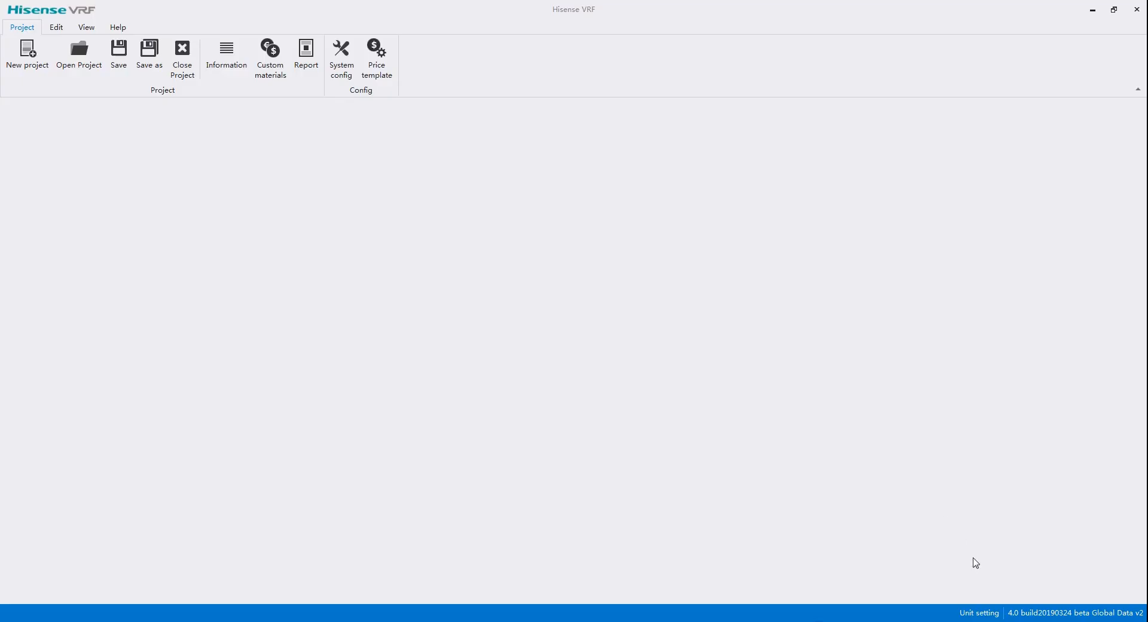
Step: Examine the project unit settings, including the choices for length and capacity, and accept them with metres and watts kept
click(981, 613)
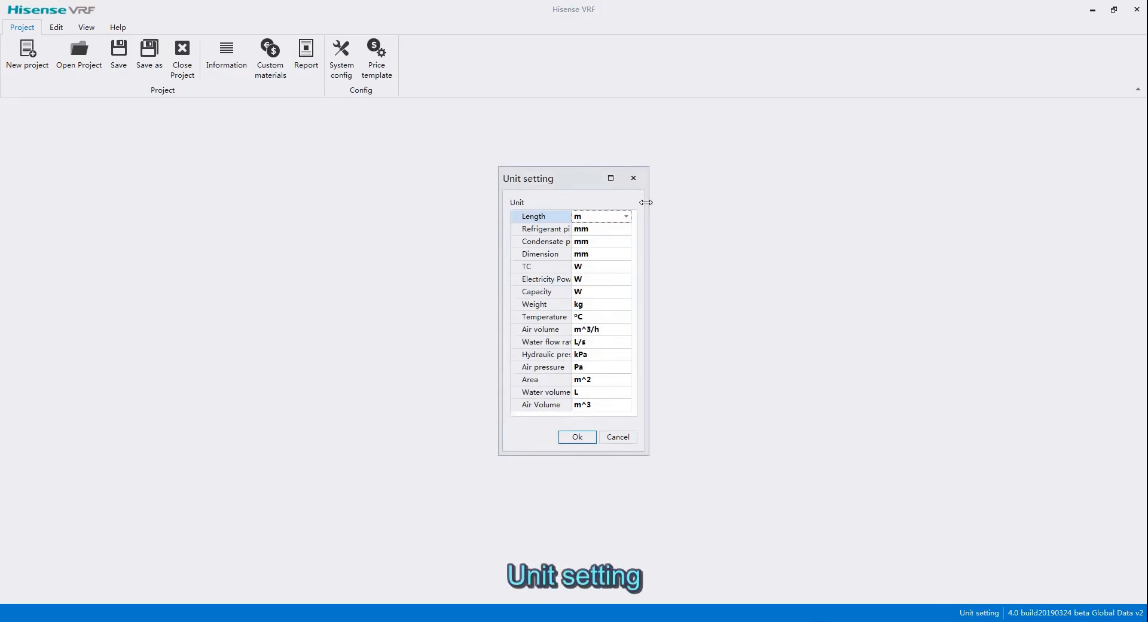
drag(661, 201, 771, 202)
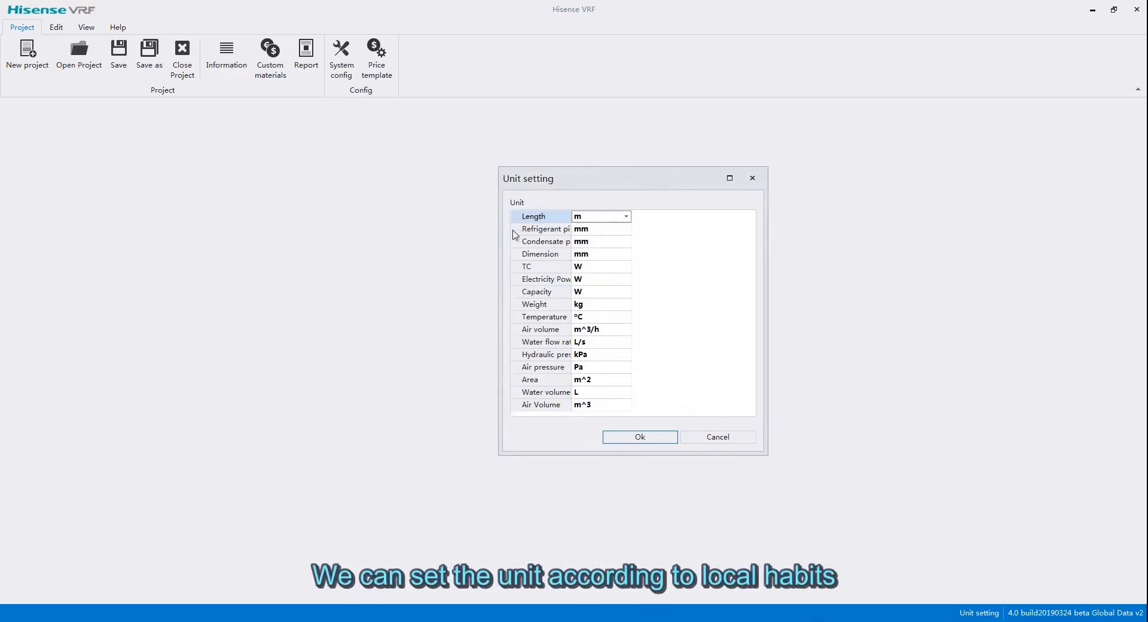
drag(571, 227, 635, 226)
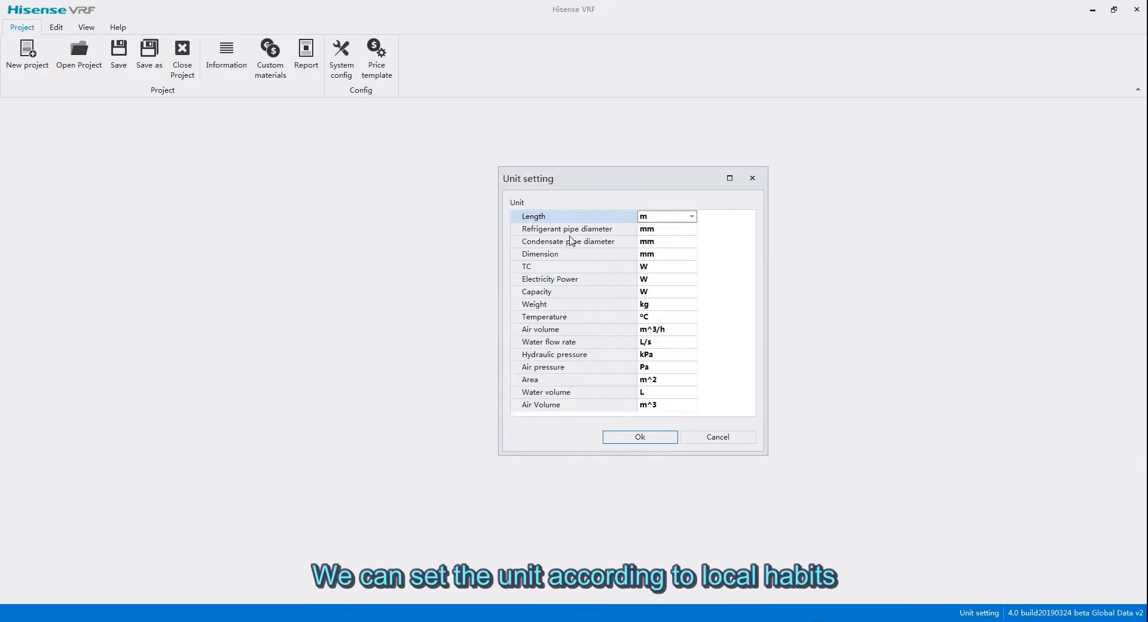
click(692, 216)
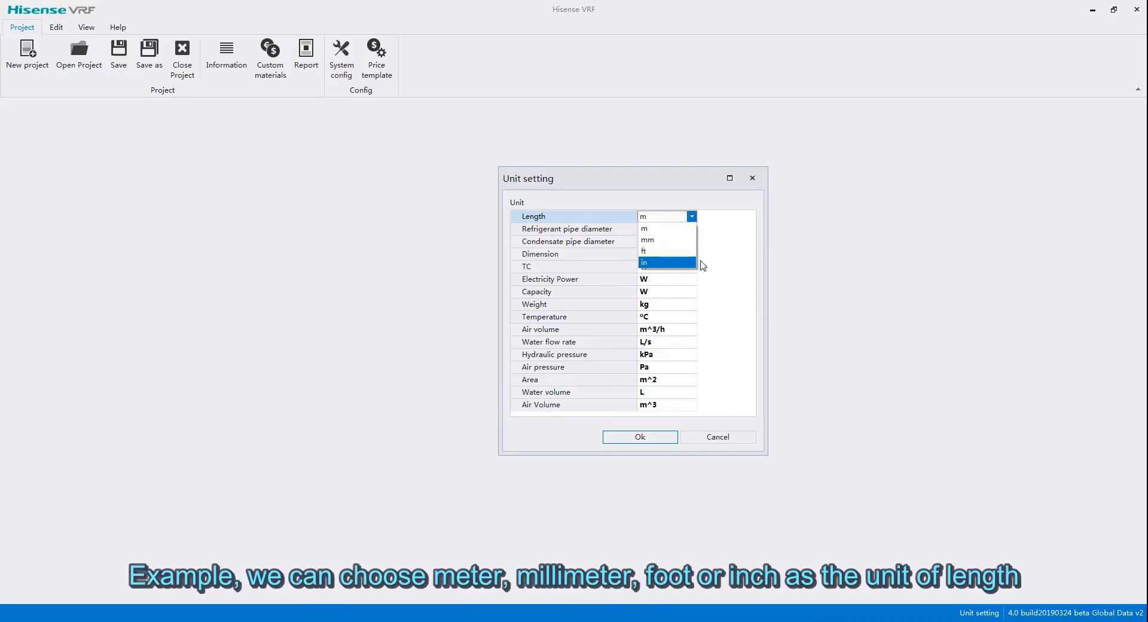
click(729, 264)
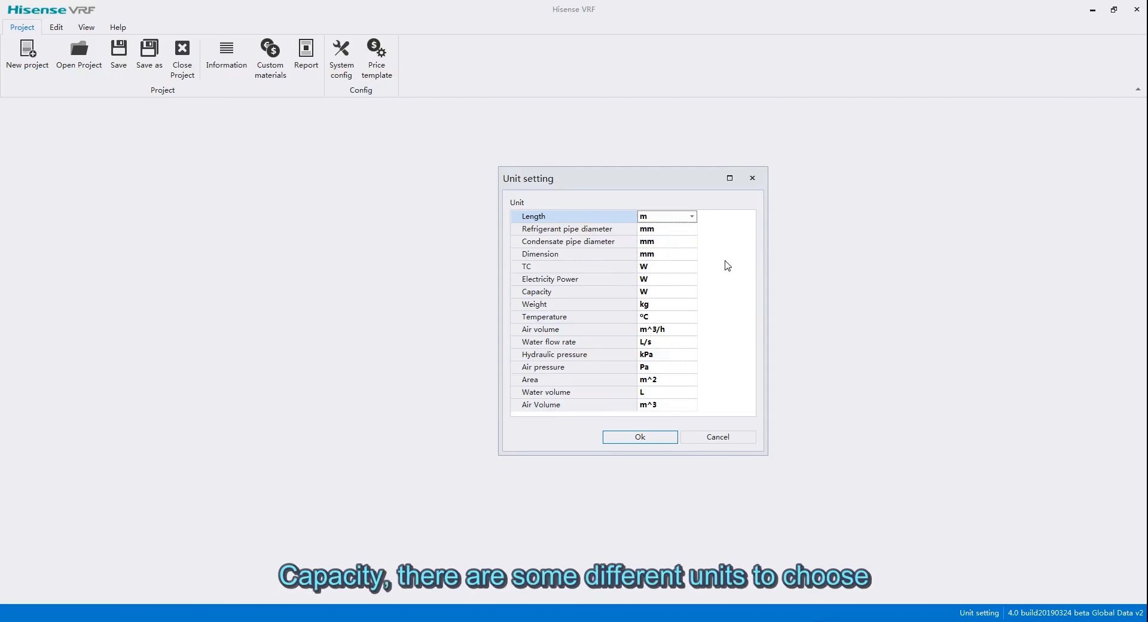
click(674, 295)
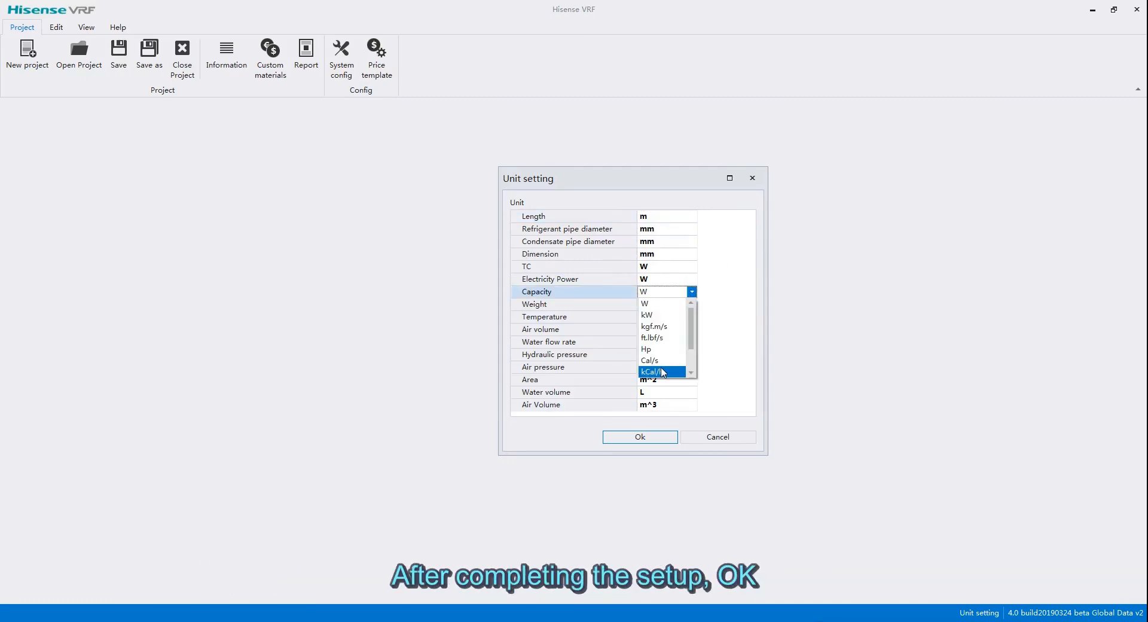
click(726, 369)
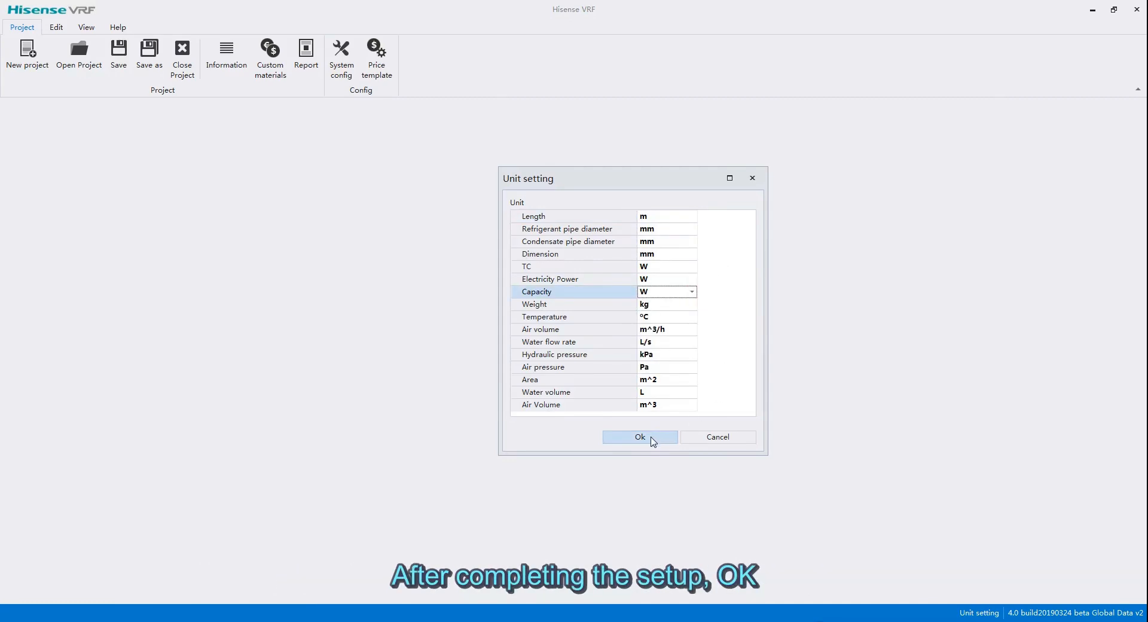
click(652, 437)
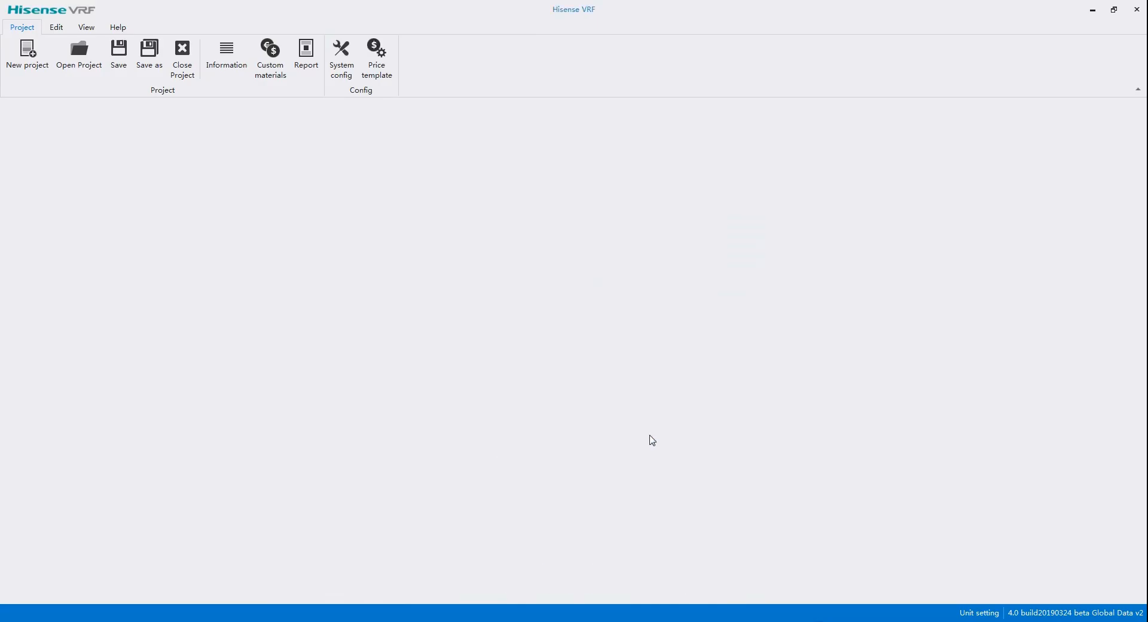
Step: Enable showing area and heat/cold indicators in the system configuration, keeping English as the interface language
click(344, 46)
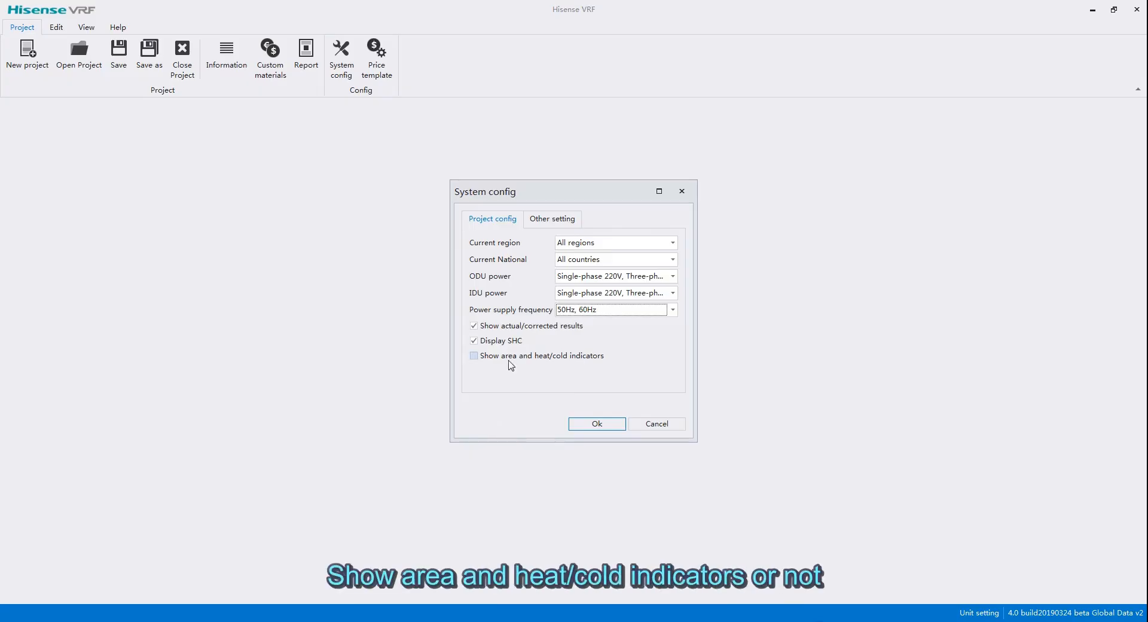
click(474, 356)
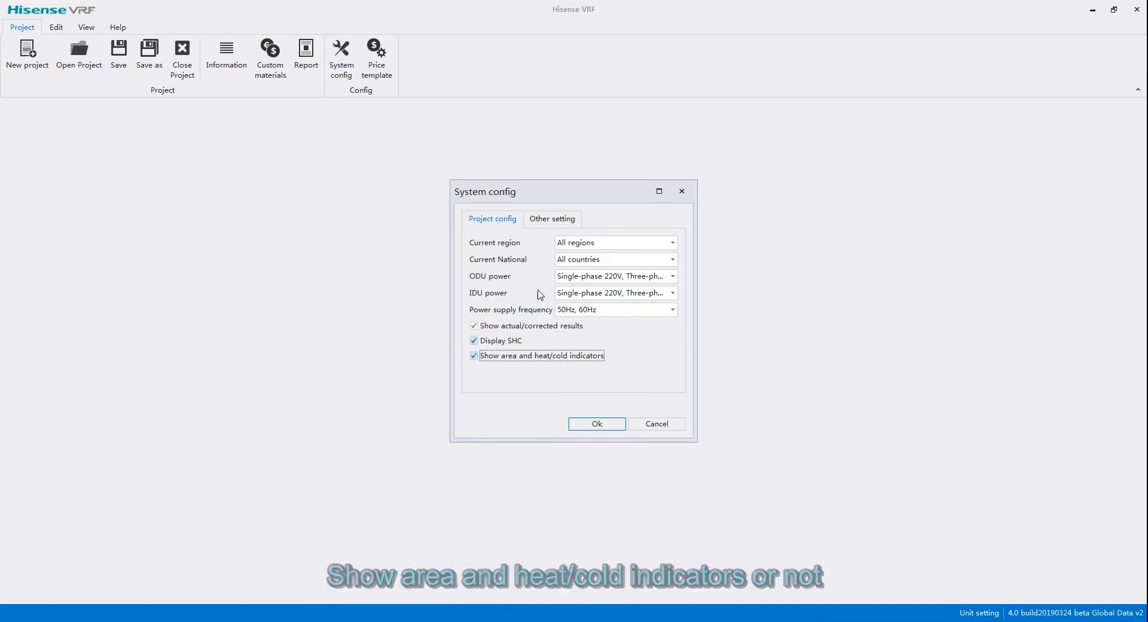
click(544, 226)
click(654, 247)
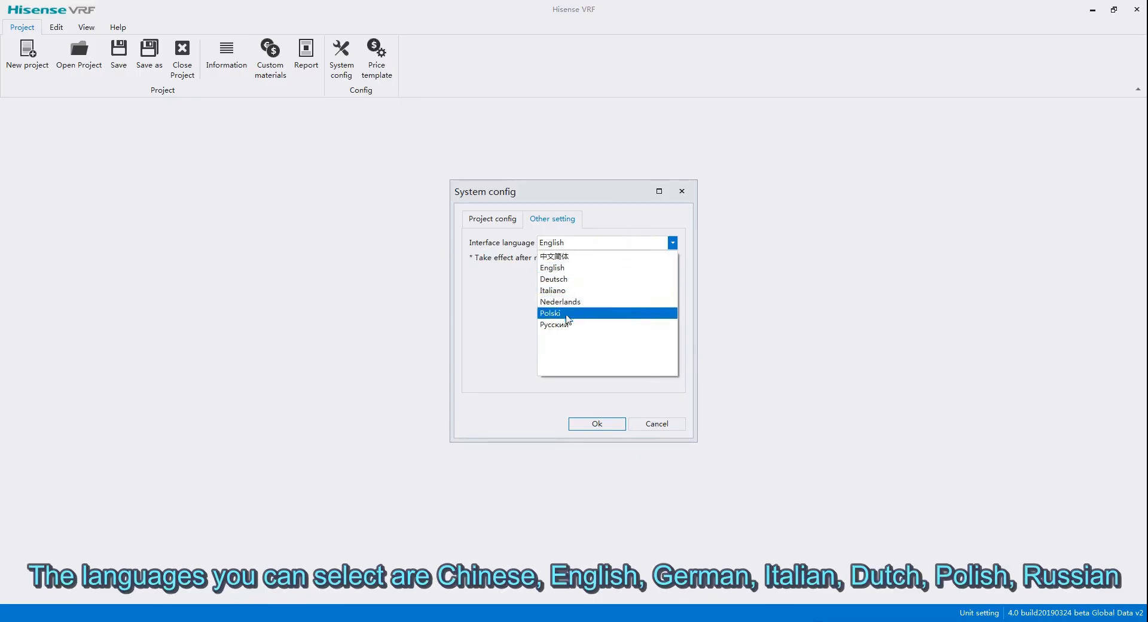
click(500, 298)
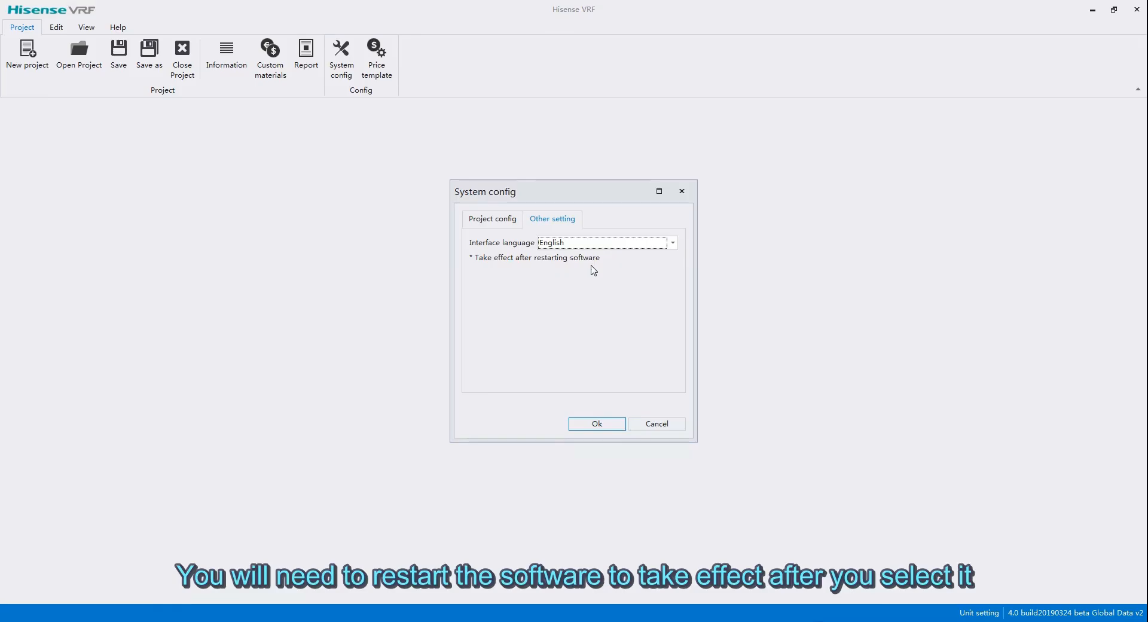
click(597, 423)
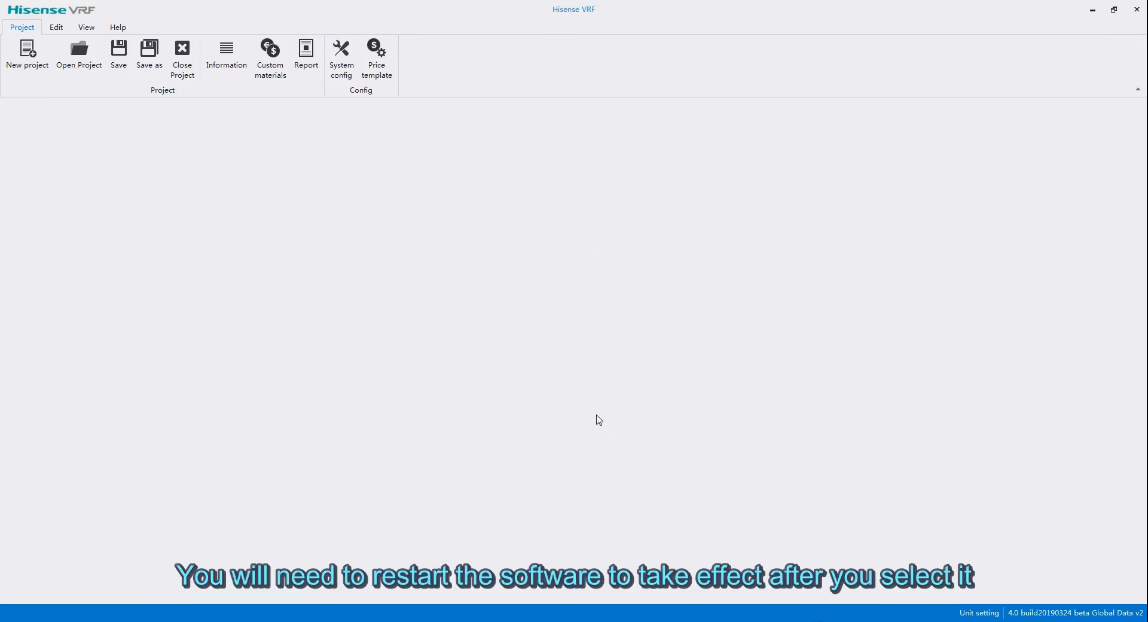
Step: Create a new project with both cooling and heating as its project demands
click(29, 50)
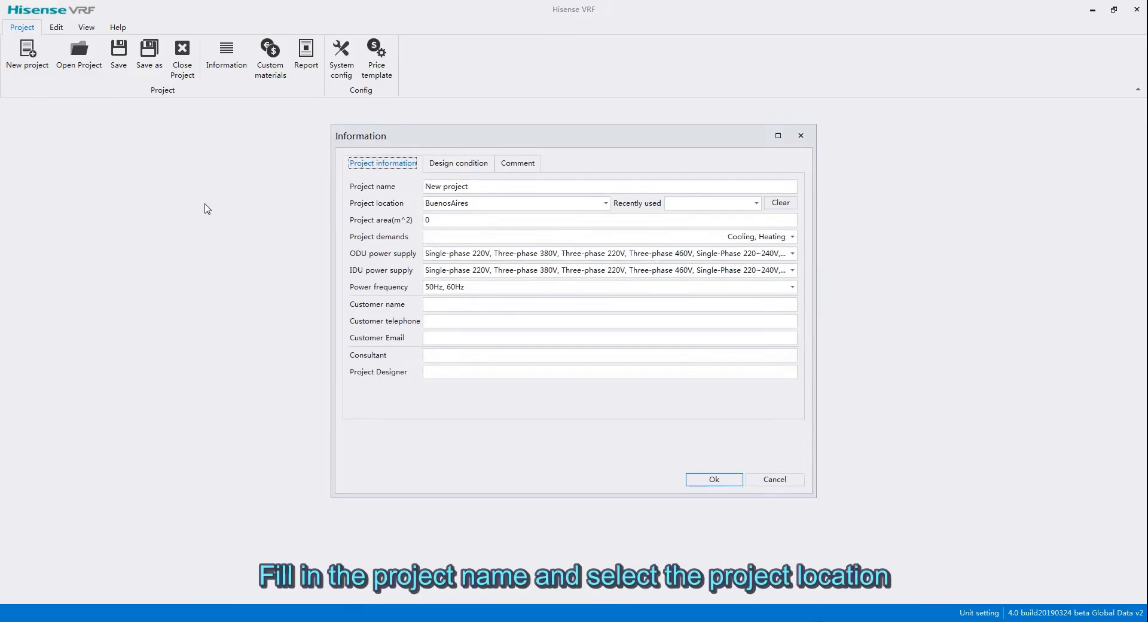
click(463, 187)
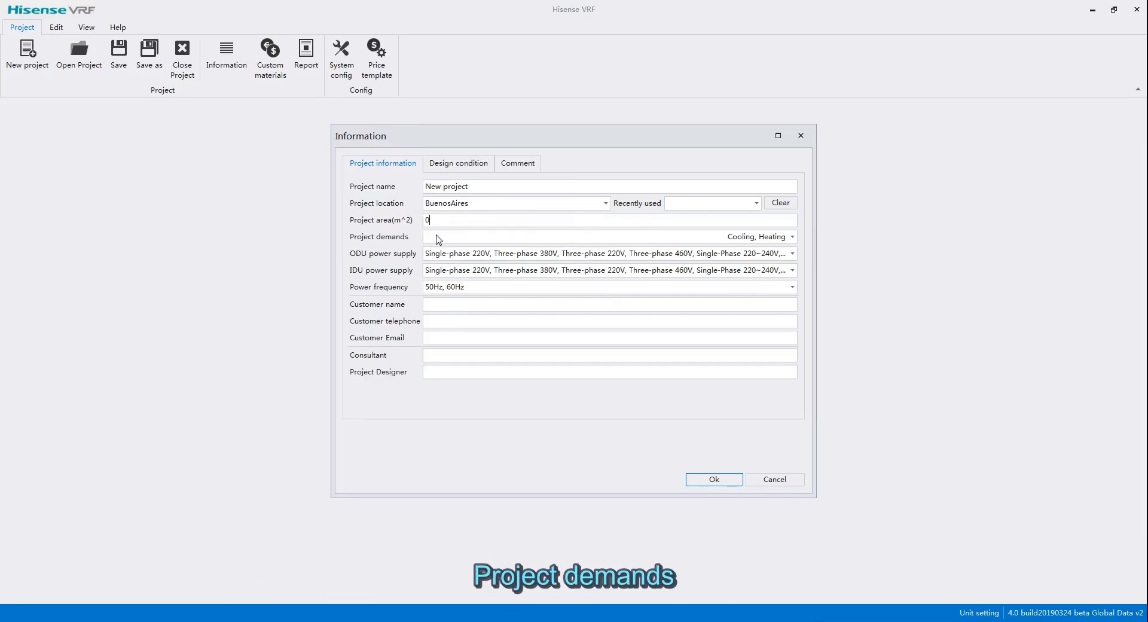
click(792, 237)
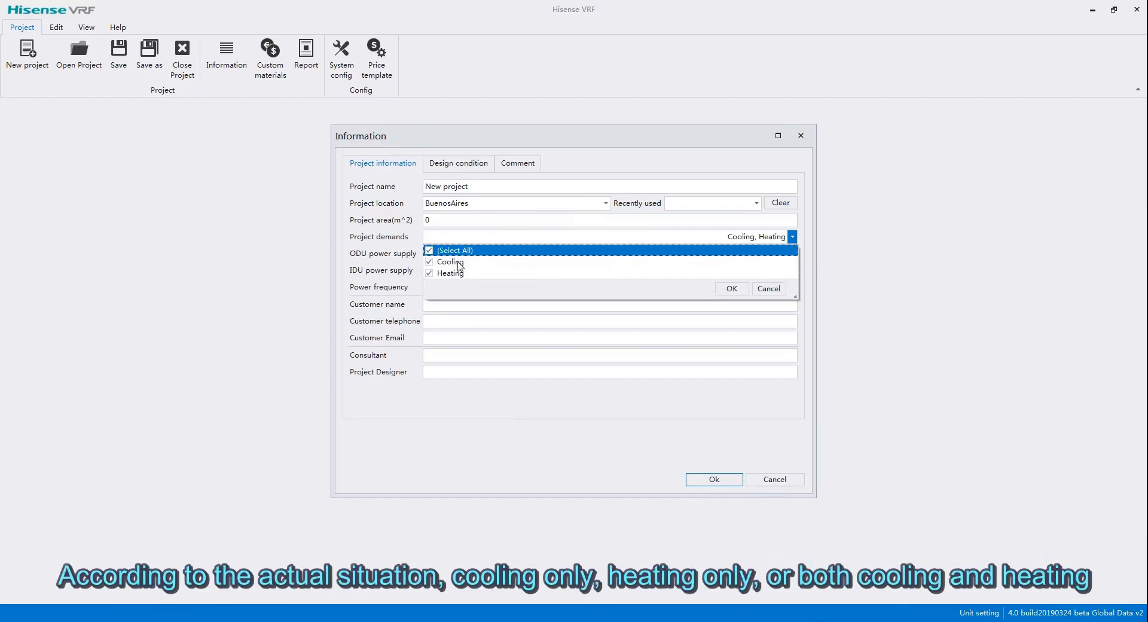
click(721, 290)
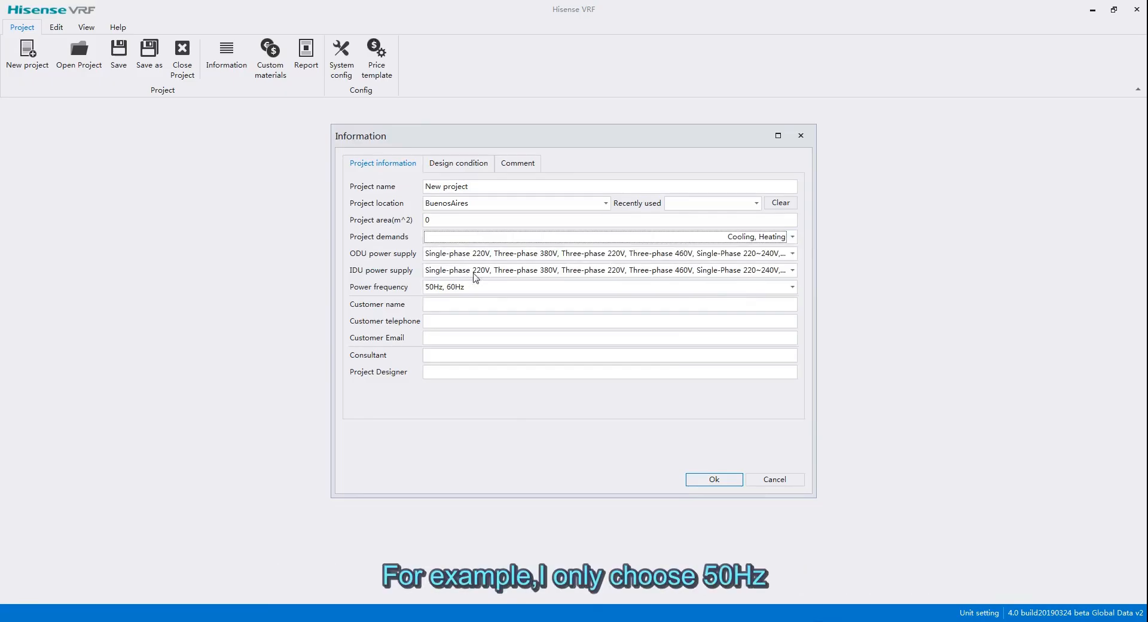
Step: Restrict the new project's power frequency to 50Hz only, leaving the customer fields blank
click(777, 288)
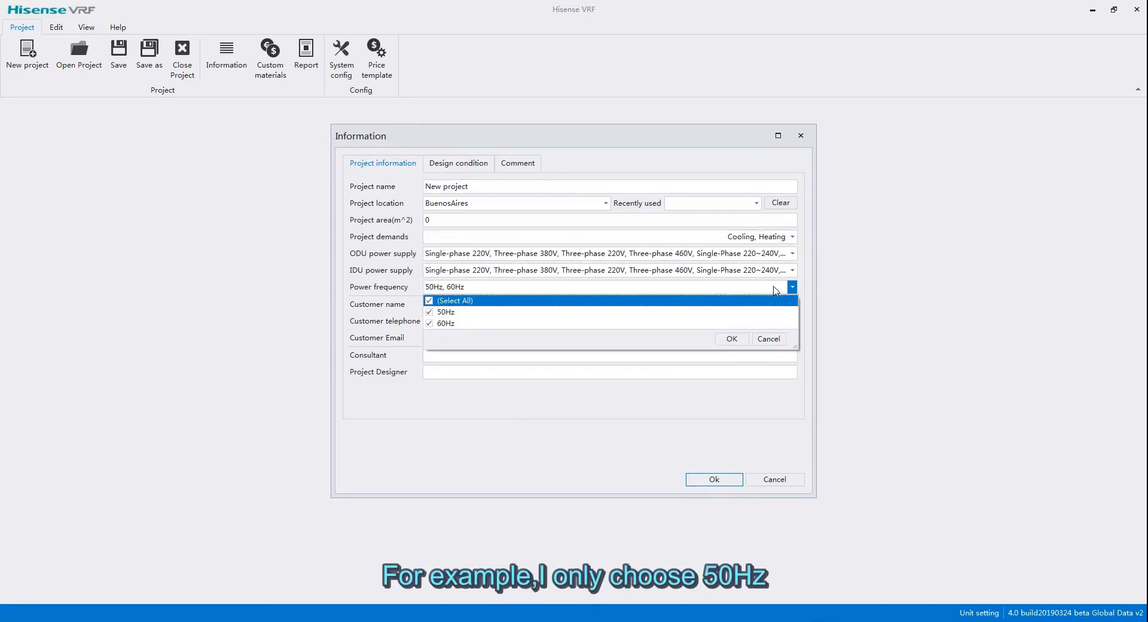
click(428, 325)
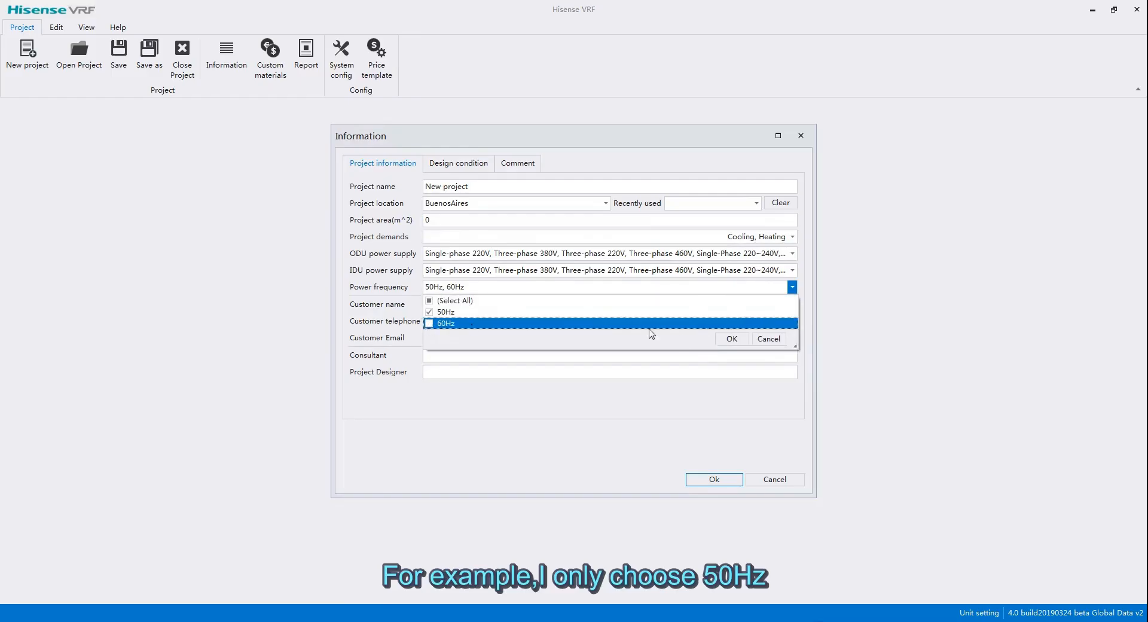
click(731, 338)
click(436, 304)
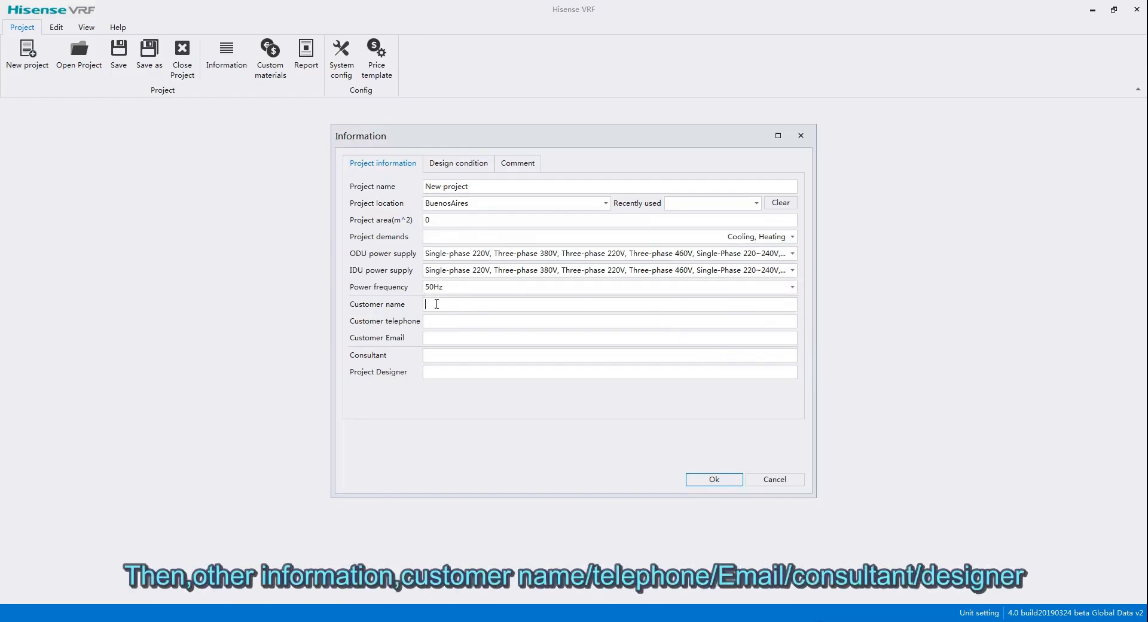
click(438, 340)
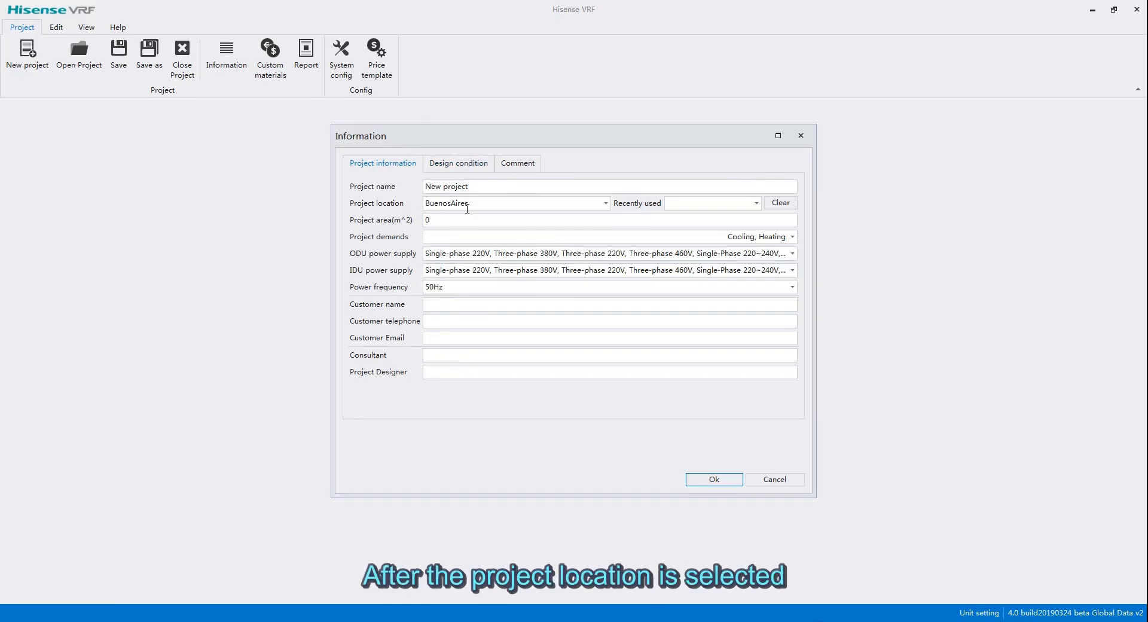
Step: Check the project's summer and winter design conditions and accept the project information
click(461, 166)
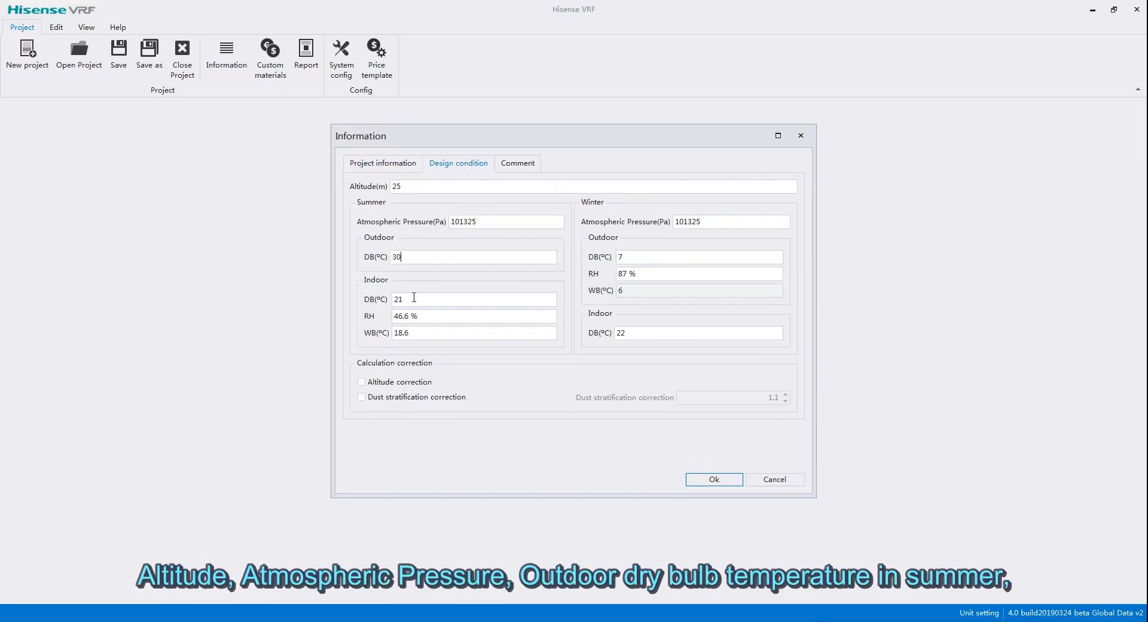
click(427, 315)
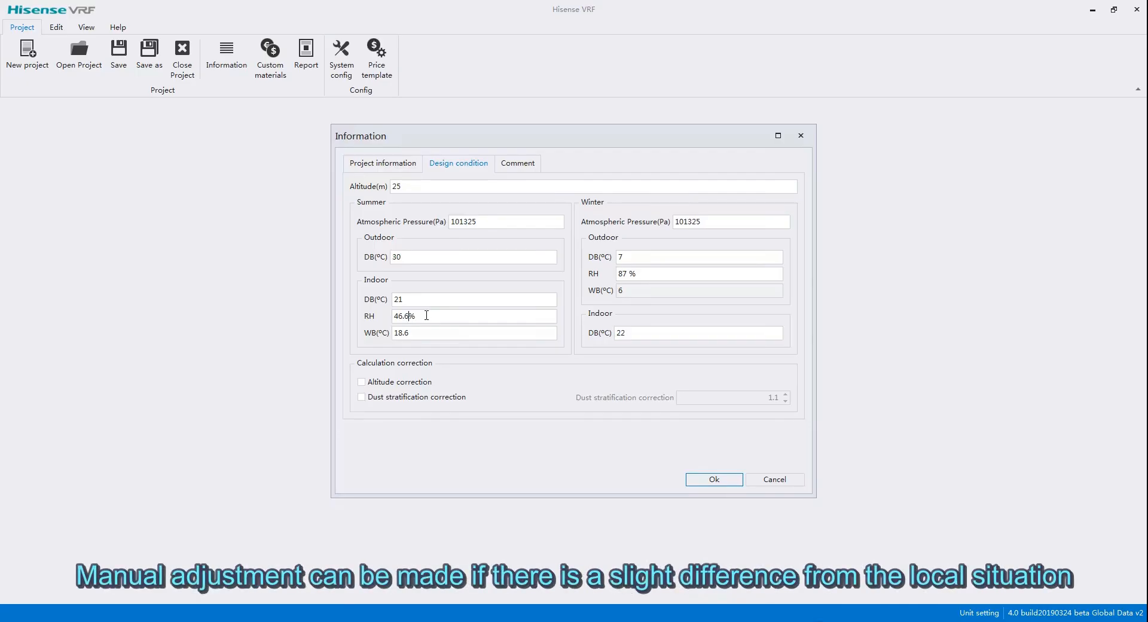
click(407, 258)
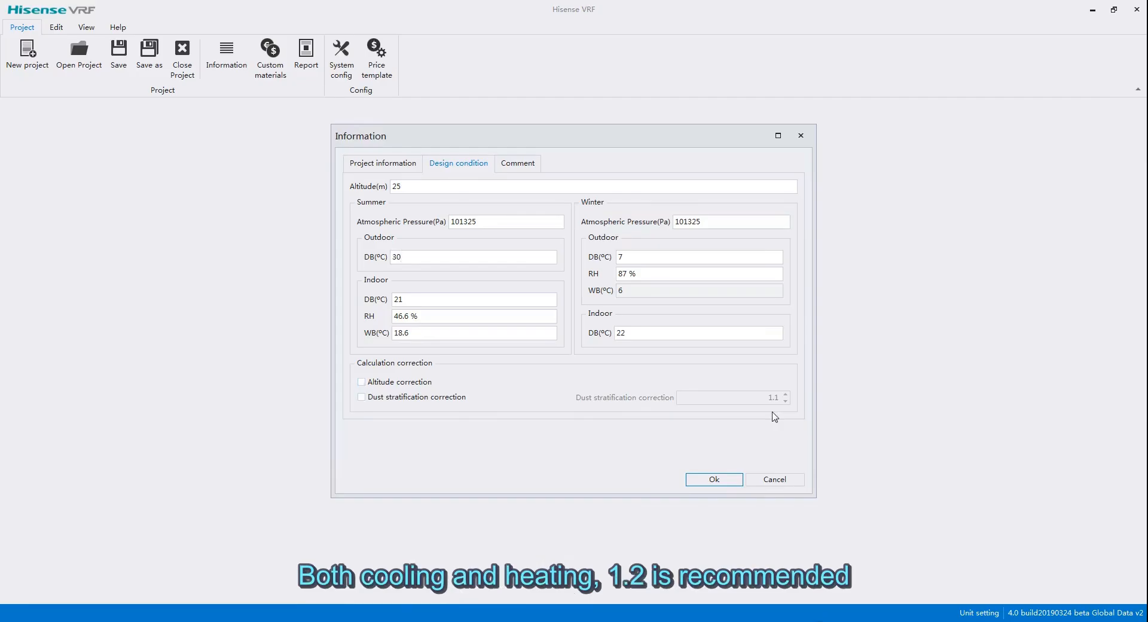
click(715, 480)
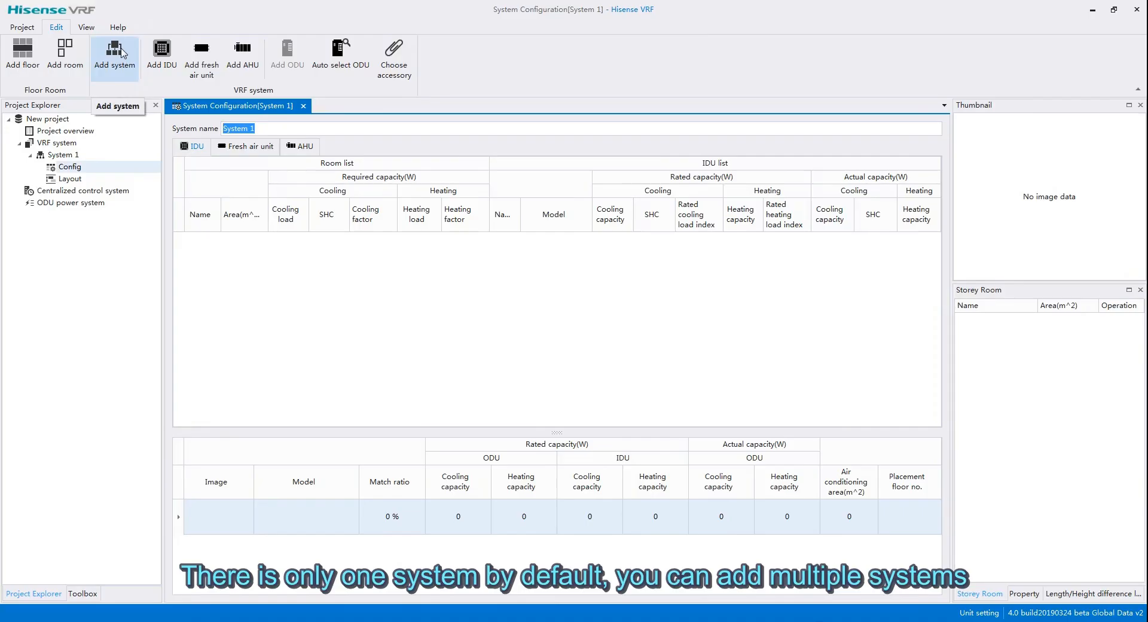
Step: Add a second VRF system to the project and a floor containing five rooms
click(122, 52)
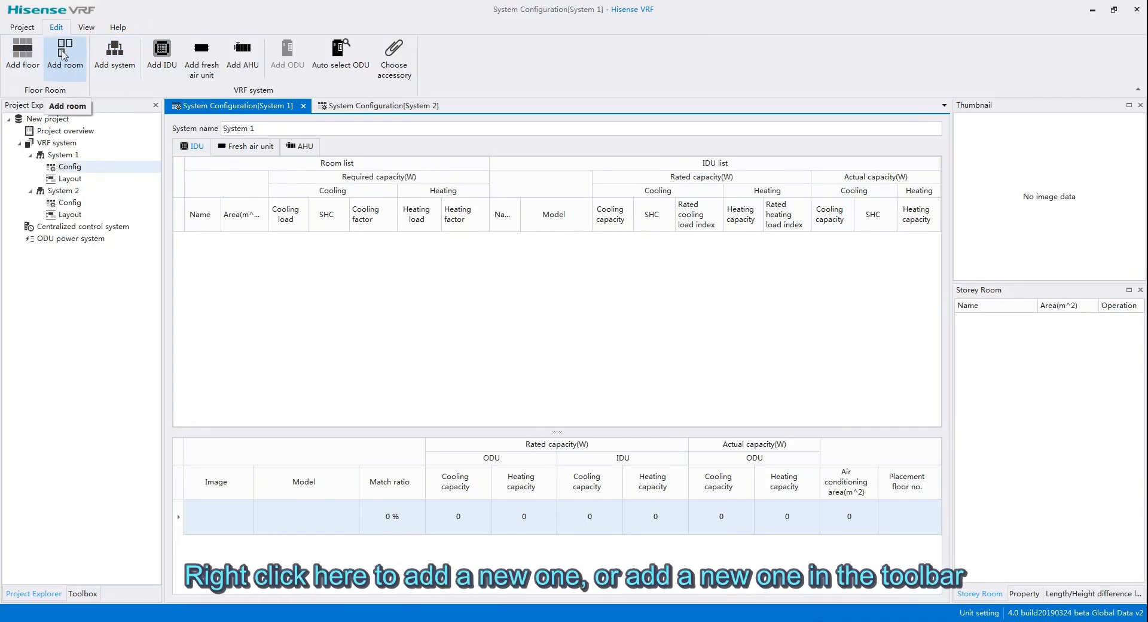
click(22, 53)
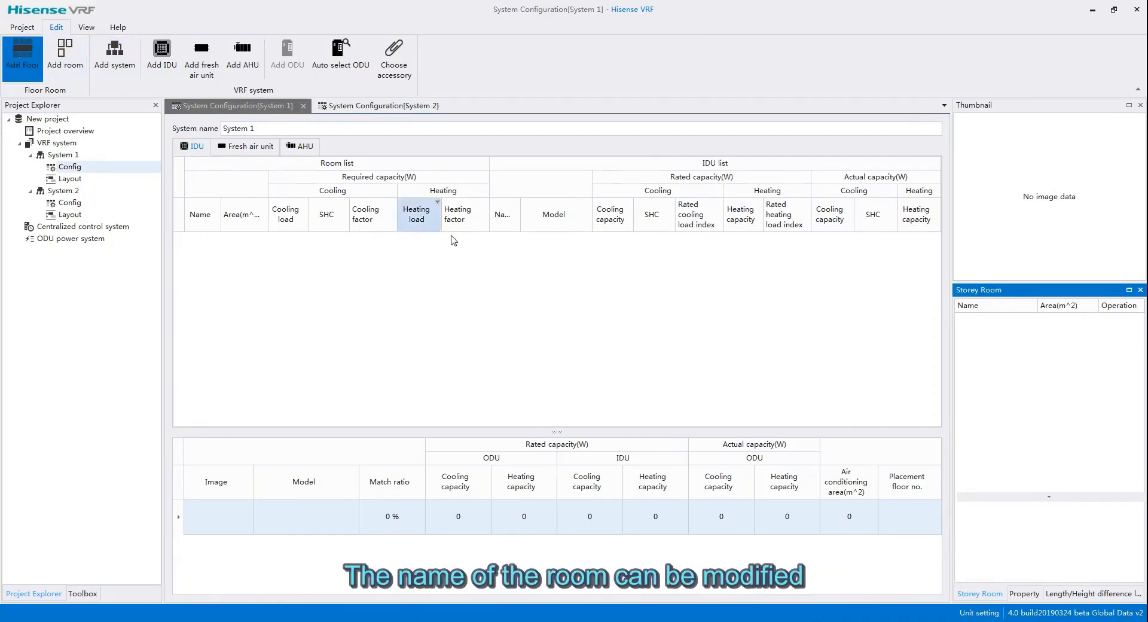
click(64, 53)
click(66, 53)
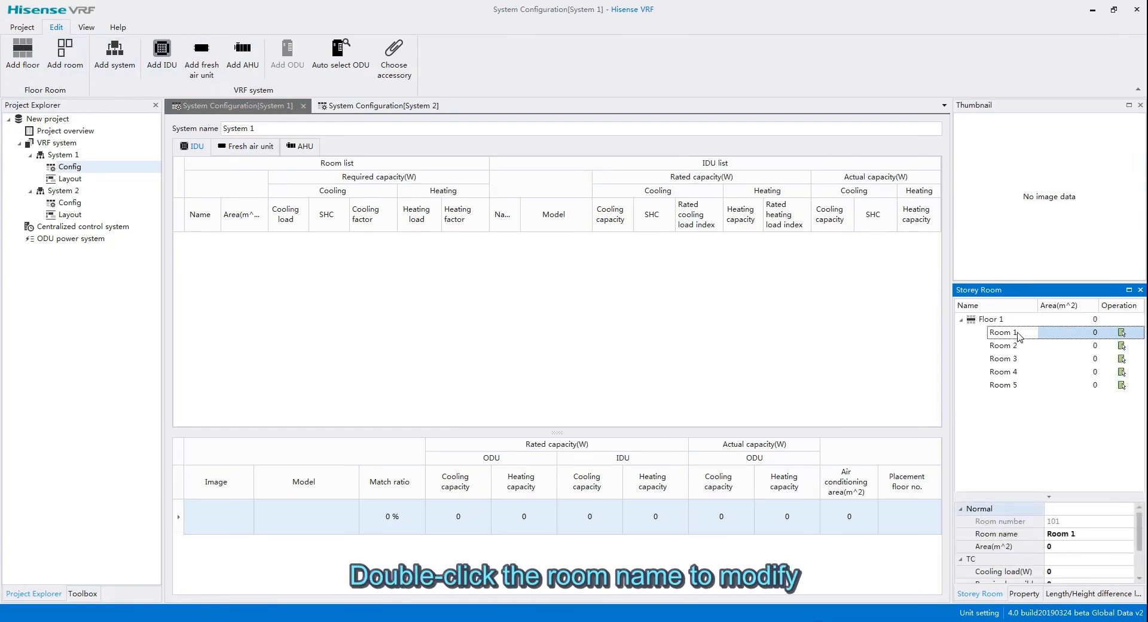
Step: Rename the floor's five rooms as Room 01, Room 02, Room 03, Room 04 and Room 05
double_click(1008, 333)
text(01)
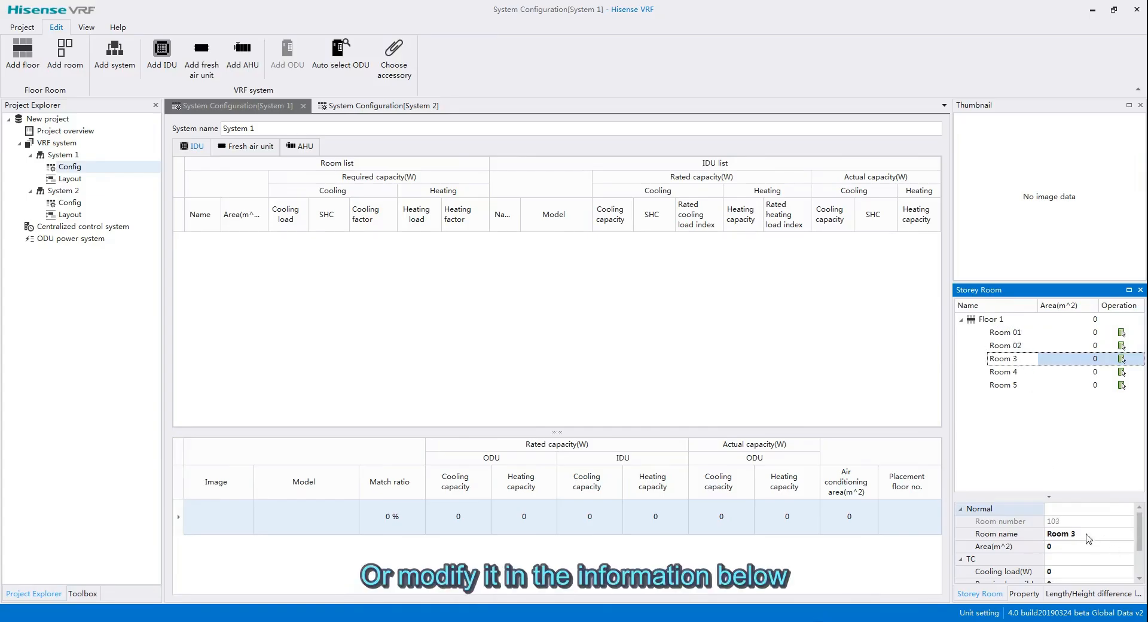
click(1085, 534)
click(1084, 534)
text(03)
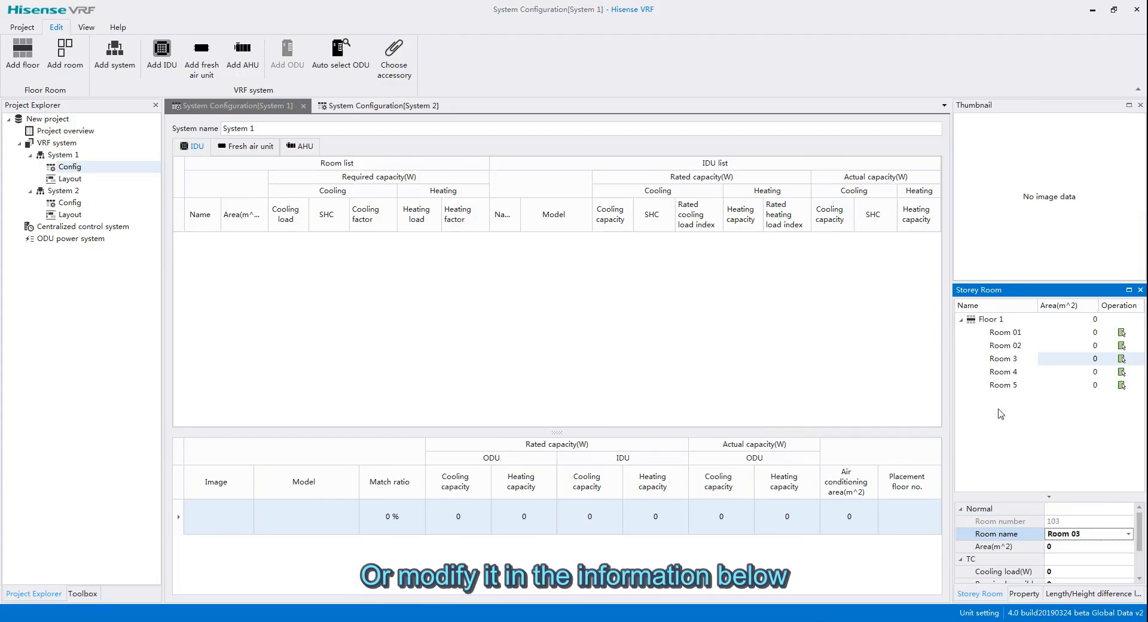
click(1011, 372)
Step: Set the floor's alias to F1, keeping its storey height at 3 m
click(999, 322)
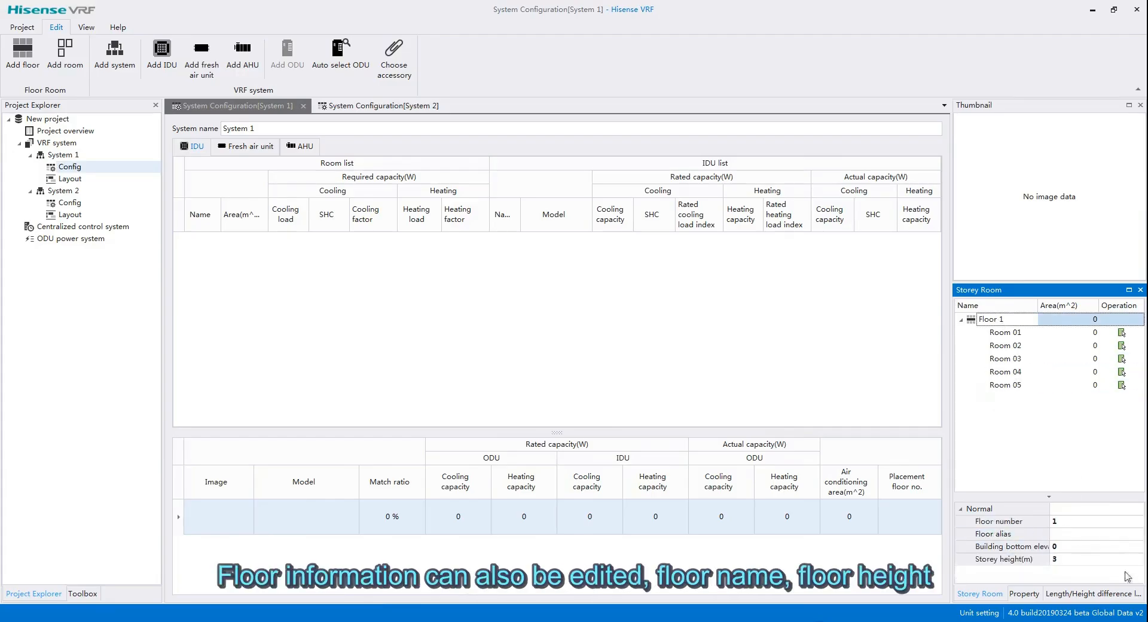
click(1064, 534)
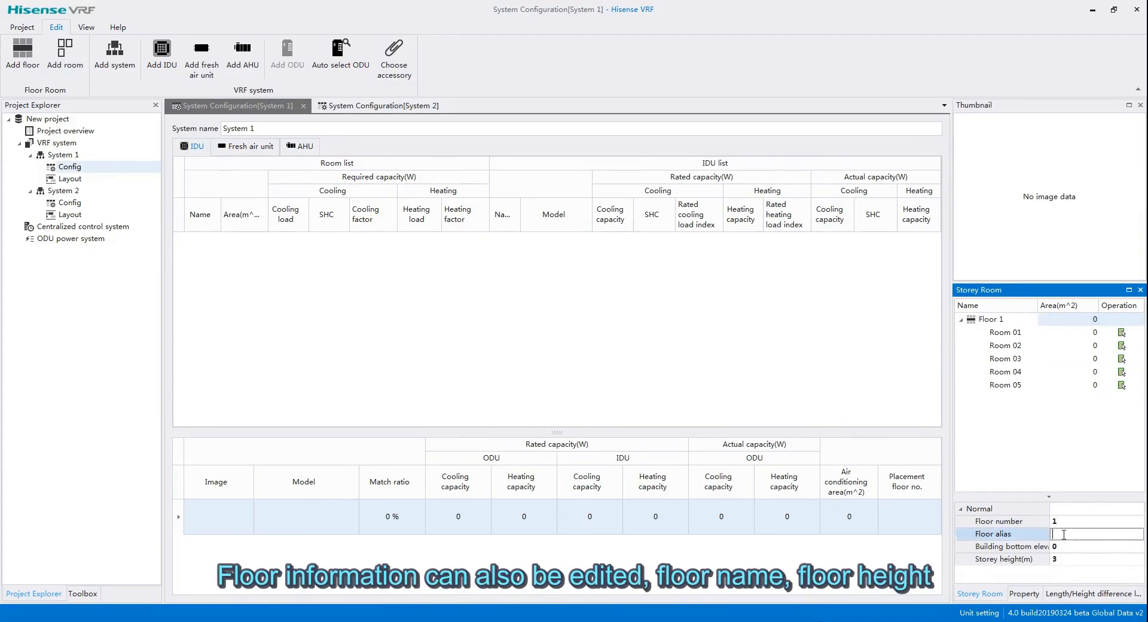
text(F1)
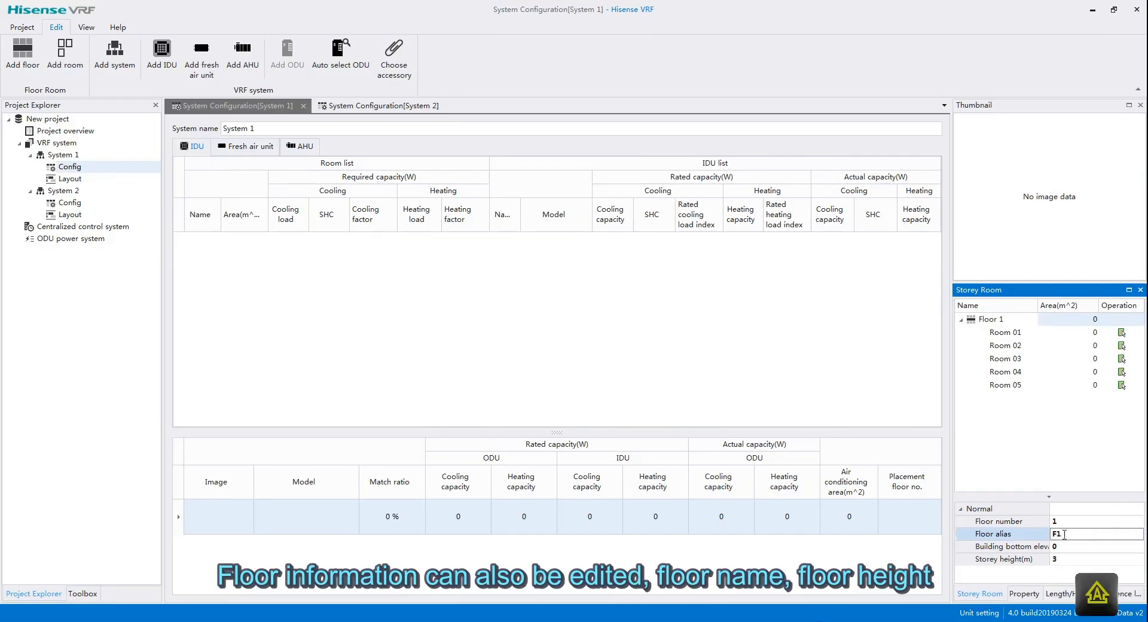
click(1062, 559)
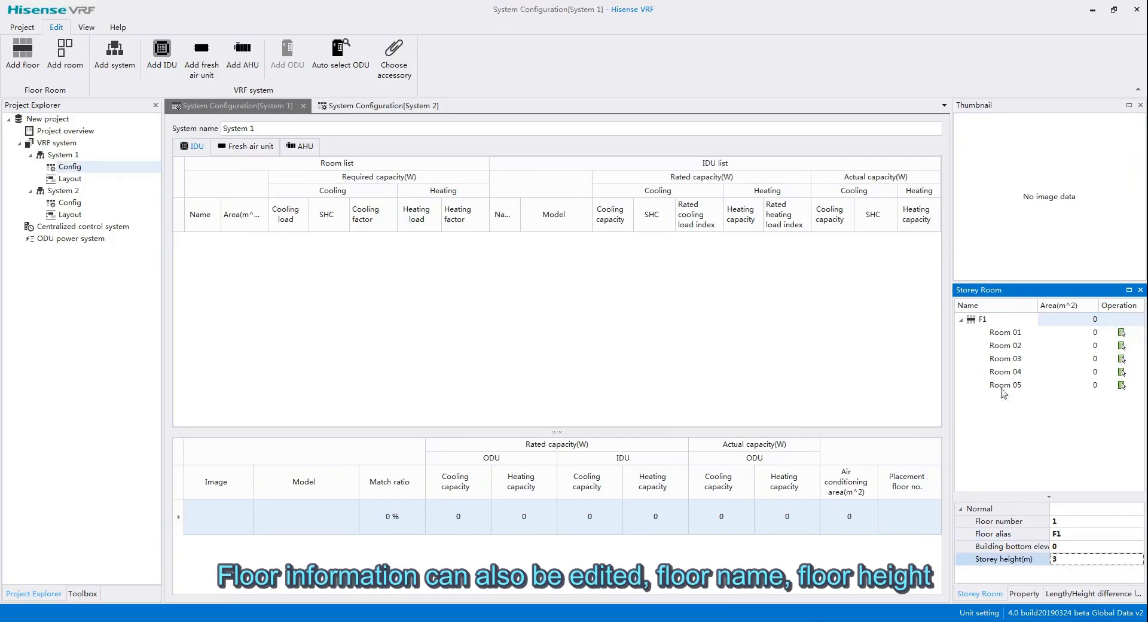
click(1004, 335)
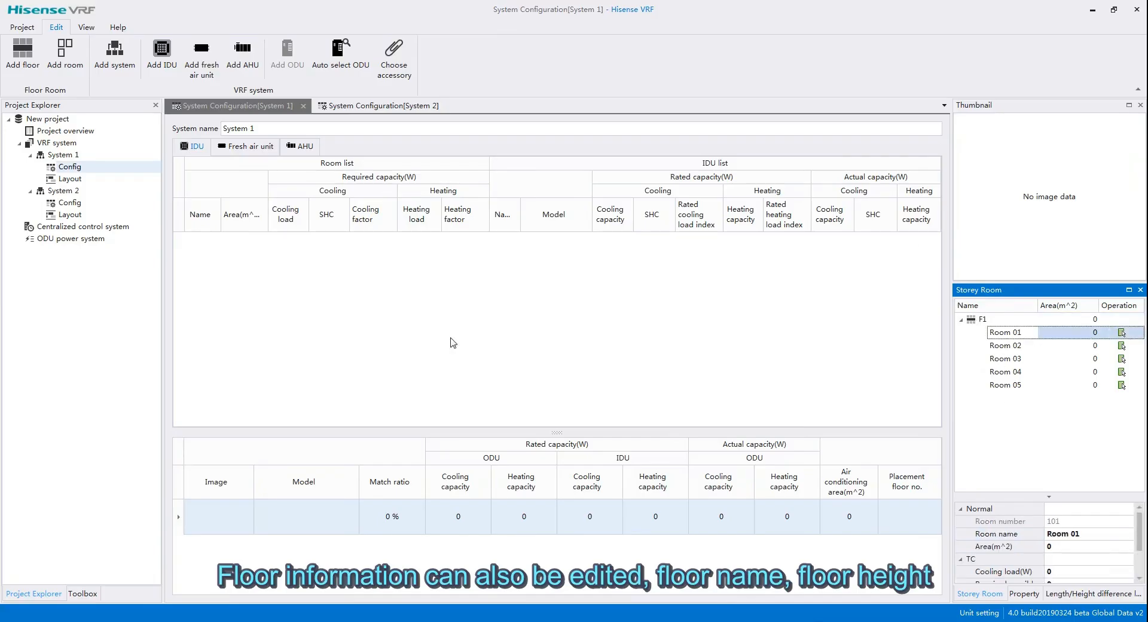
Step: Start adding an indoor unit to System 1 and assign it to Room 01 on floor F1
click(206, 251)
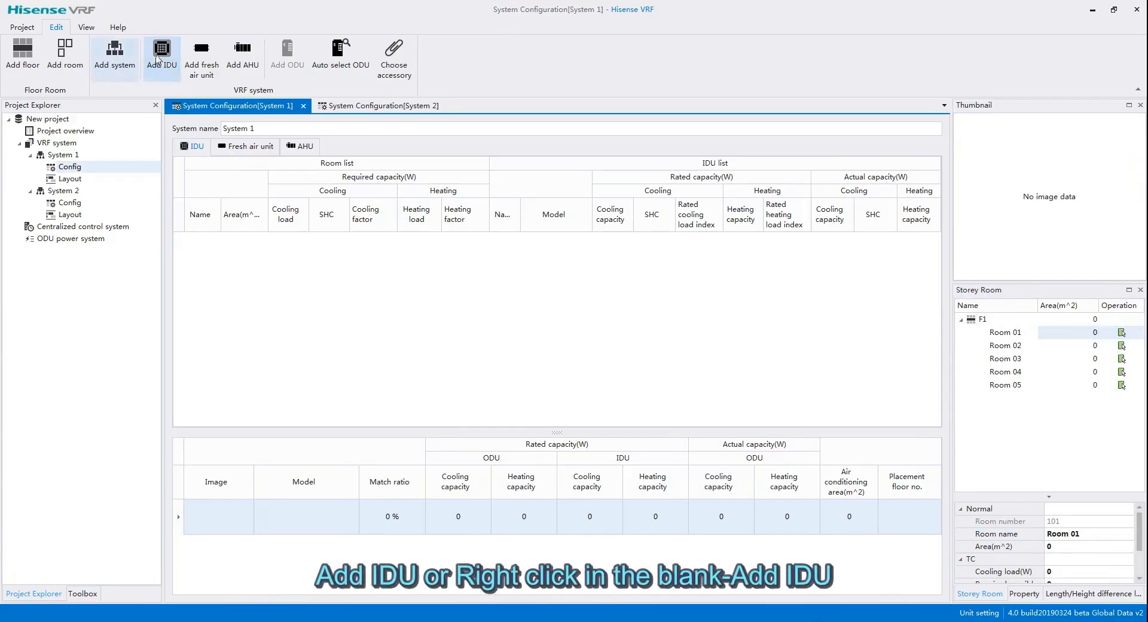
right_click(223, 245)
click(256, 248)
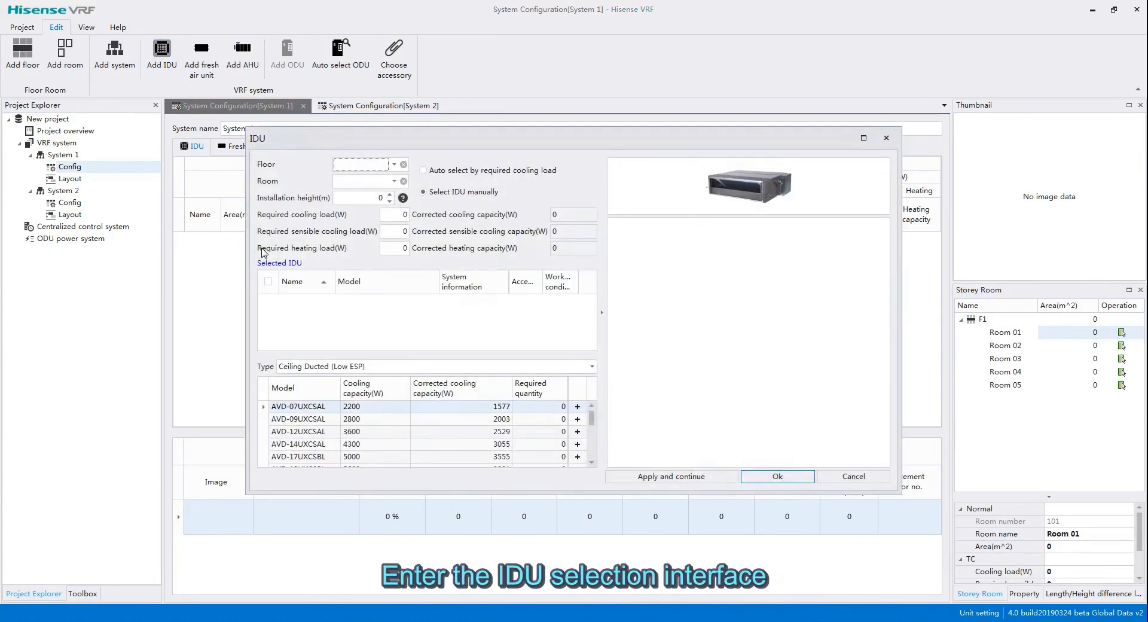
click(383, 165)
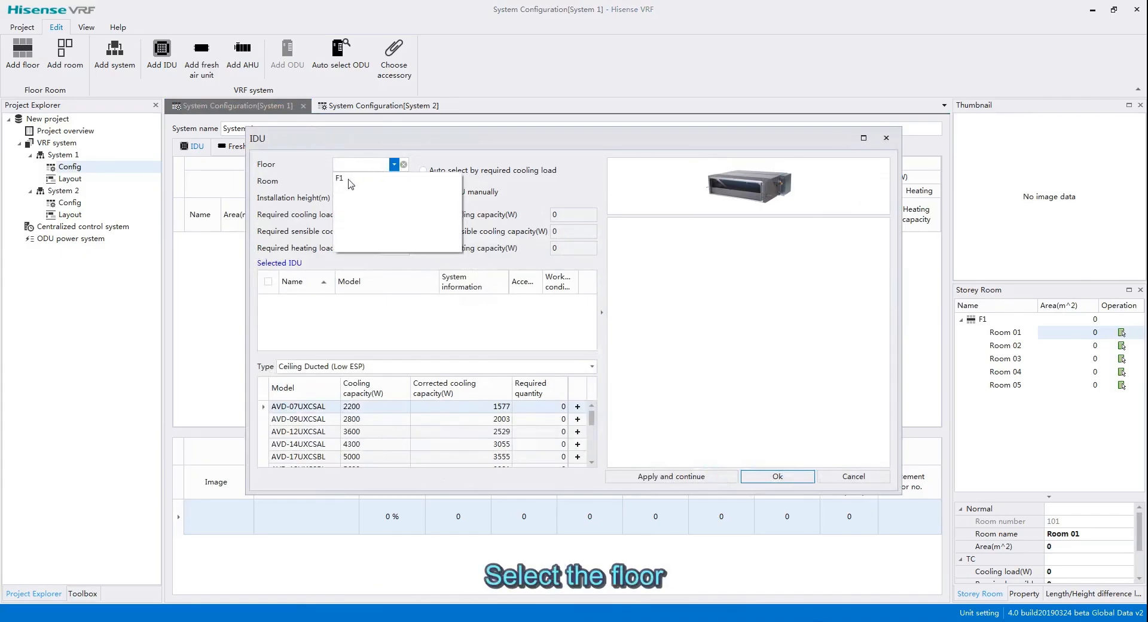
click(365, 180)
click(366, 182)
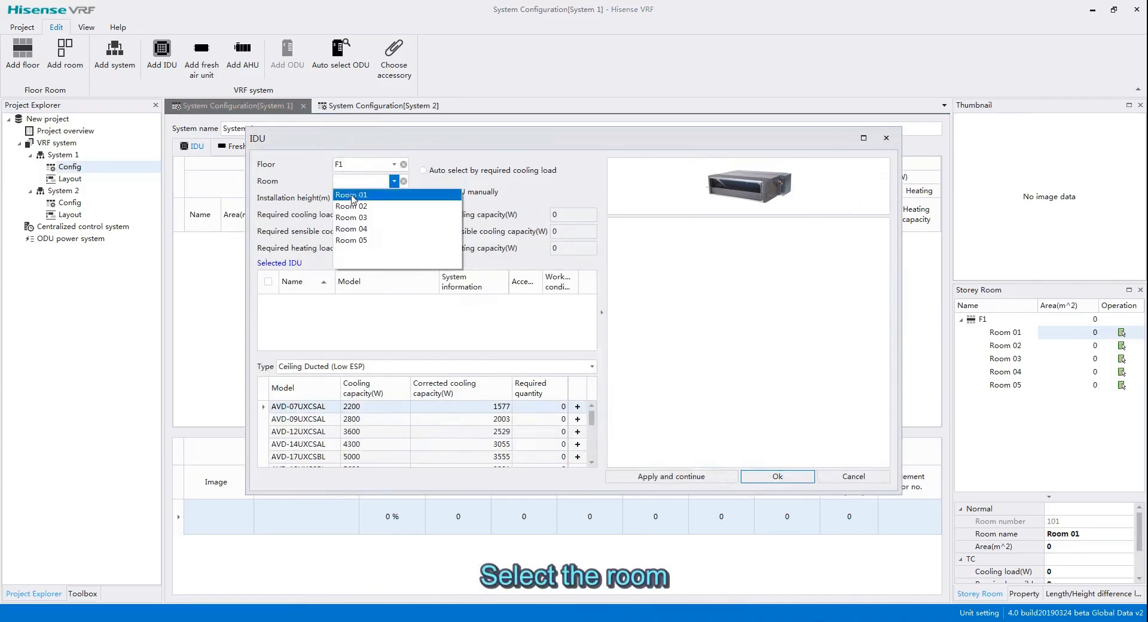
click(352, 193)
Step: Set the indoor unit's installation height to 3 m, required cooling load to 3500 W and required sensible cooling load to 3000 W
click(375, 198)
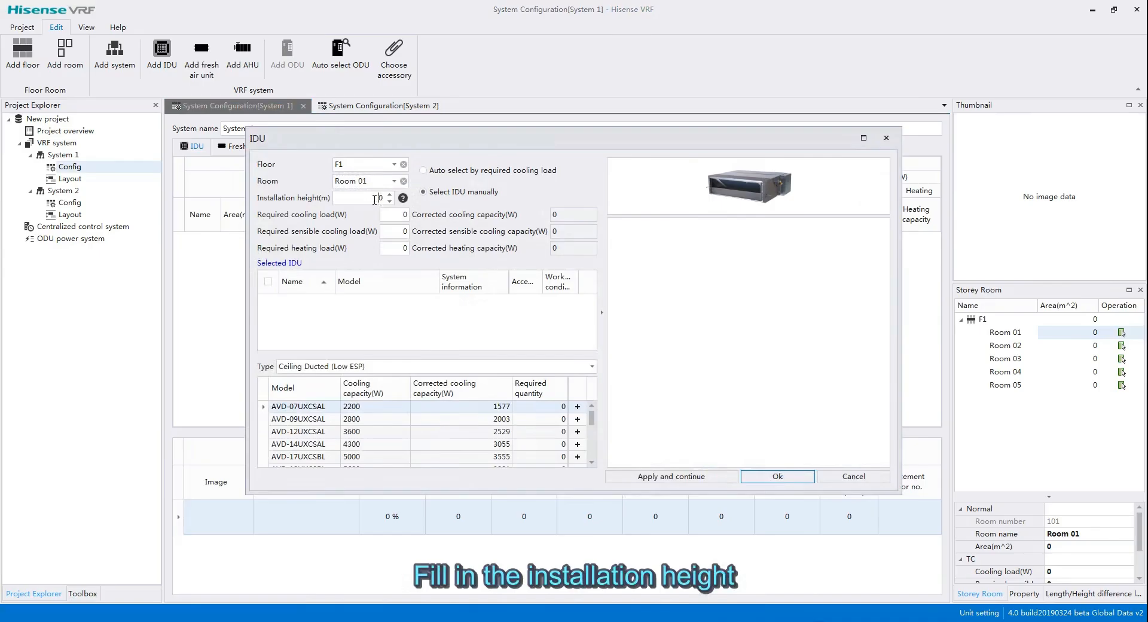
drag(374, 199, 386, 199)
text(3)
click(397, 217)
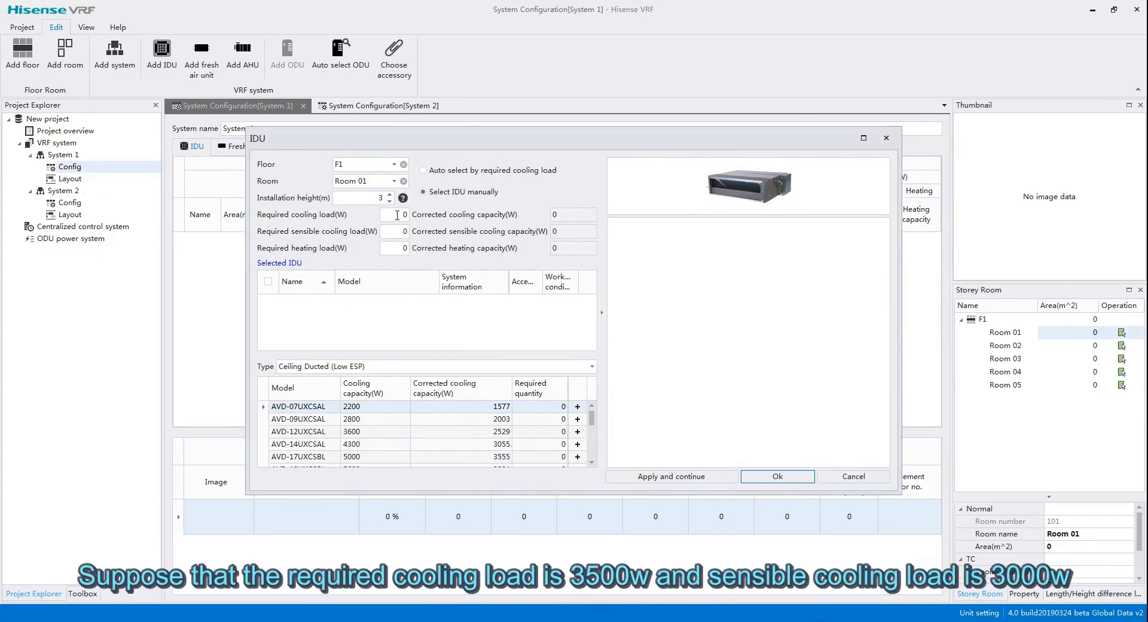
text(3)
text(500)
text(3)
Step: Auto-select a 4-Way Cassette(New) indoor unit by required cooling load for Room 01 and apply it
click(395, 367)
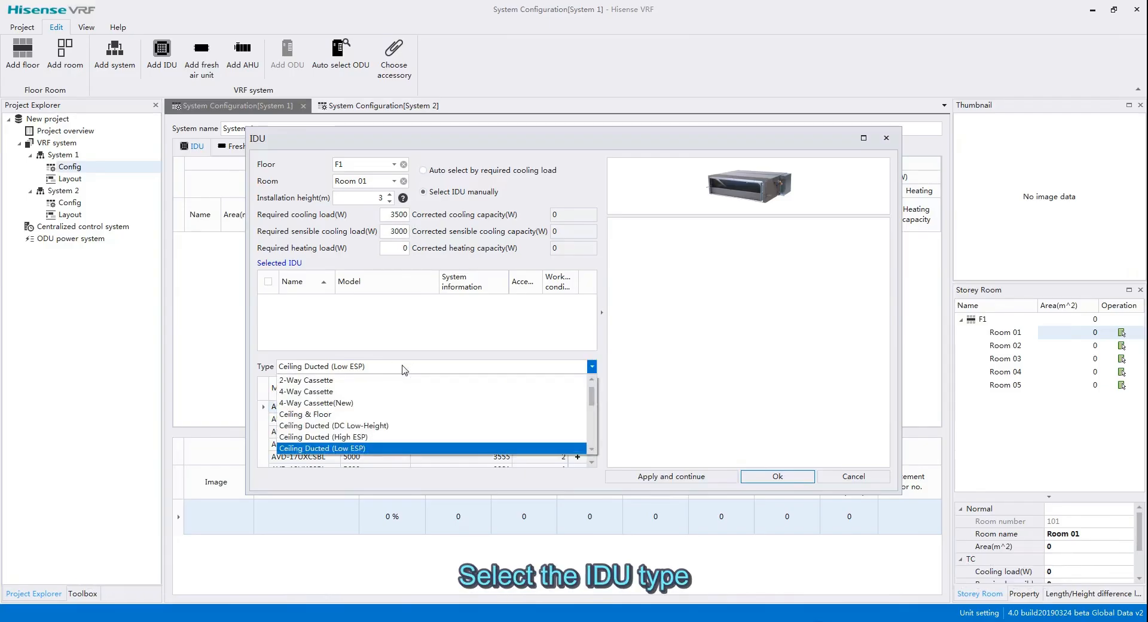
click(308, 405)
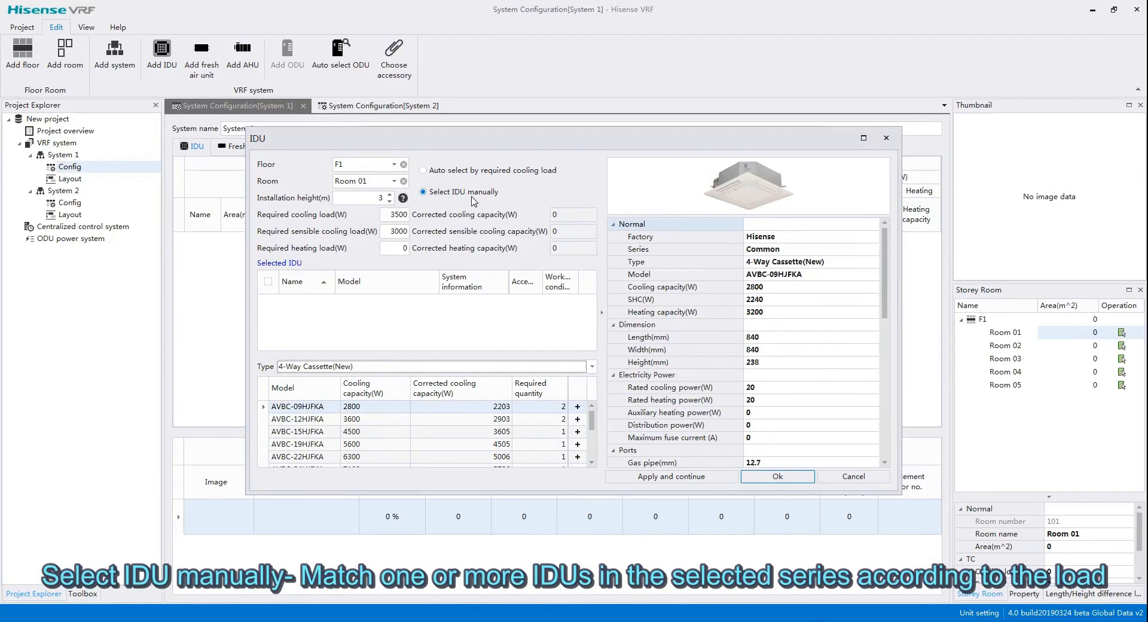
click(423, 171)
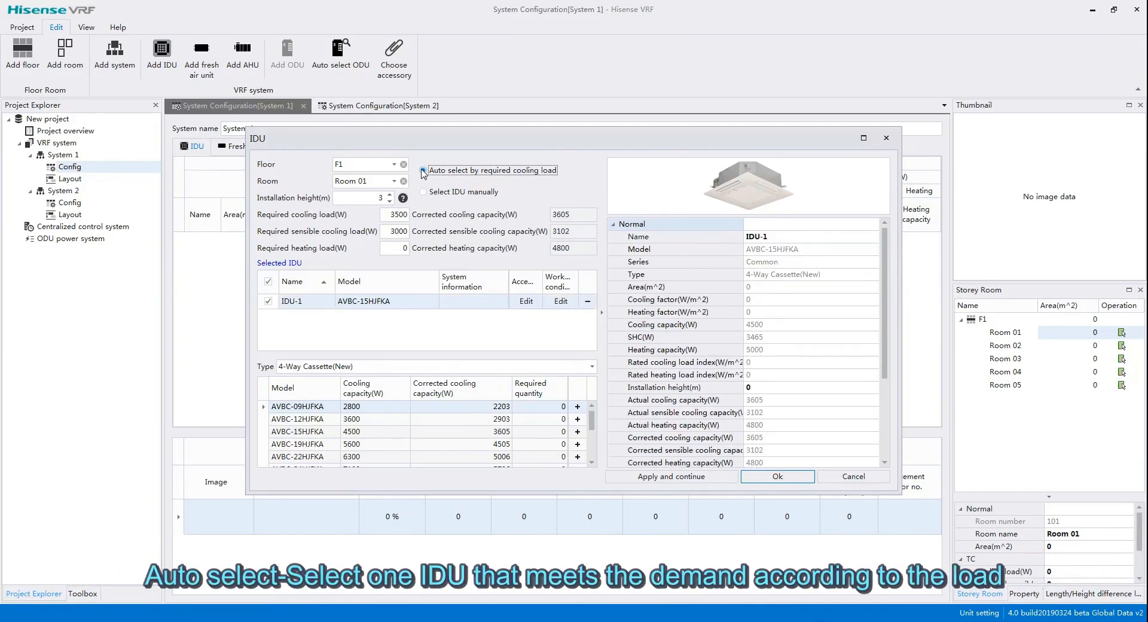
click(413, 303)
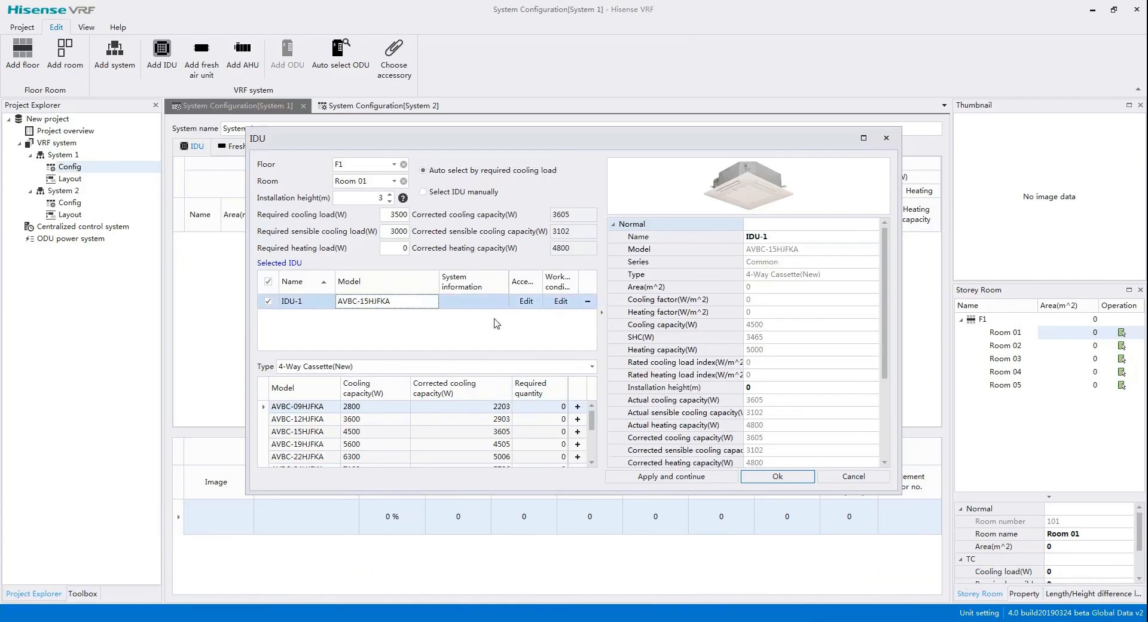
click(663, 477)
Step: Switch Room 03 to manual indoor unit selection and remove its automatically chosen AVBC-22HJFKA unit
click(445, 192)
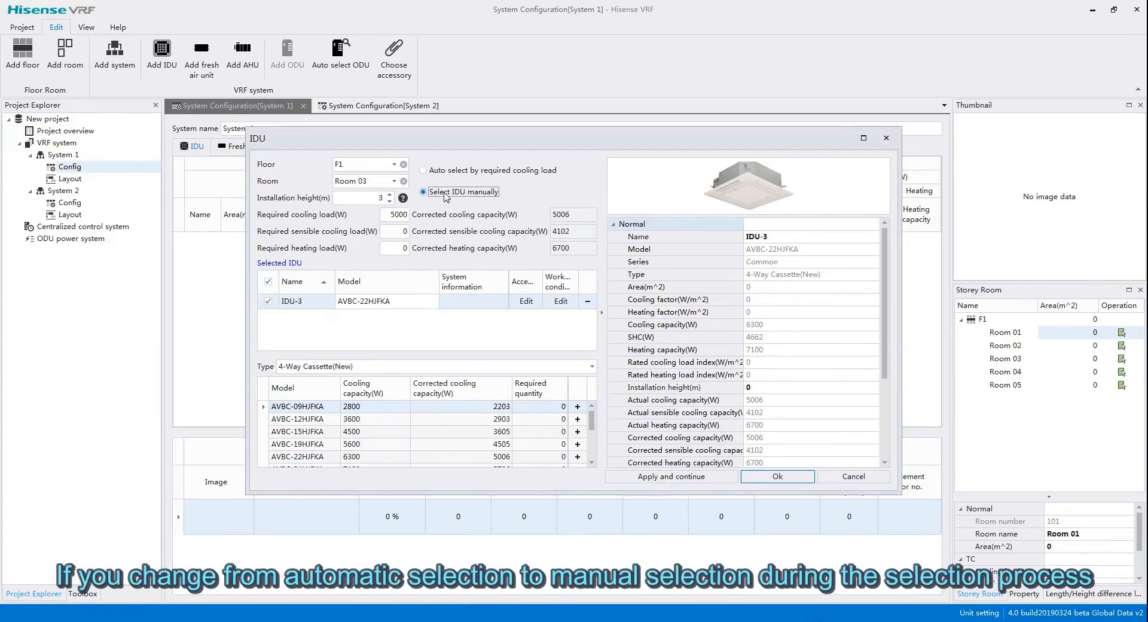
click(397, 306)
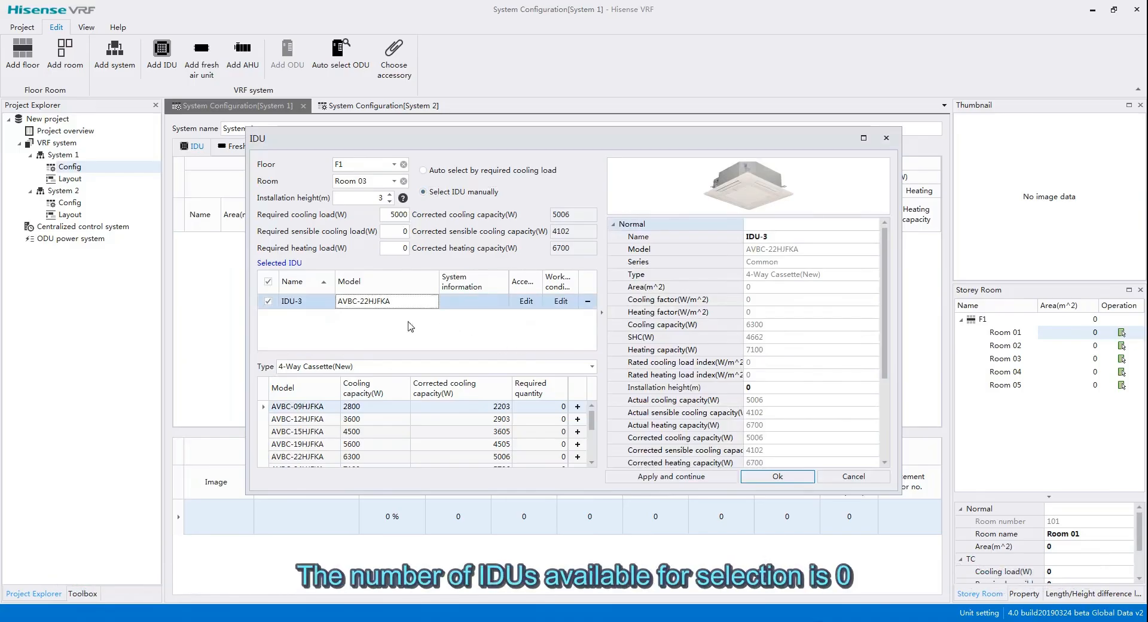
click(557, 412)
click(558, 413)
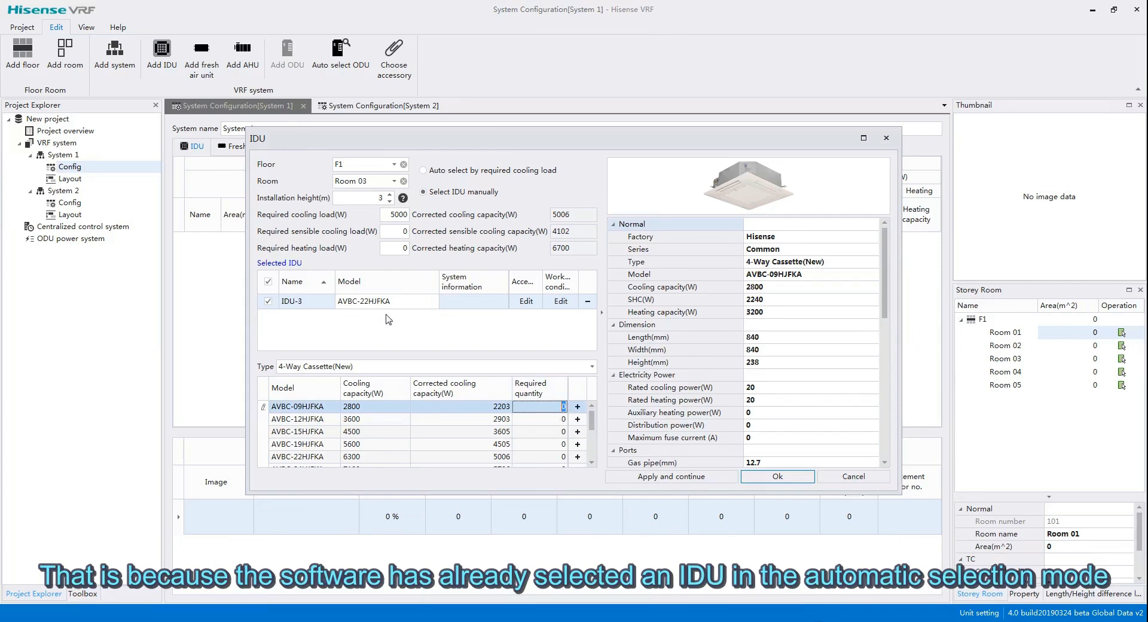
click(587, 301)
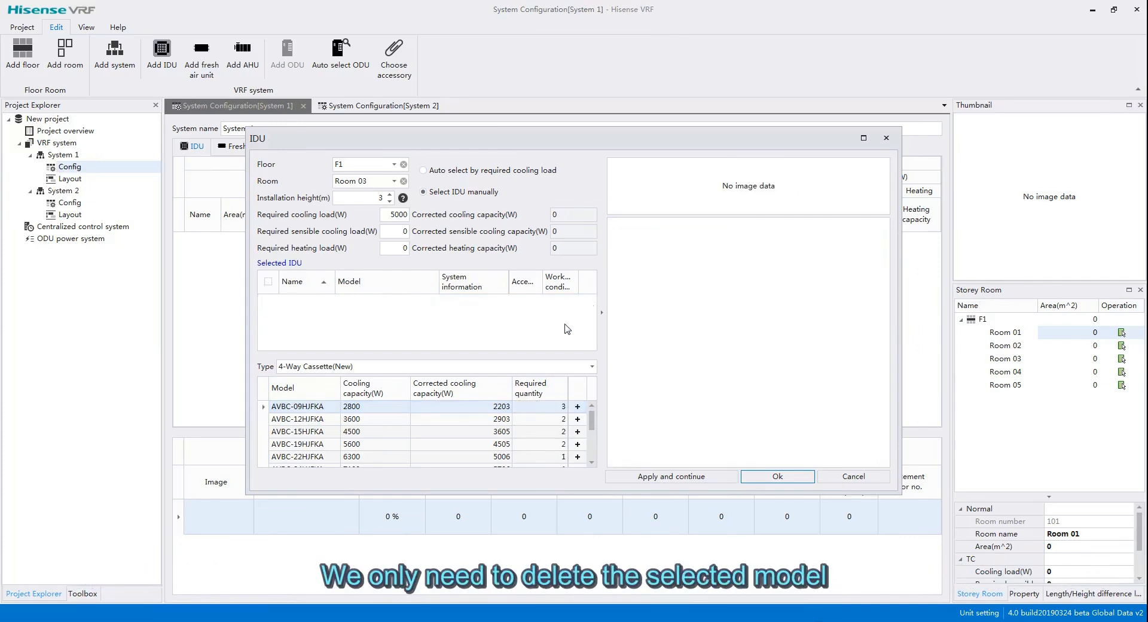
Step: Add two AVBC-12HJFKA units to Room 03, apply them and accept the indoor unit selection
click(577, 419)
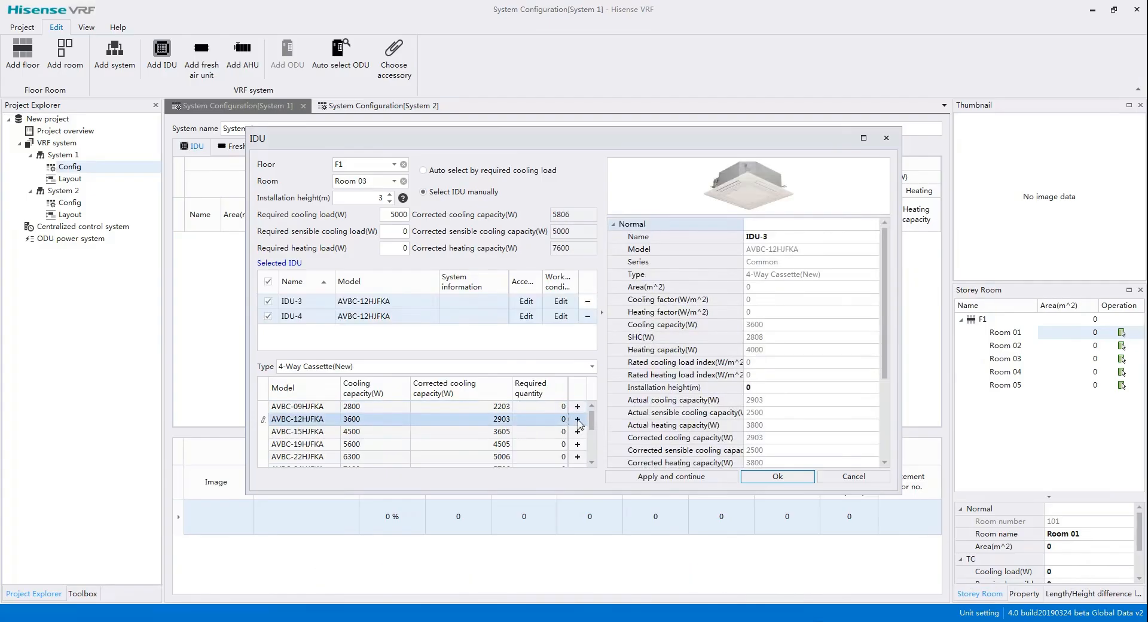
click(656, 480)
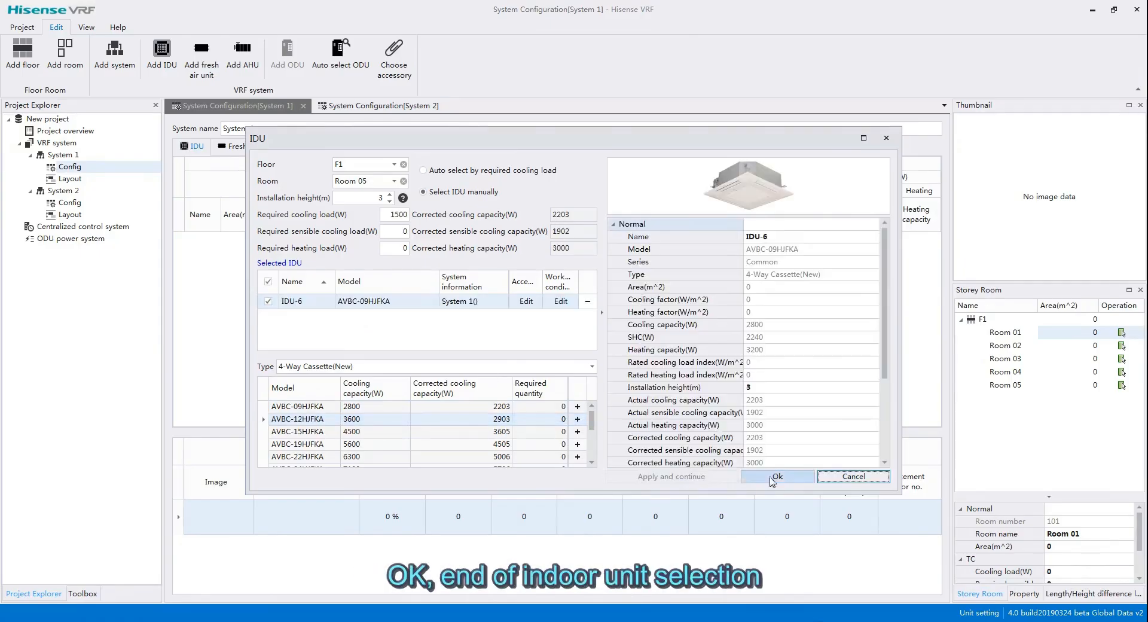
click(776, 477)
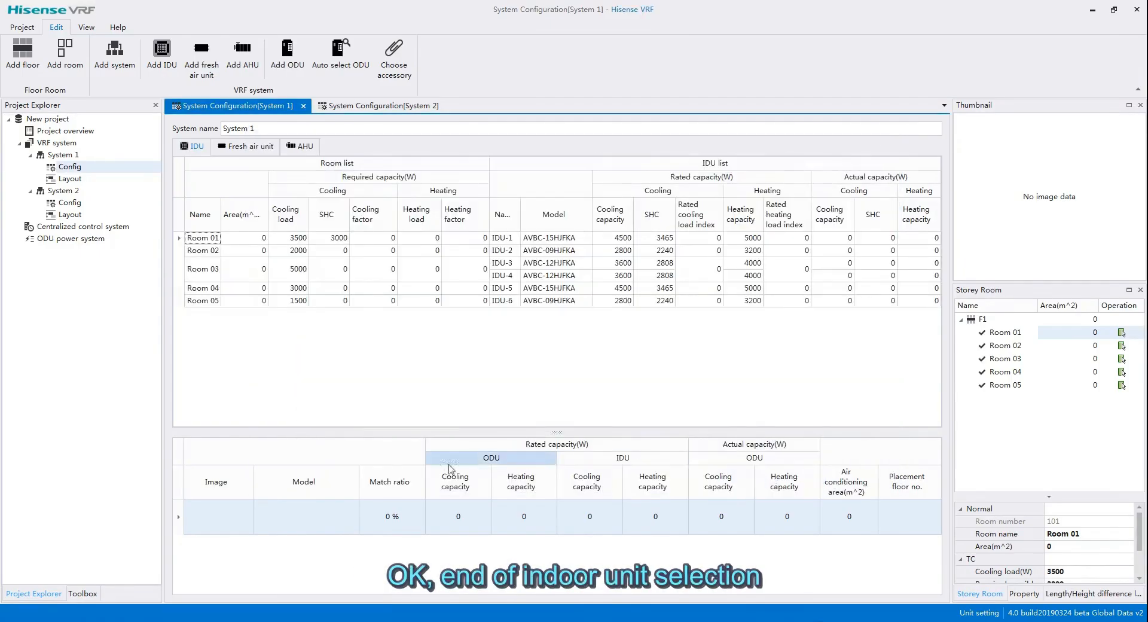
Step: Start selecting System 1's outdoor unit, place it on floor F1 and check its installation height, maximum pipe length and same system quantities
click(223, 514)
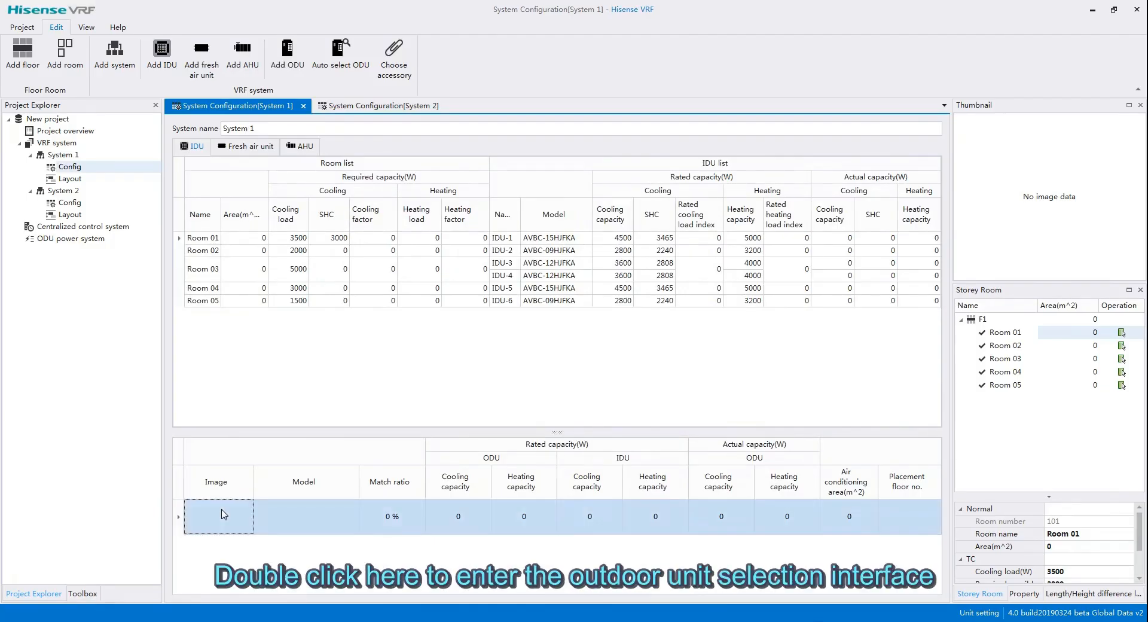
double_click(223, 514)
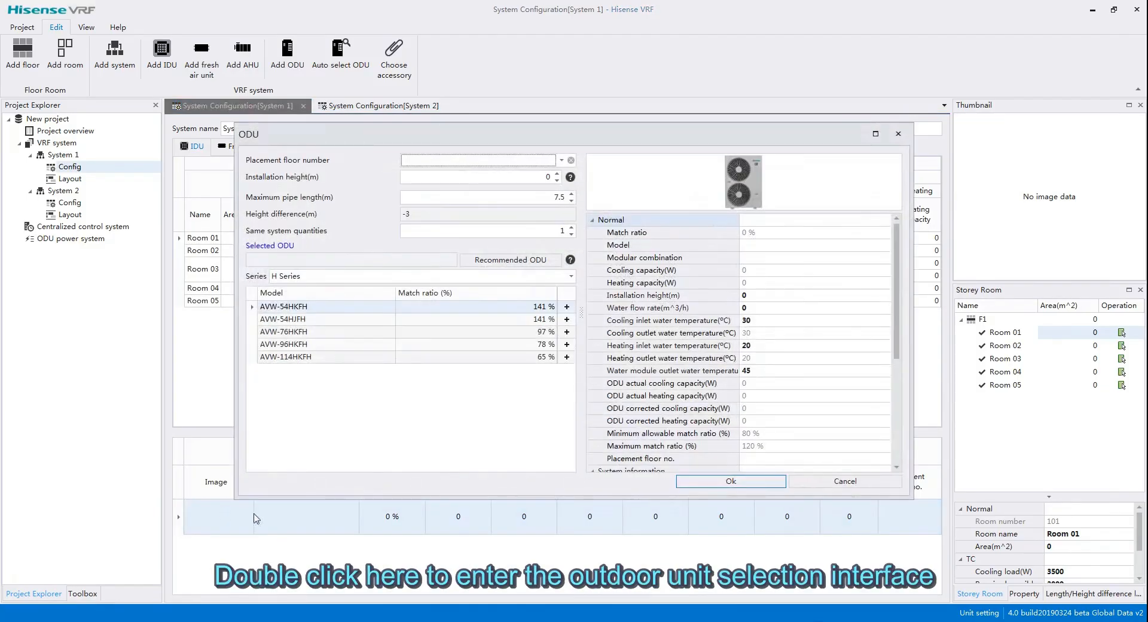
click(551, 167)
click(469, 179)
click(546, 177)
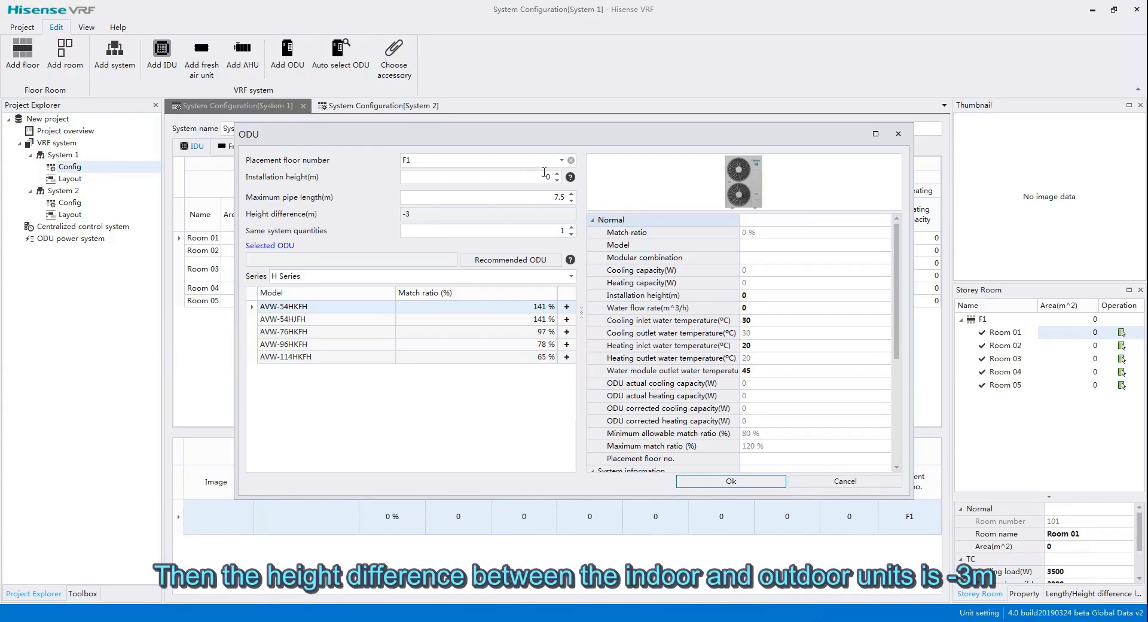
click(493, 233)
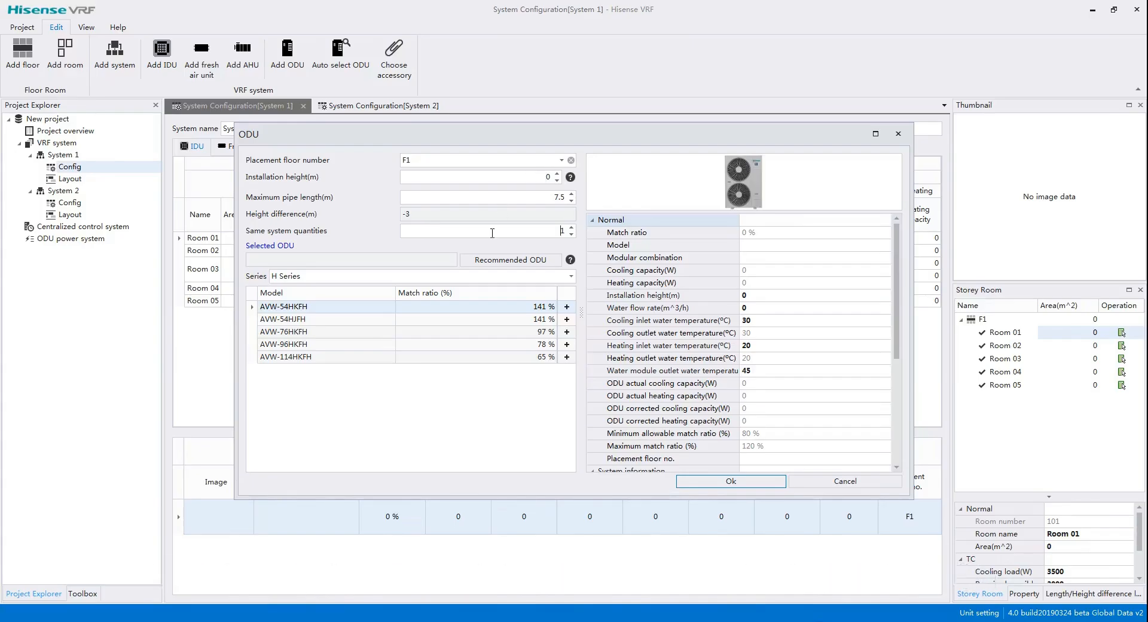
click(541, 197)
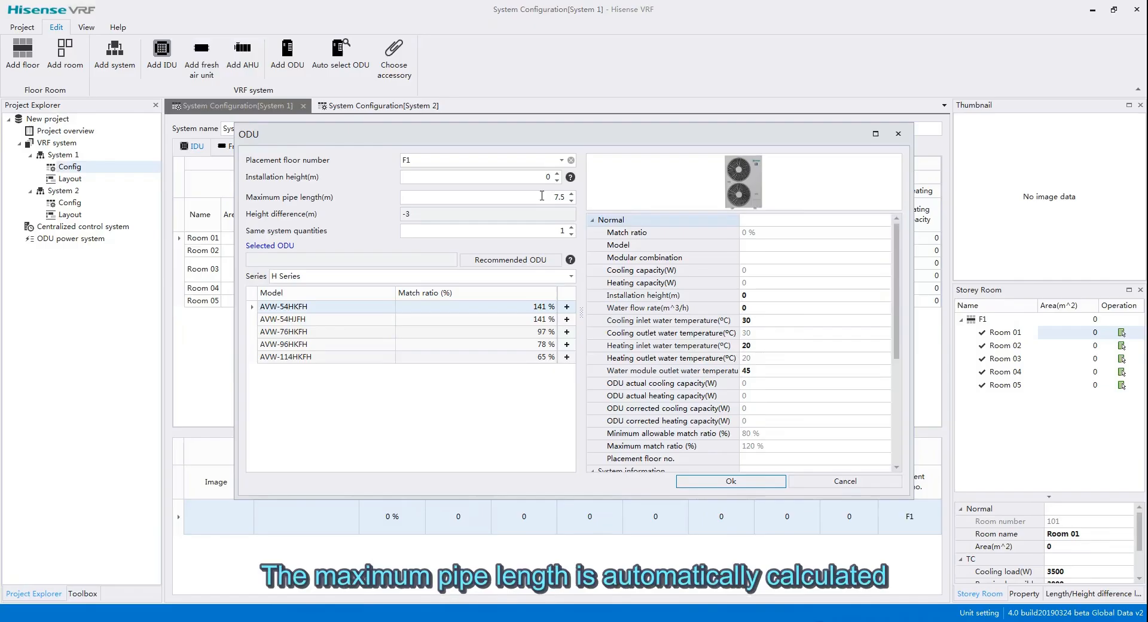
click(548, 228)
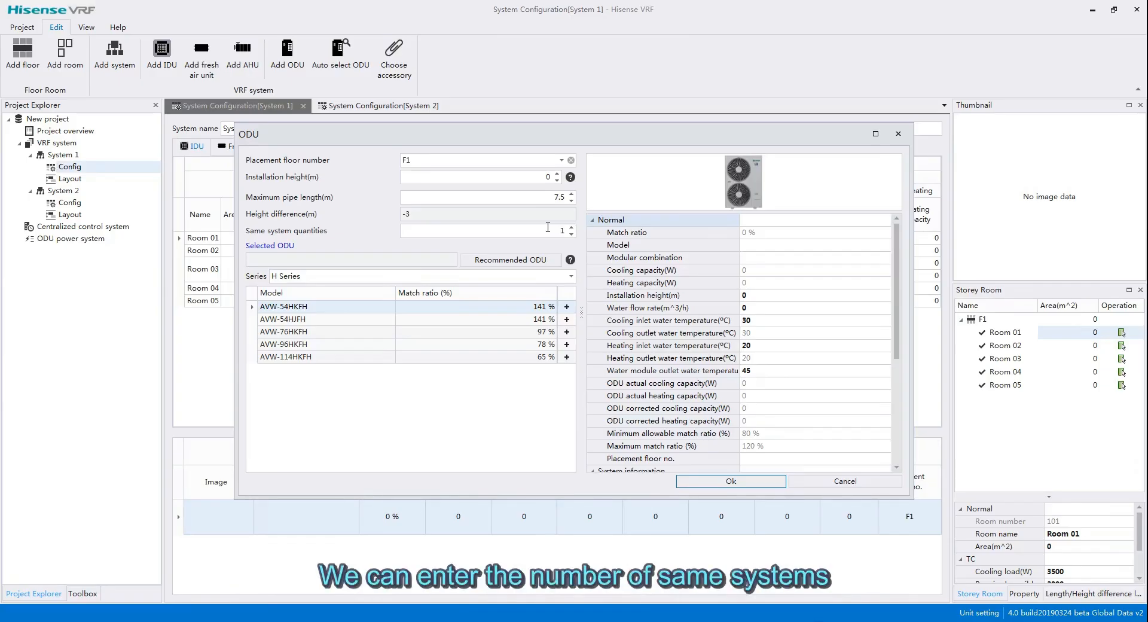
Step: Choose the recommended H Series outdoor unit, AVW-76HKFH, and accept the outdoor unit selection
click(571, 277)
click(571, 277)
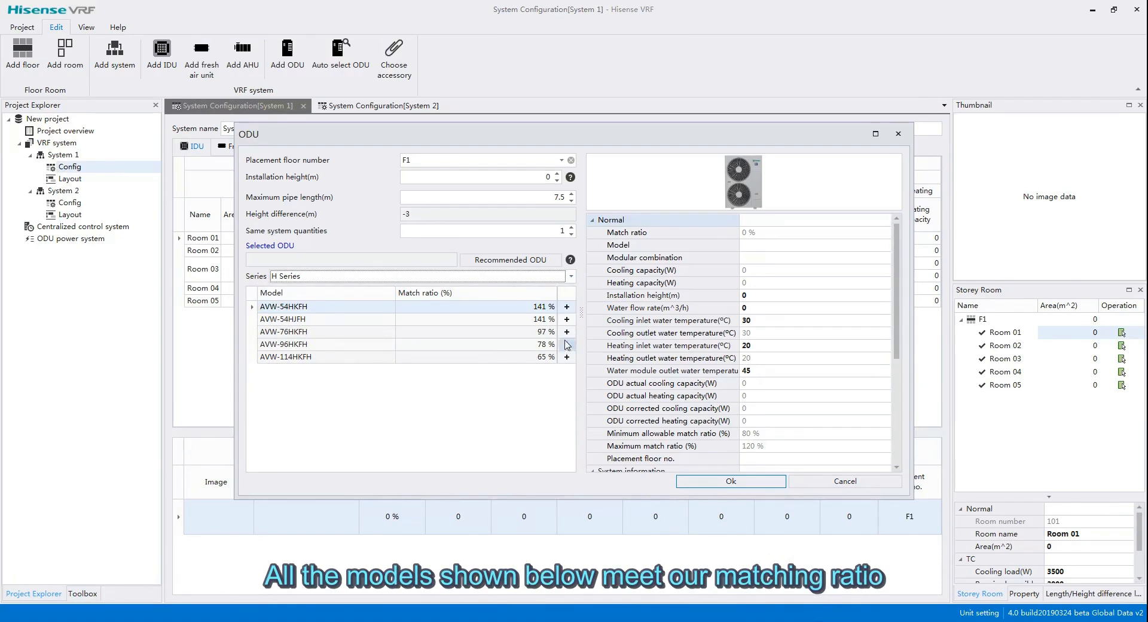
click(523, 267)
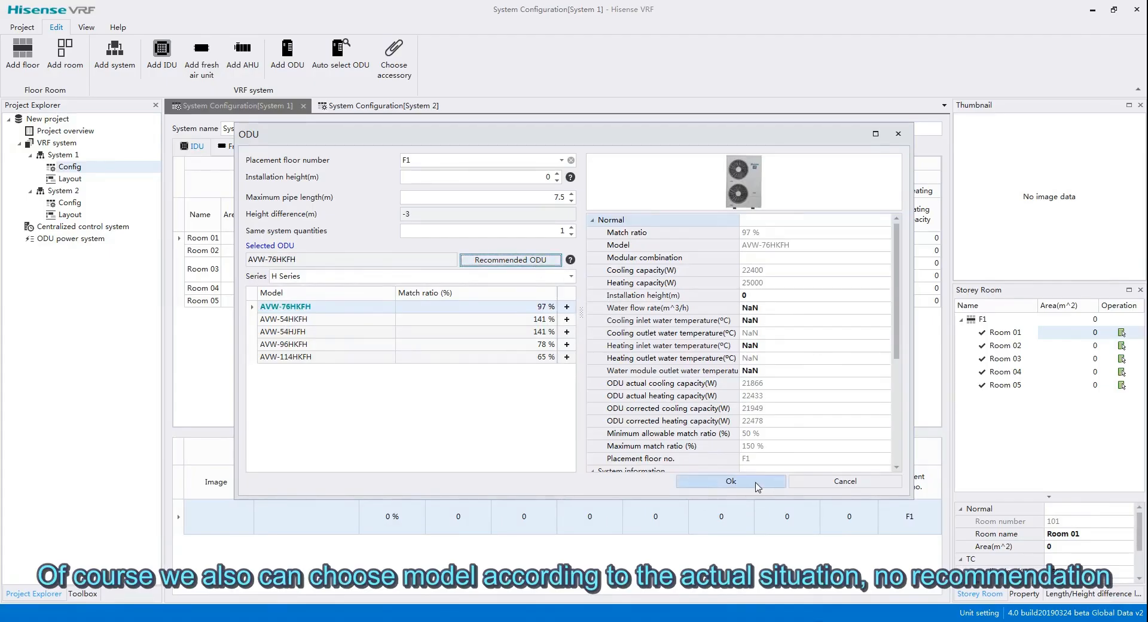
click(731, 481)
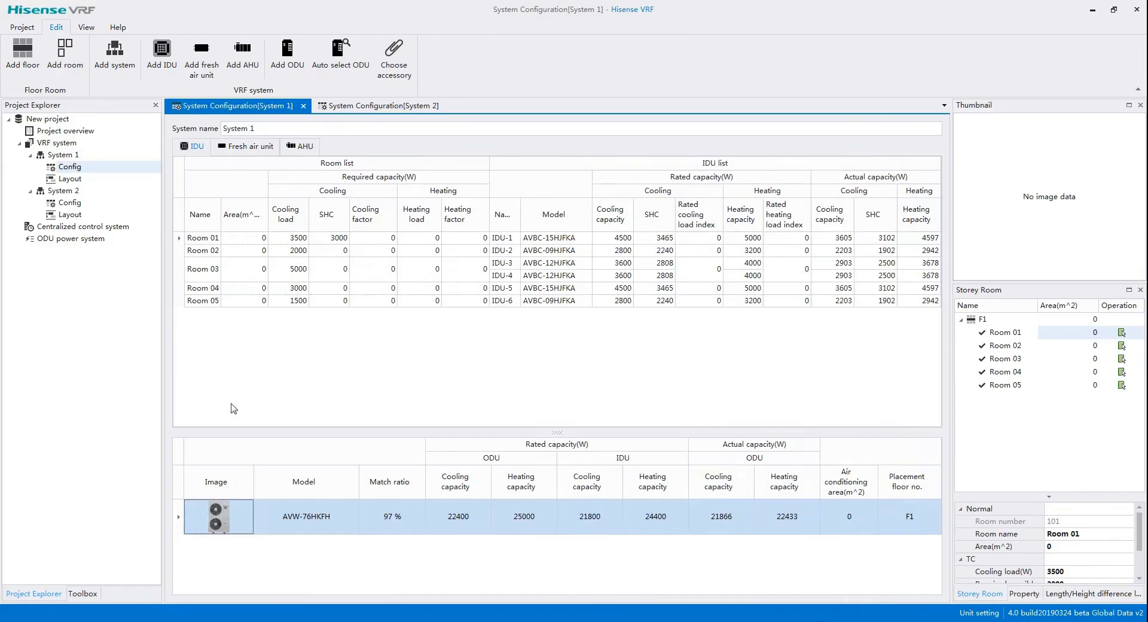
Step: Open System 1's layout drawing and place its outdoor and indoor units with the equipment layout
click(70, 179)
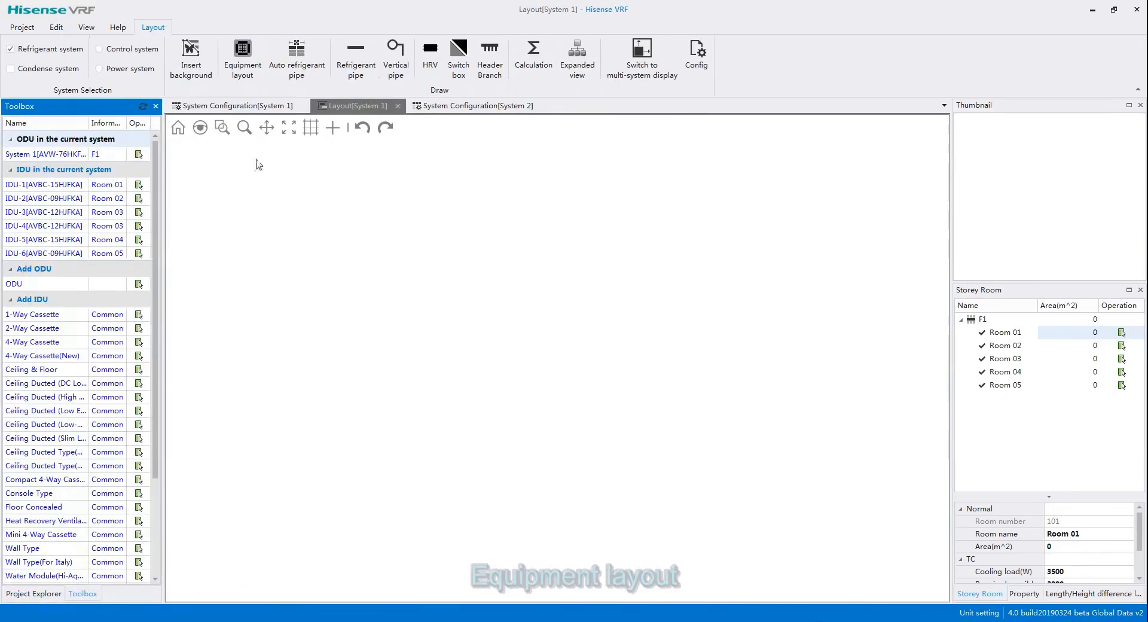
click(244, 47)
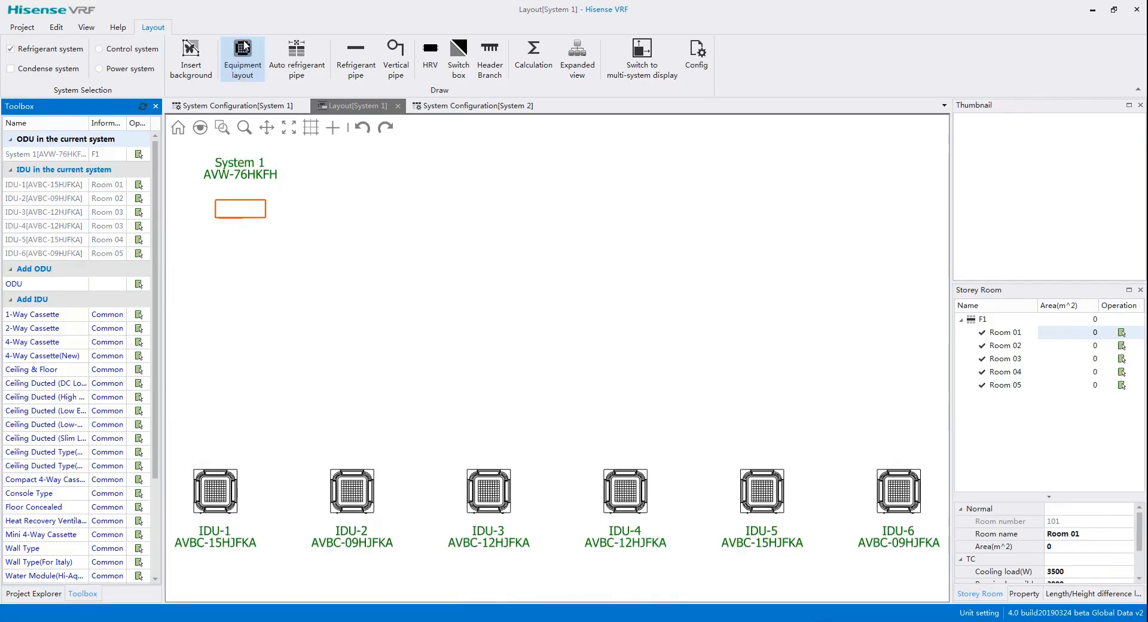
drag(284, 183, 305, 163)
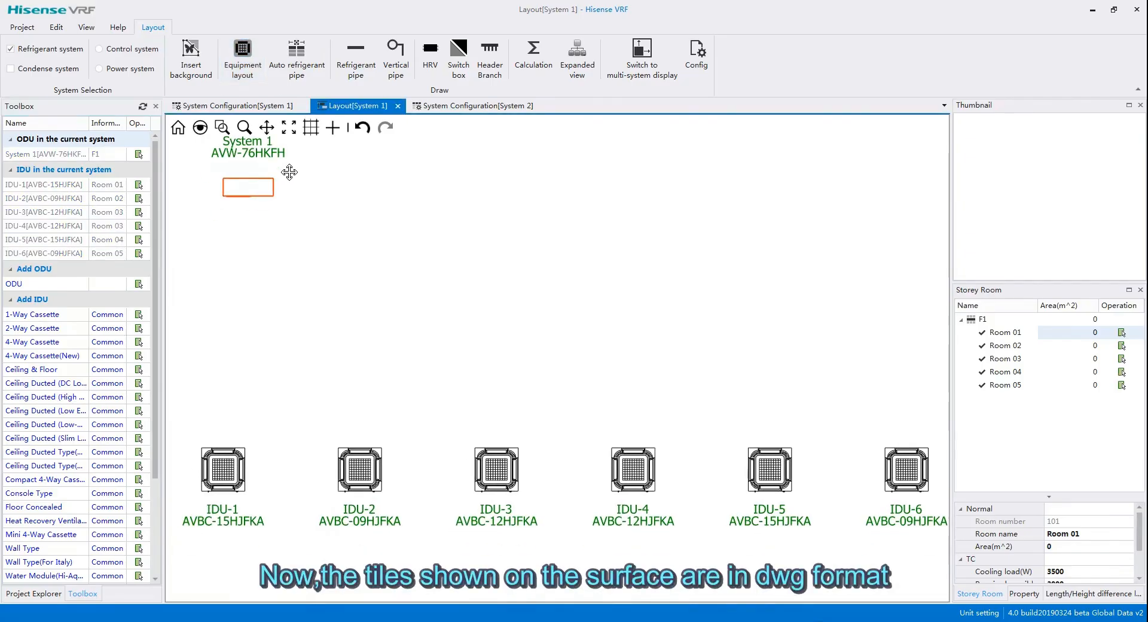
Step: Set the layout drawing's equipment display to Picture format
click(699, 53)
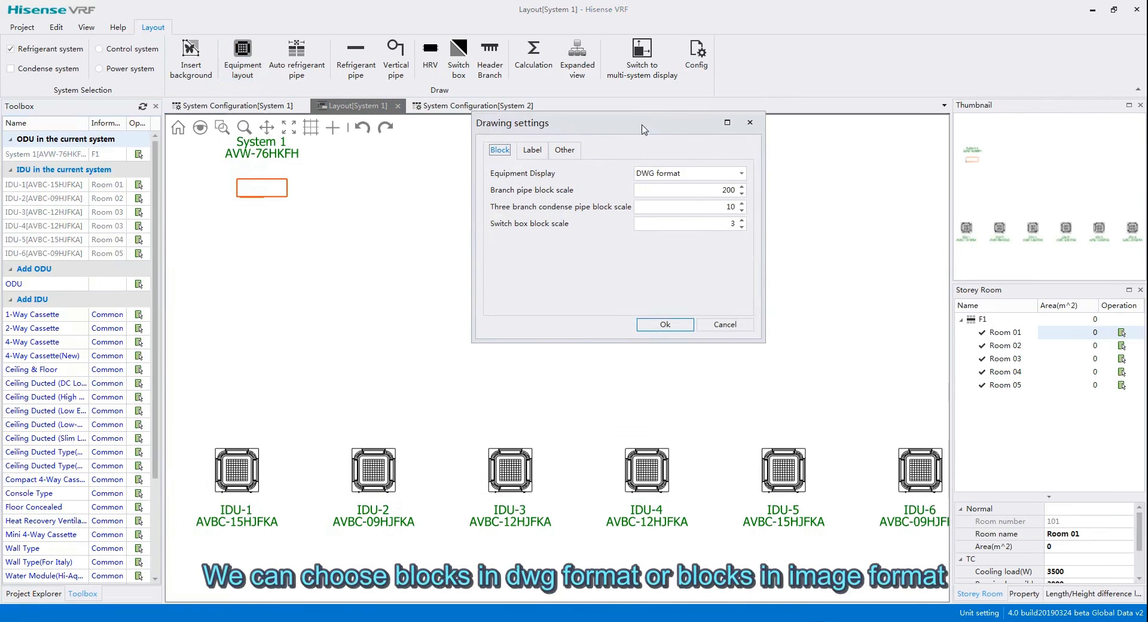
click(740, 174)
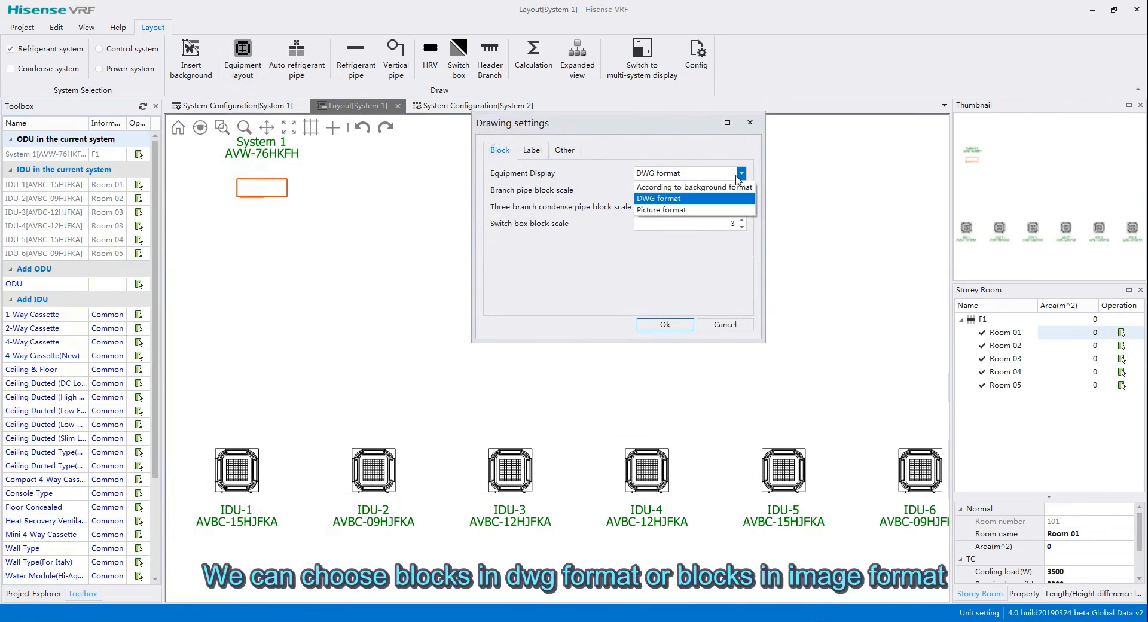
click(671, 210)
click(664, 324)
Step: Add Rated capacity to the IDU label in the drawing's label settings
click(694, 52)
click(488, 234)
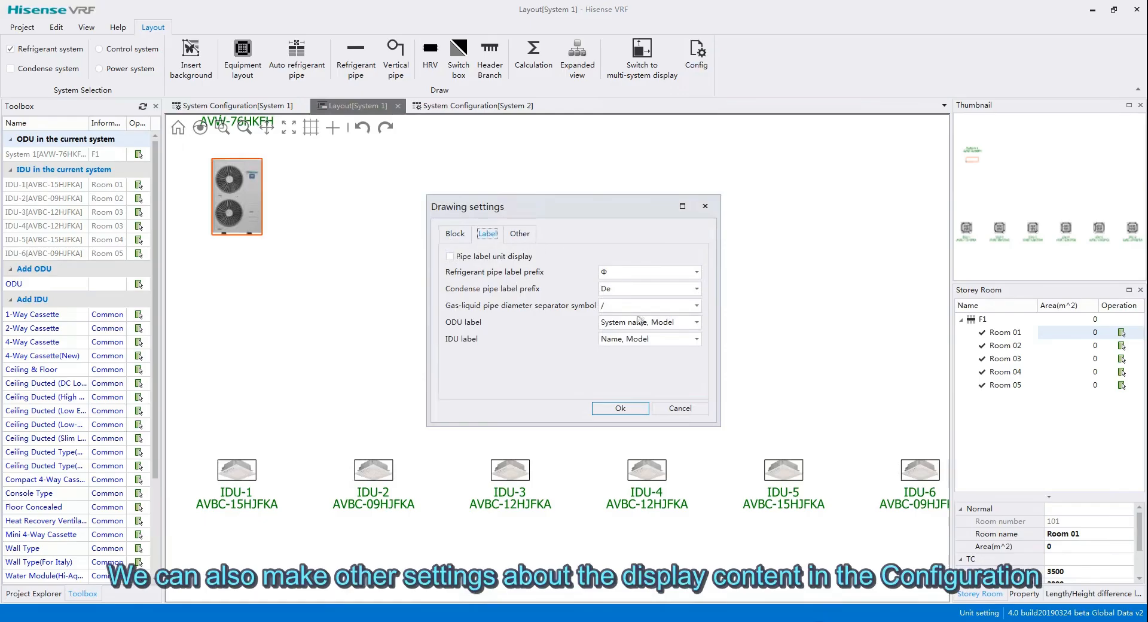
click(450, 257)
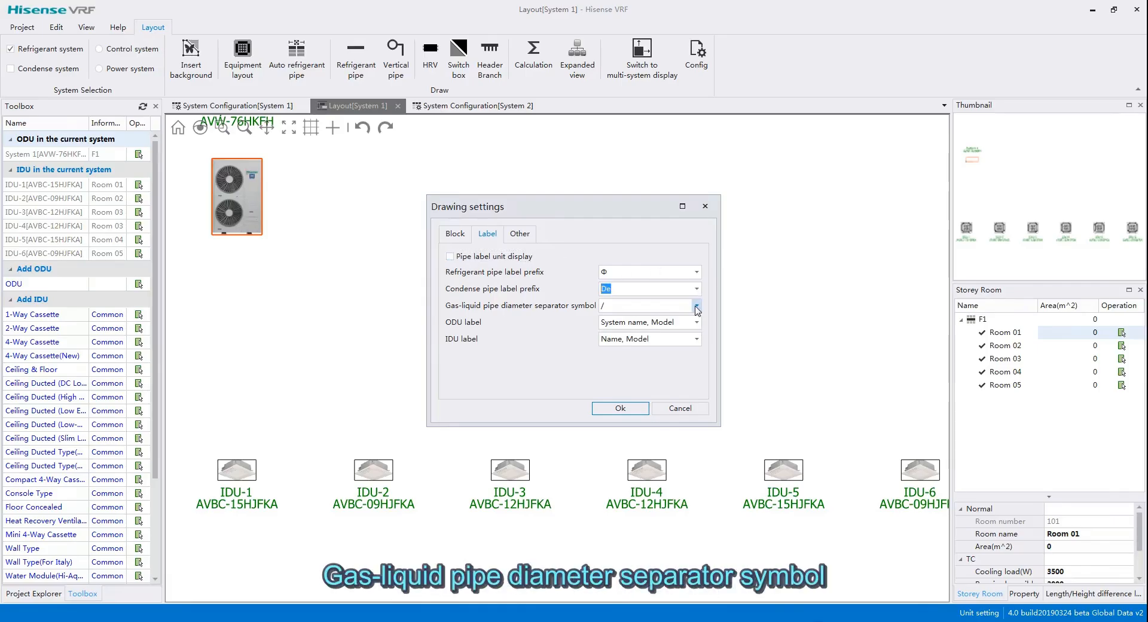
key(Tab)
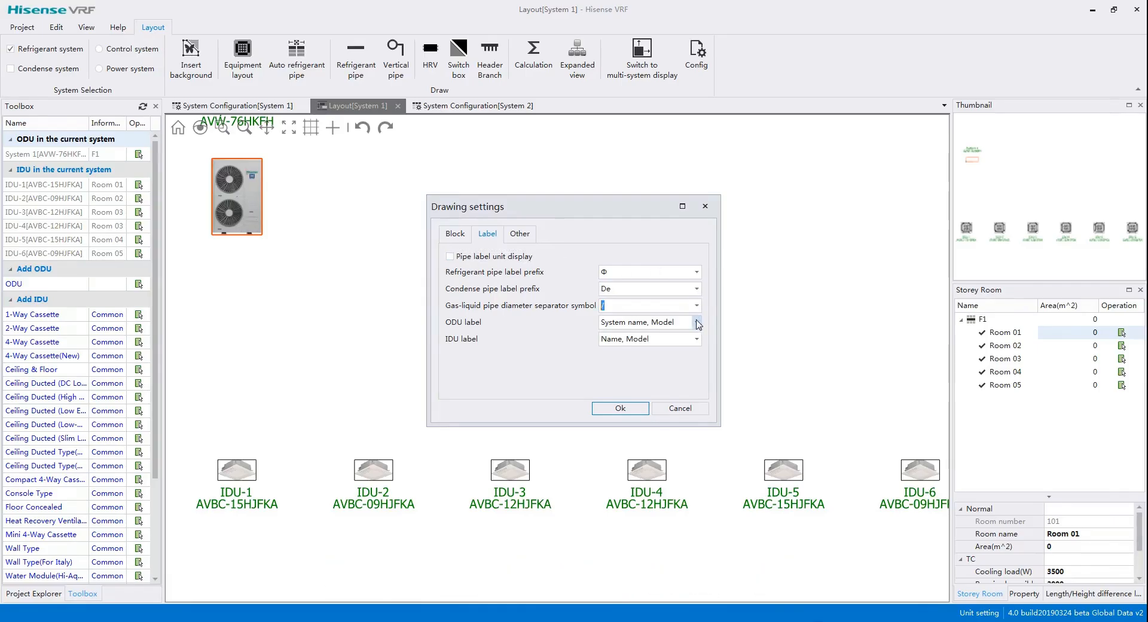
click(697, 339)
click(605, 386)
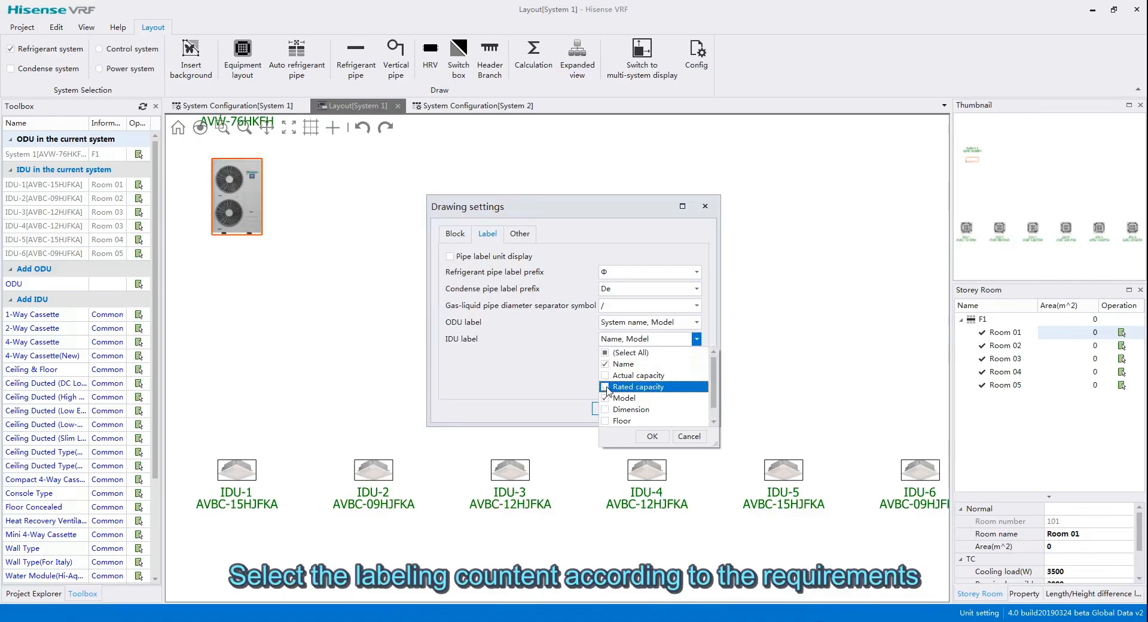
Step: Add Rated capacity to the ODU label as well and apply the drawing settings
click(697, 322)
click(697, 321)
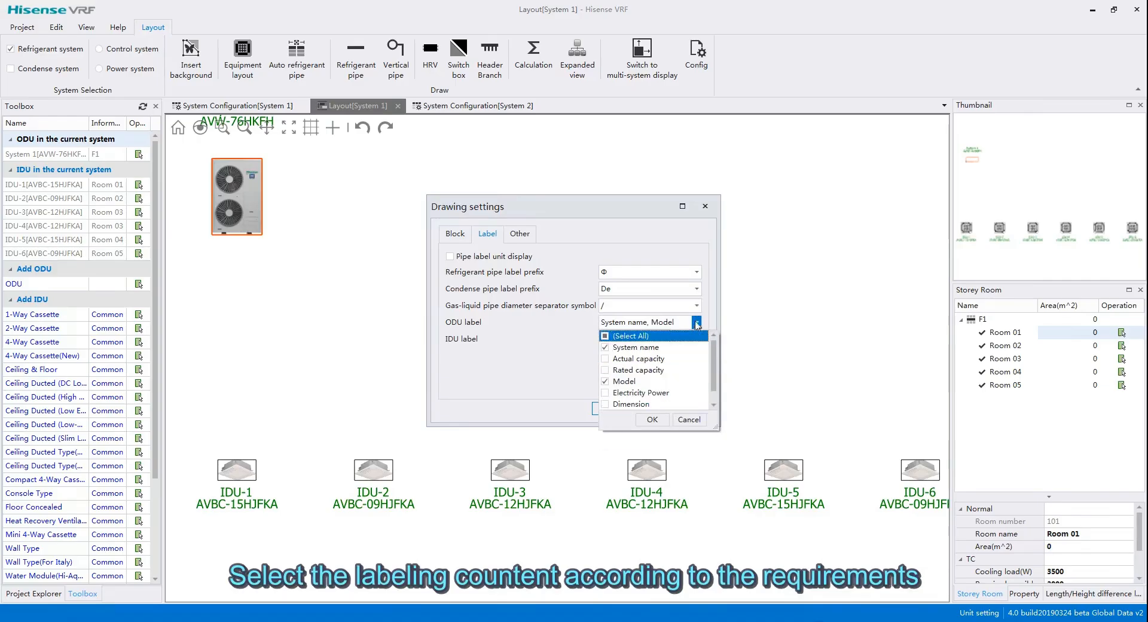
click(606, 372)
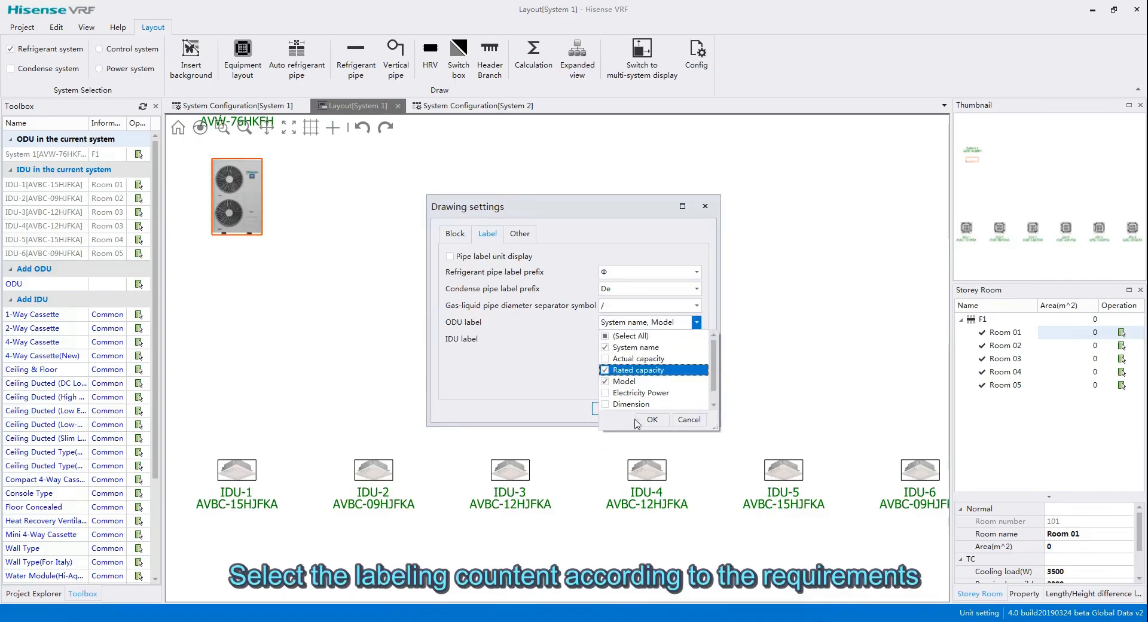
click(650, 419)
click(623, 410)
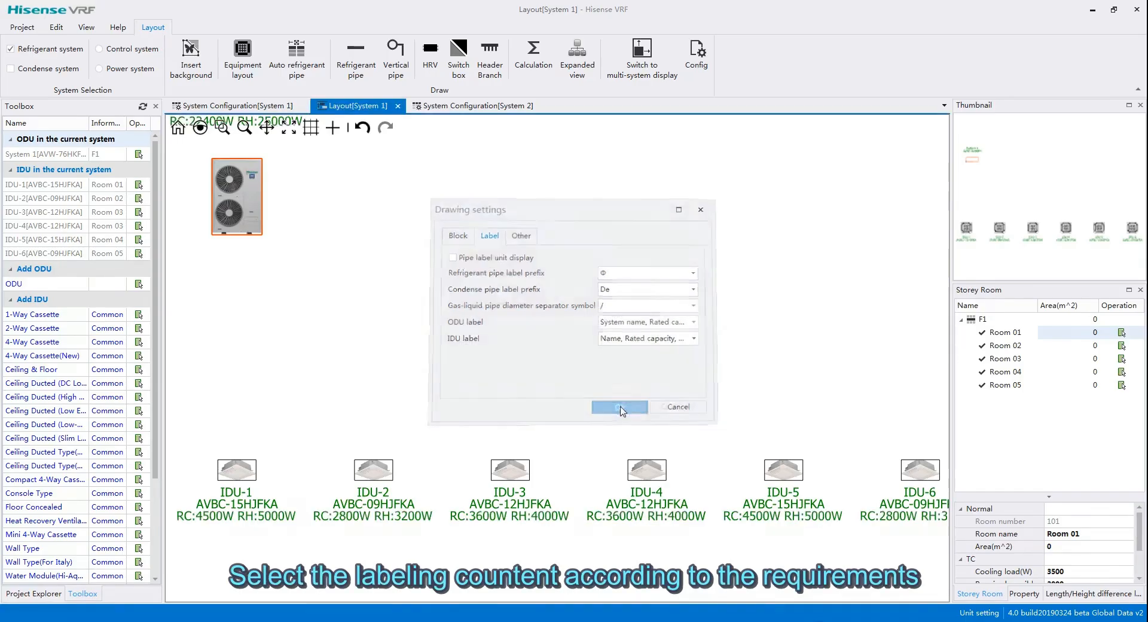
Step: Open the drawing's layer settings and review the layers for devices, accessories and pipes, including their text height setting
right_click(417, 183)
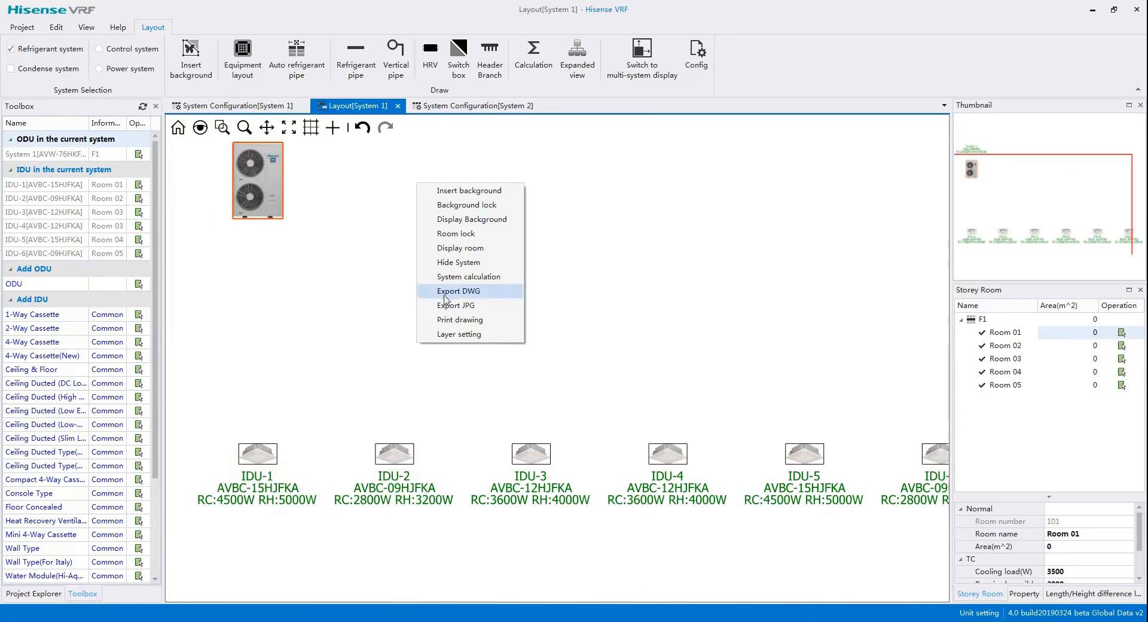
click(464, 336)
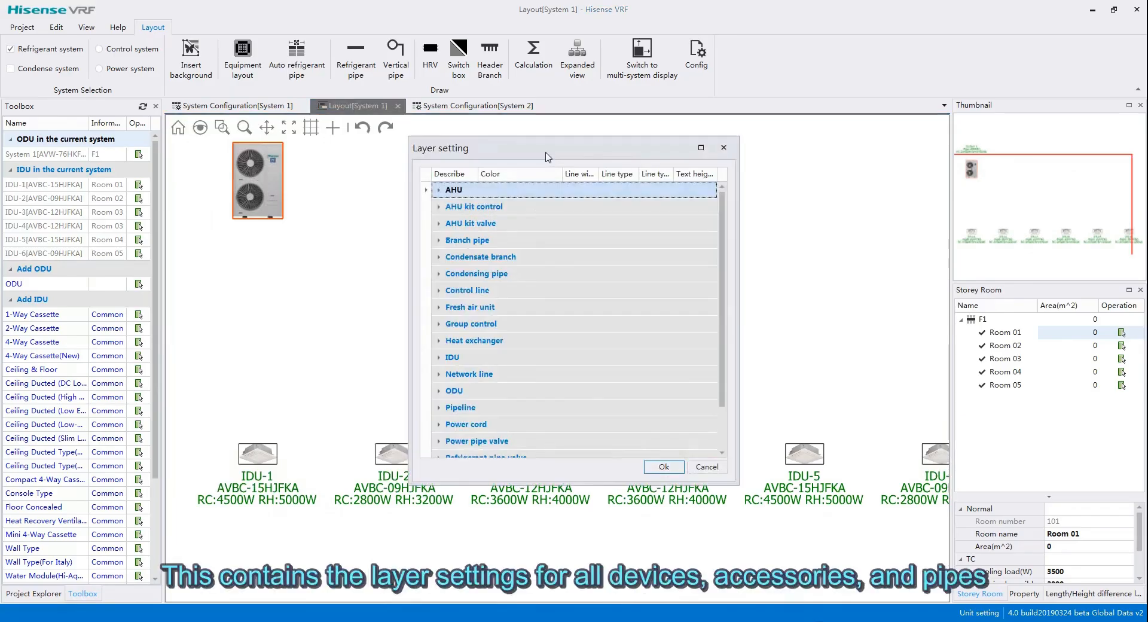
drag(821, 244, 823, 280)
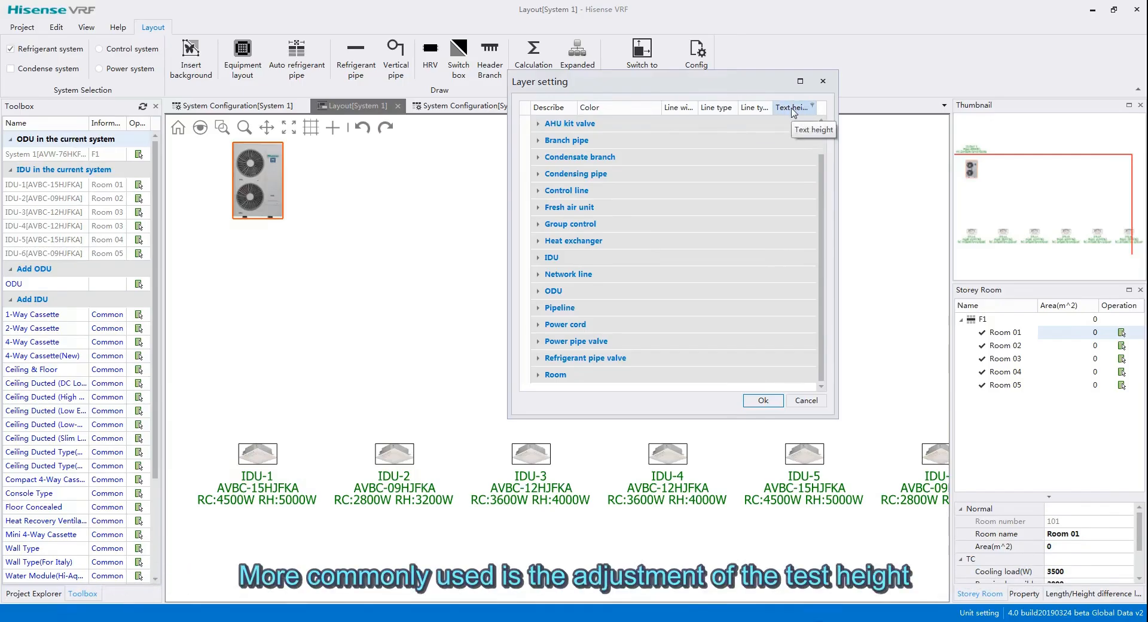
click(765, 401)
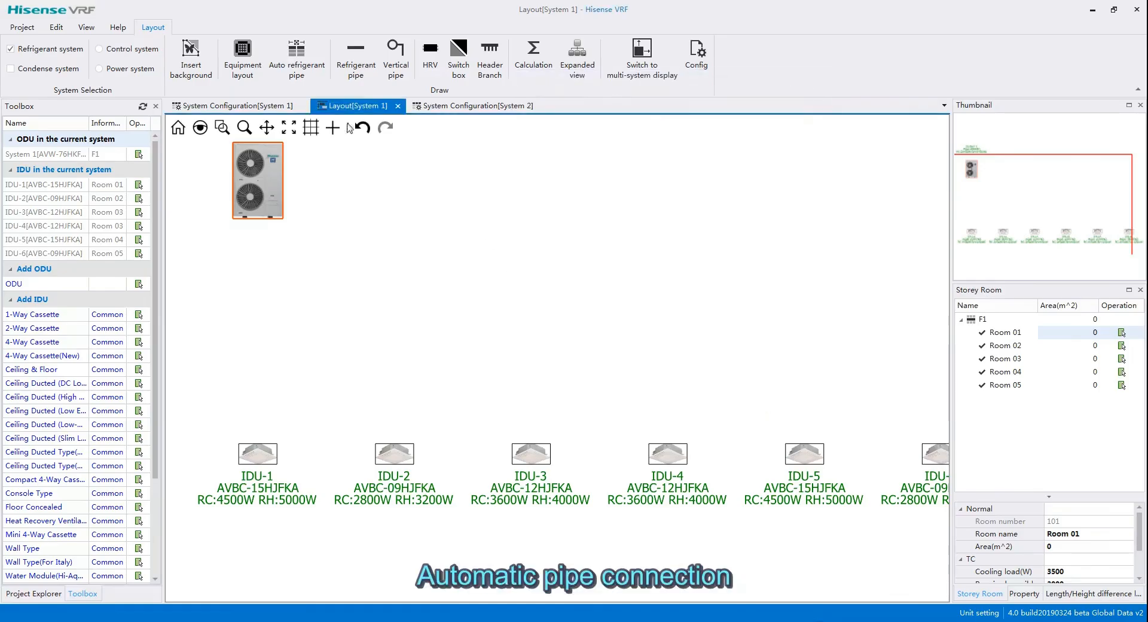
Step: Generate the refrigerant piping automatically between System 1's outdoor unit and all its indoor units
click(297, 53)
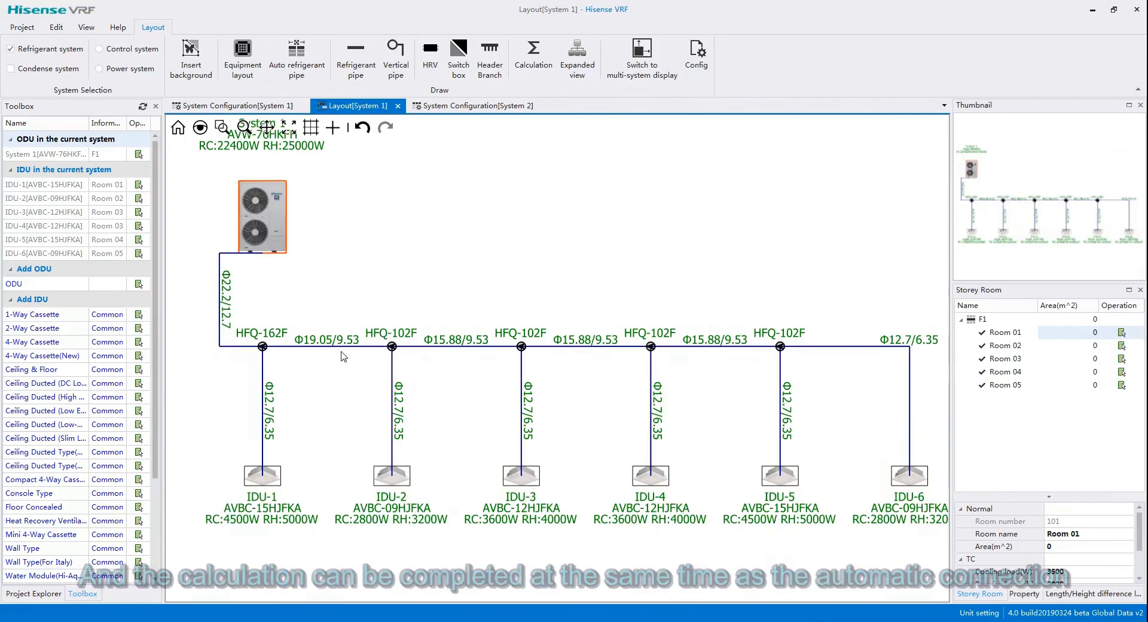
drag(608, 411, 597, 338)
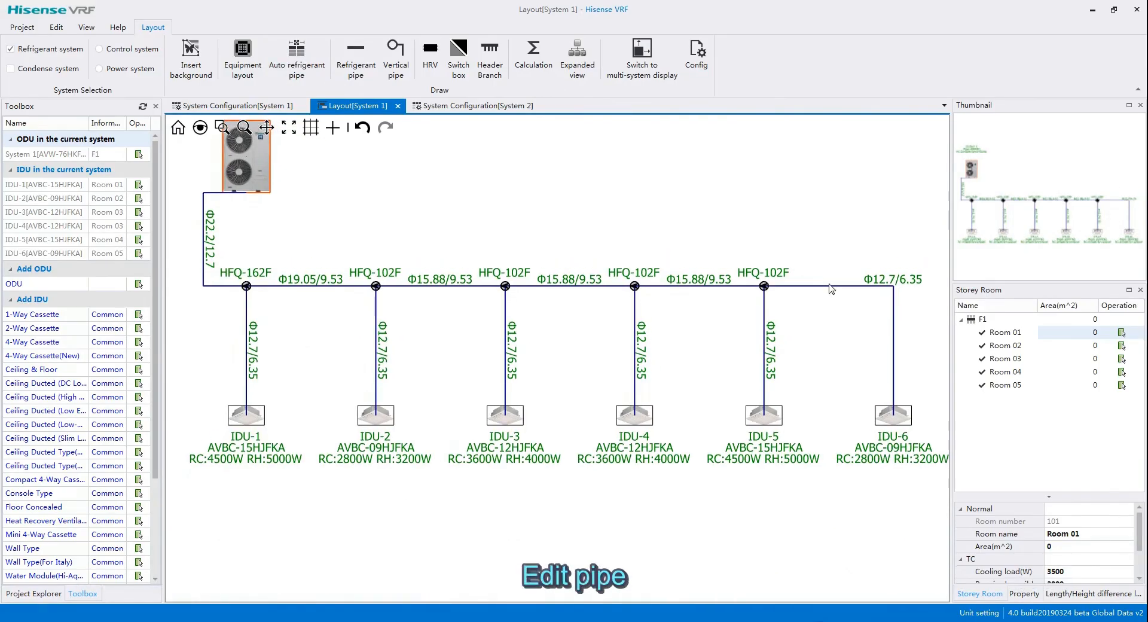
Step: Open the properties of the pipe leading to IDU-6 and examine its drawing length and custom length options
double_click(831, 287)
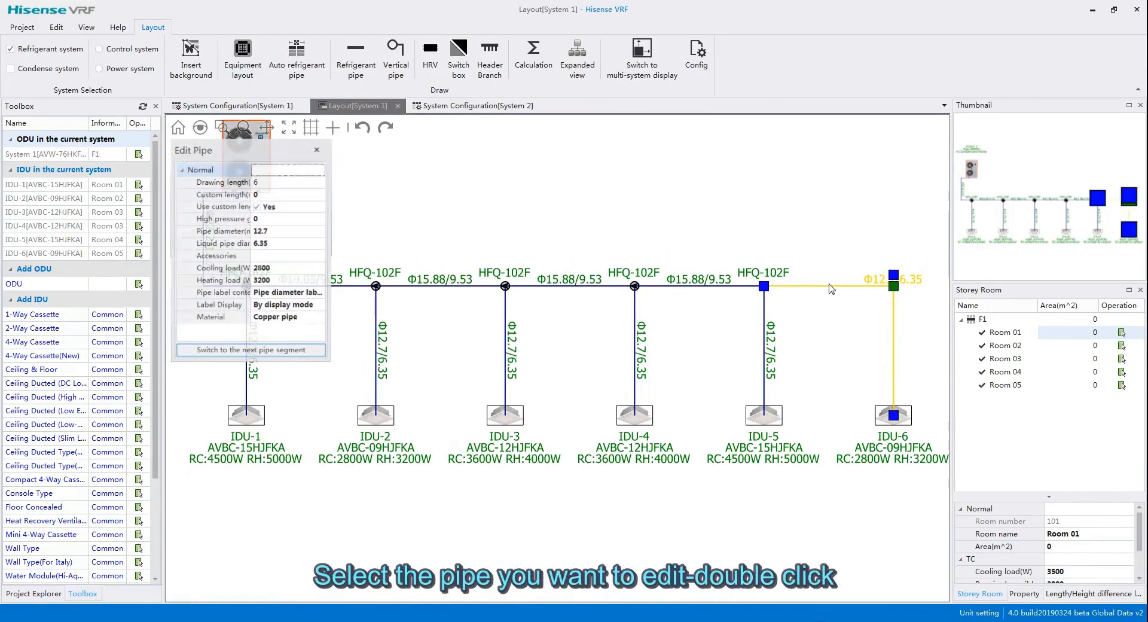
drag(273, 155, 693, 88)
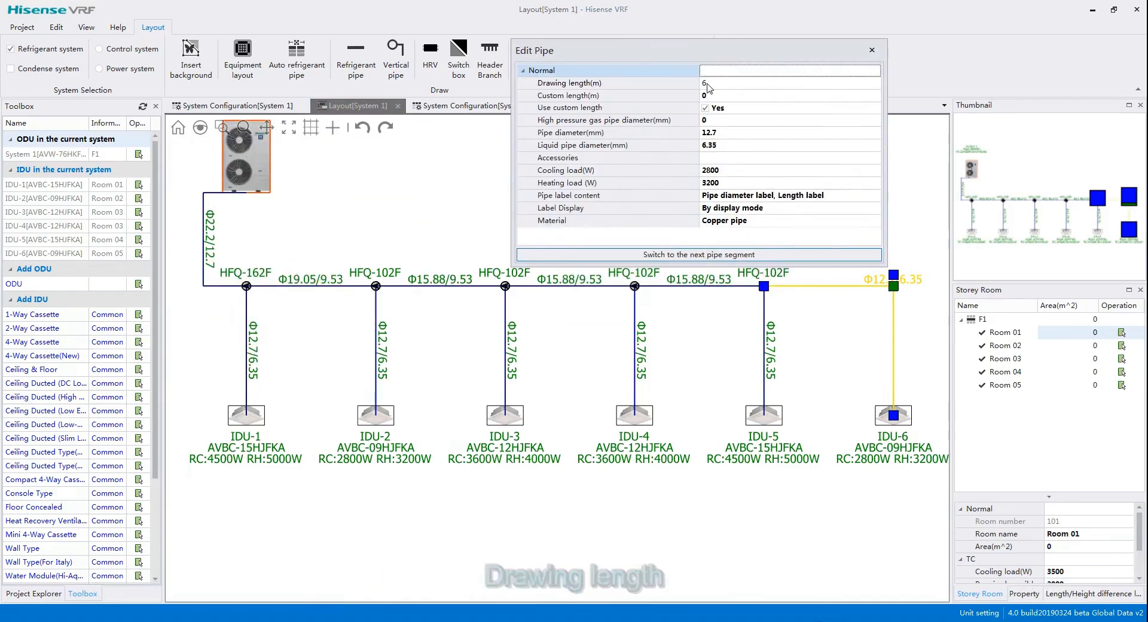
click(598, 98)
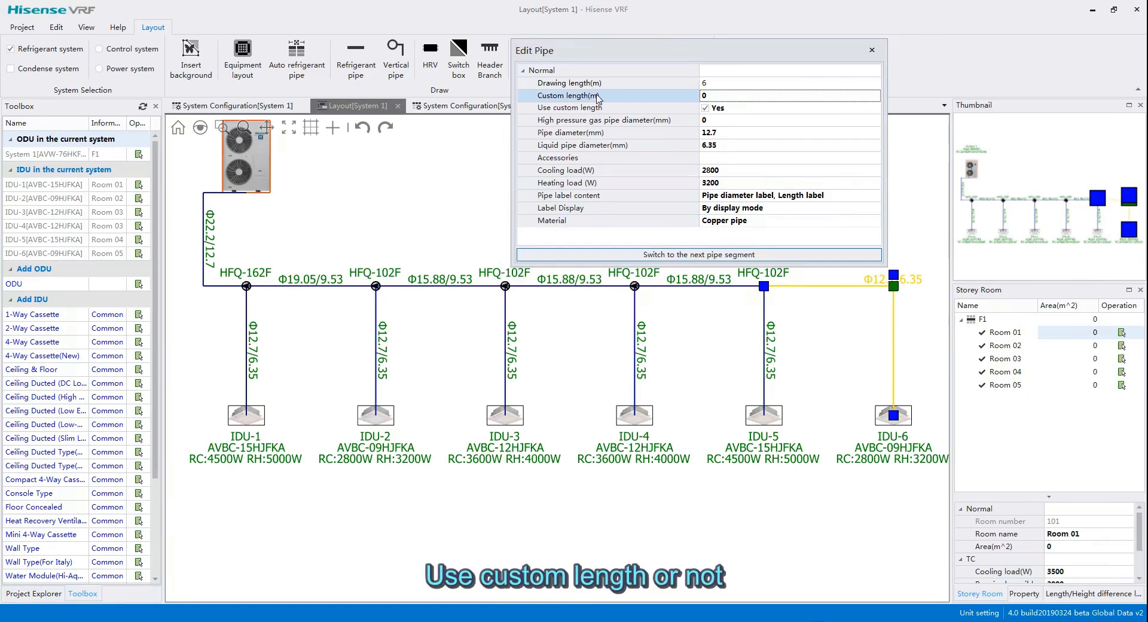
click(610, 112)
click(705, 108)
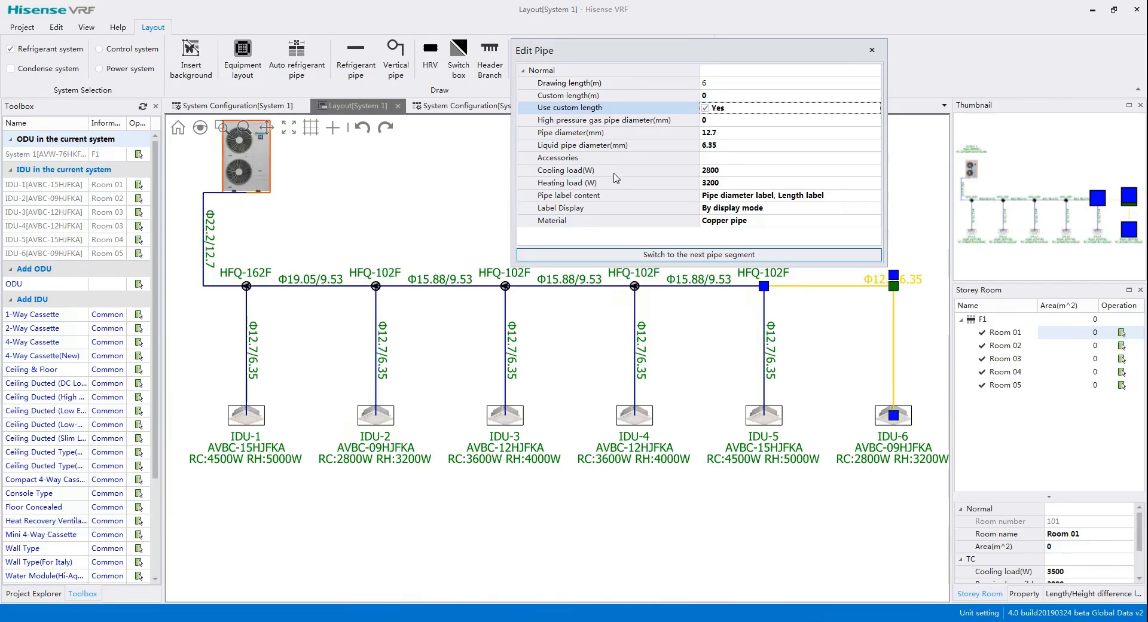
Step: Remove the pipe diameter label from the IDU-6 pipe's label content, keeping only the length label
click(850, 198)
click(858, 196)
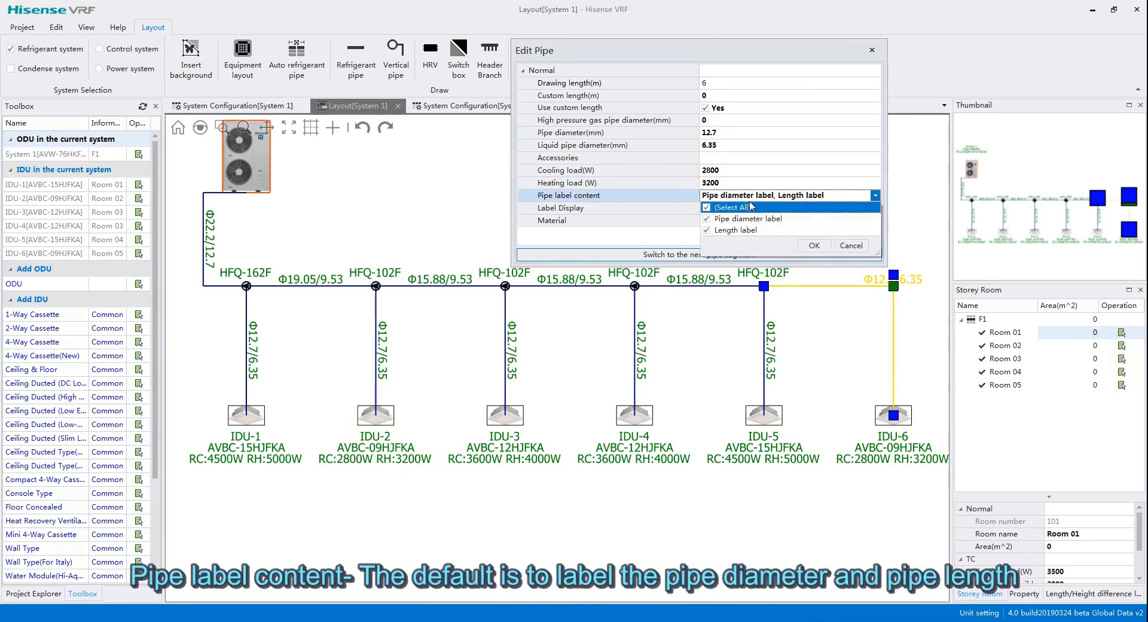
click(707, 220)
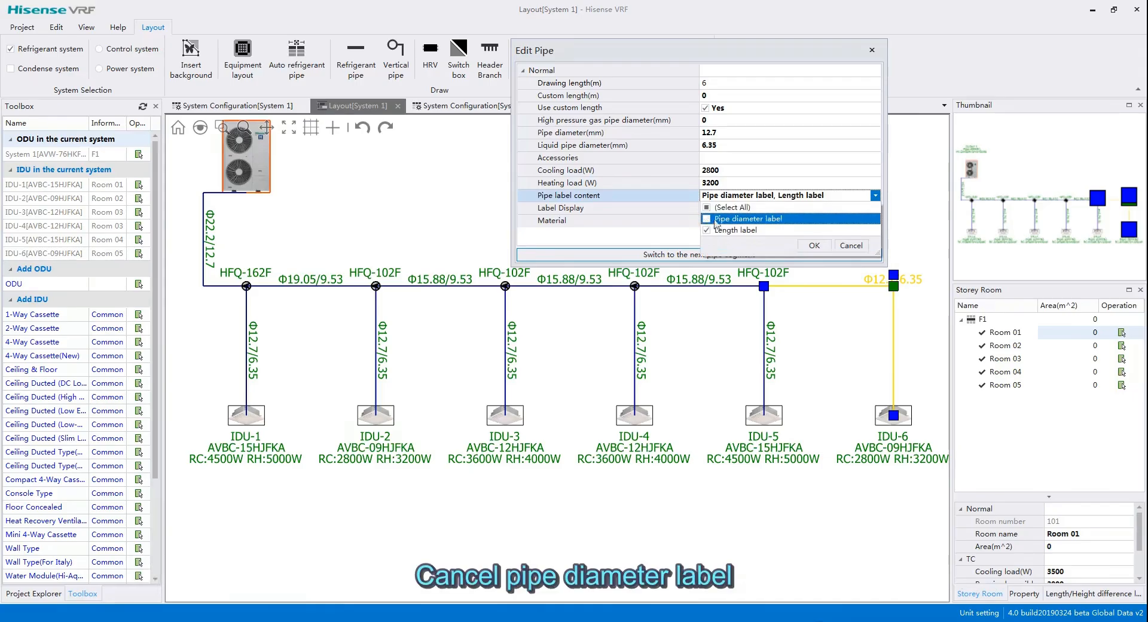
click(815, 247)
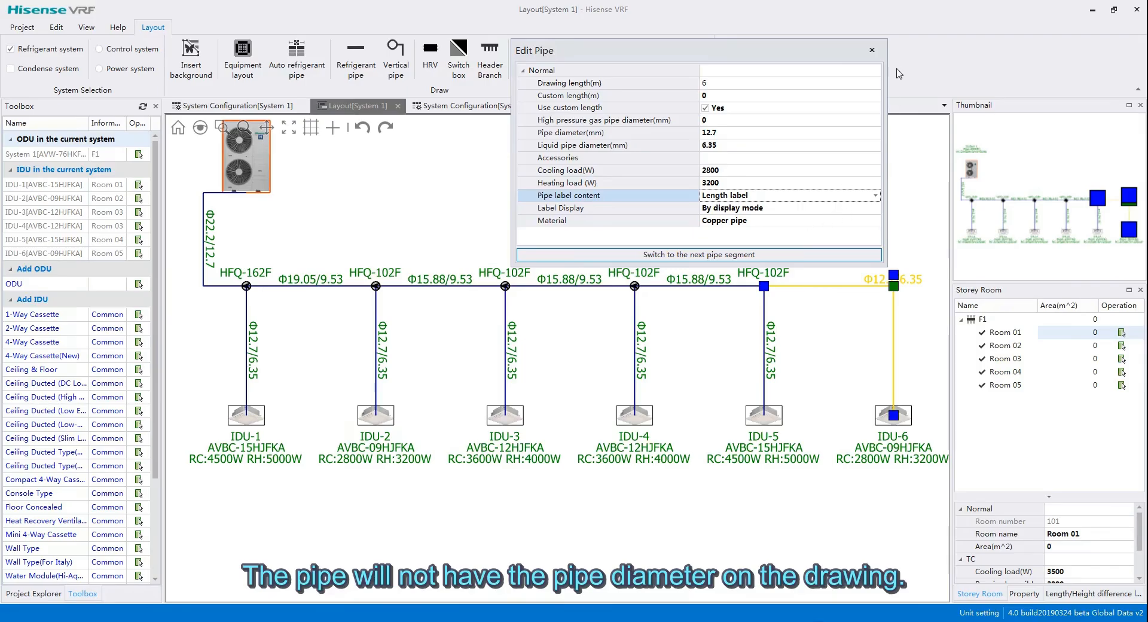
click(875, 52)
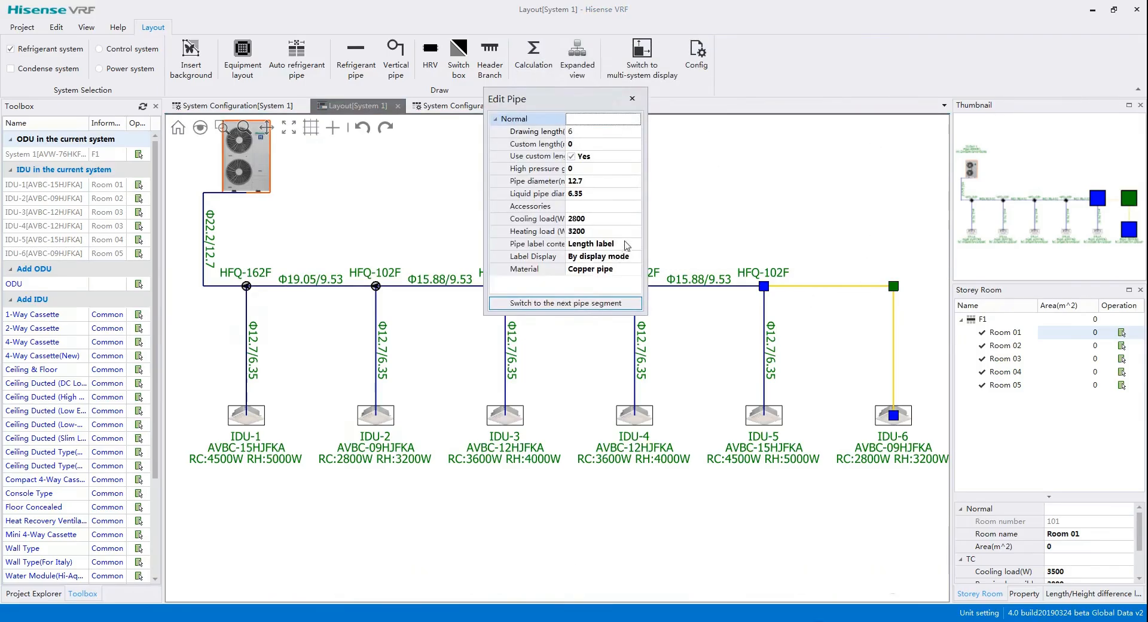
Step: Restore the pipe diameter label in the IDU-6 pipe's label content
click(627, 245)
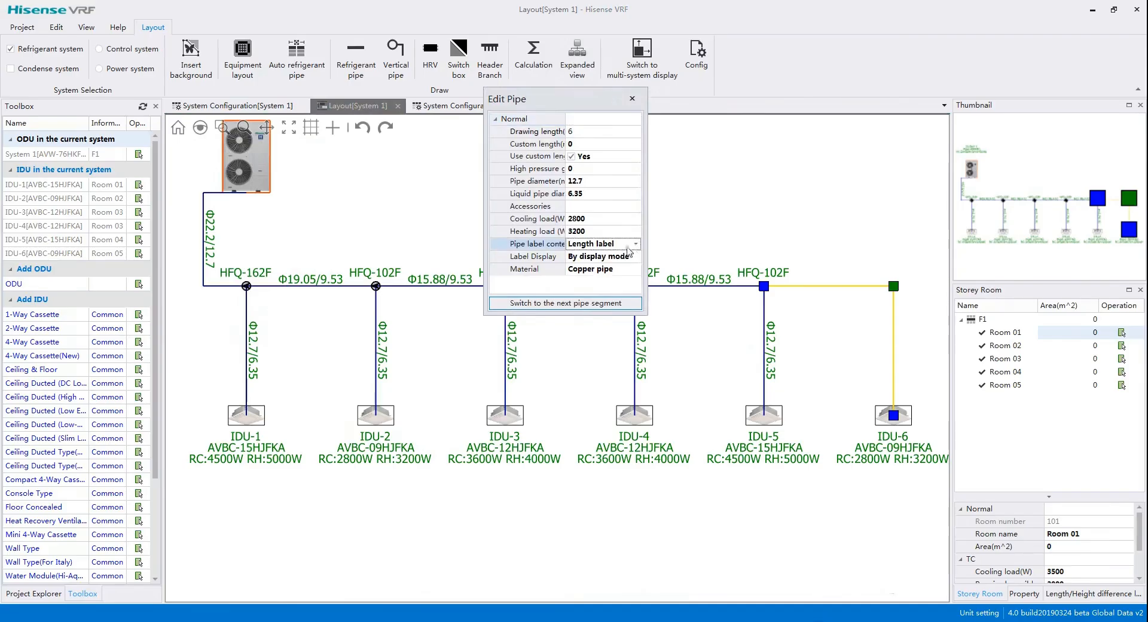
click(635, 245)
click(575, 268)
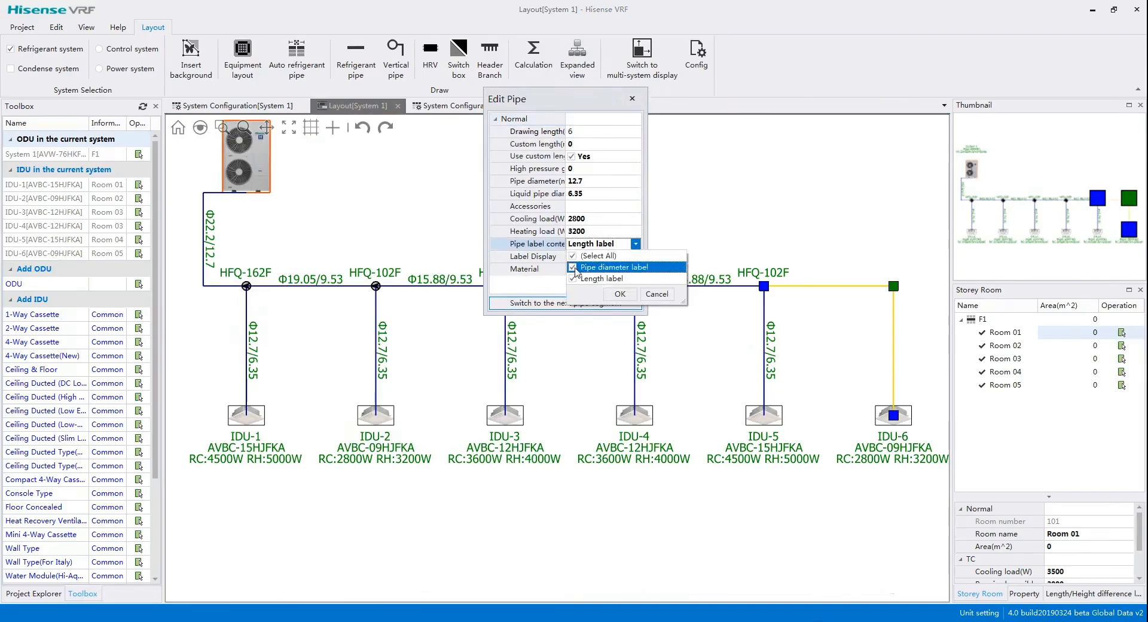
click(608, 294)
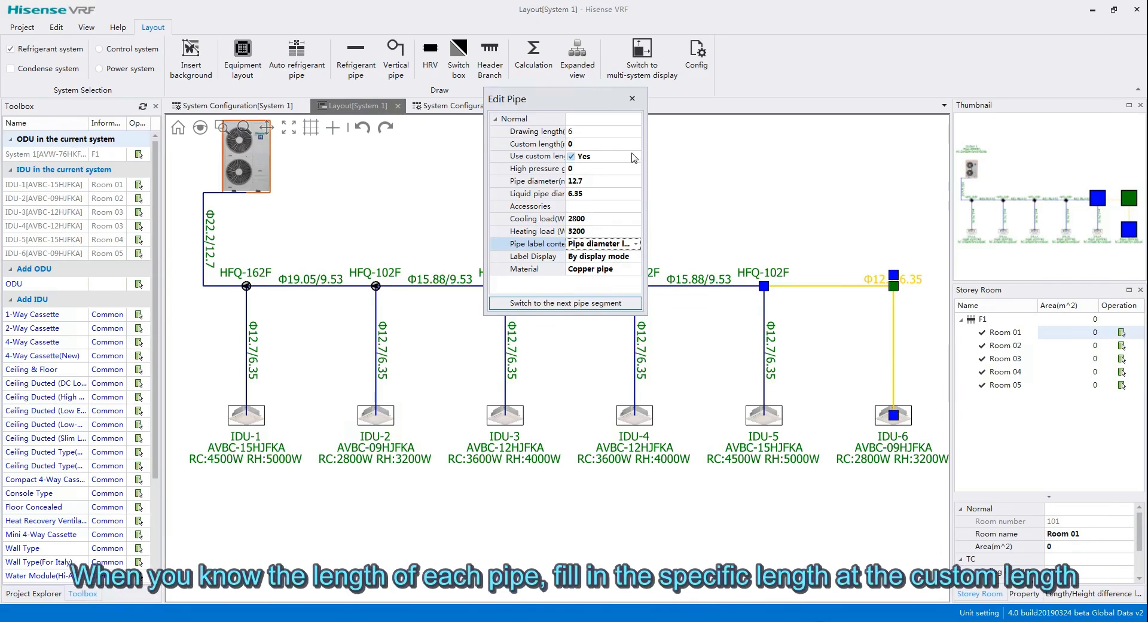
Step: Set the custom length to 3 m for the IDU-6 pipe and 2 m for the adjoining main segment, and give the remaining segments 2 or 3 m
click(580, 143)
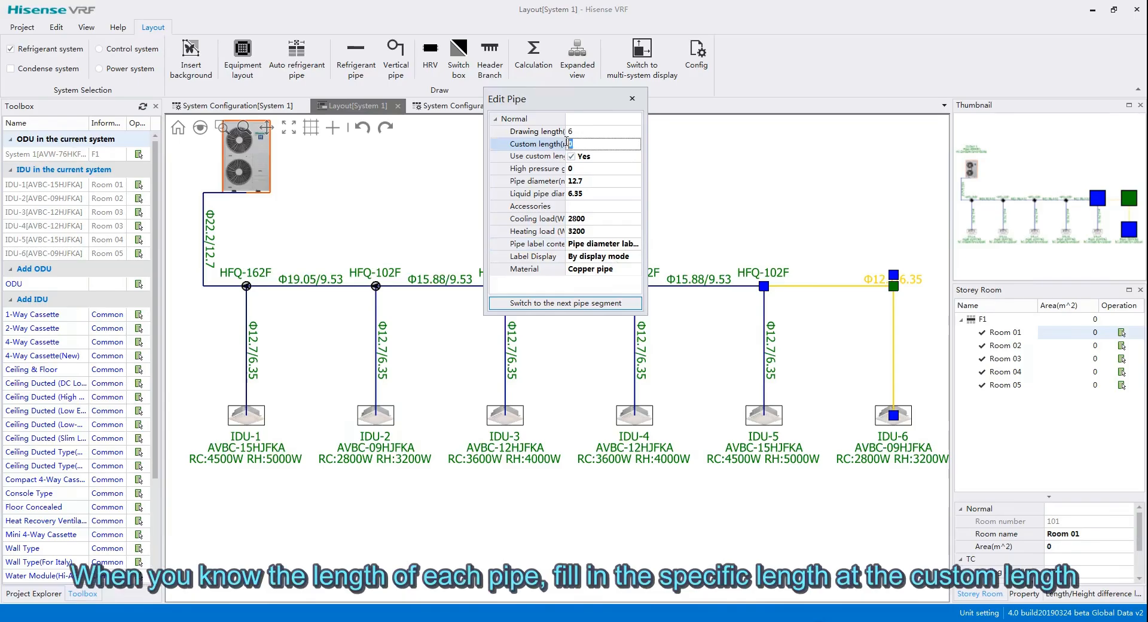
click(549, 304)
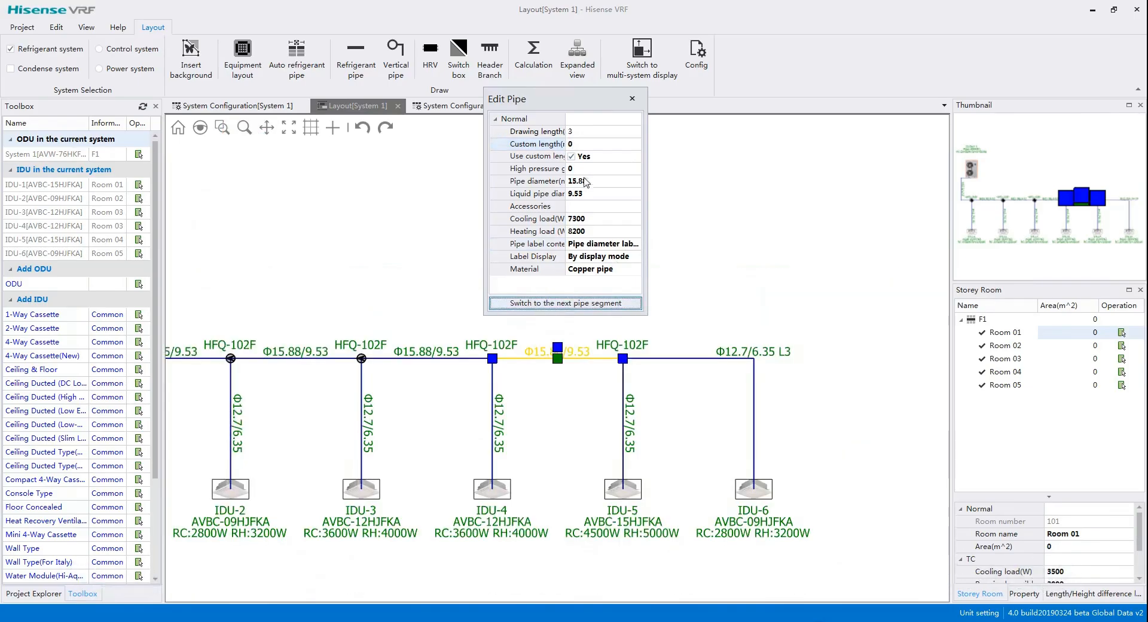
click(581, 146)
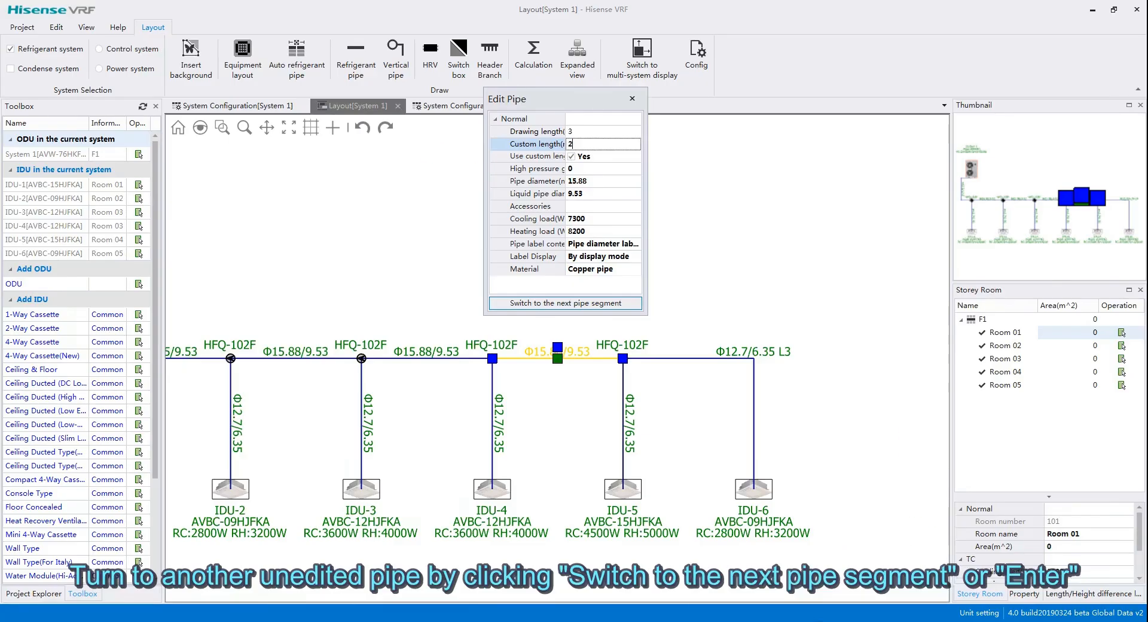
key(Return)
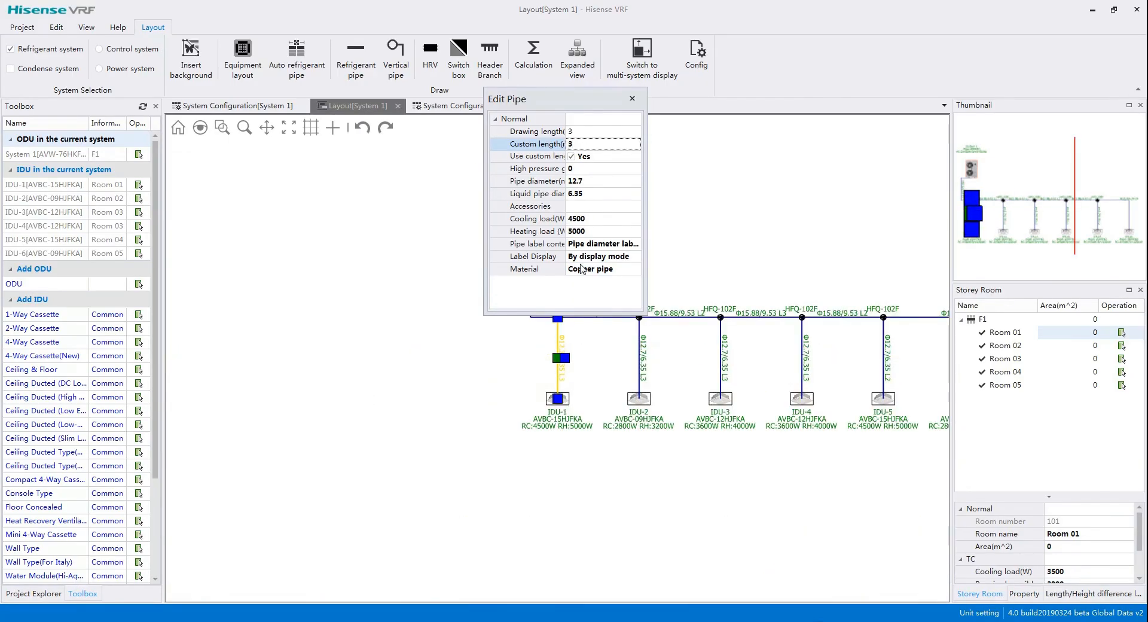
click(632, 98)
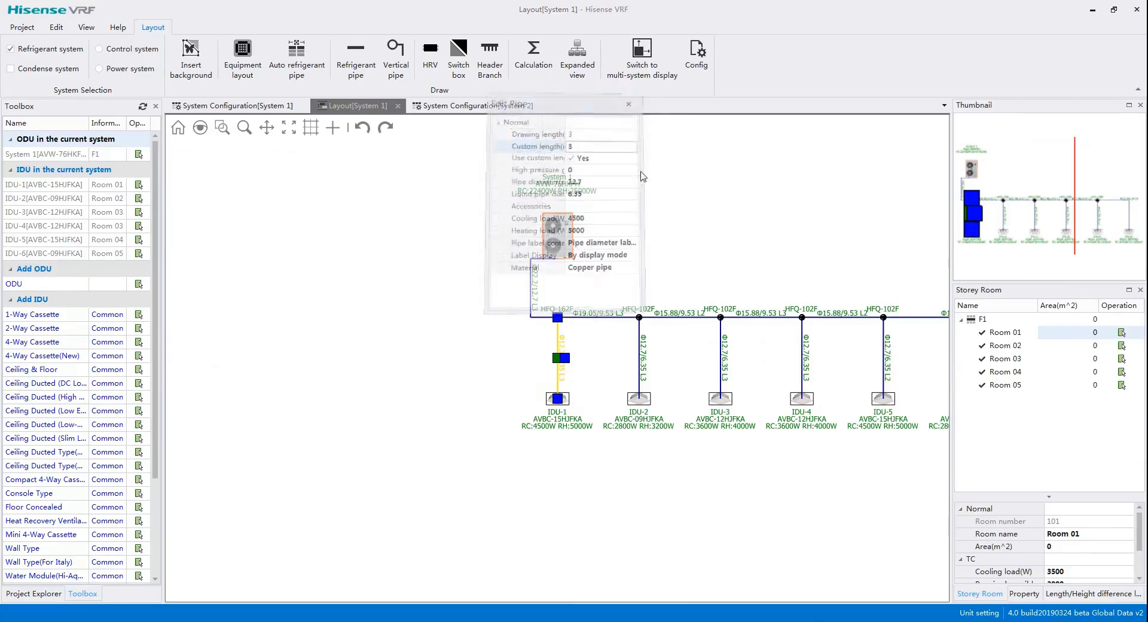
click(644, 267)
mouse_move(645, 267)
mouse_down()
mouse_move(547, 240)
mouse_move(477, 271)
mouse_up()
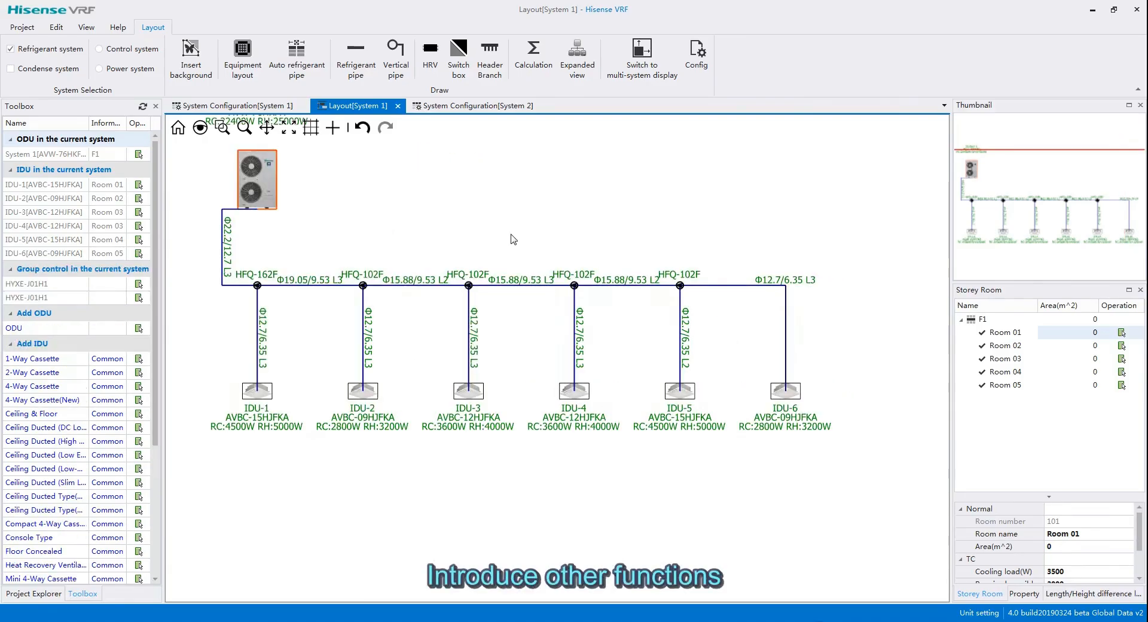
Step: Open System 1's expanded view and examine the piping tree with its branch joints, pipe sizes and lengths
click(577, 49)
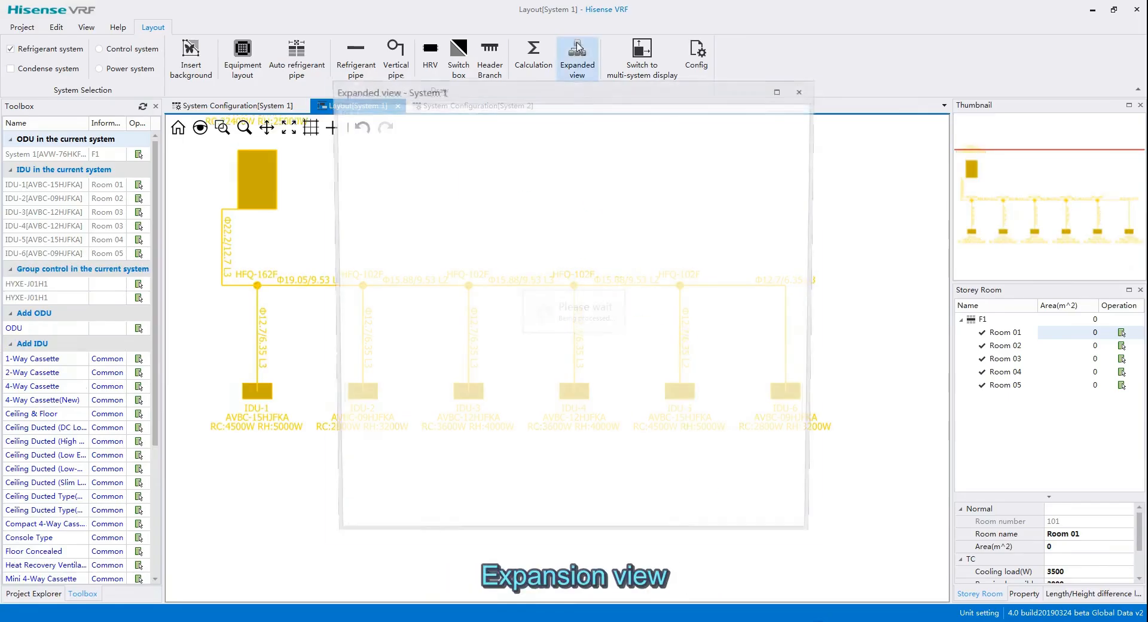
scroll(437, 182, up, 3)
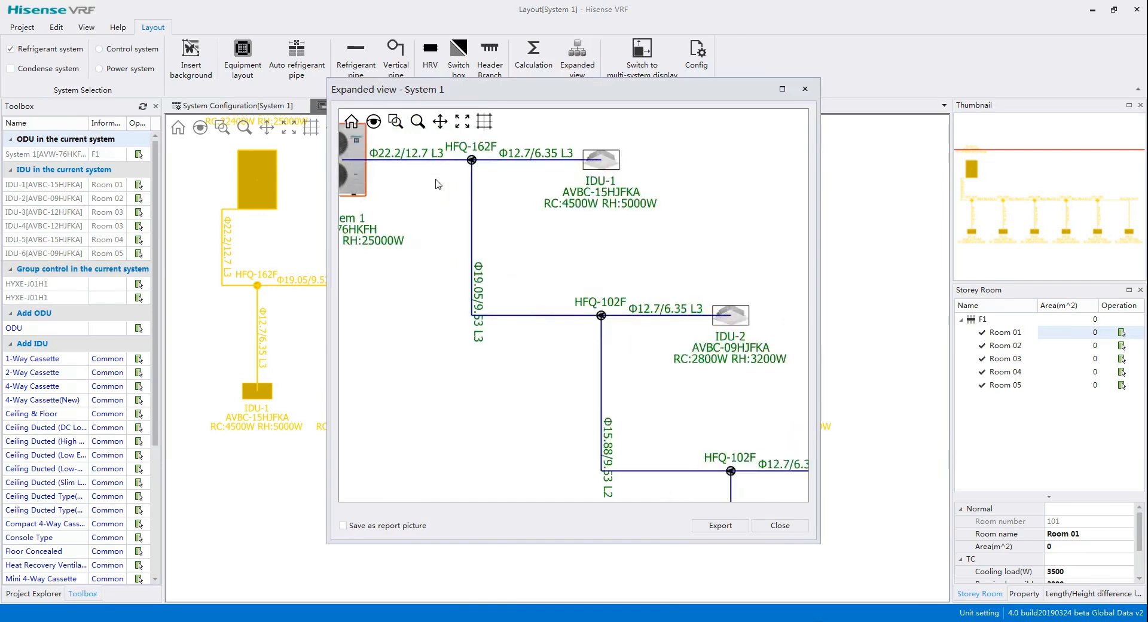
drag(551, 278, 536, 236)
drag(571, 305, 561, 256)
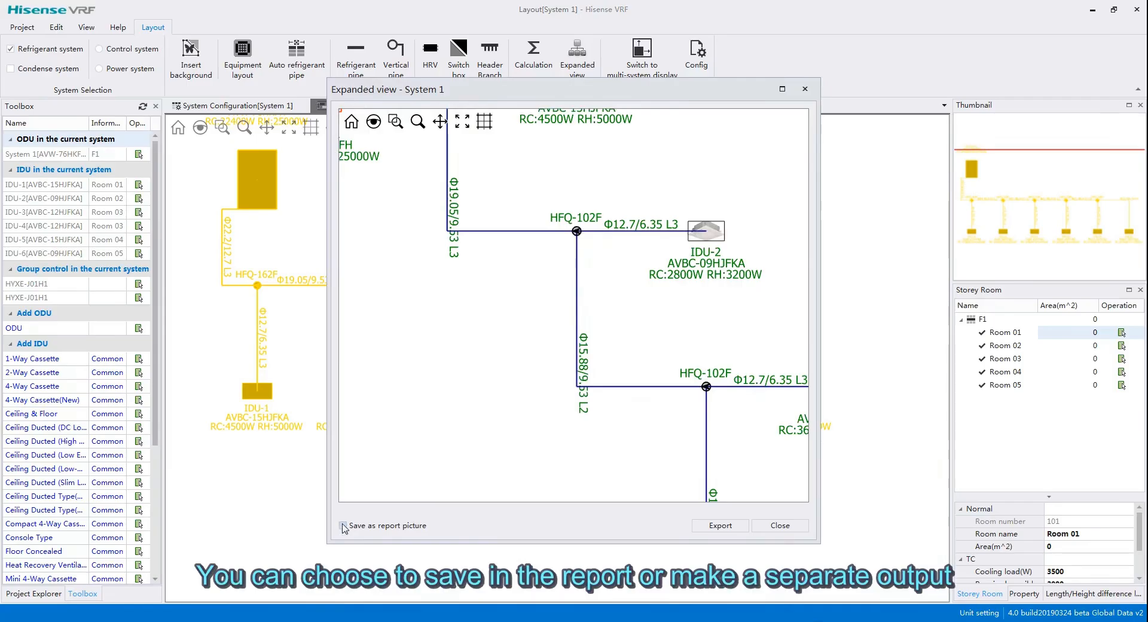
Step: Open the DWG export for System 1's expanded view, cancel it, and close the expanded view
click(720, 525)
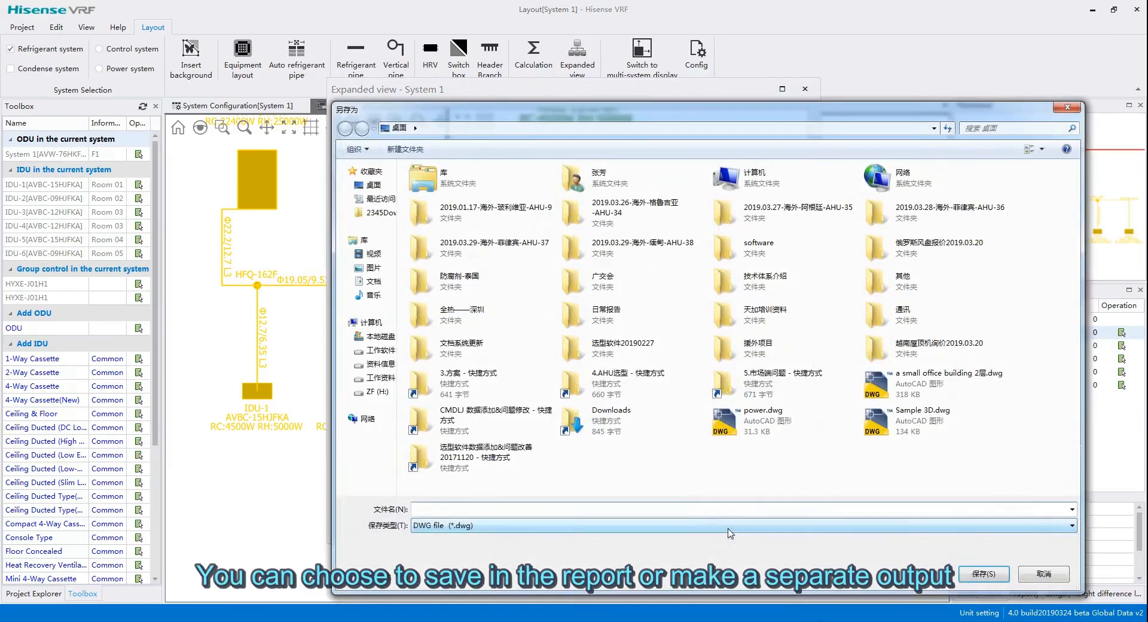
click(1060, 531)
click(1055, 534)
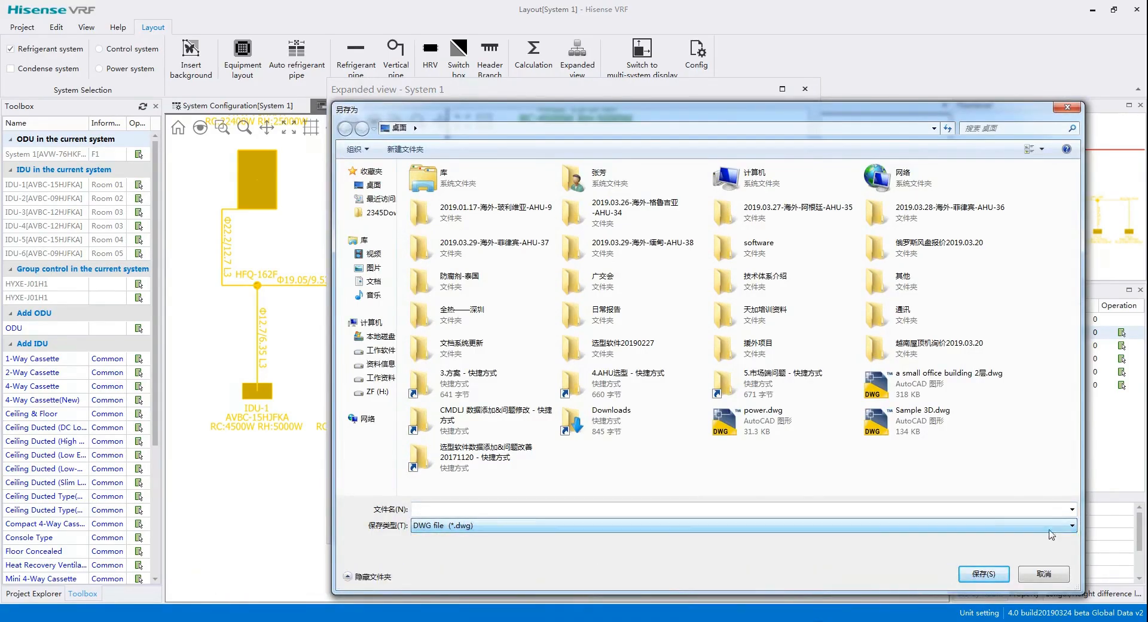
click(1044, 574)
click(776, 526)
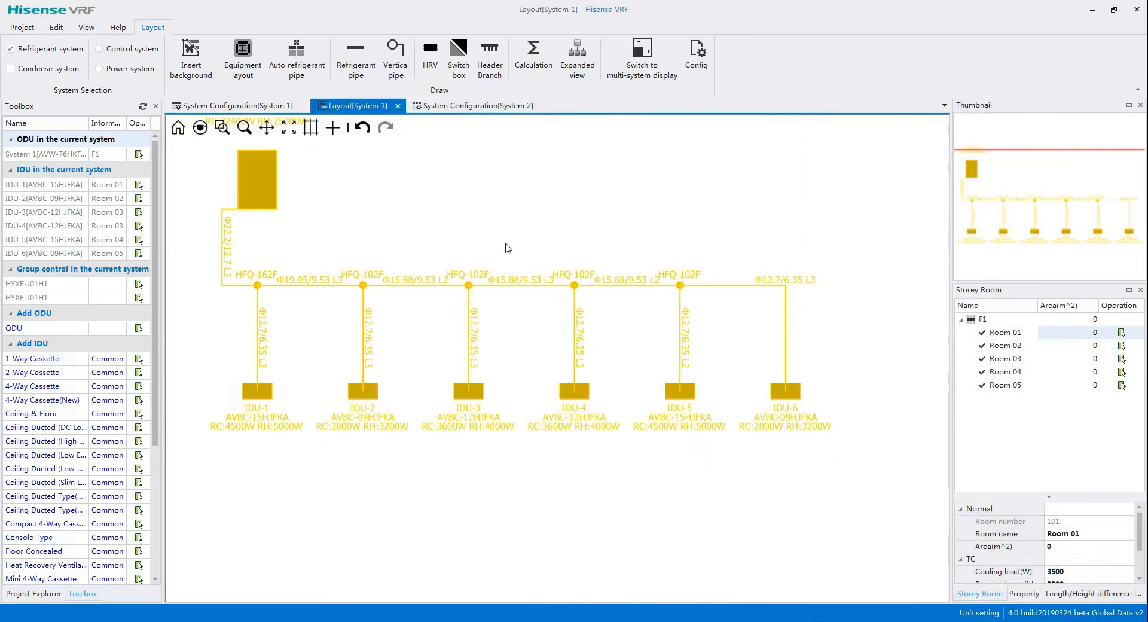
Step: Open the DWG export and the JPG export for the System 1 layout drawing, cancelling each without saving
right_click(484, 230)
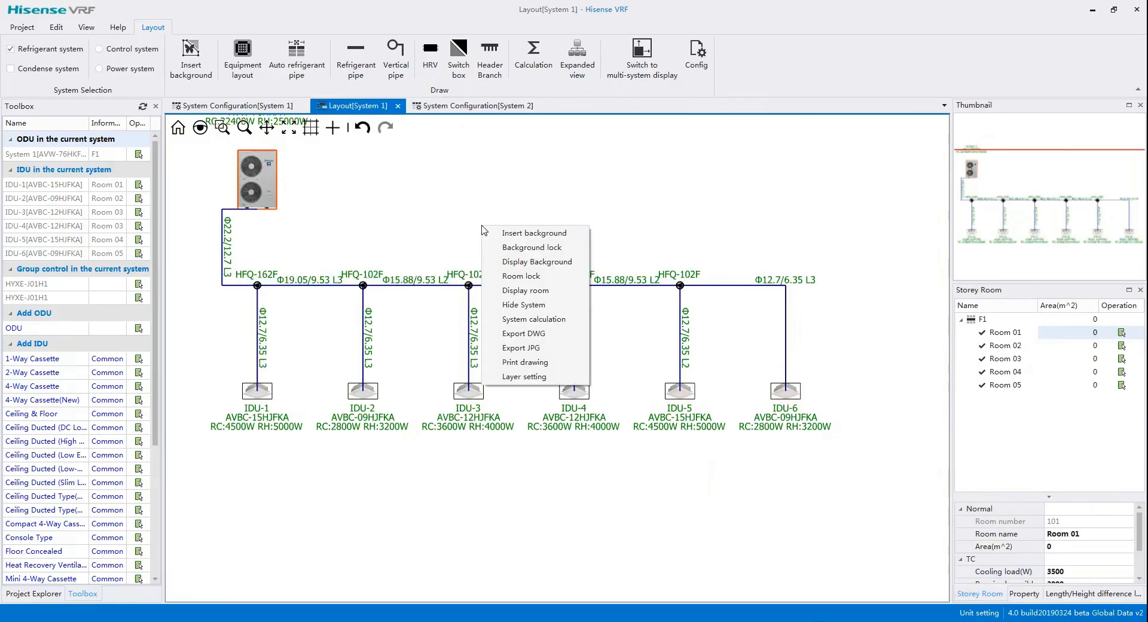
click(532, 337)
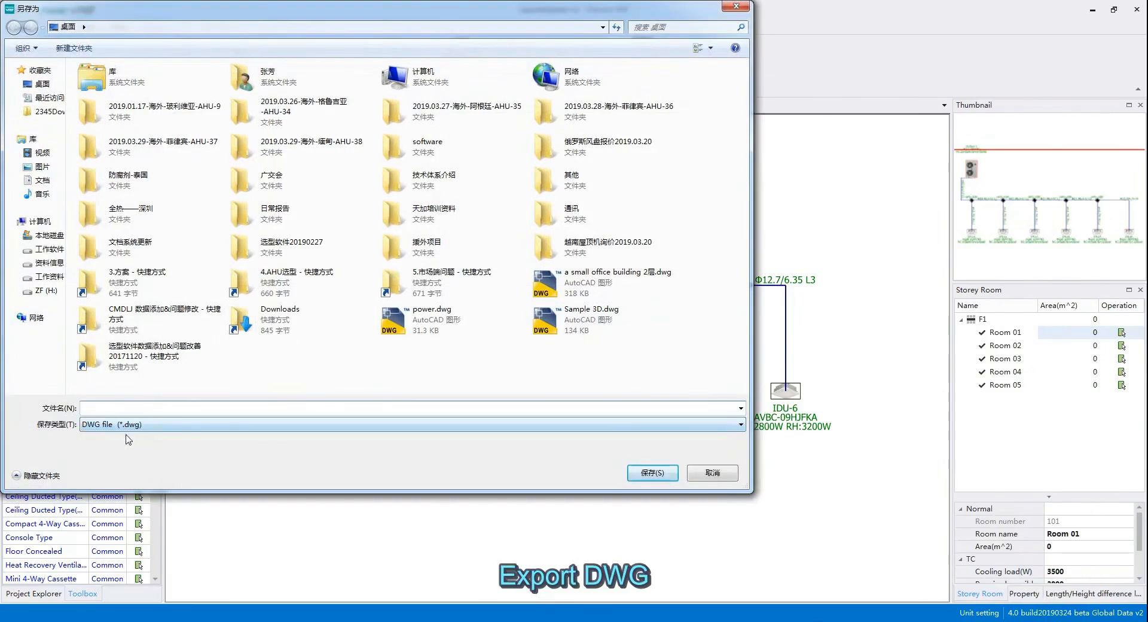
click(721, 473)
right_click(583, 228)
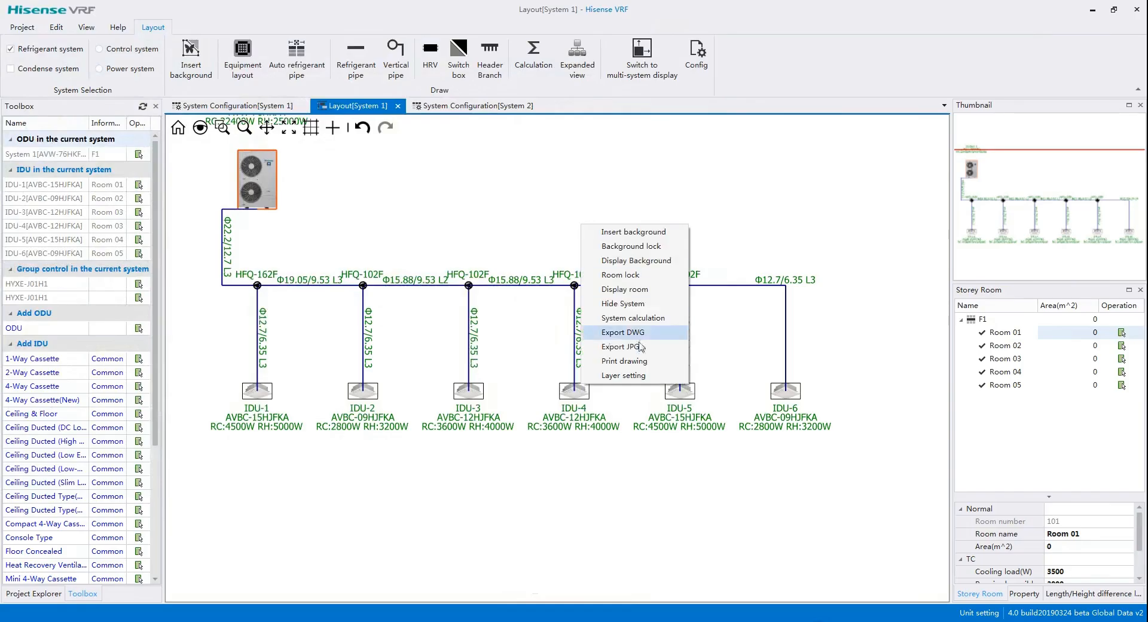
click(637, 346)
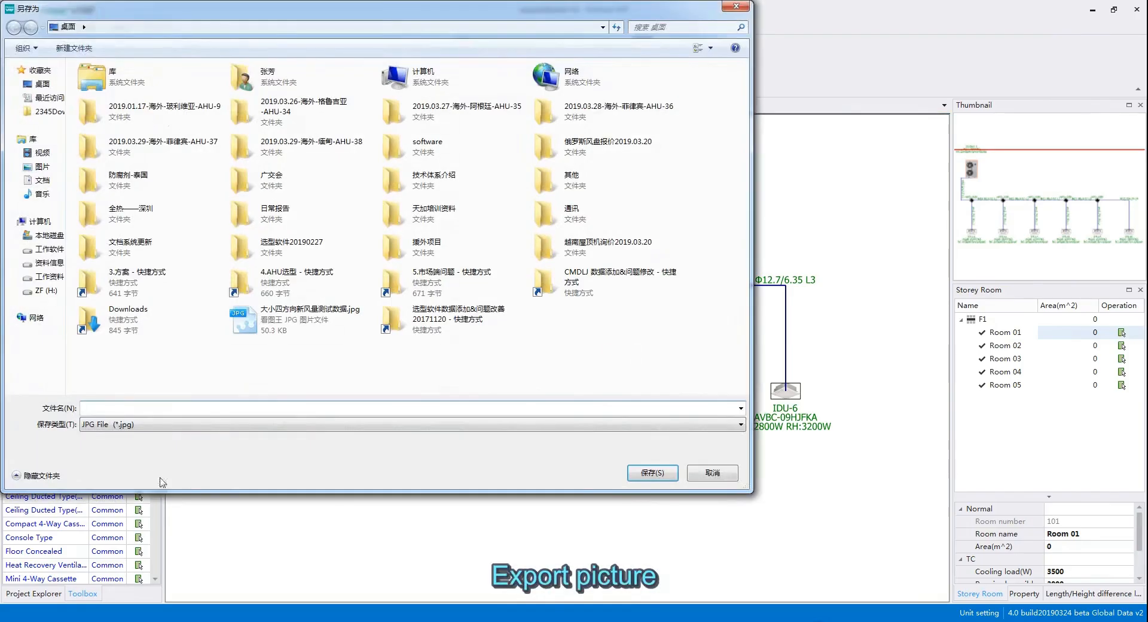
click(712, 474)
Step: Preview a print of the drawing area enclosing the whole System 1 layout, and close the preview
right_click(665, 240)
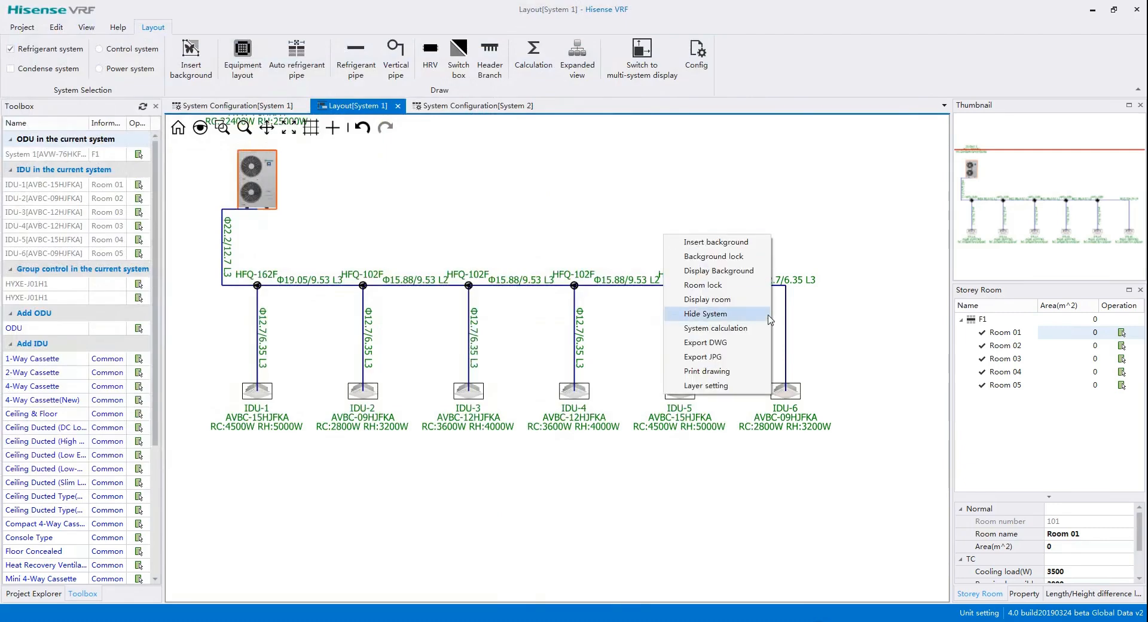
click(706, 371)
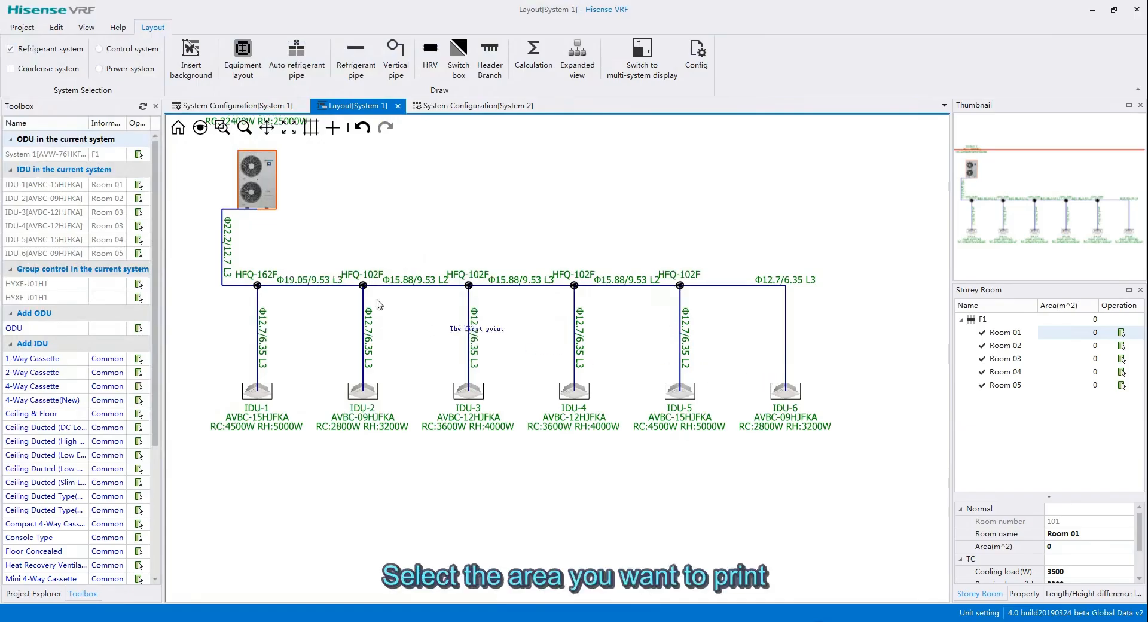
drag(259, 219, 295, 286)
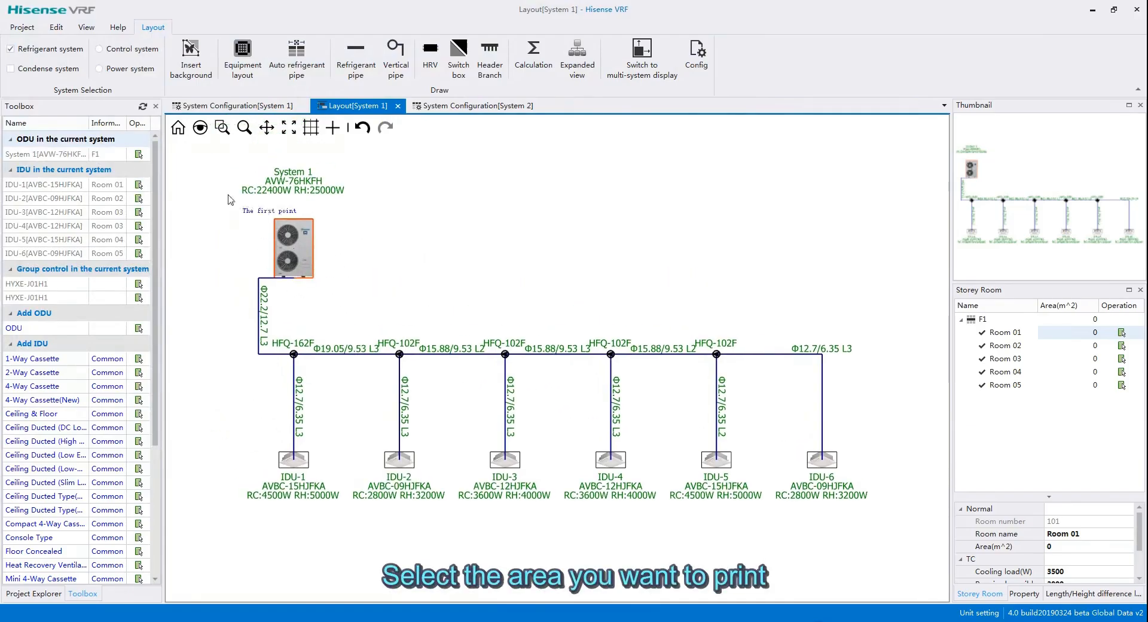
click(199, 161)
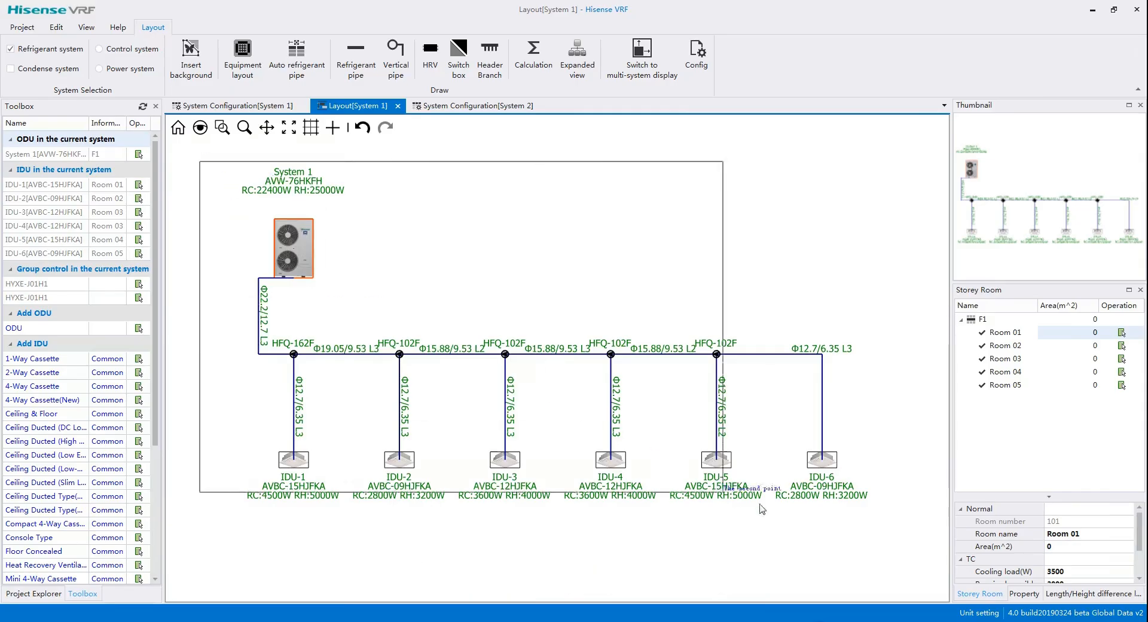
click(913, 526)
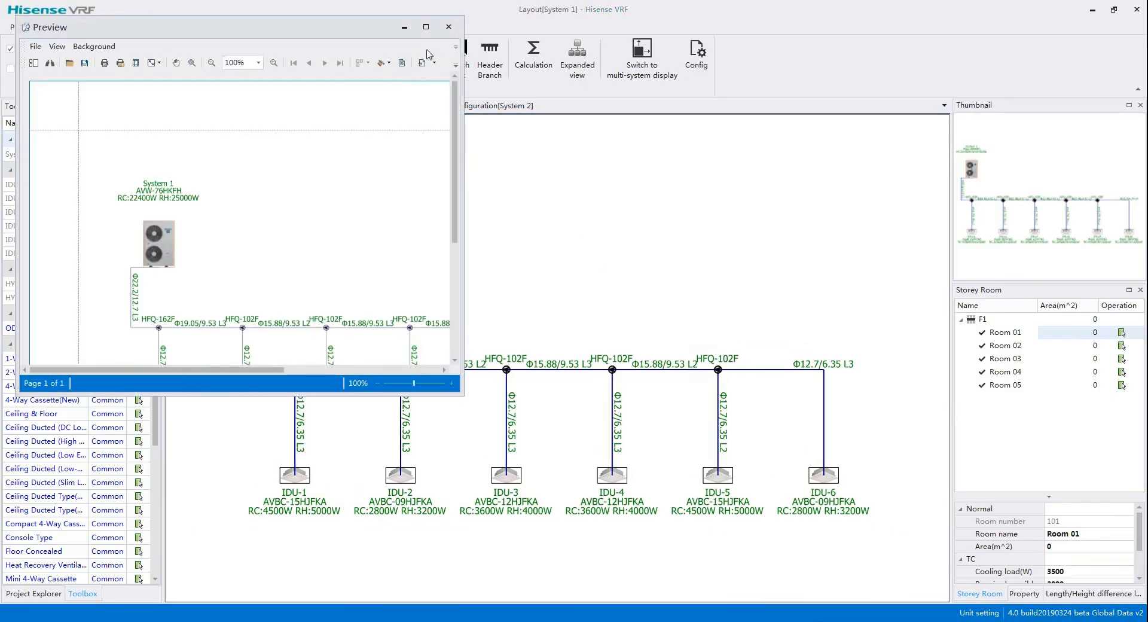
click(426, 26)
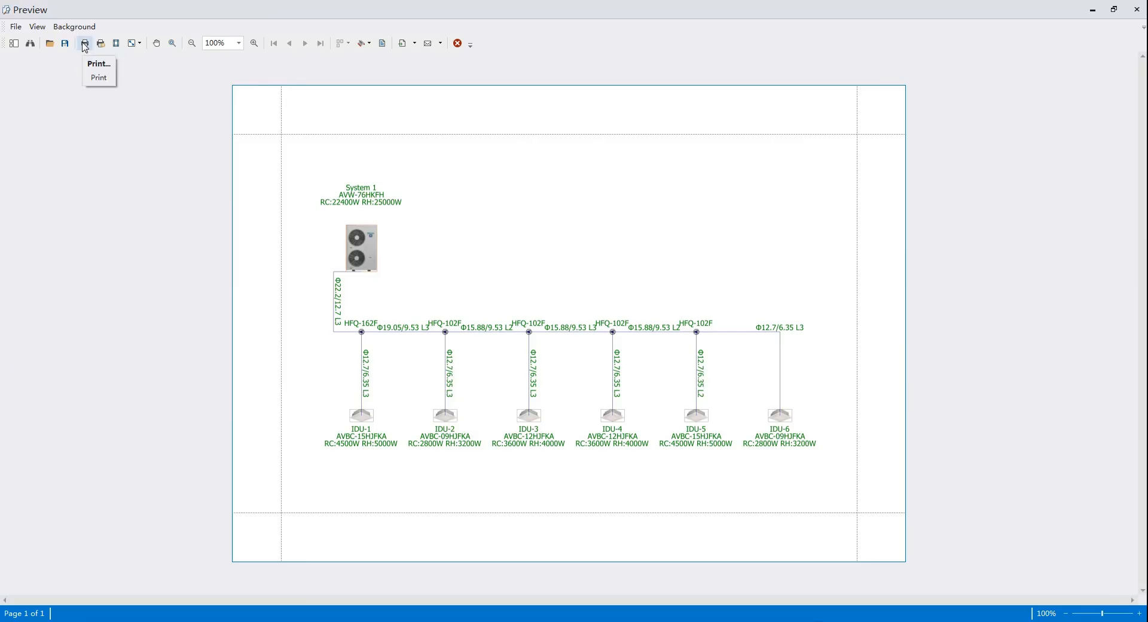
click(1137, 9)
Step: Switch the layout to the control system and automatically draw the control wires linking the outdoor unit to IDU-1 through IDU-6
drag(397, 187, 412, 163)
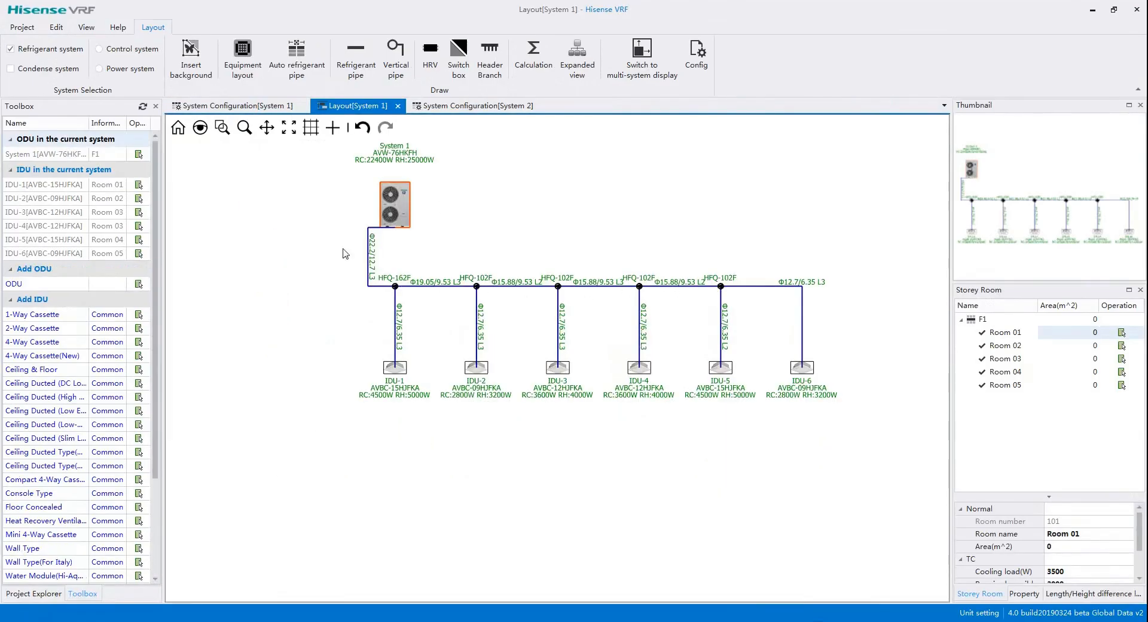
click(118, 51)
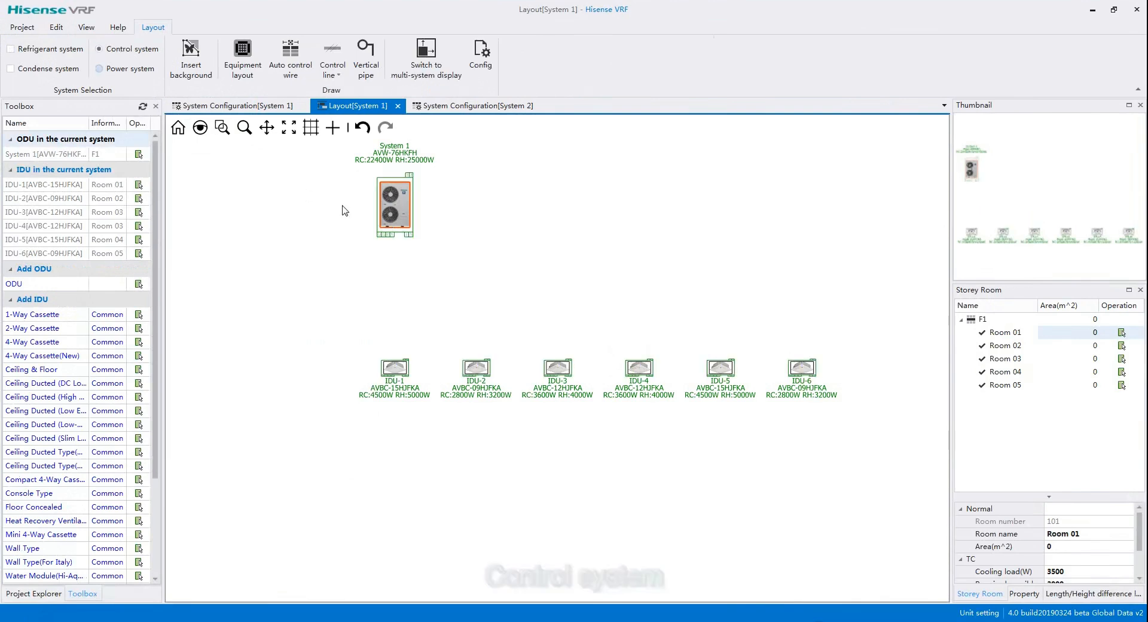
drag(387, 195, 377, 207)
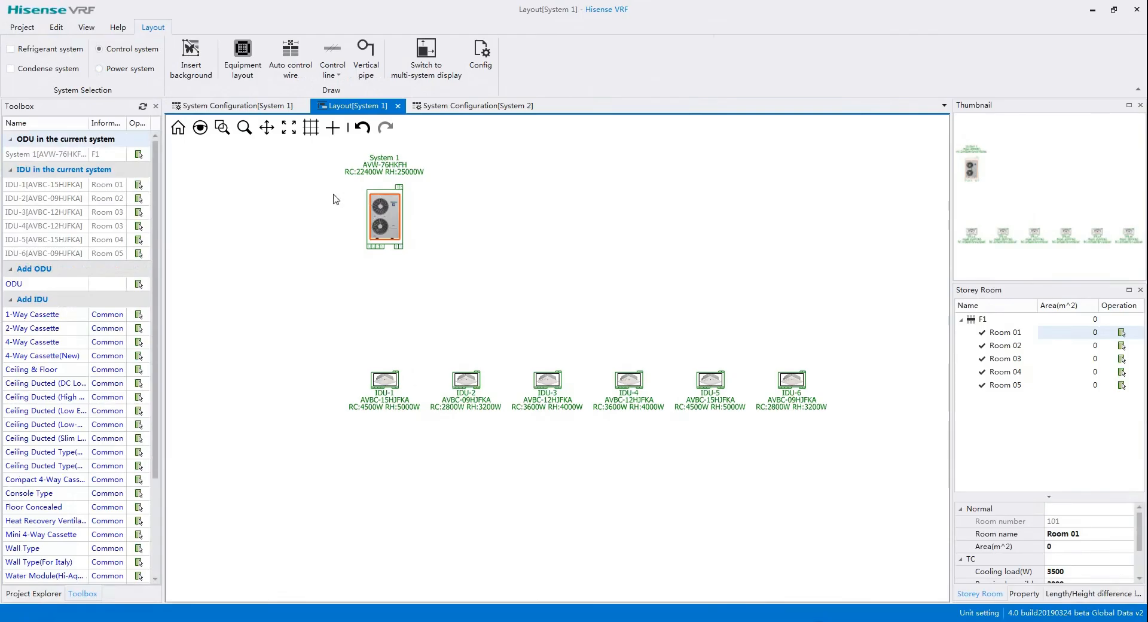
click(292, 56)
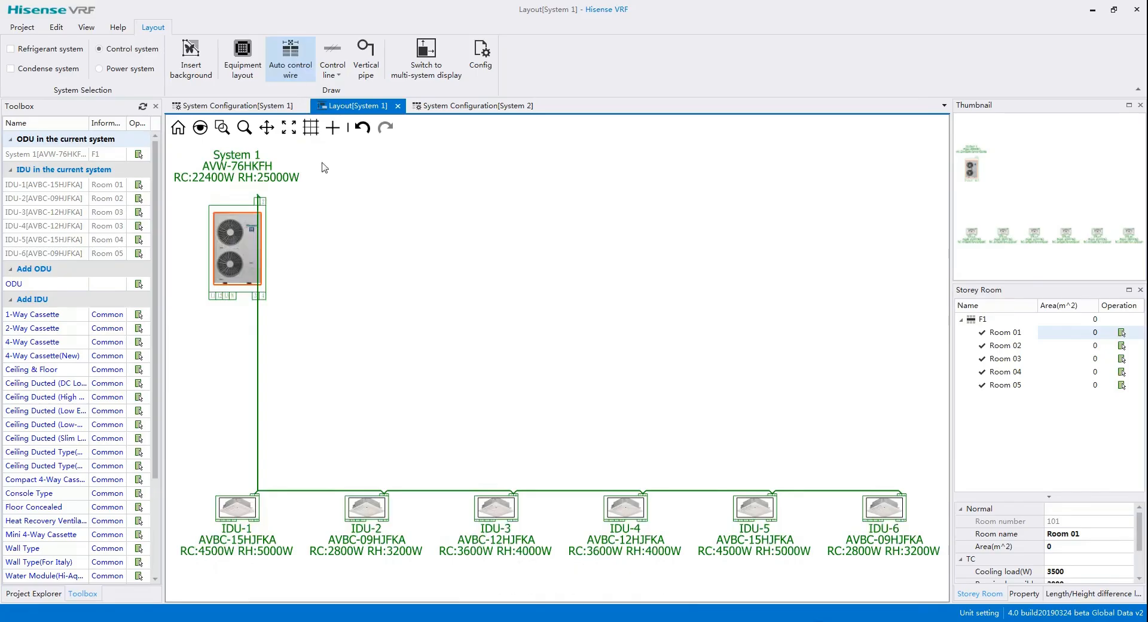
drag(395, 323, 395, 231)
mouse_move(384, 313)
mouse_down()
mouse_move(364, 273)
mouse_move(399, 314)
mouse_up()
drag(300, 378, 344, 375)
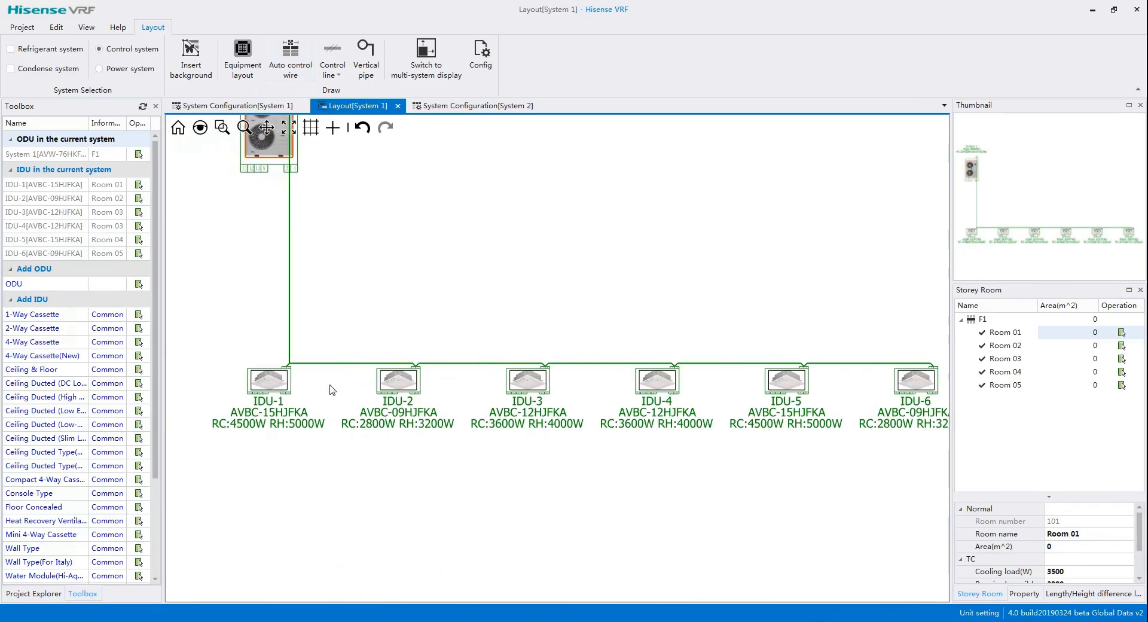
Step: In System 1's configuration, assign the HYXE-J01H1 wired controller as an accessory to all six indoor units
click(259, 107)
click(394, 55)
click(410, 185)
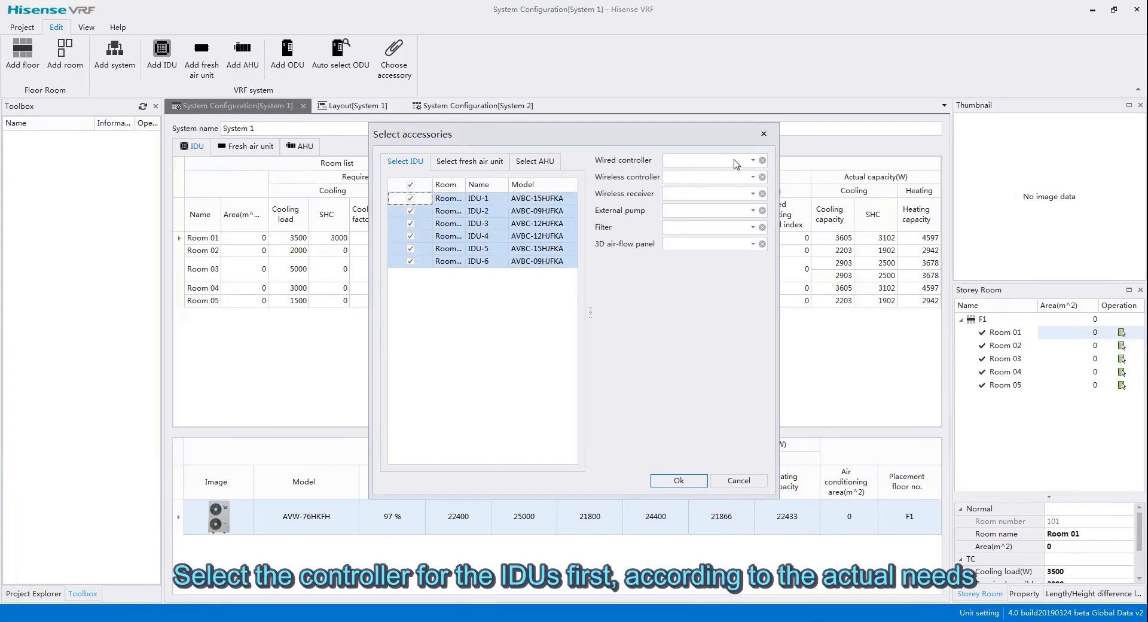
click(735, 162)
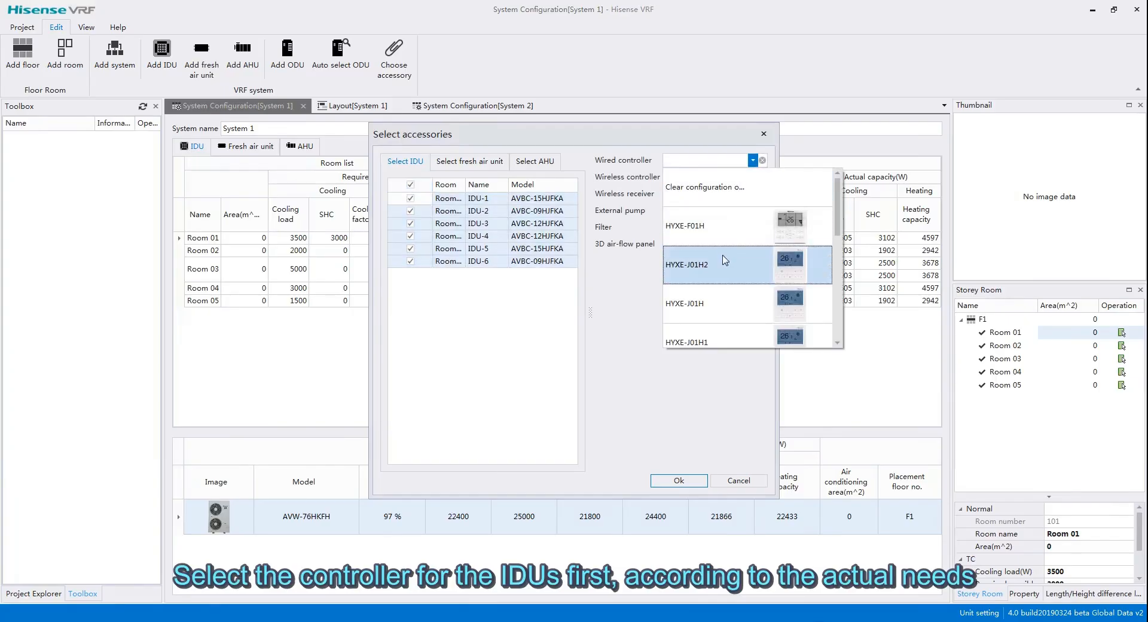
scroll(723, 263, down, 4)
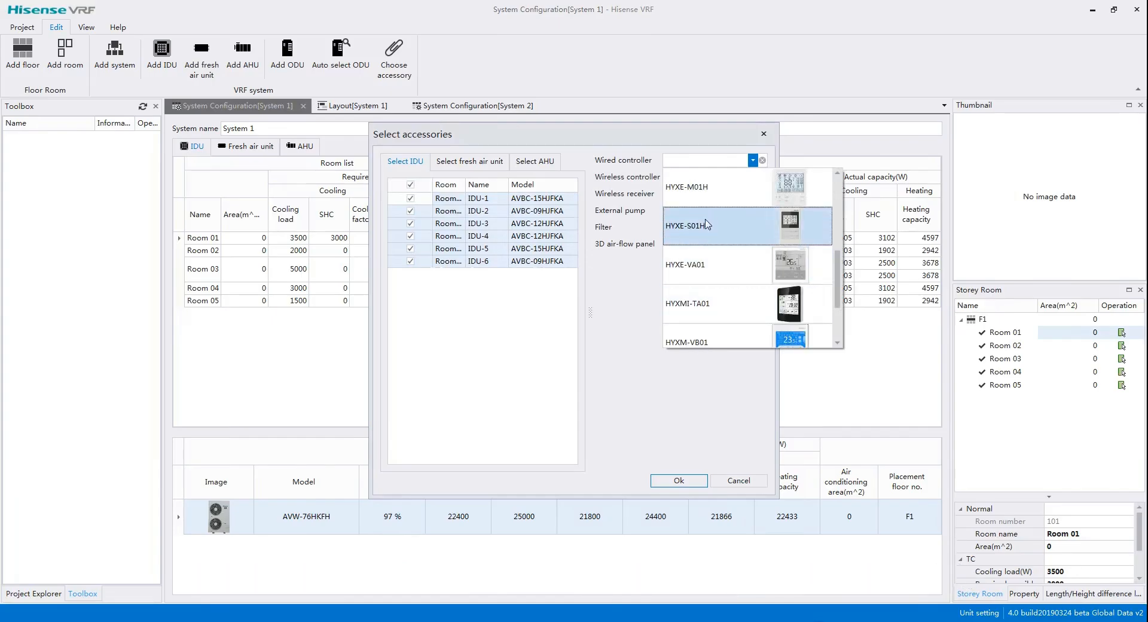
scroll(711, 227, up, 1)
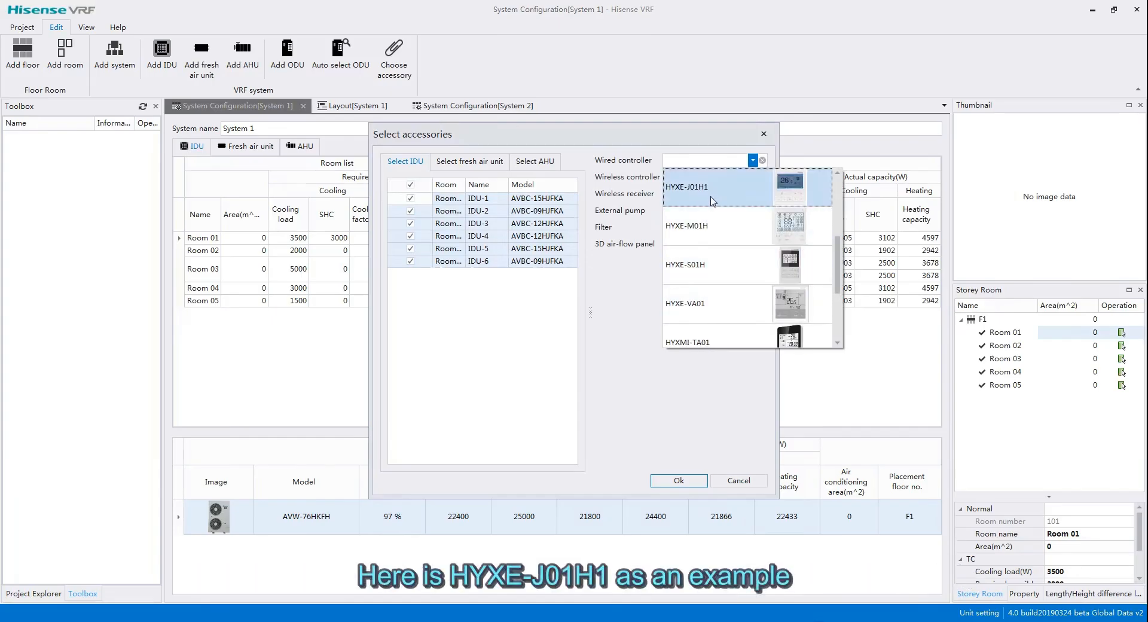
click(712, 197)
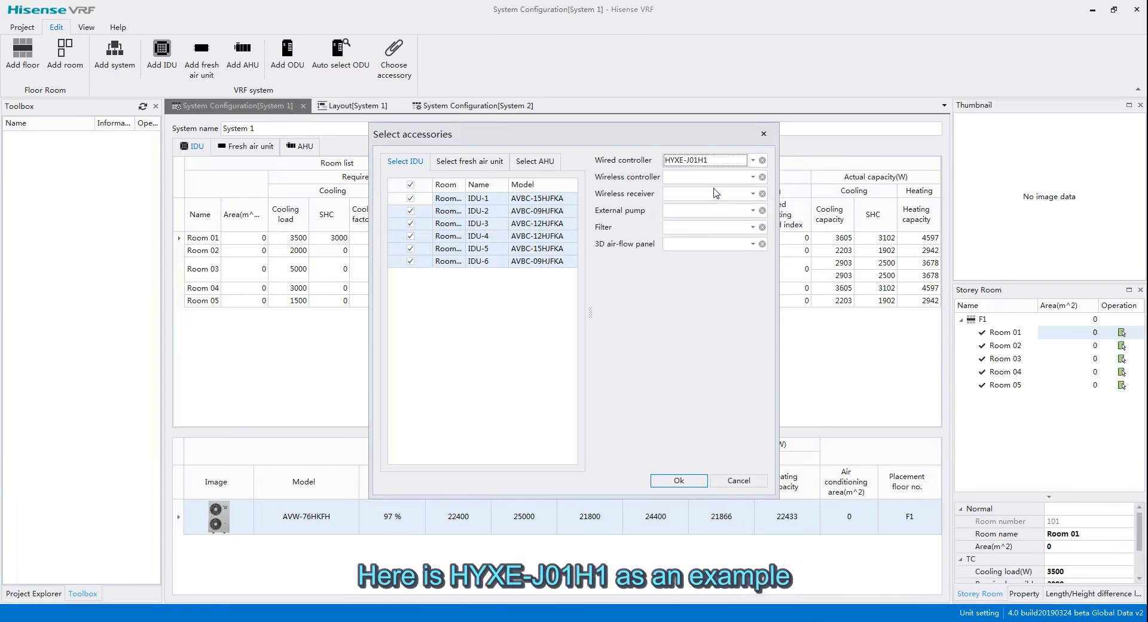
click(678, 480)
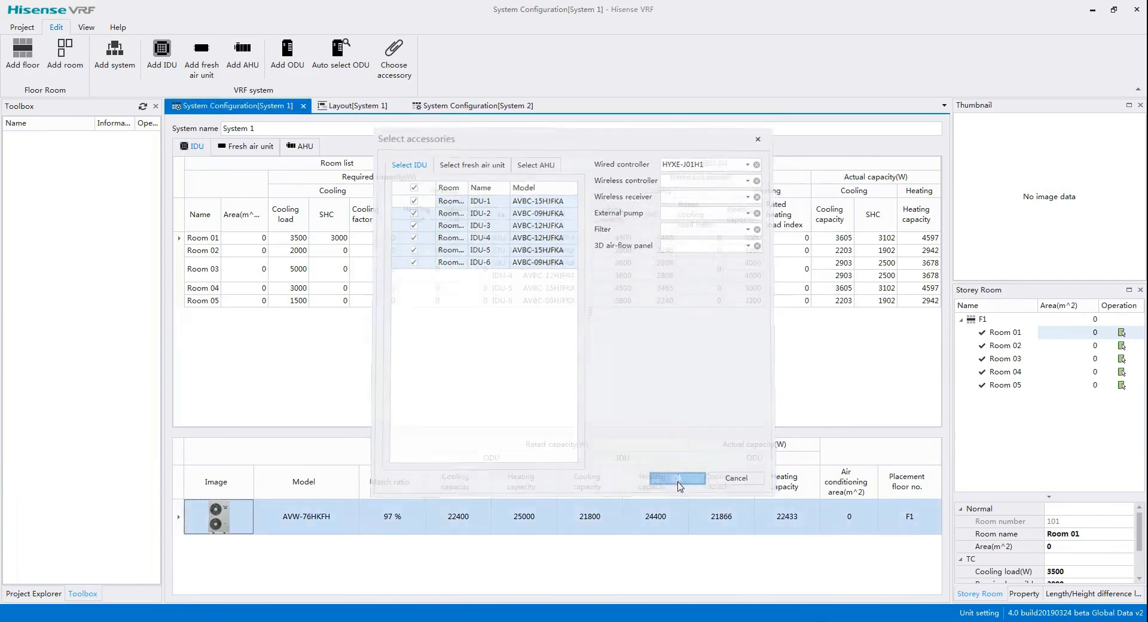
Step: In the layout, add group control for IDU-4 to IDU-6 with HYXE-J01H1 main and auxiliary controllers, placed left of IDU-4 and right of IDU-6
click(358, 111)
scroll(413, 251, down, 3)
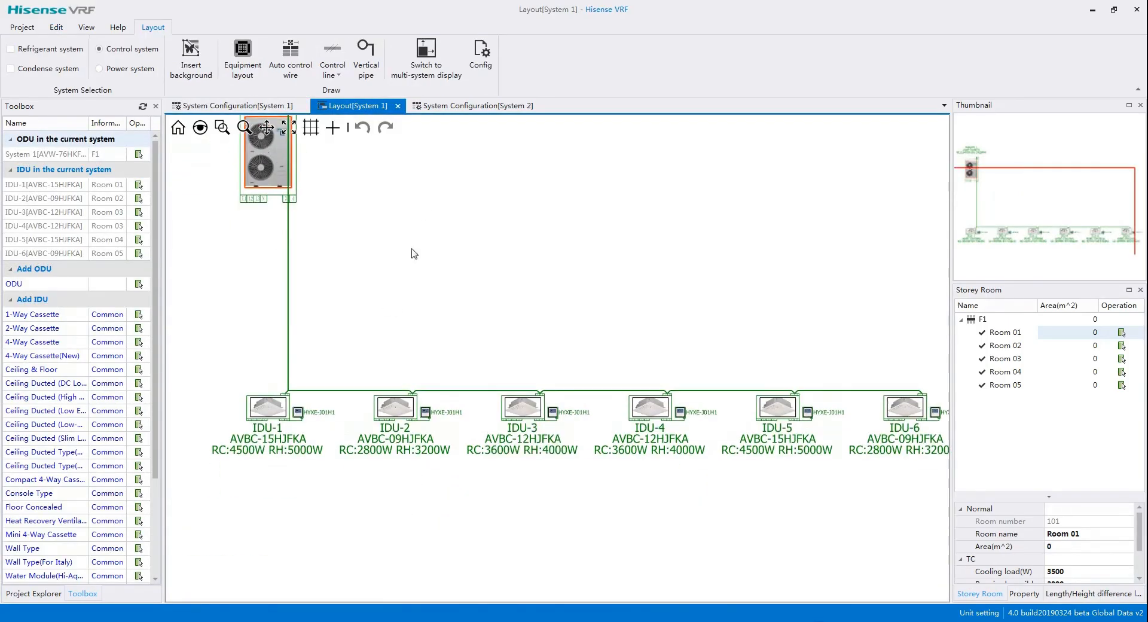
drag(410, 400, 392, 308)
drag(678, 361, 570, 355)
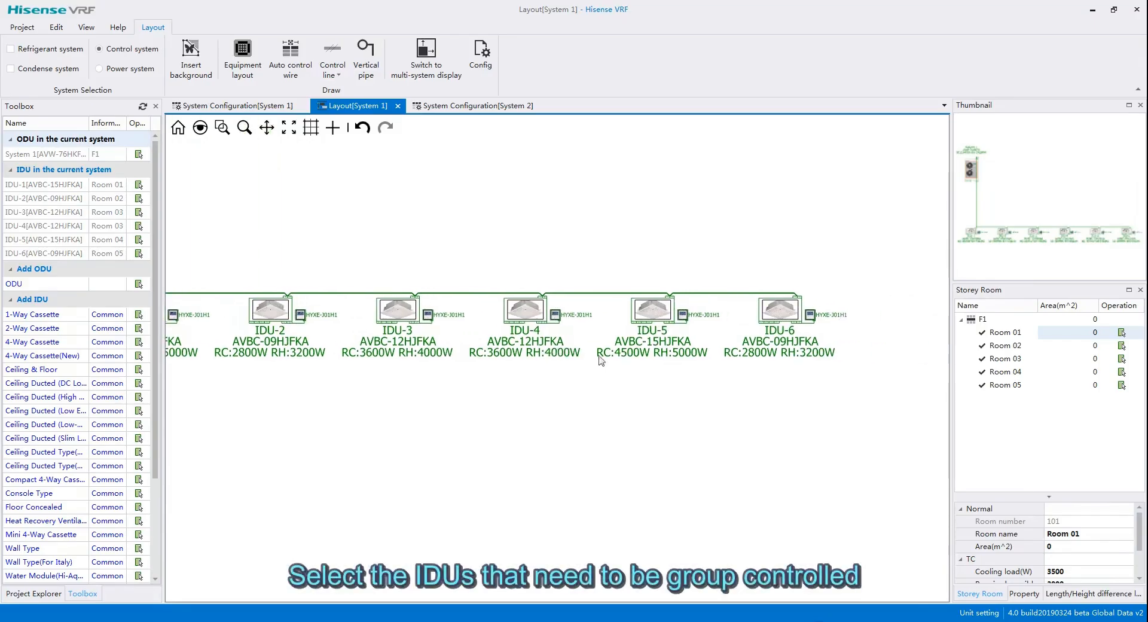
drag(866, 367, 500, 300)
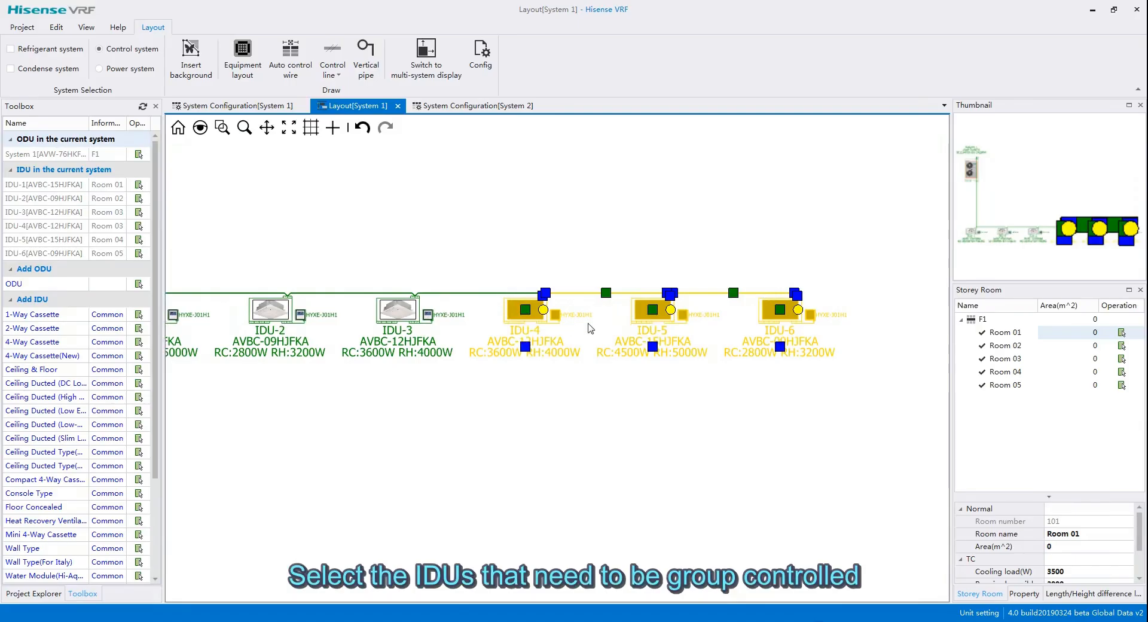
right_click(591, 329)
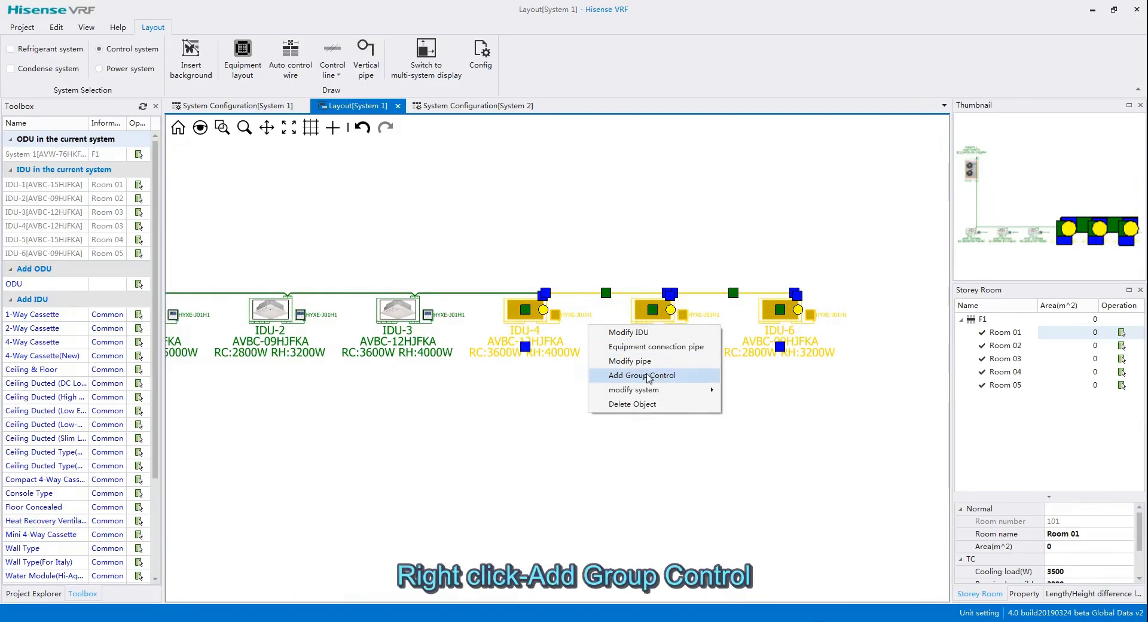
click(647, 376)
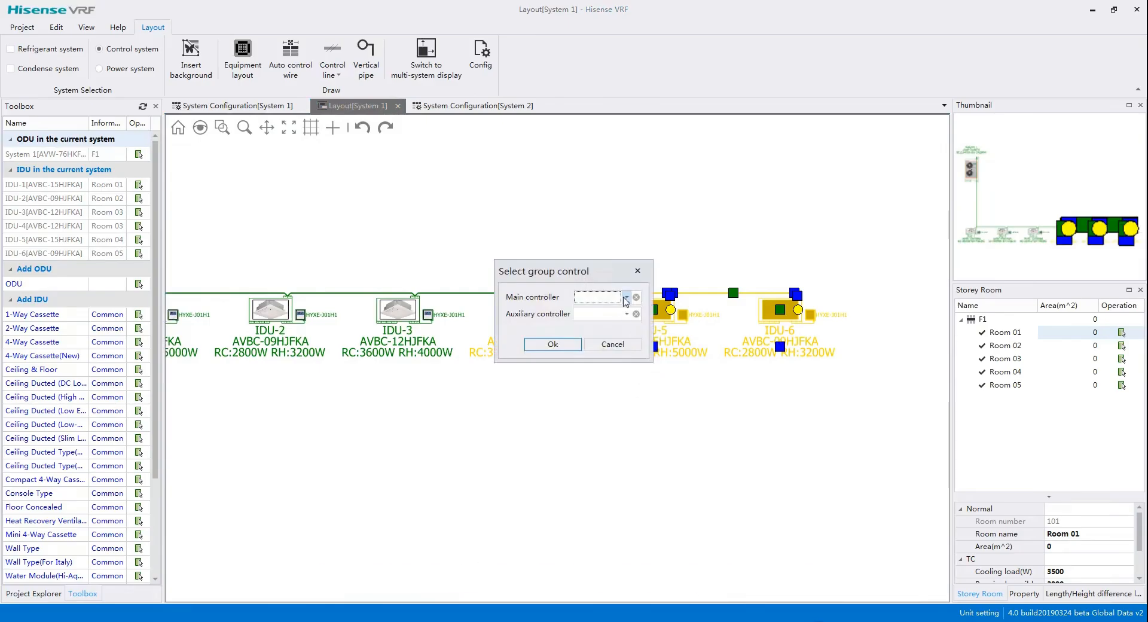
click(626, 297)
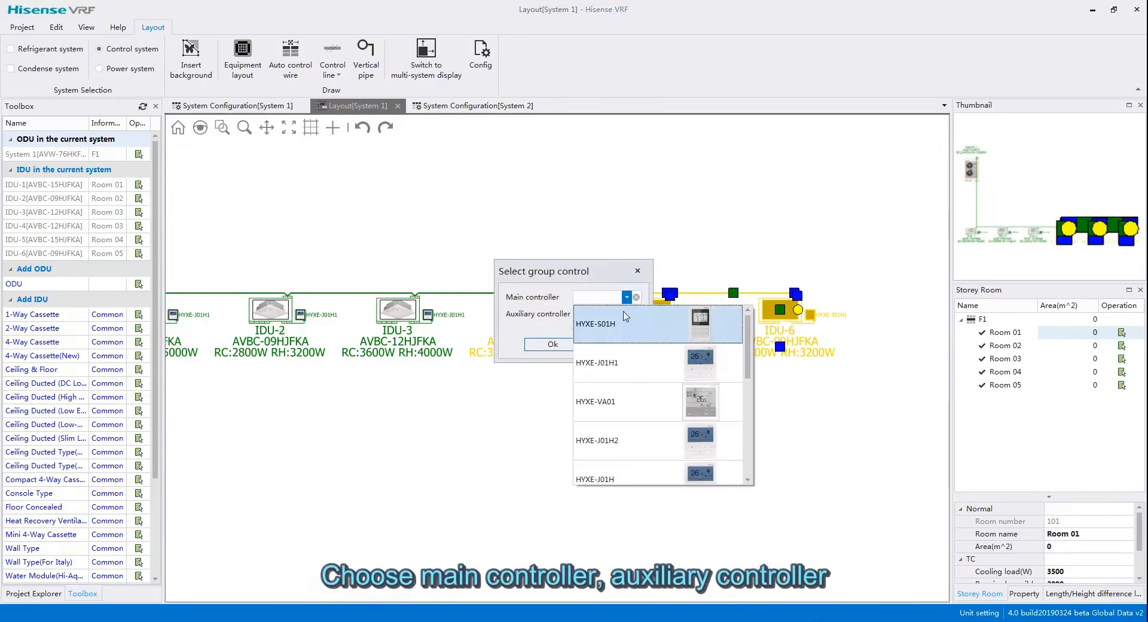
click(628, 362)
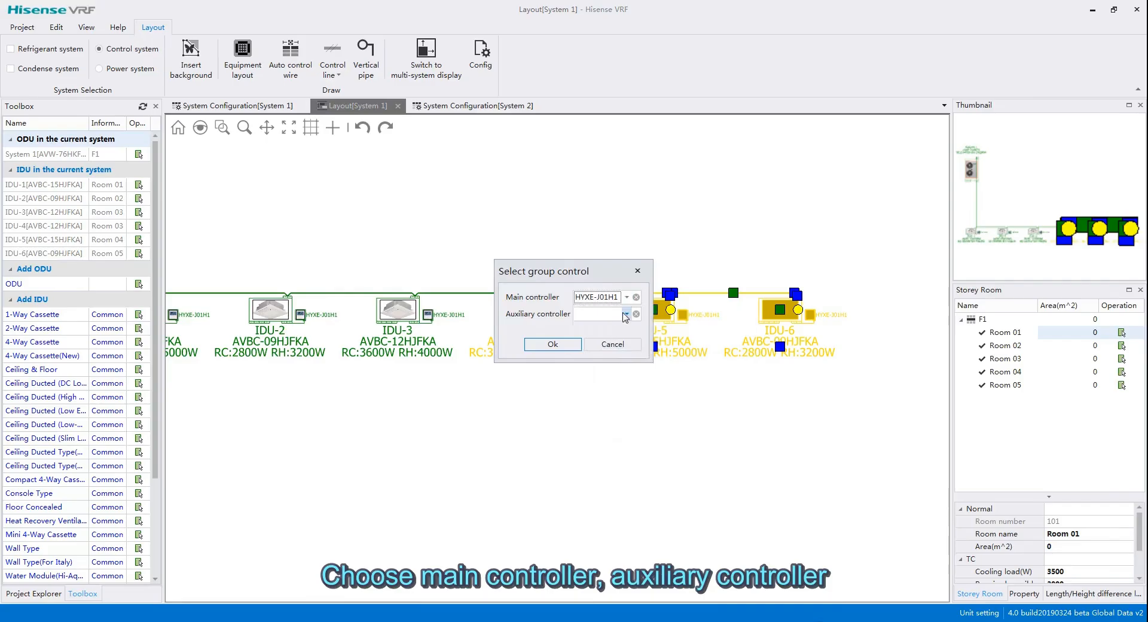
click(625, 315)
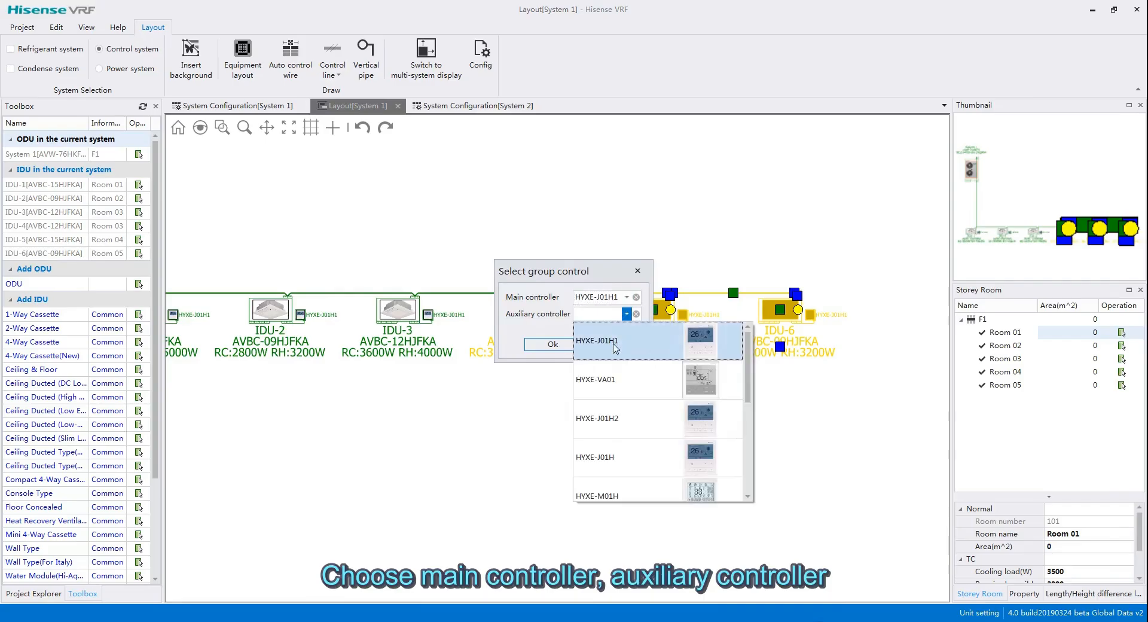
click(615, 346)
click(552, 345)
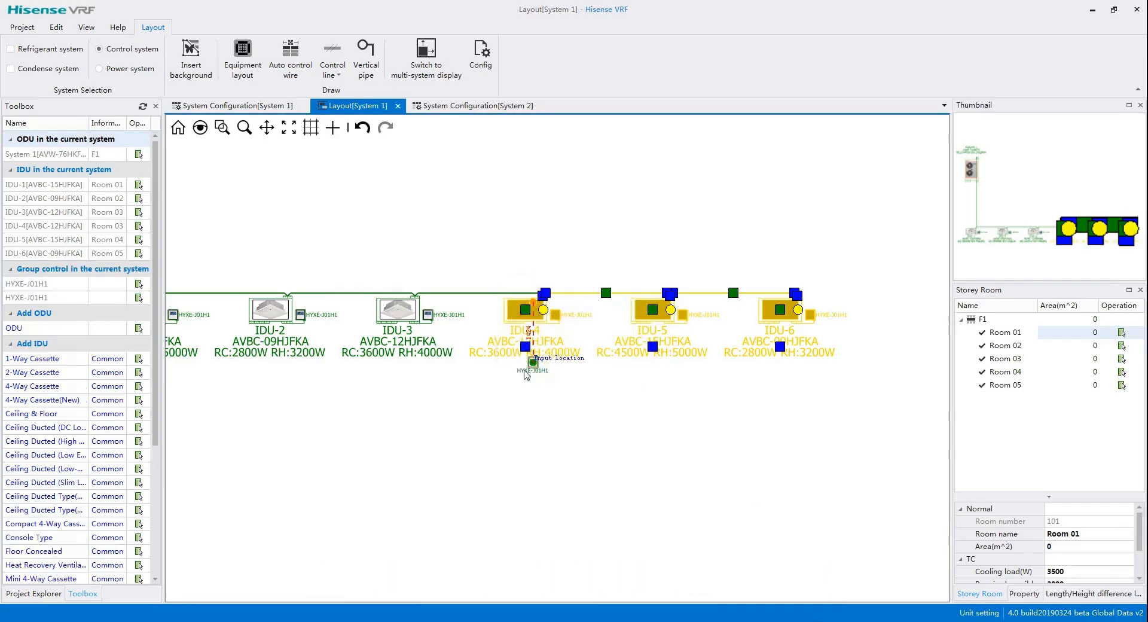
click(473, 334)
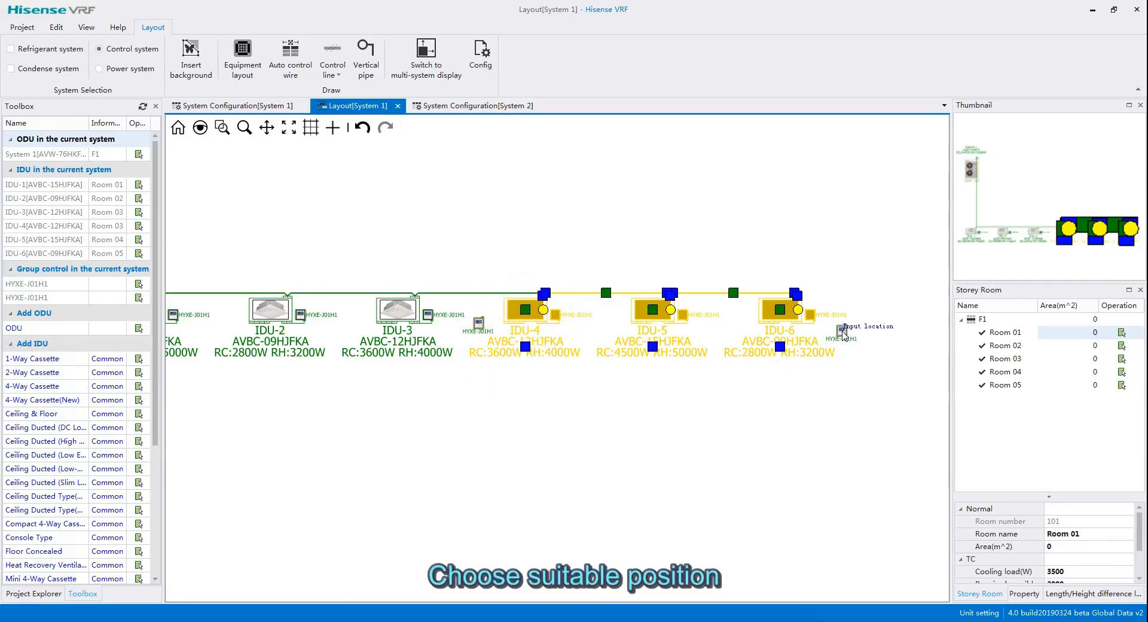
click(843, 333)
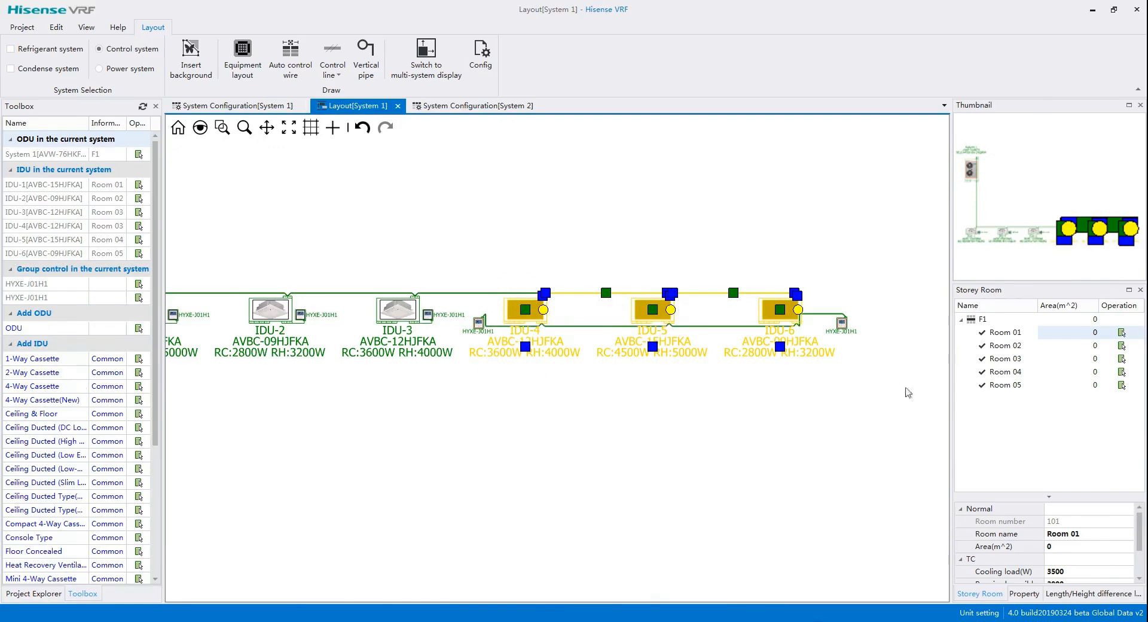
Step: Switch the layout to the power system and place a distribution box named "Distribution box1" to the left of IDU-1
click(658, 390)
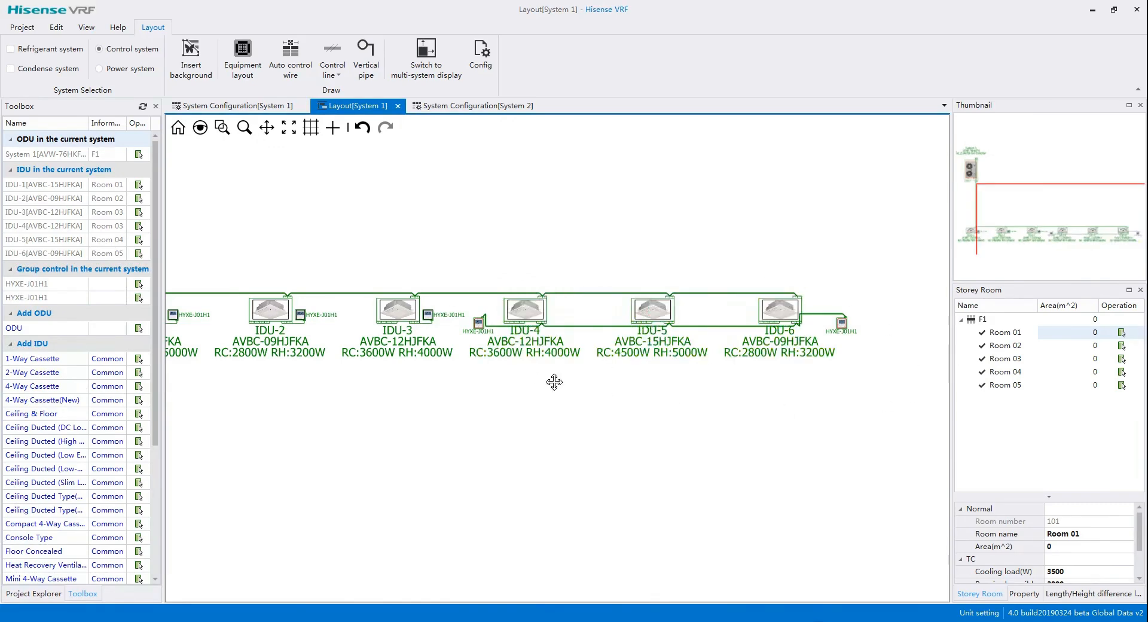
drag(545, 386, 623, 374)
drag(402, 368, 421, 367)
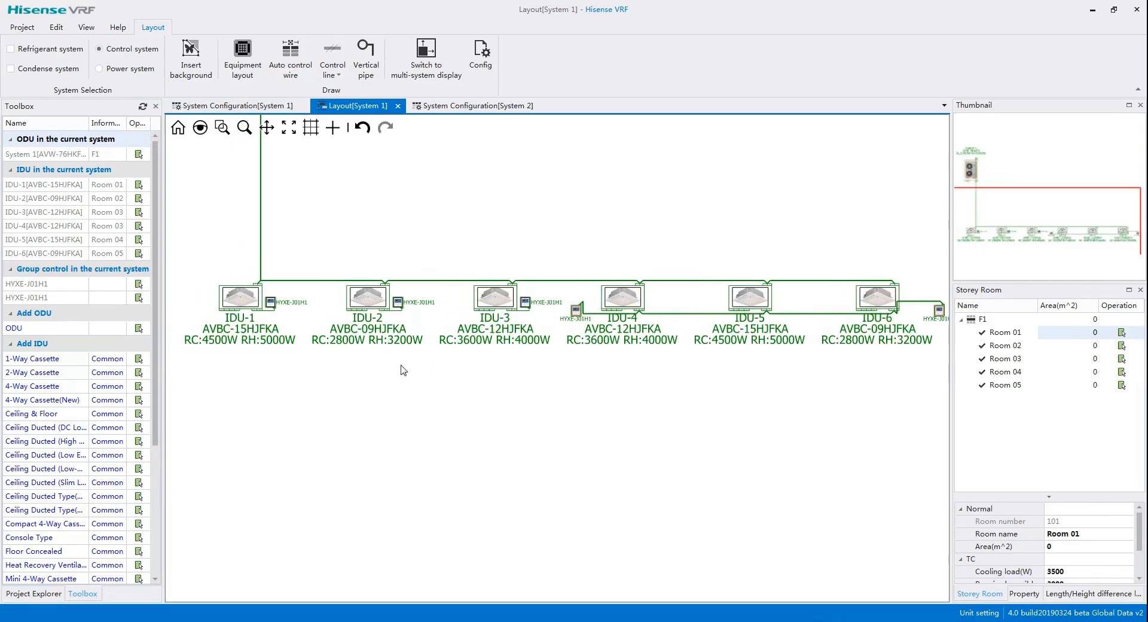
click(124, 72)
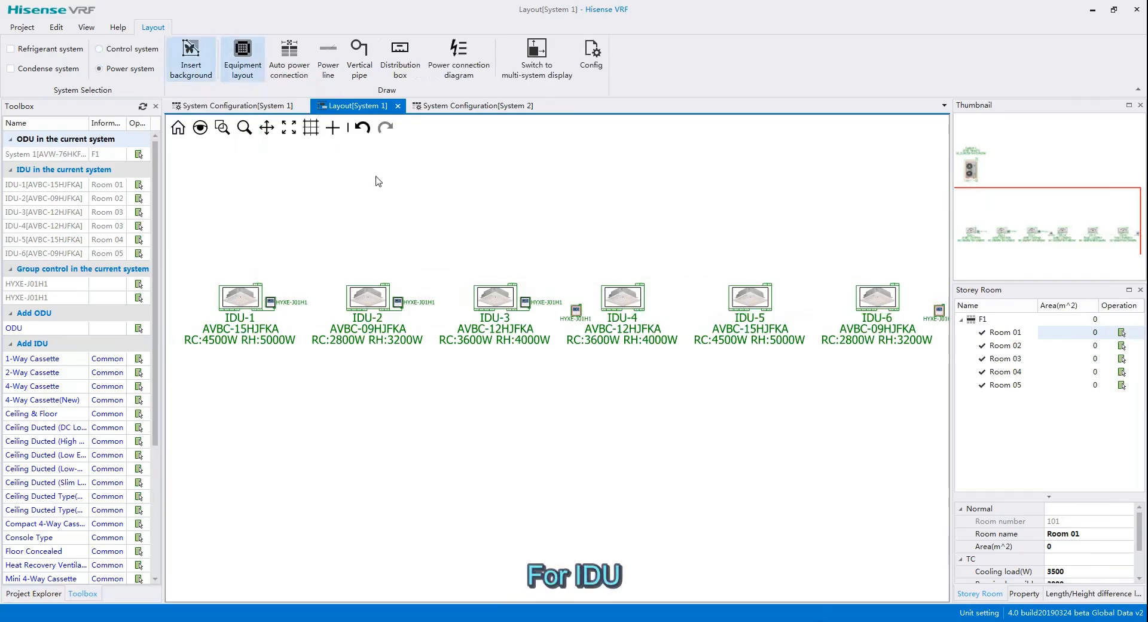
click(399, 49)
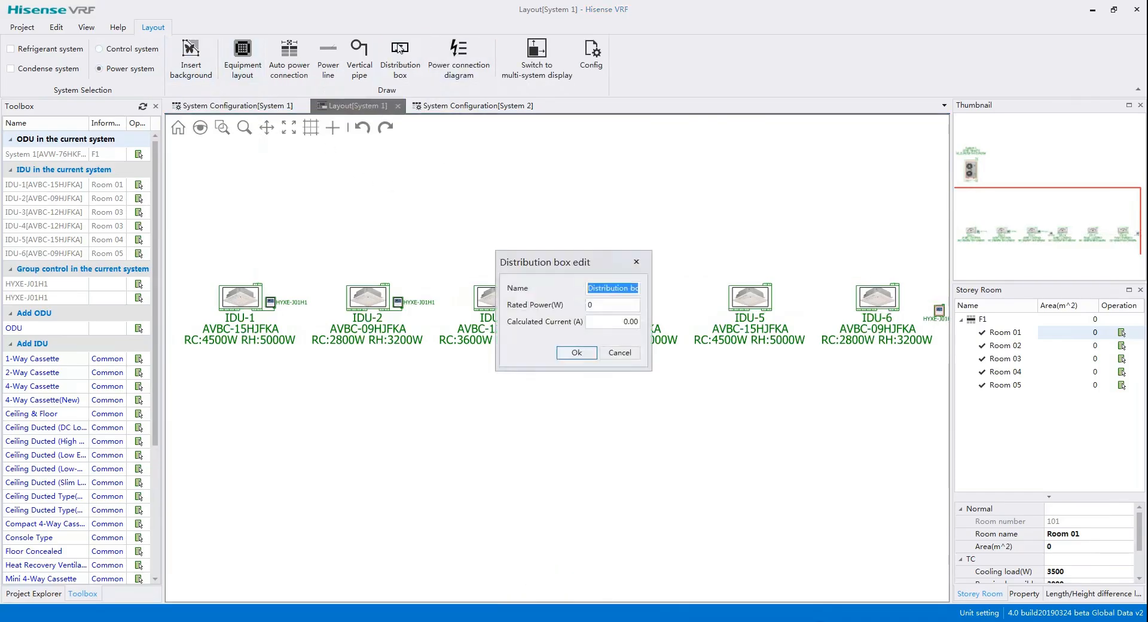
click(620, 288)
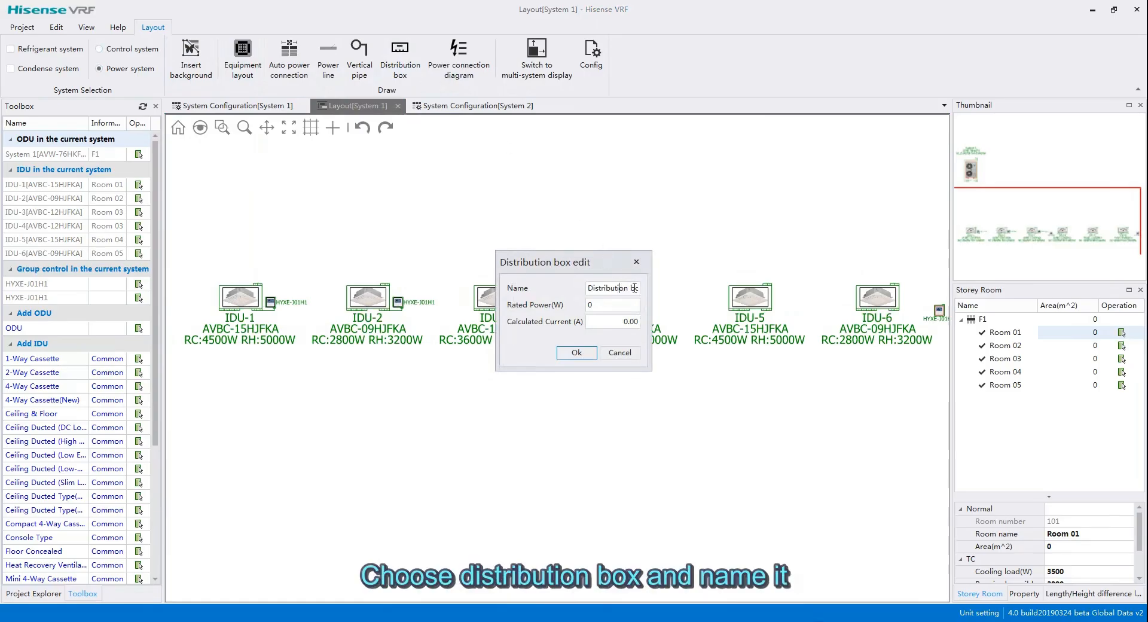
click(637, 288)
text(1)
click(577, 353)
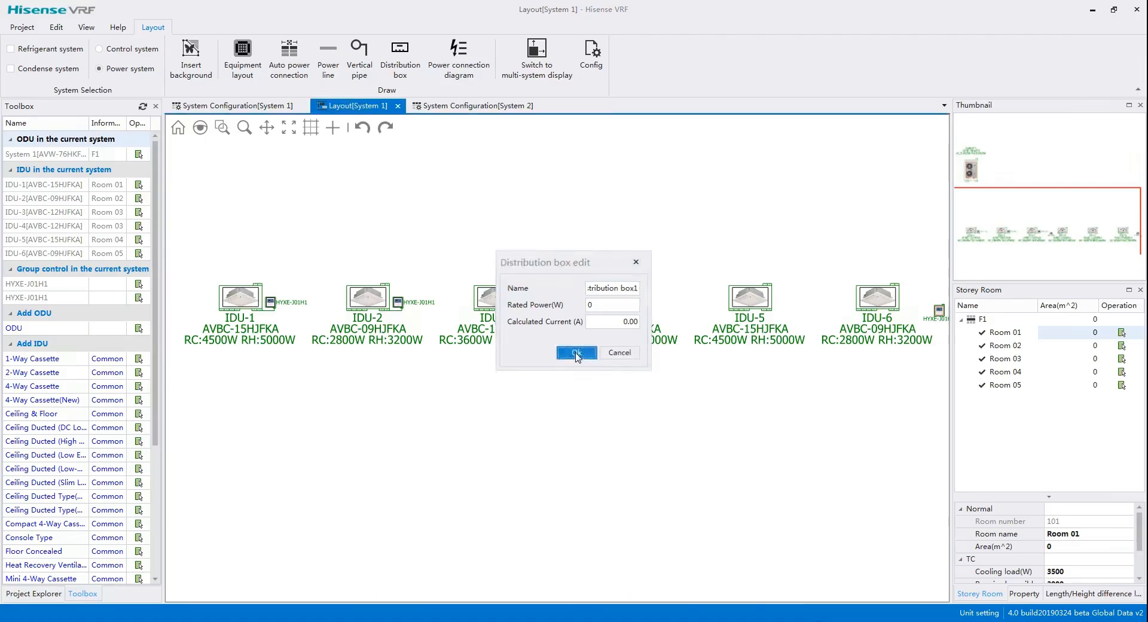
drag(390, 249, 585, 242)
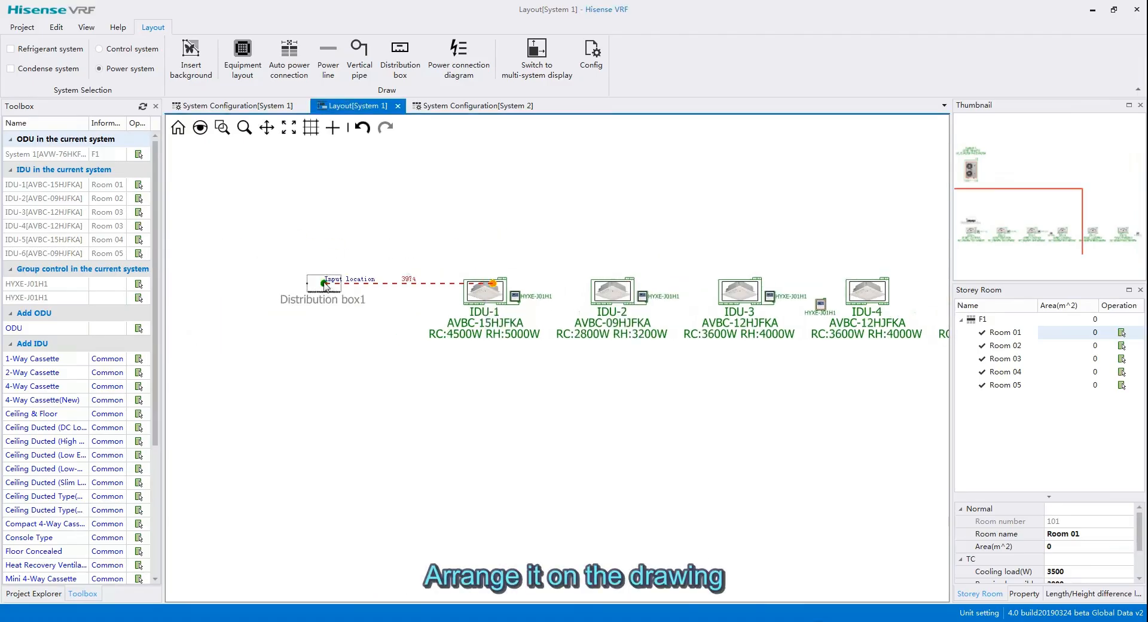
click(325, 286)
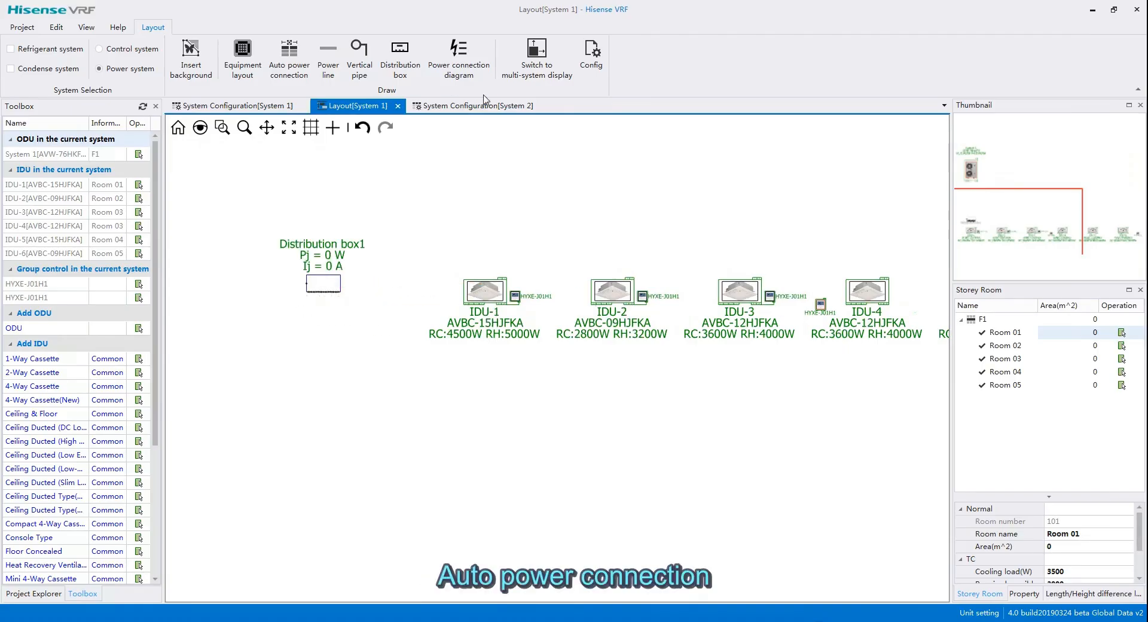
Step: Automatically draw the power connection from the distribution box to IDU-1 through IDU-6 and generate System 1's power connection diagram
click(286, 54)
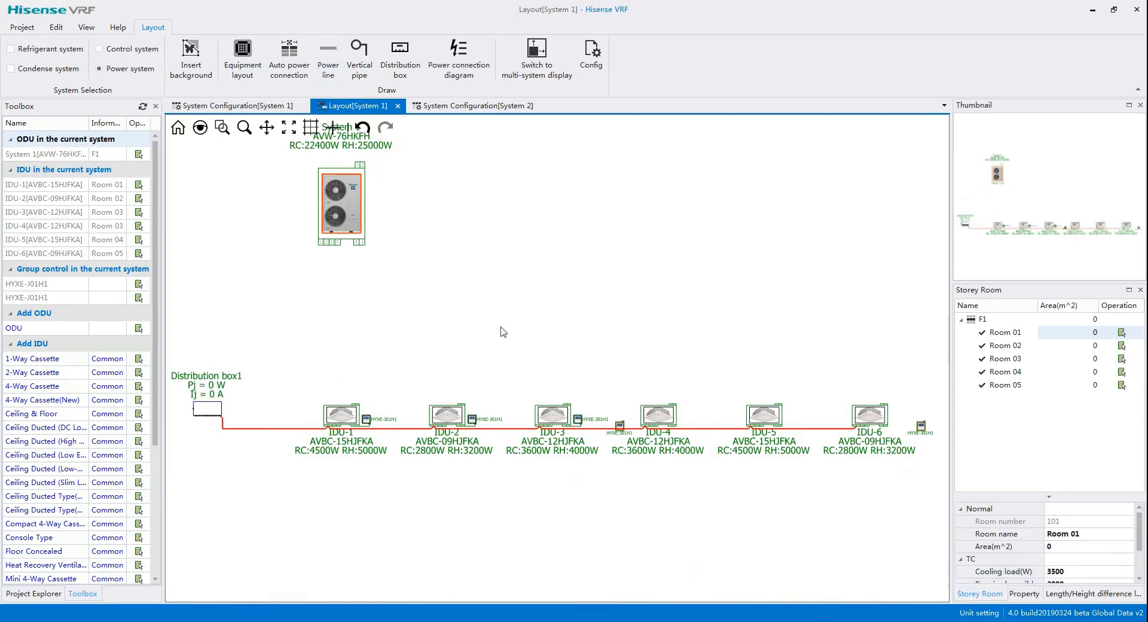
click(470, 50)
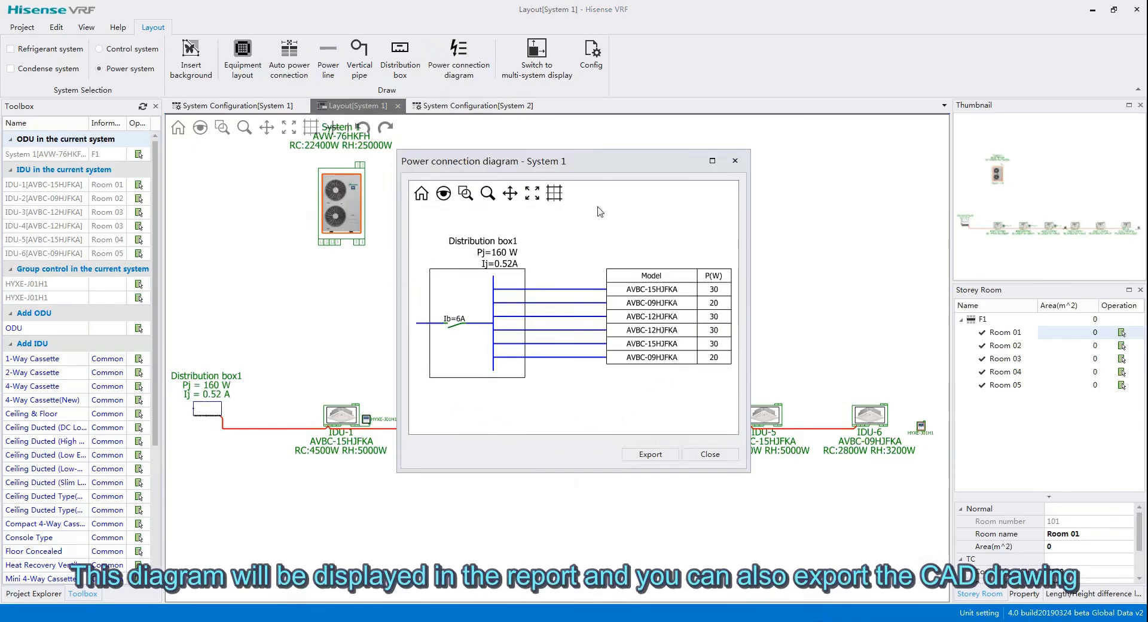
Step: Export the power connection diagram to the desktop as a DWG file named power, open the saved document, and close the diagram
click(651, 458)
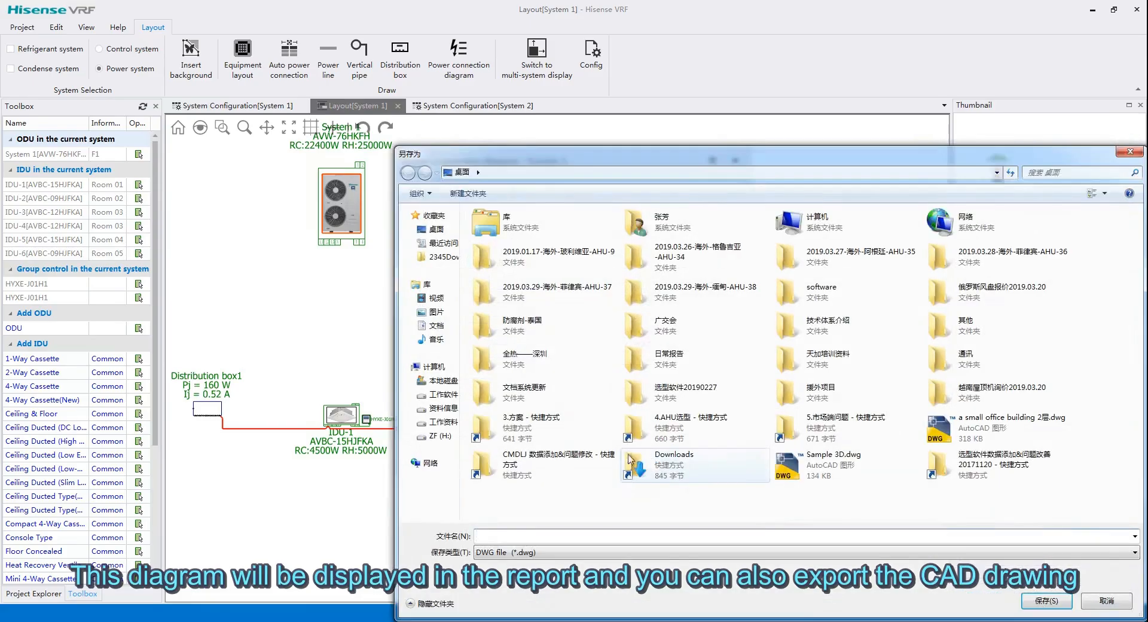
drag(637, 159, 473, 43)
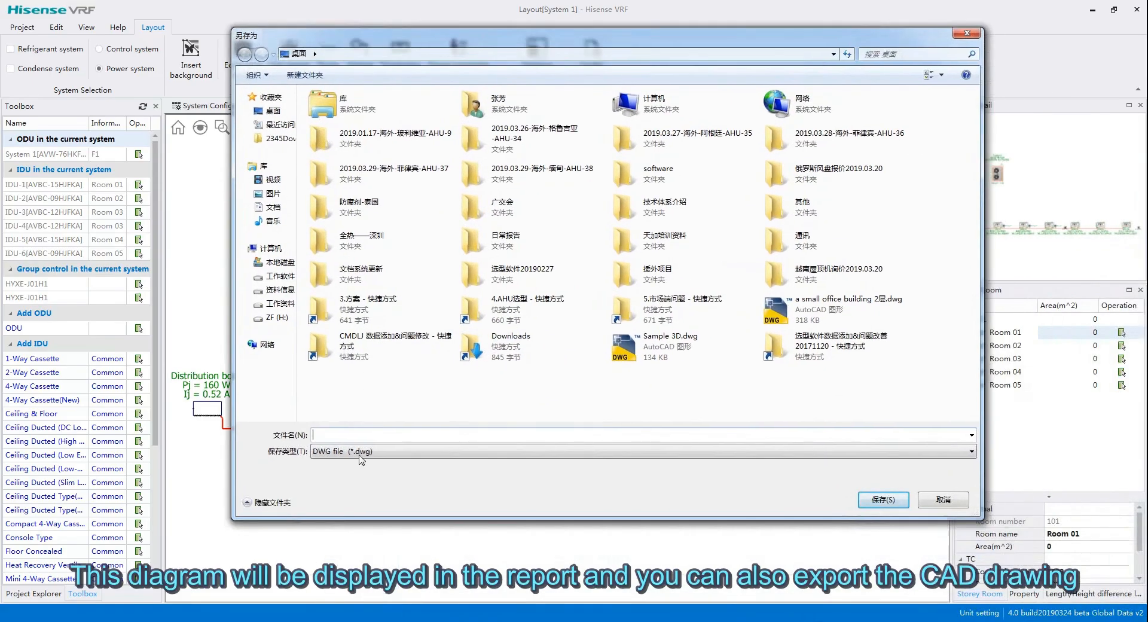
click(322, 451)
click(322, 462)
click(338, 436)
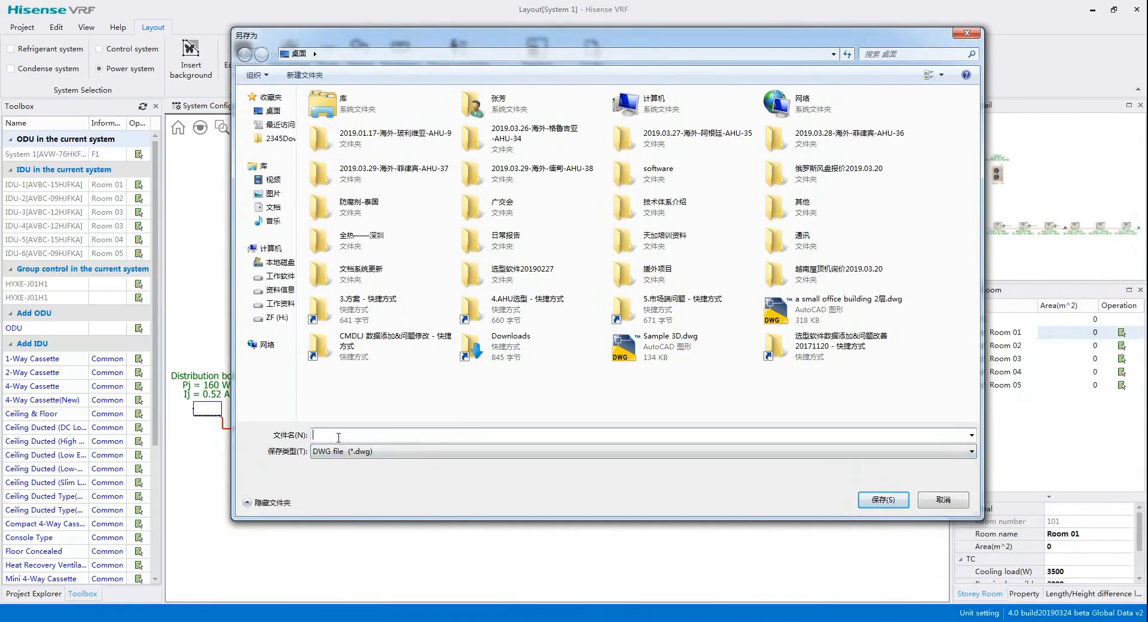
text(Power)
click(884, 500)
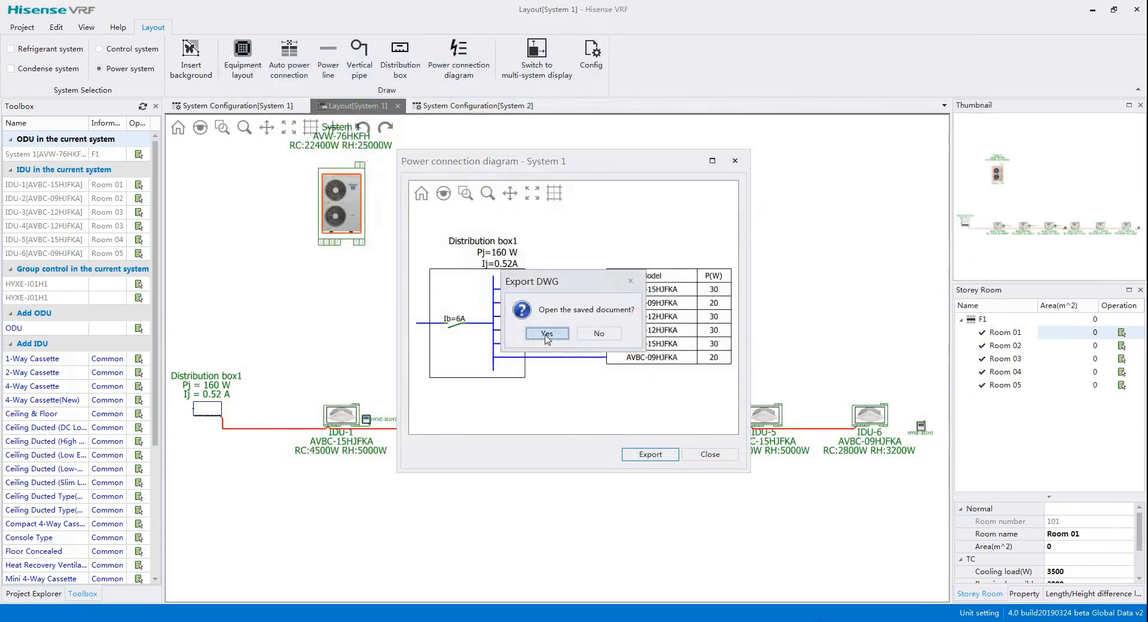
click(546, 334)
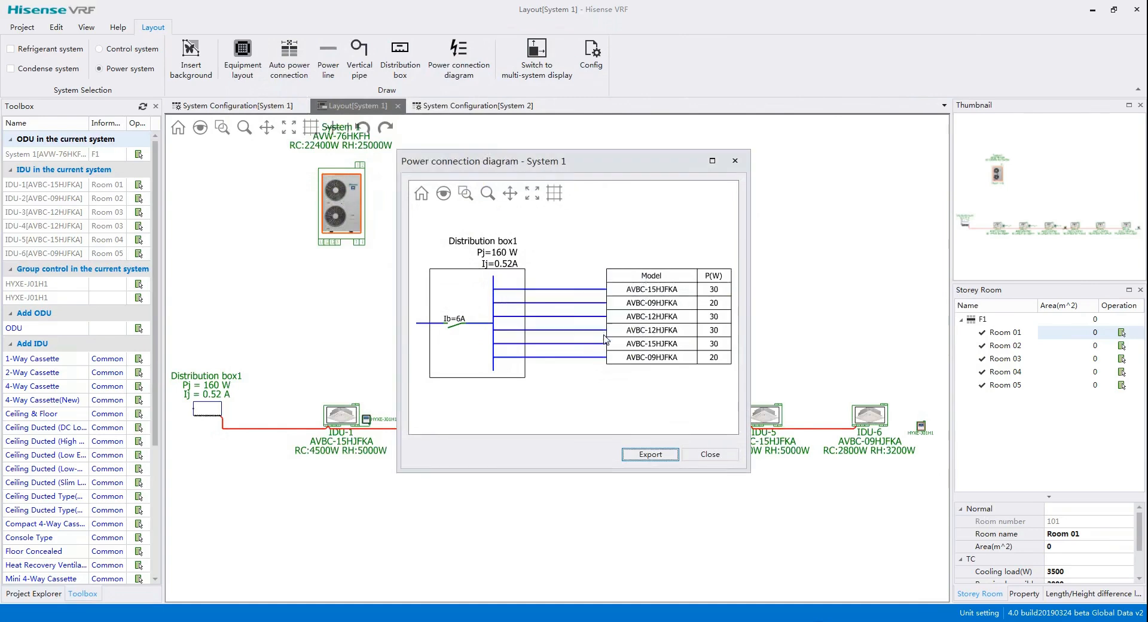
click(709, 456)
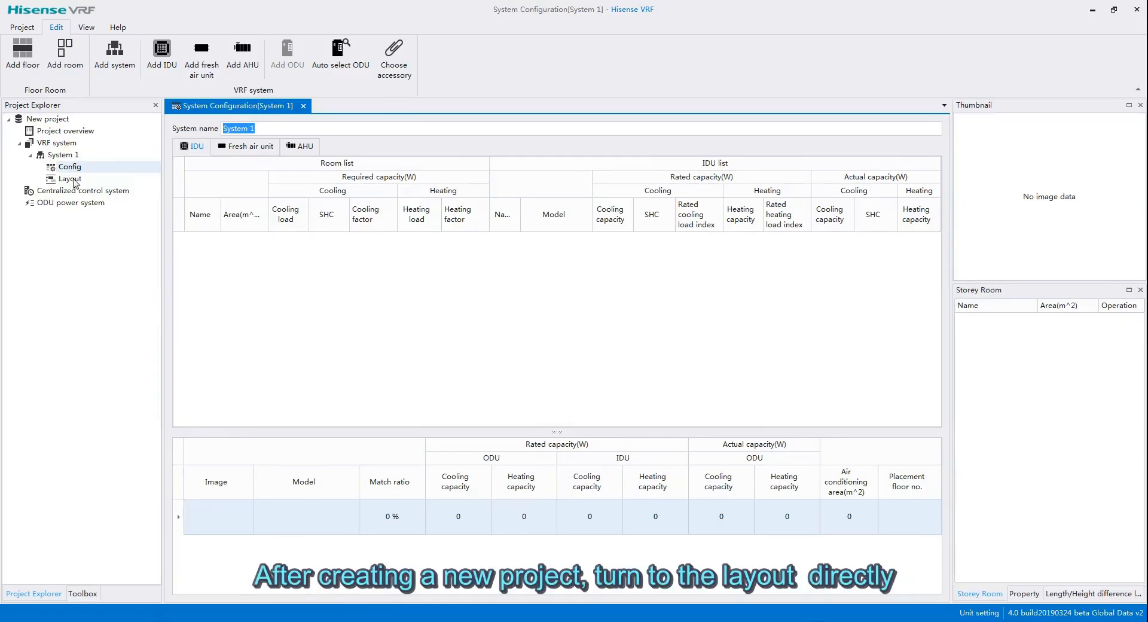
Step: In the new project's System 1 layout, switch to multi-system display and insert "a small office building 2层.dwg" as the background
click(70, 178)
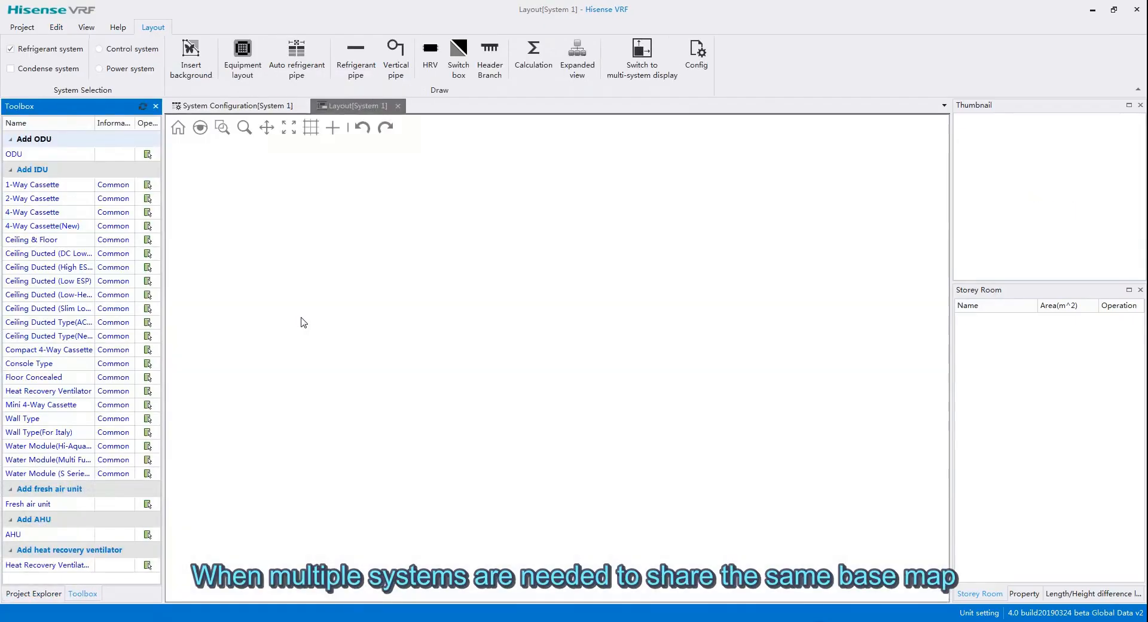
click(643, 50)
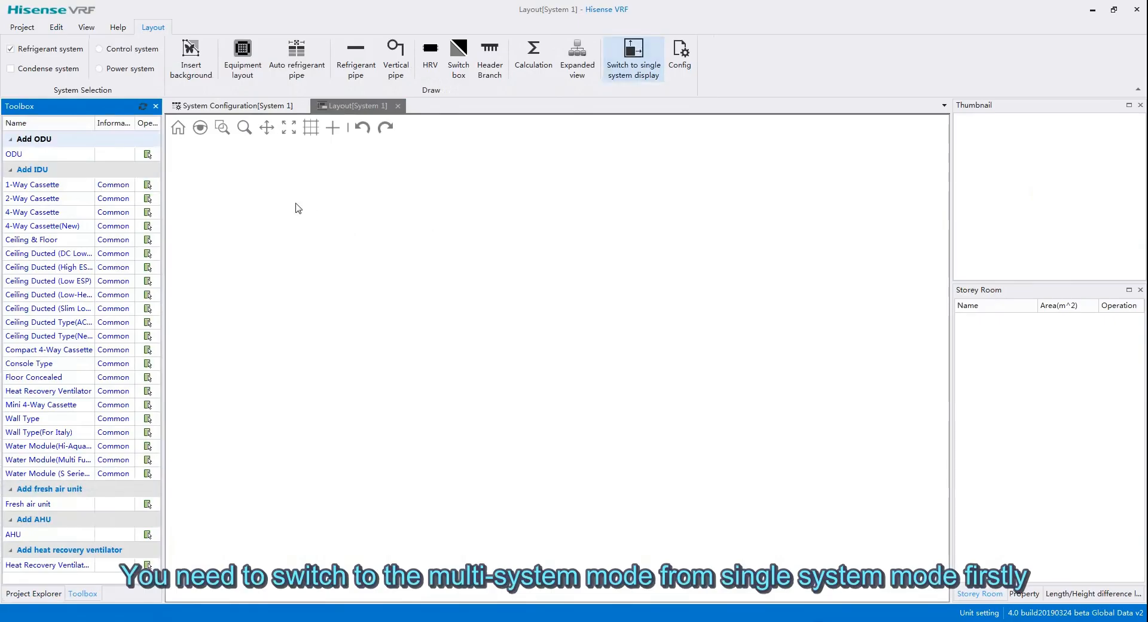
click(192, 56)
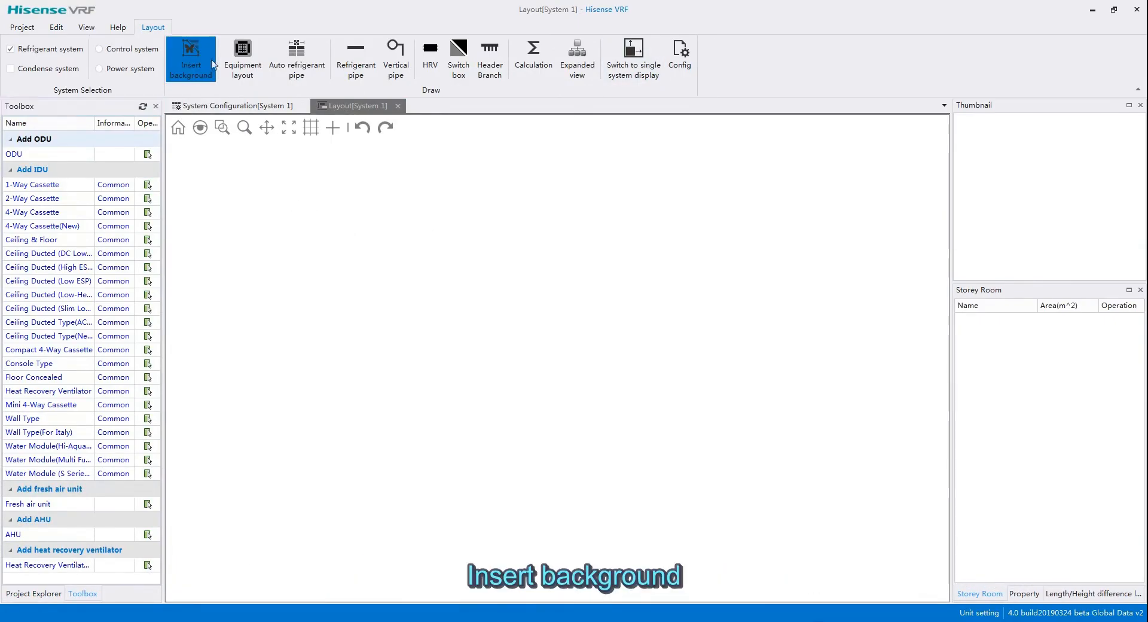
click(705, 454)
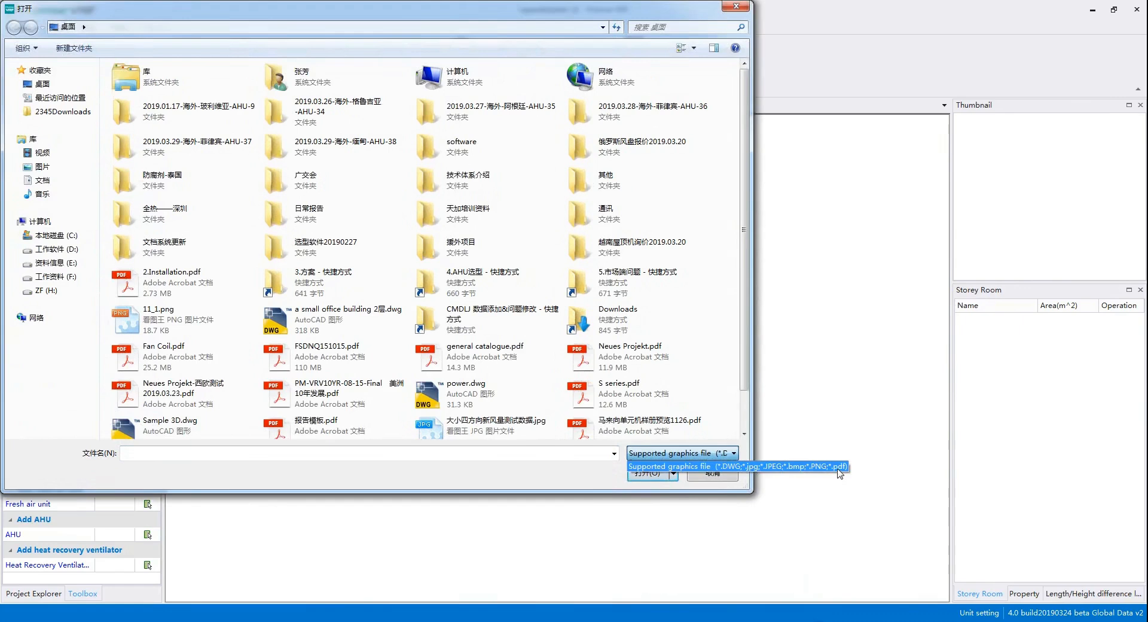
click(565, 473)
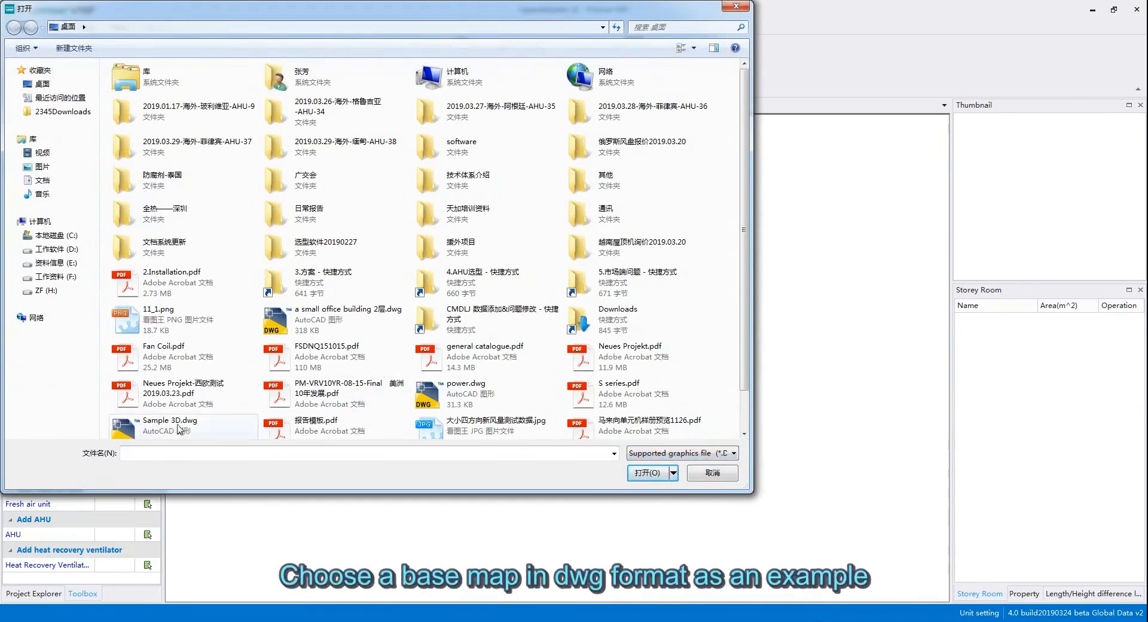
scroll(262, 418, down, 1)
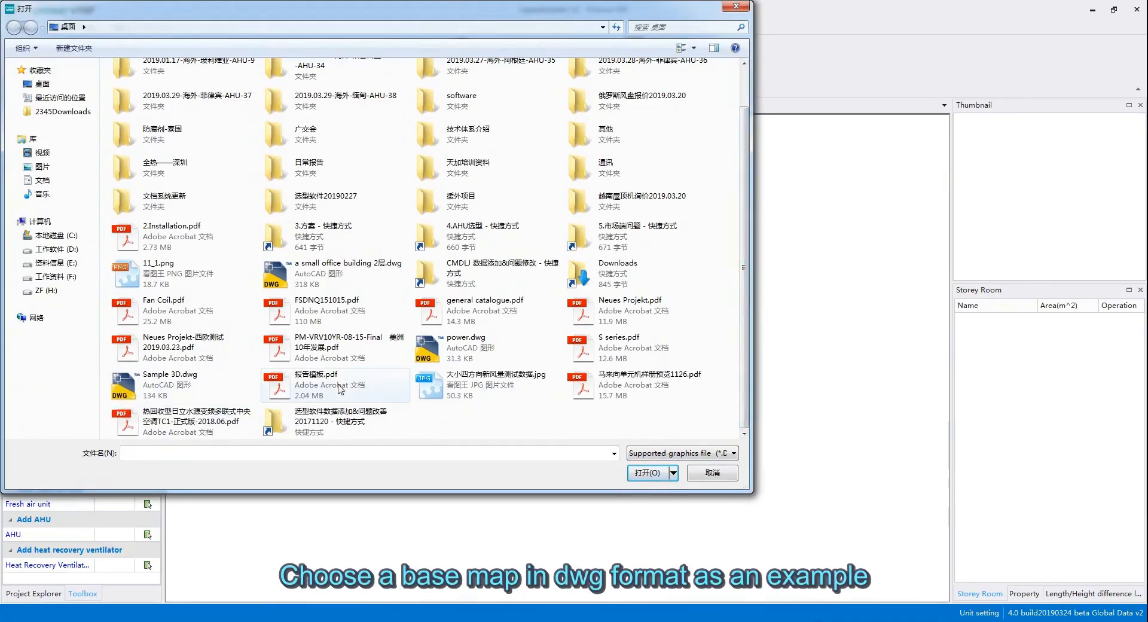
click(323, 272)
click(645, 471)
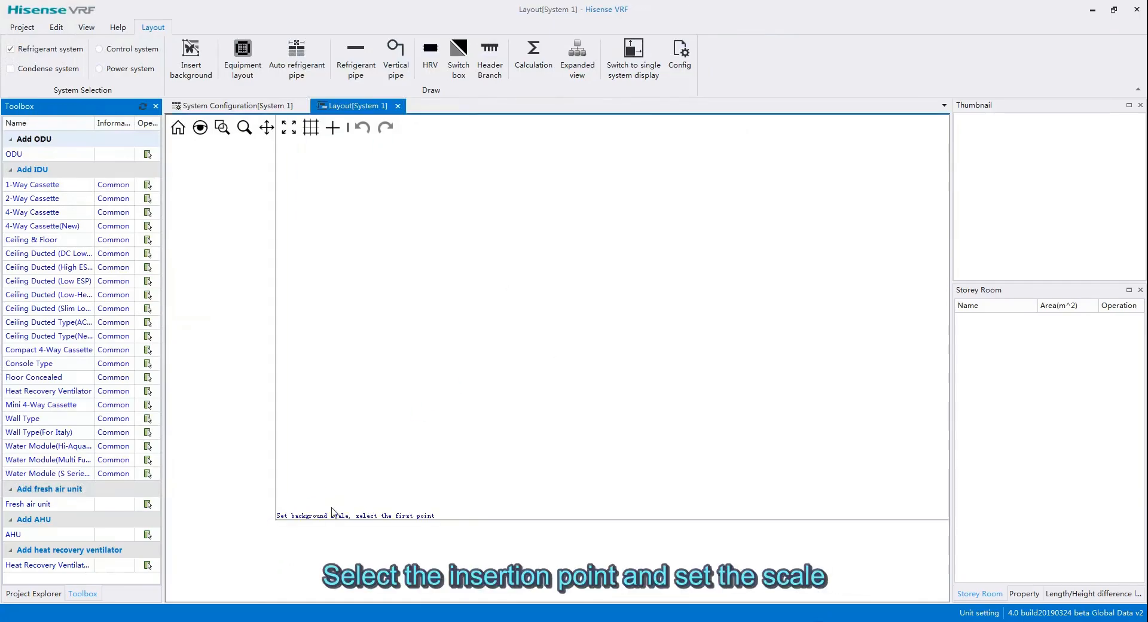
Step: Set the background scale from two points across the roof floor's 900 dimension, with actual length 865.01 mm and rotation angle 0
click(382, 509)
click(404, 509)
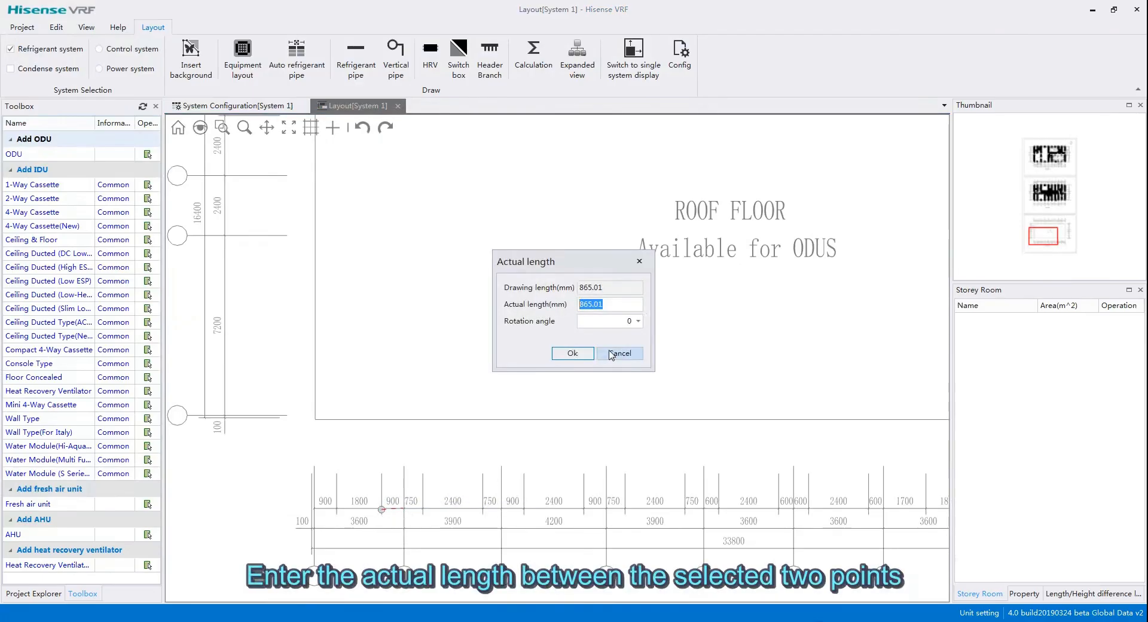
click(619, 304)
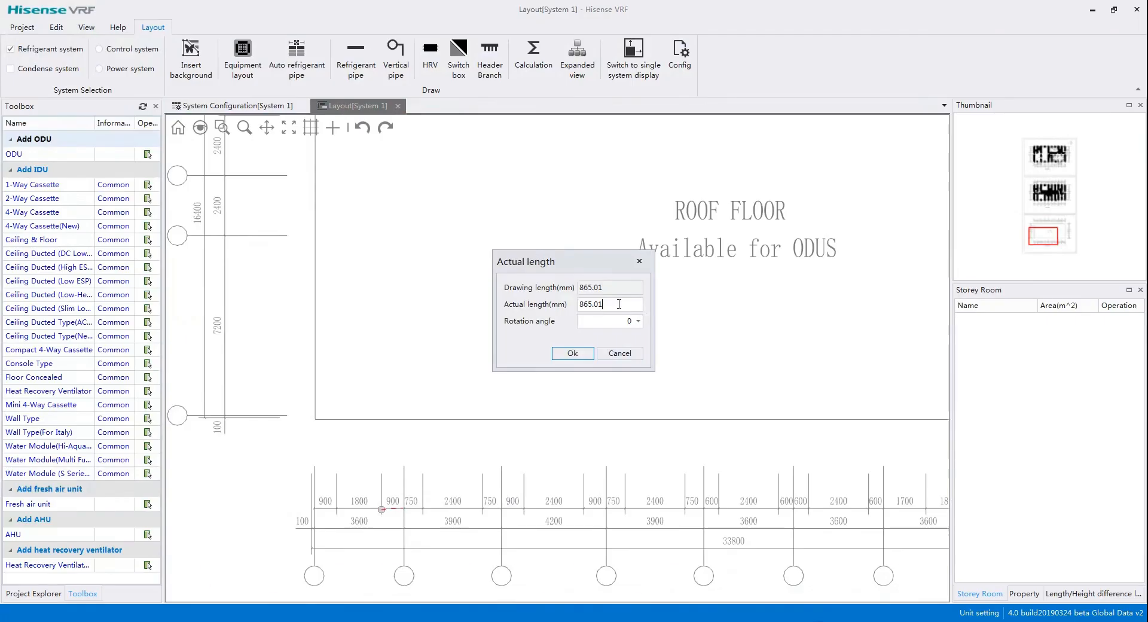
click(638, 322)
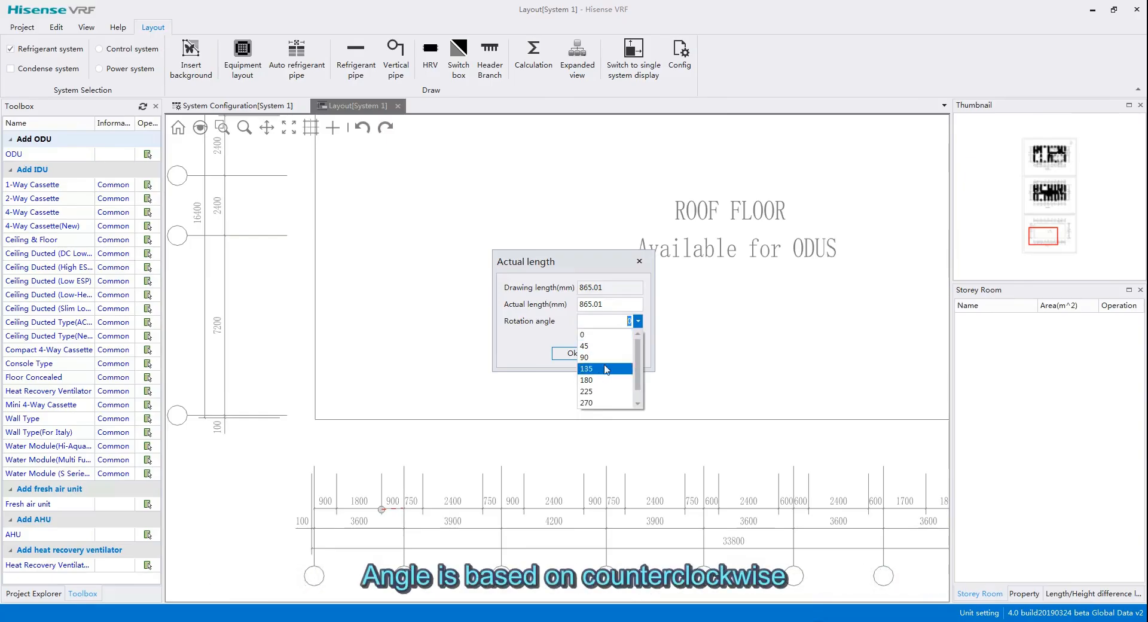
click(567, 354)
click(570, 356)
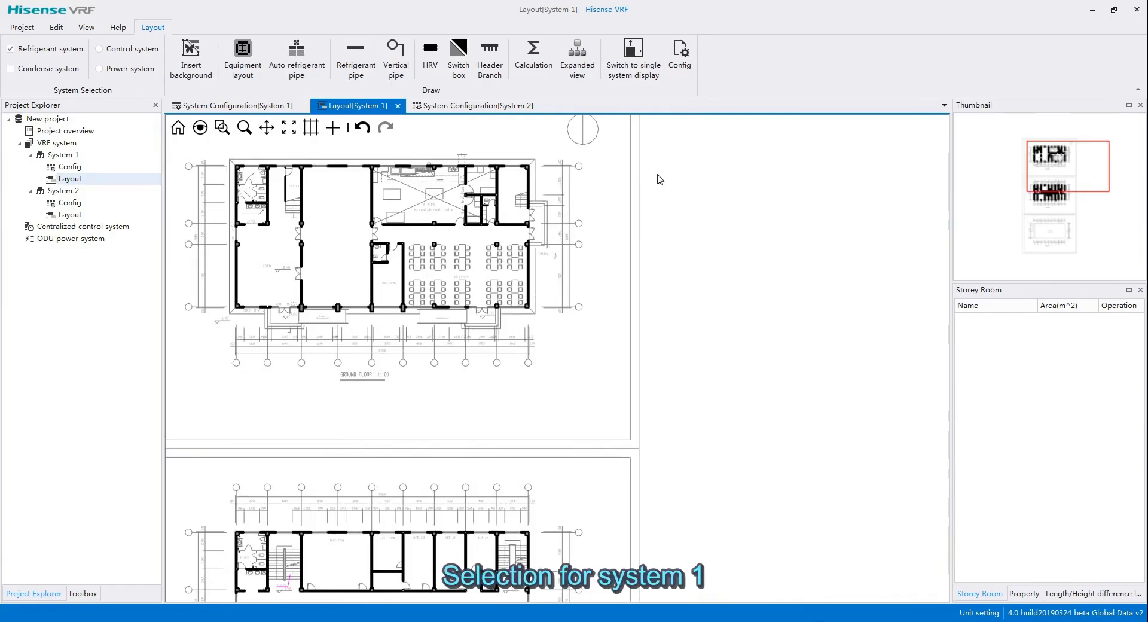
Step: Lock the floor plan background in the System 1 layout
right_click(659, 178)
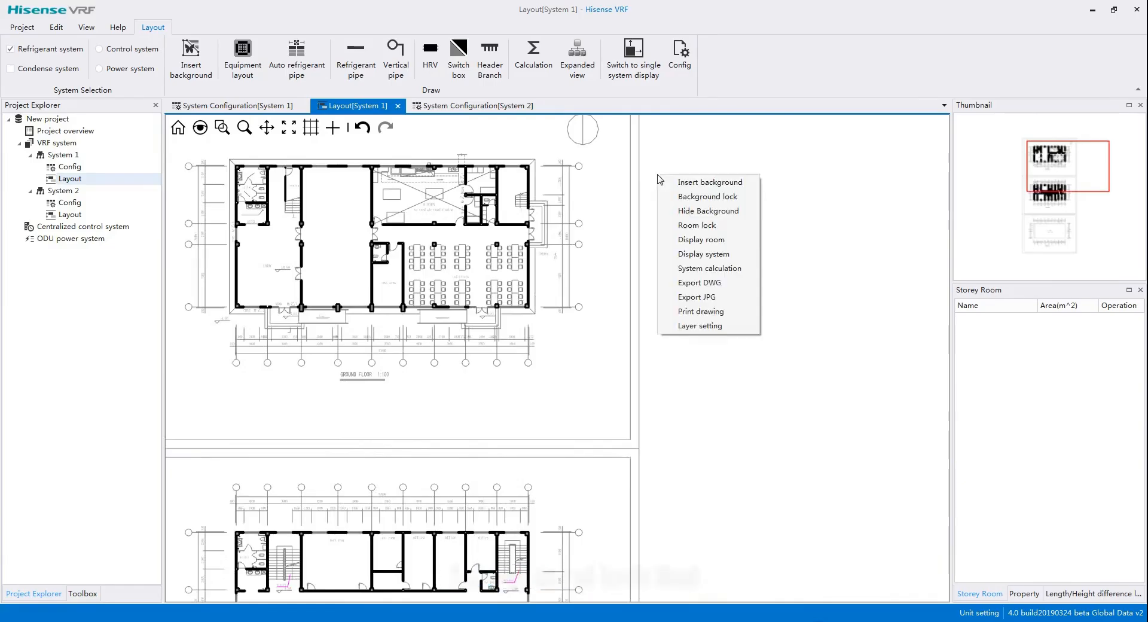
click(684, 196)
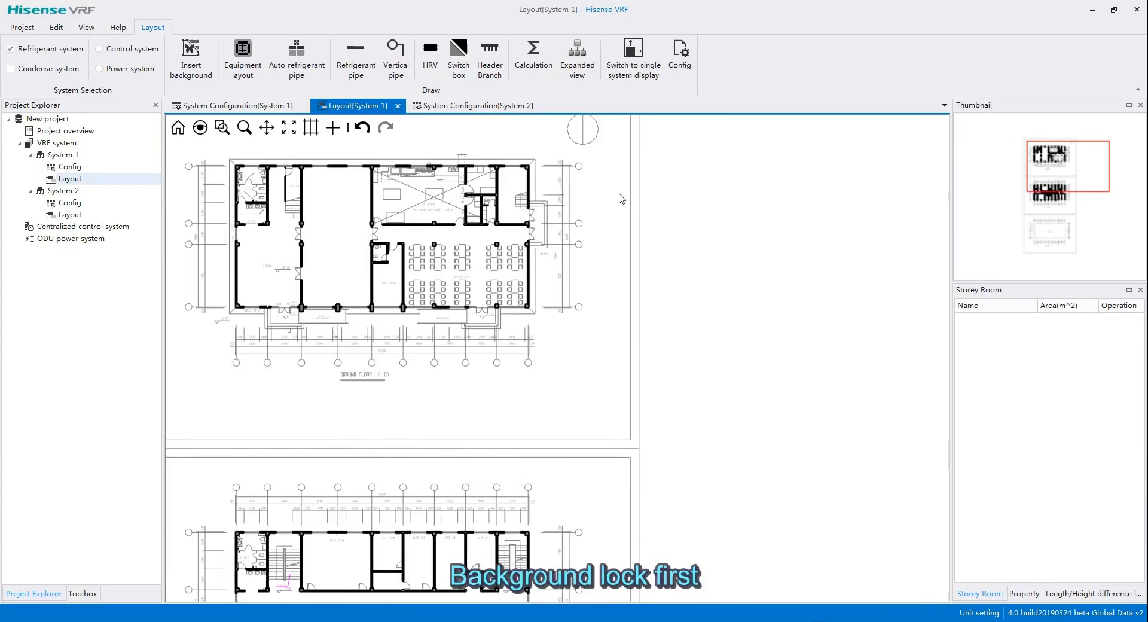
drag(579, 146, 582, 149)
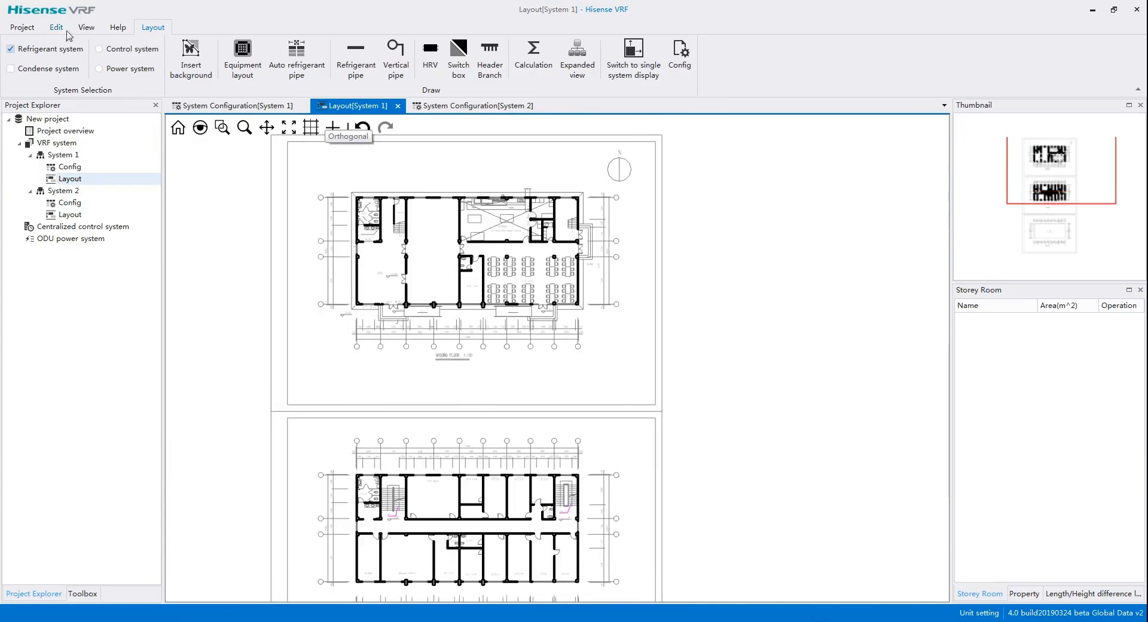
Step: Add one floor to the project with four rooms in it
click(58, 29)
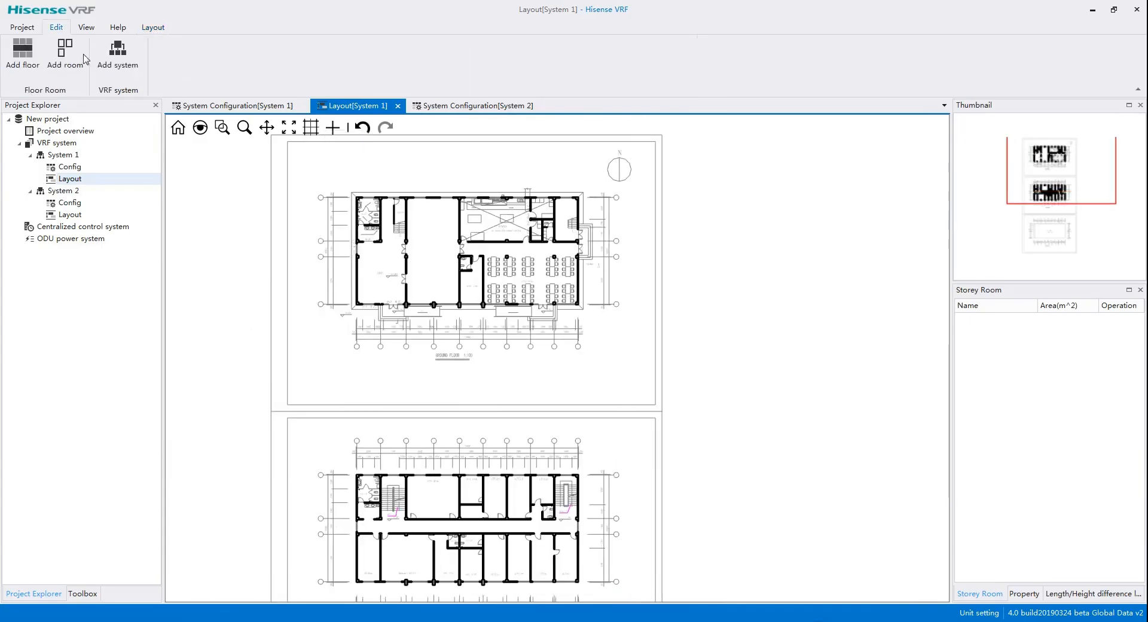
click(24, 57)
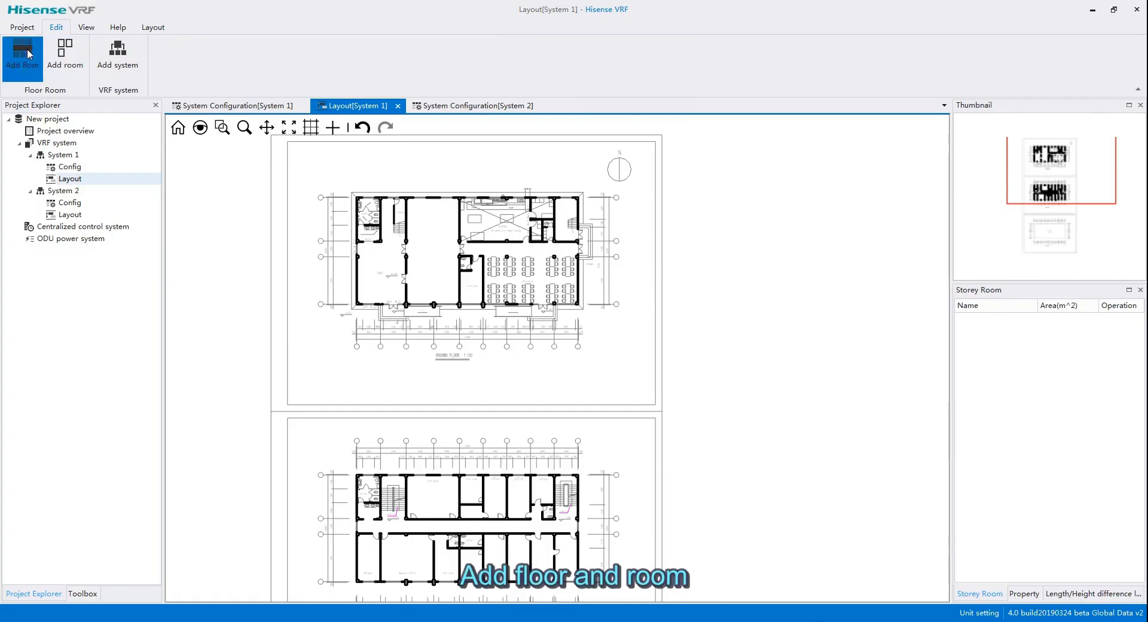
click(62, 55)
click(62, 58)
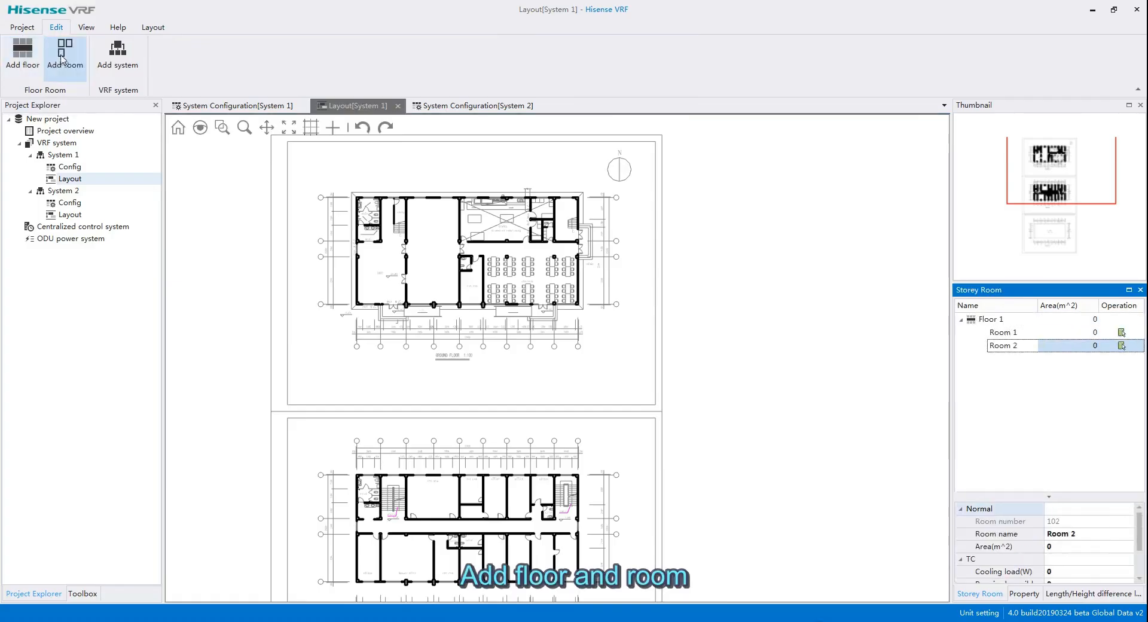
click(62, 58)
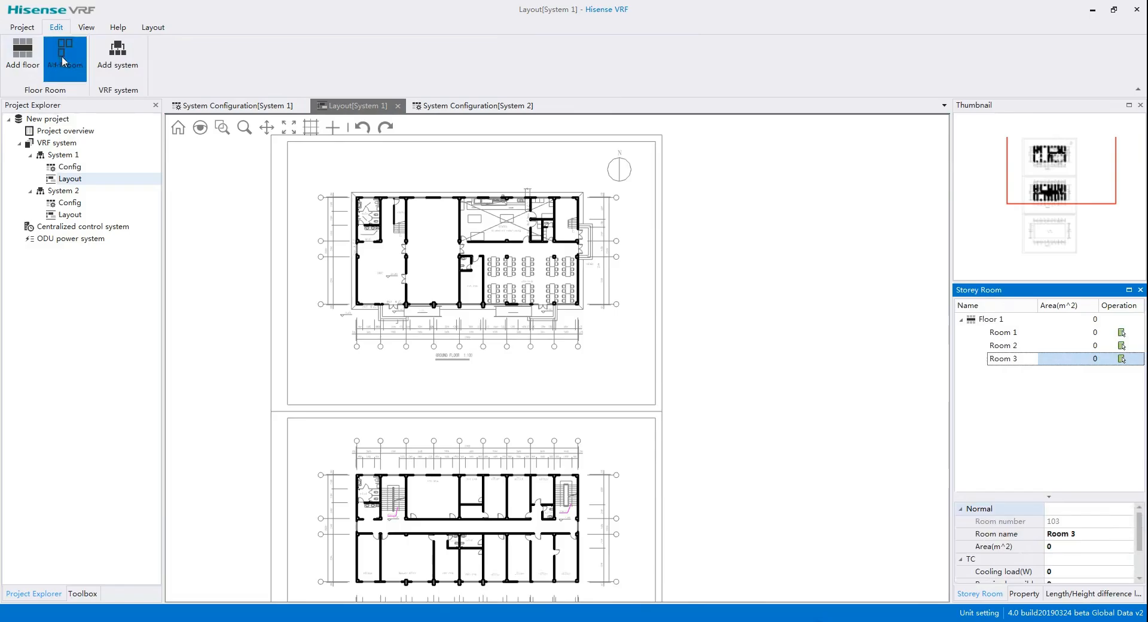
click(63, 60)
Step: Outline Room 1 over the ground floor lobby with two diagonal corner points, covering about 66 m²
click(1123, 333)
click(1122, 333)
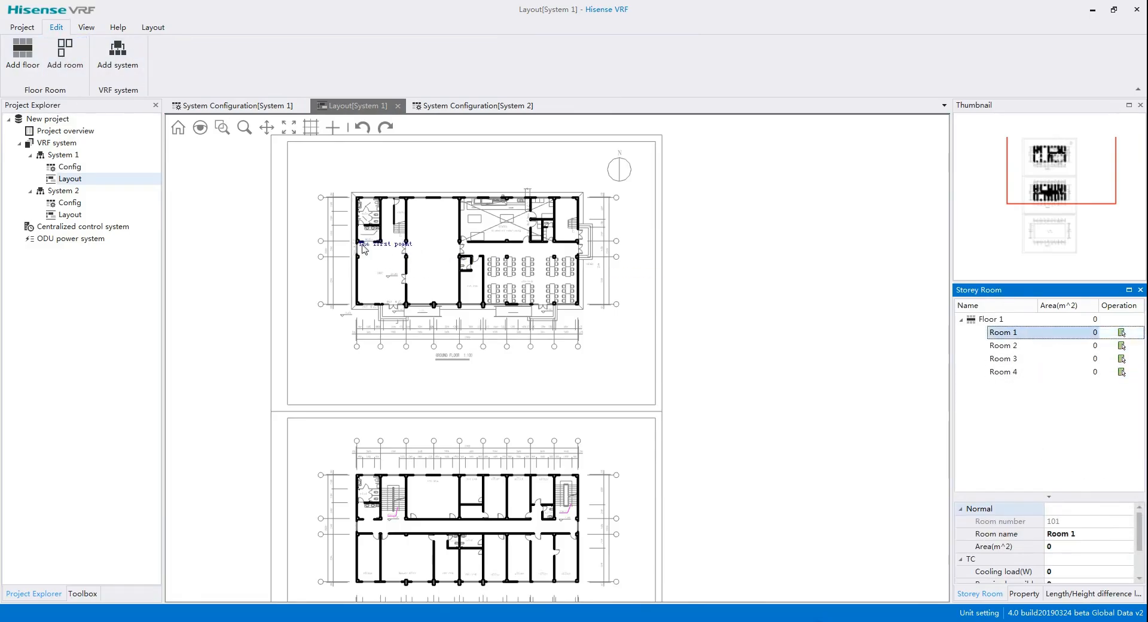
scroll(366, 281, up, 4)
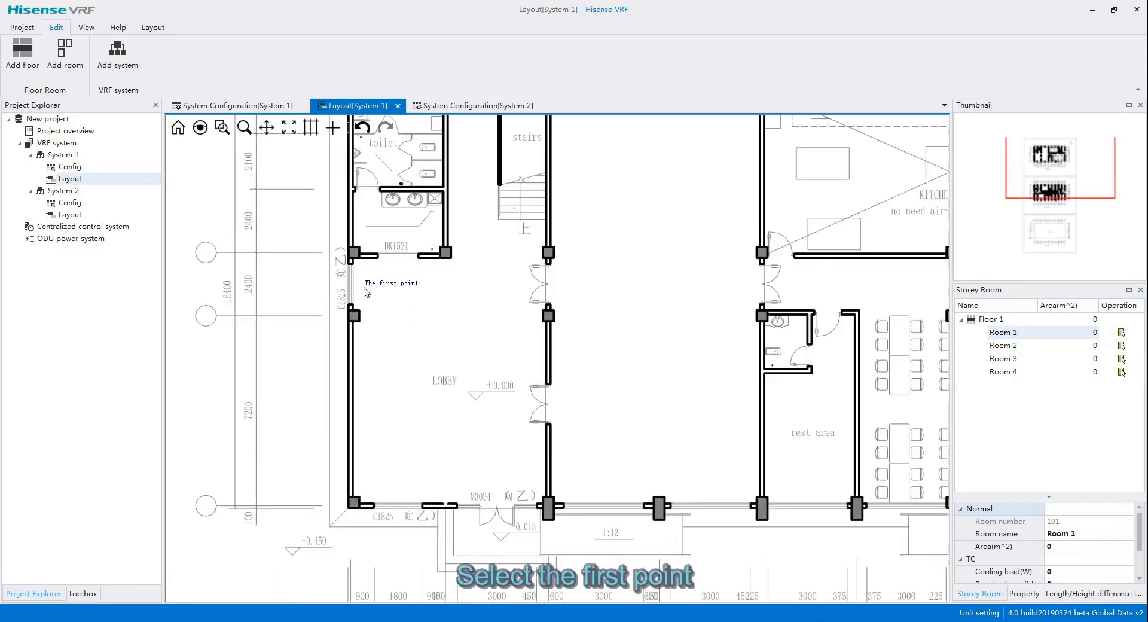
drag(364, 287, 346, 322)
click(337, 295)
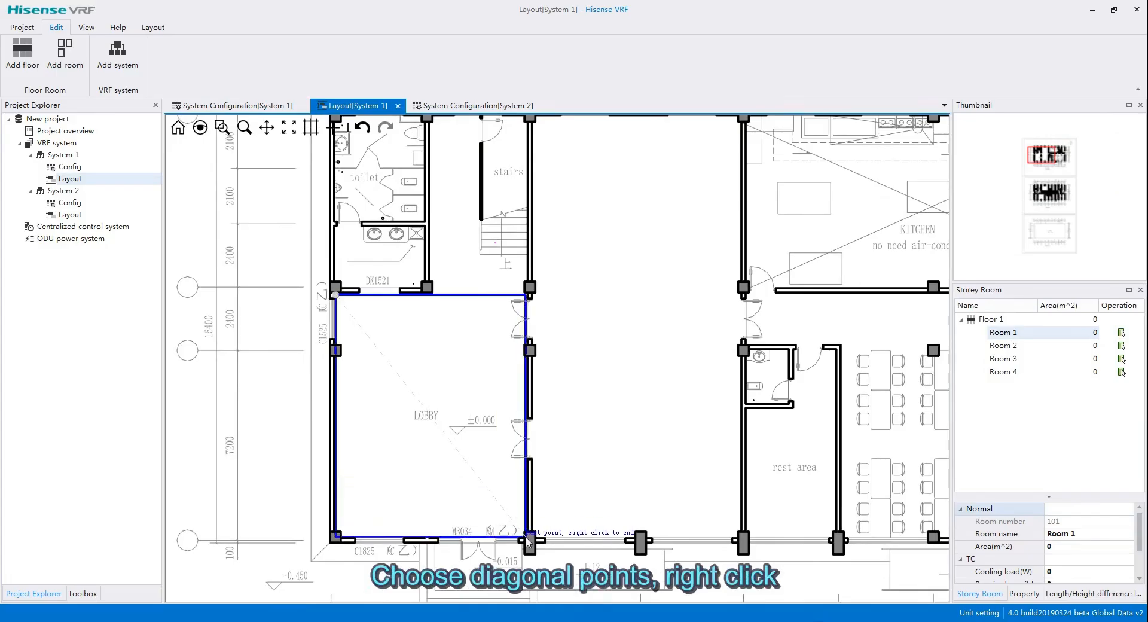
click(526, 536)
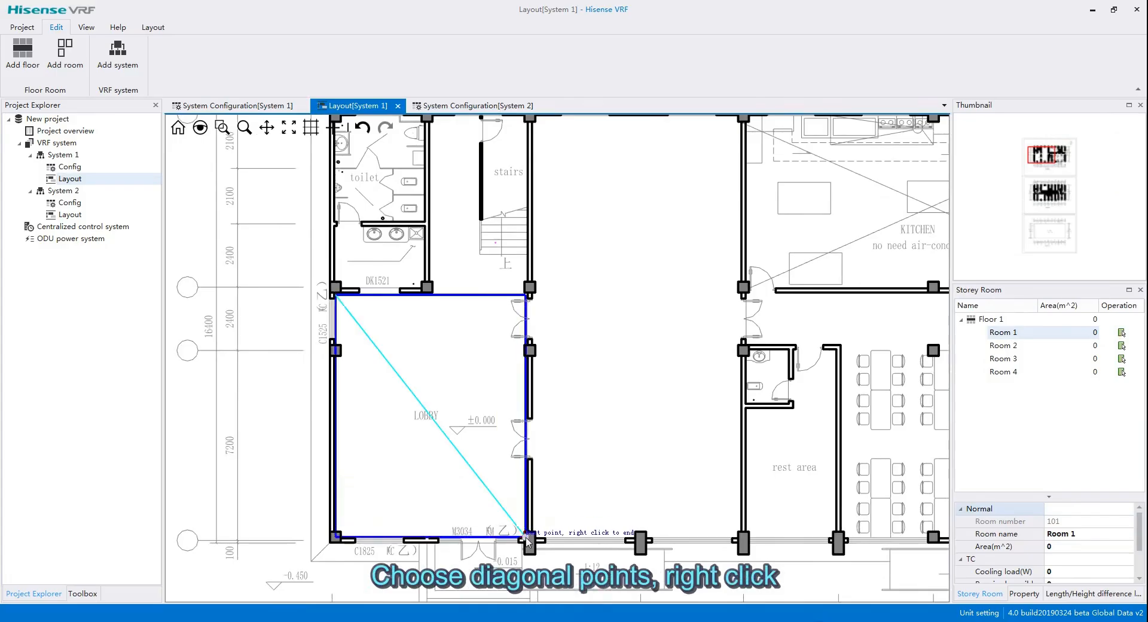
right_click(526, 537)
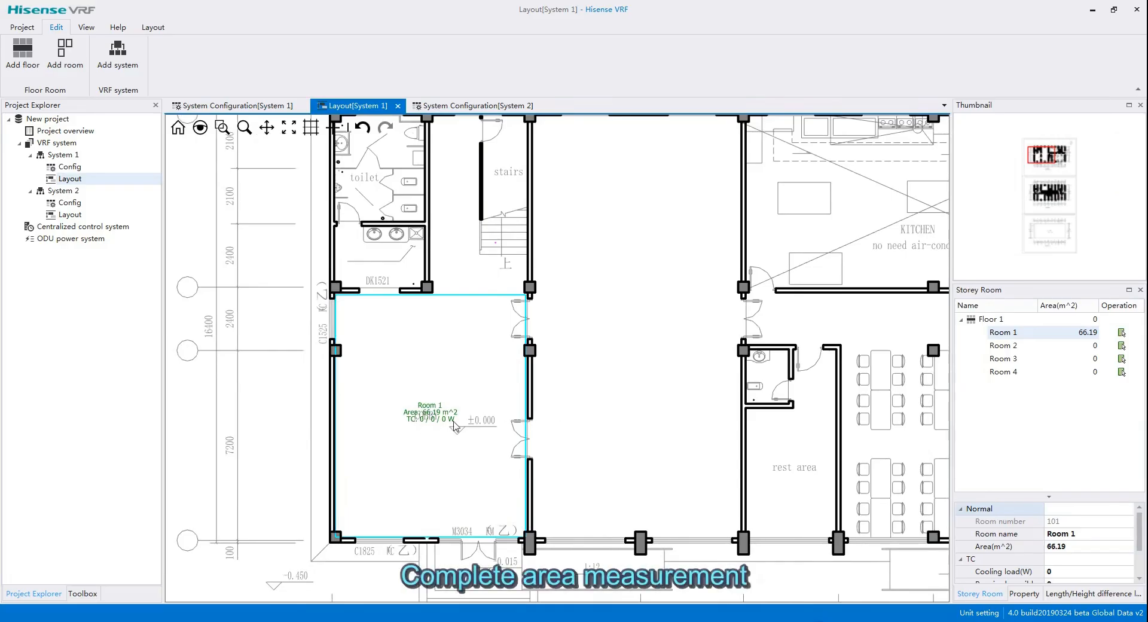
Step: Outline Room 2 over the large unlabelled space between the lobby and the kitchen with diagonal corners, covering about 126 m²
drag(457, 413, 359, 393)
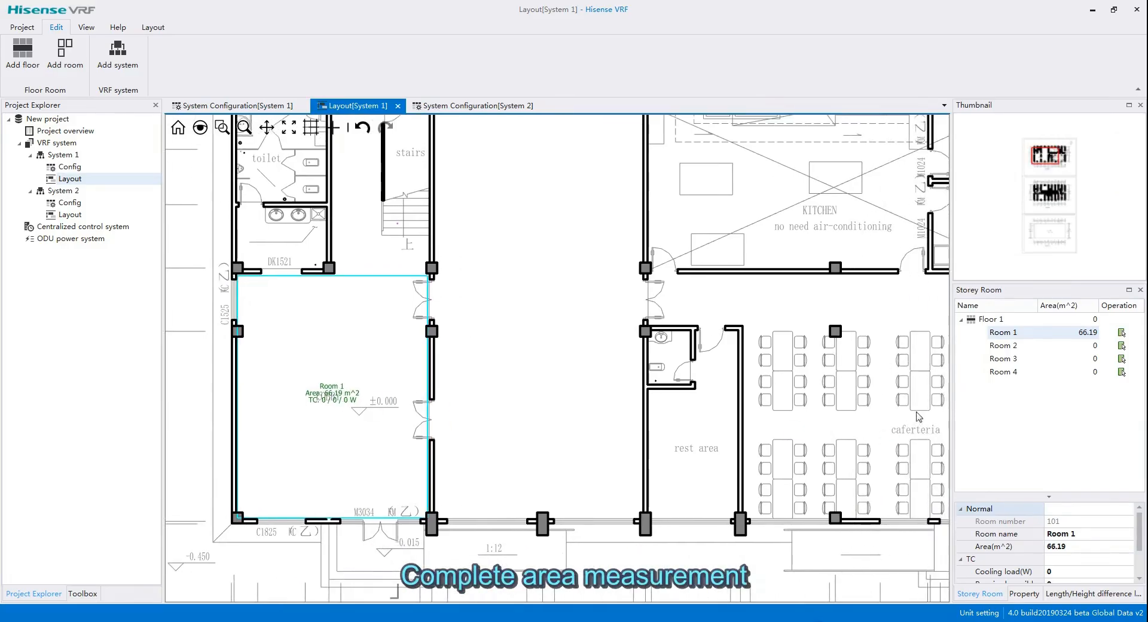
click(1121, 346)
drag(439, 222, 455, 325)
click(455, 324)
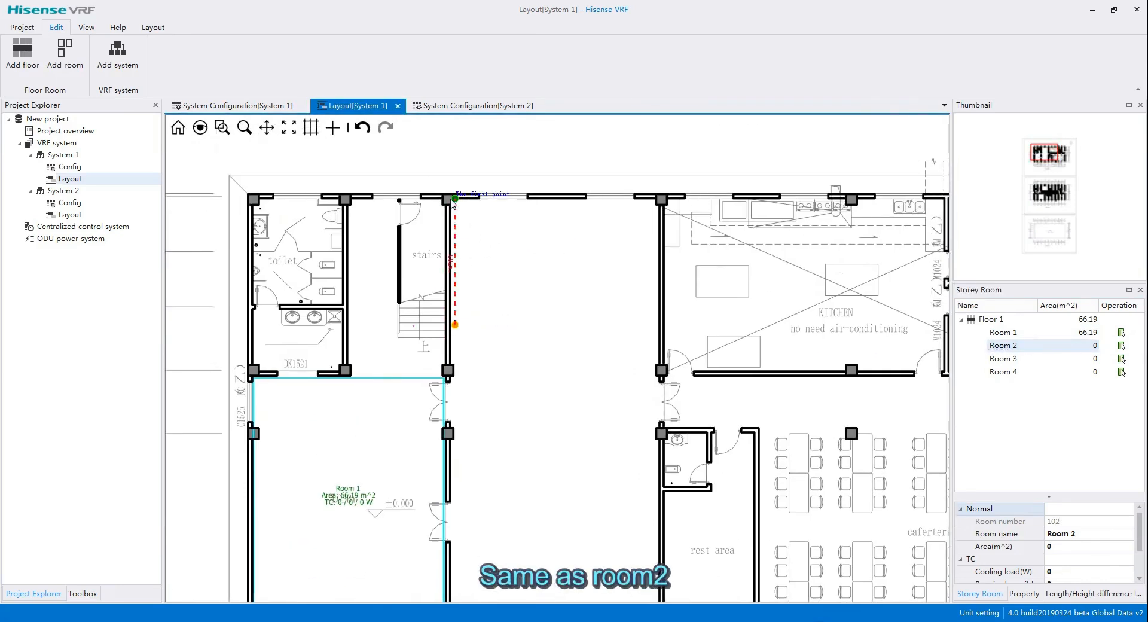
click(456, 199)
drag(606, 416, 572, 276)
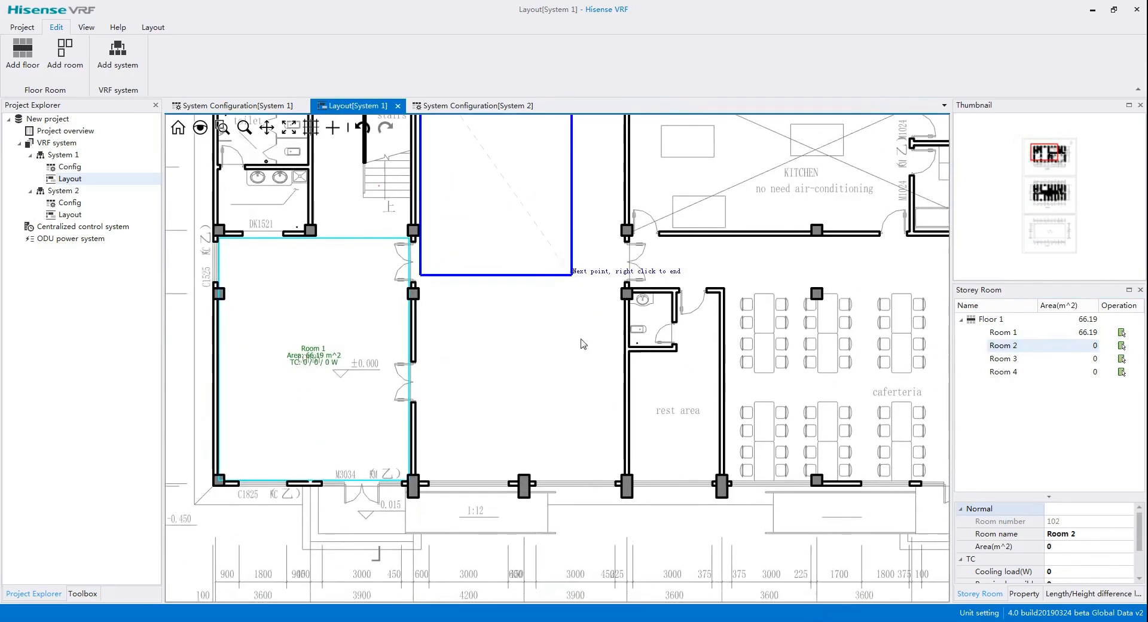
click(628, 481)
right_click(628, 481)
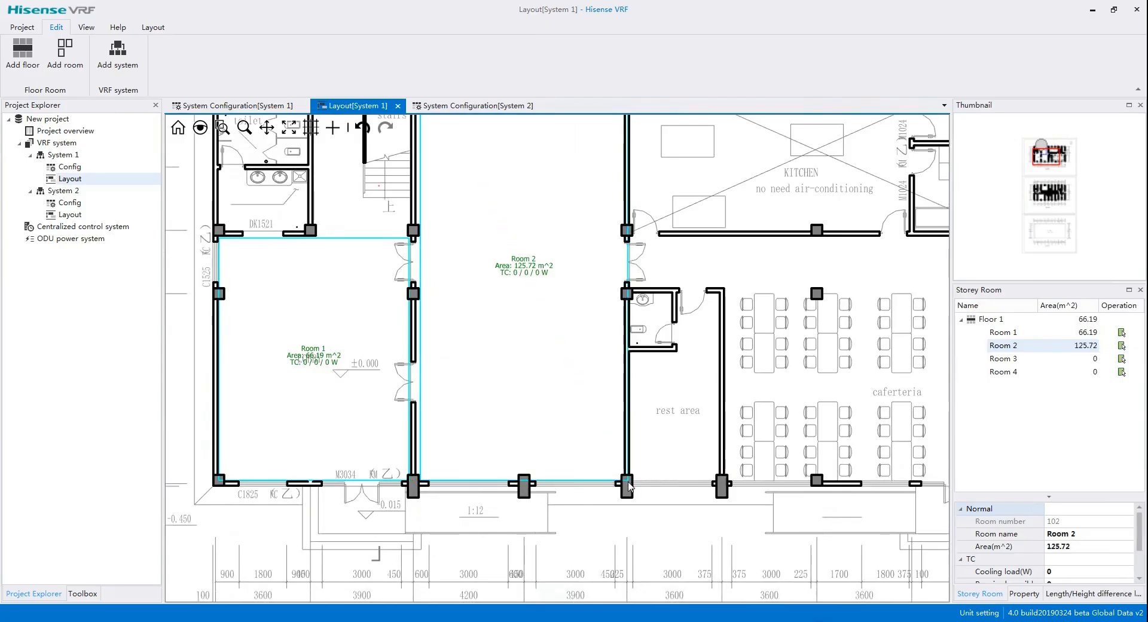
Step: Trace Room 3 as a closed polyline around the irregular rest area, excluding its small toilet, covering about 21 m²
drag(685, 370, 520, 320)
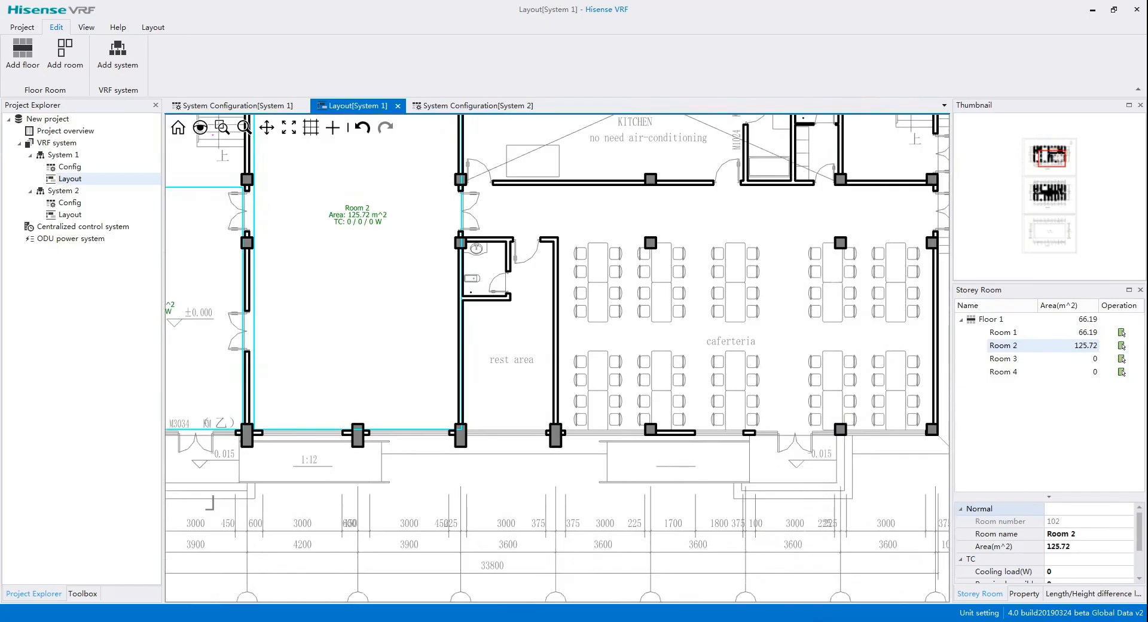
click(1122, 360)
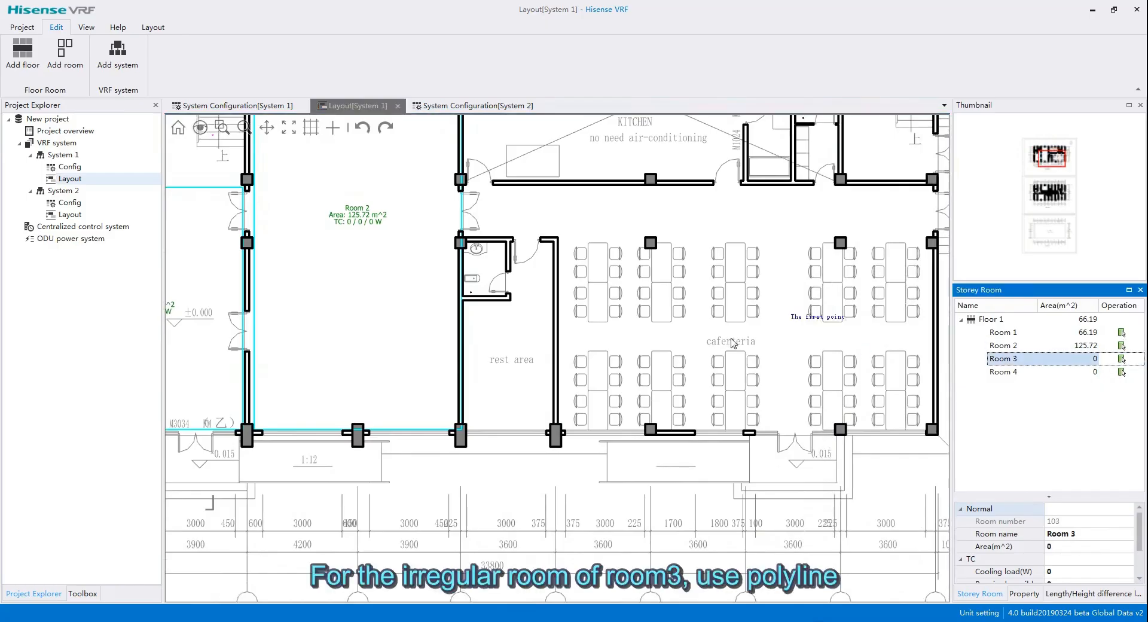
click(463, 301)
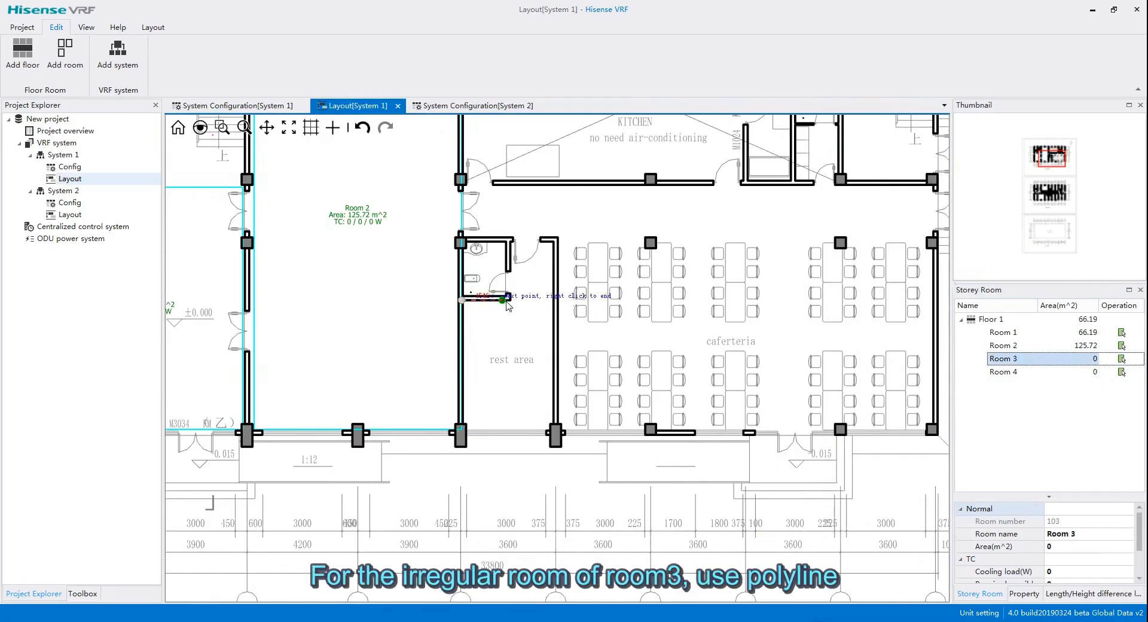
click(513, 301)
click(513, 240)
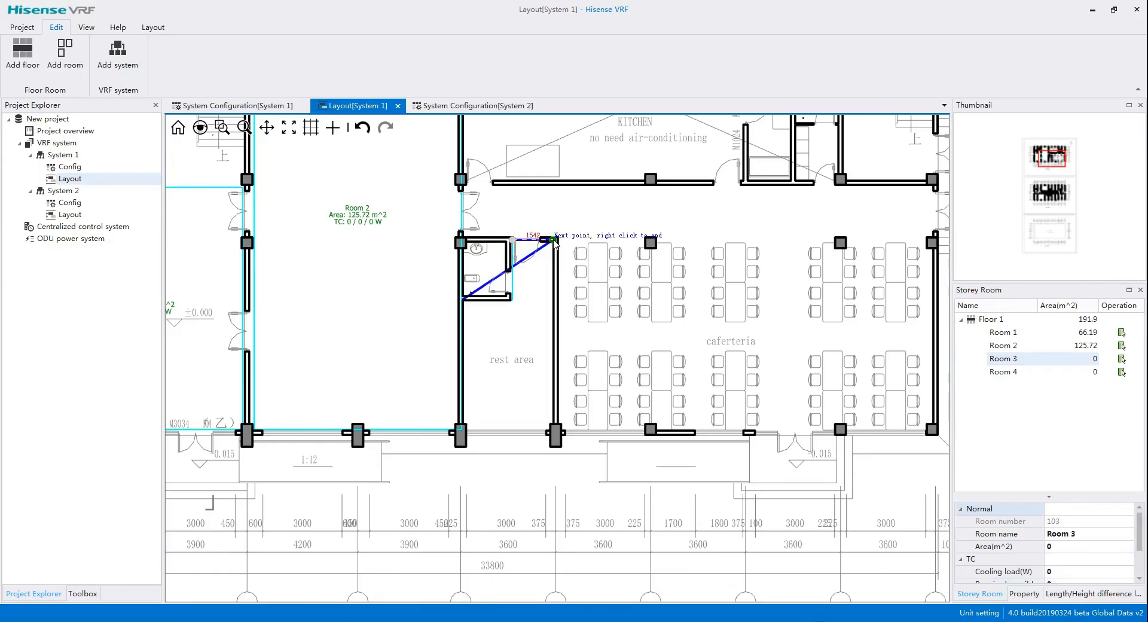
click(554, 240)
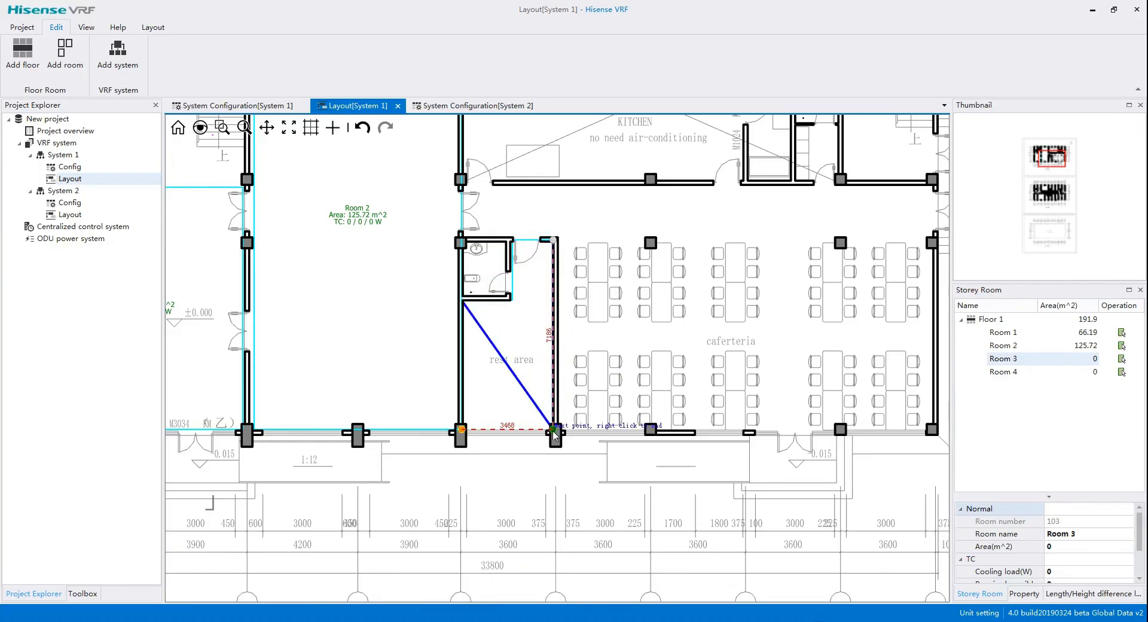
click(552, 430)
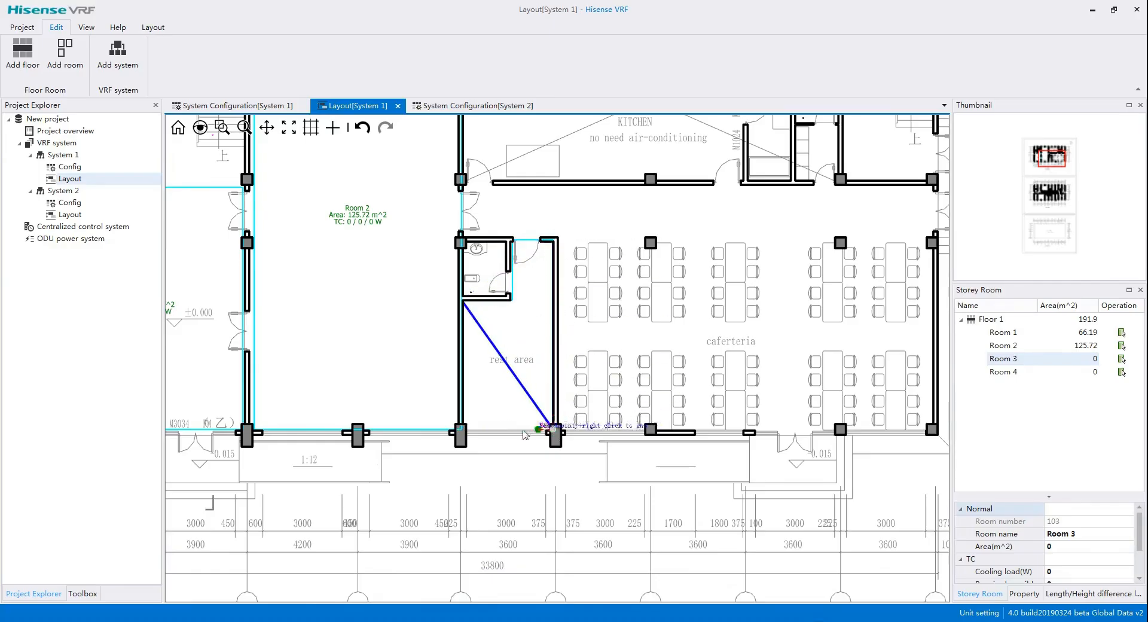
click(463, 430)
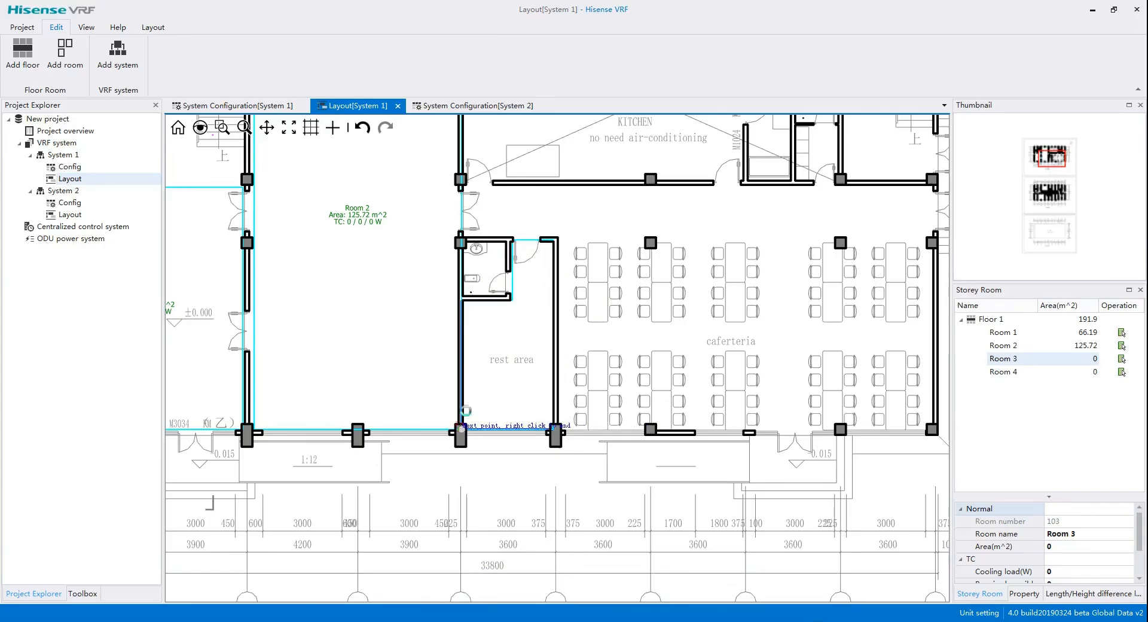
click(462, 301)
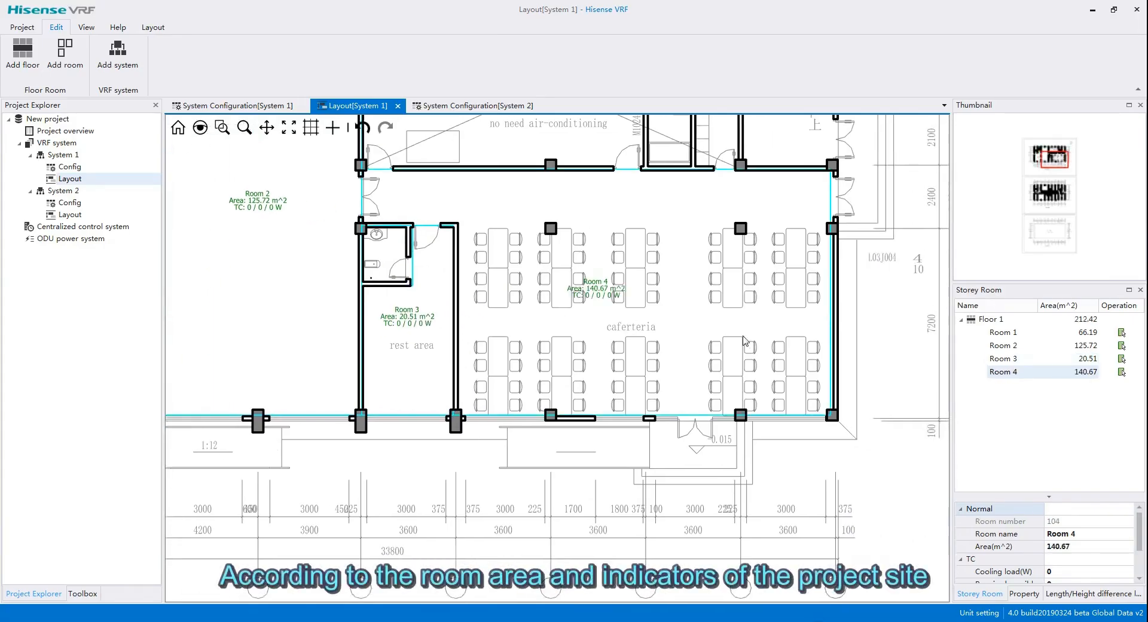
Step: Set the cooling factor to 200 W/m² and the heating factor to 150 W/m² for Rooms 1 to 4 together
drag(581, 287, 586, 260)
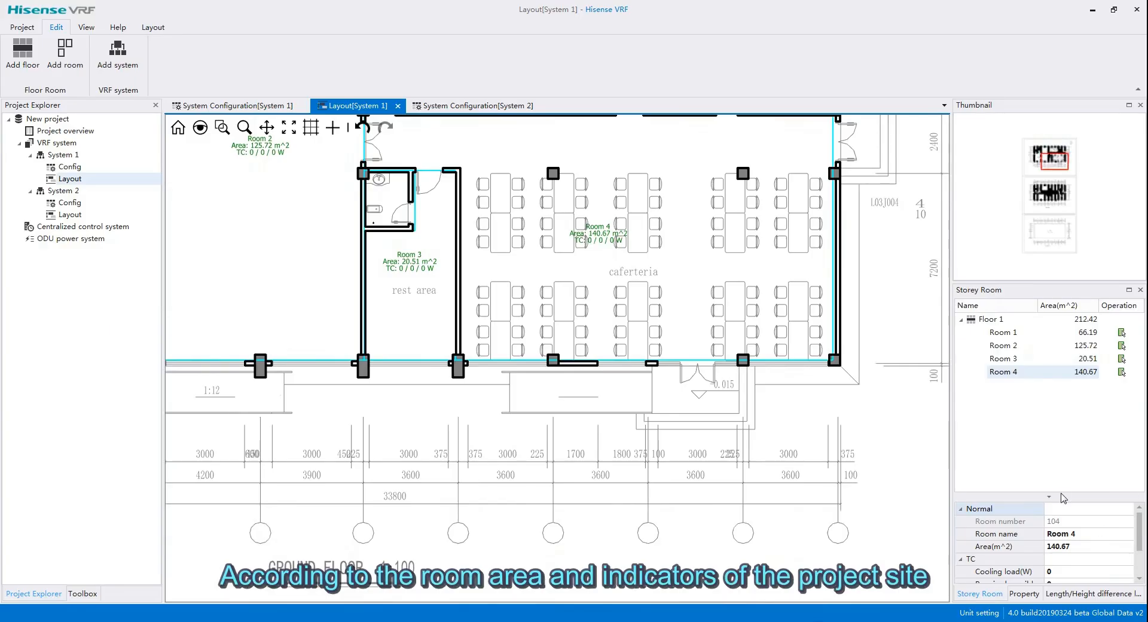
drag(1064, 496, 1060, 444)
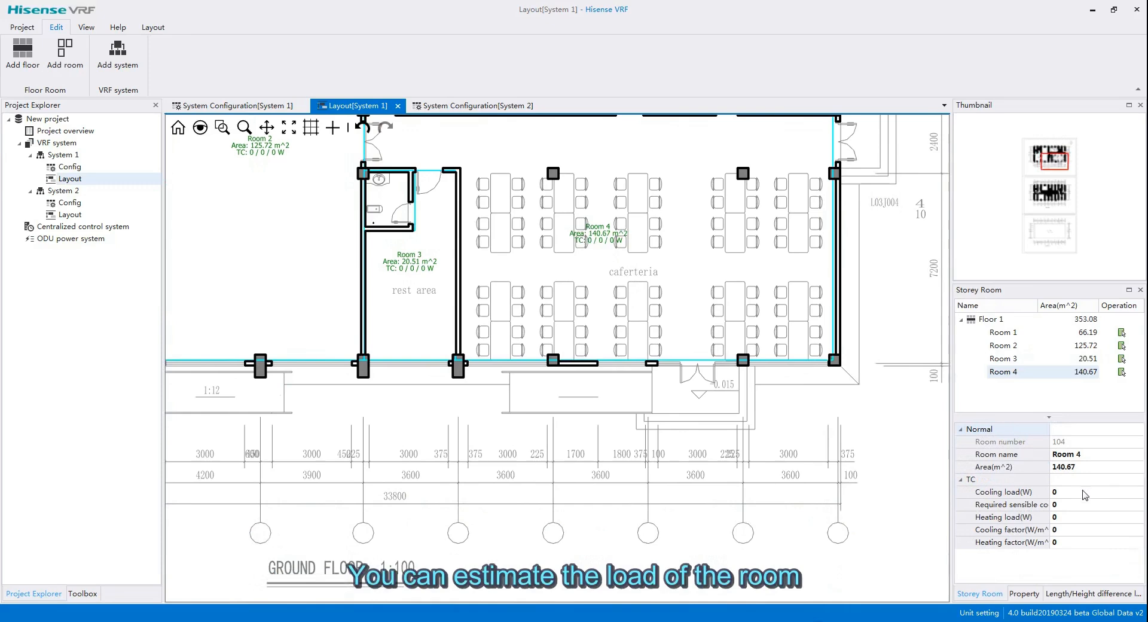
click(1070, 530)
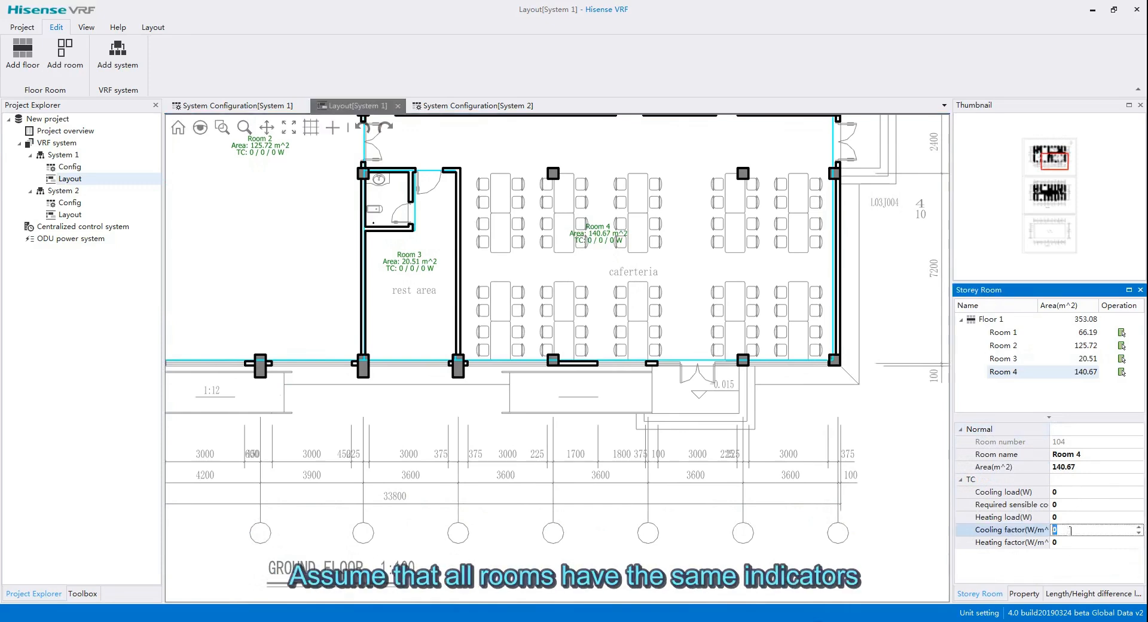
click(1071, 542)
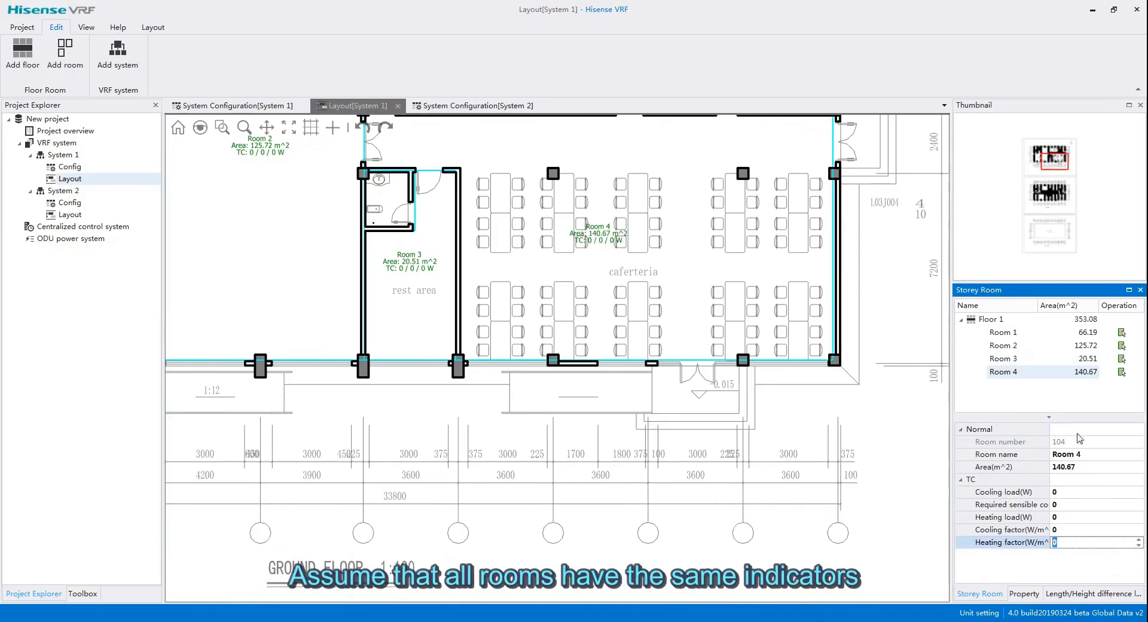
shift+click(1016, 333)
click(1068, 529)
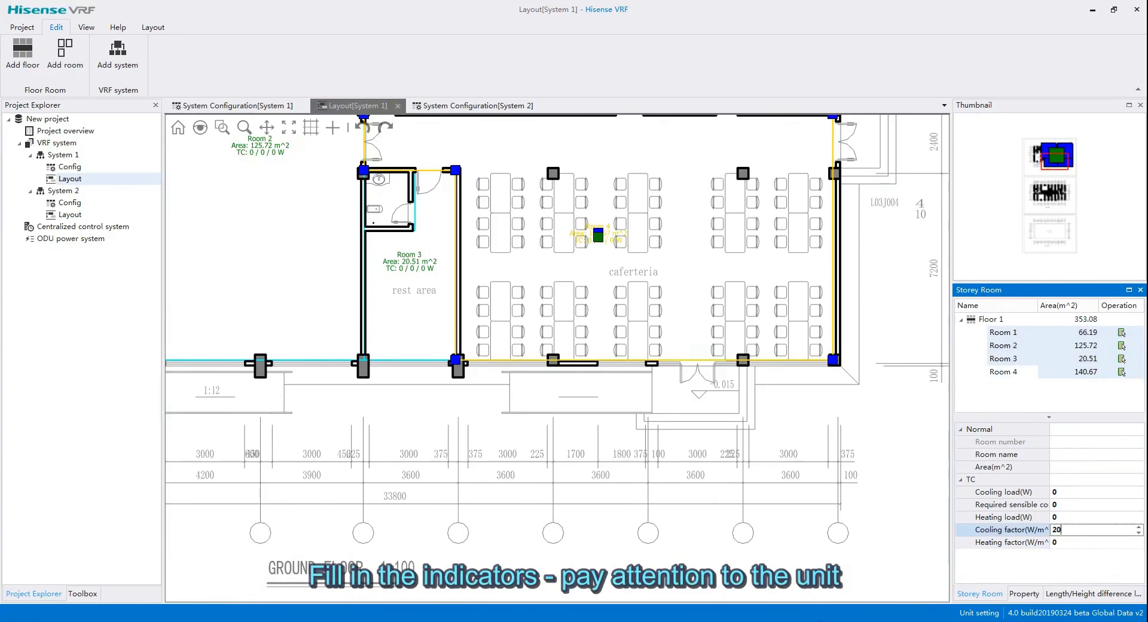
click(1073, 544)
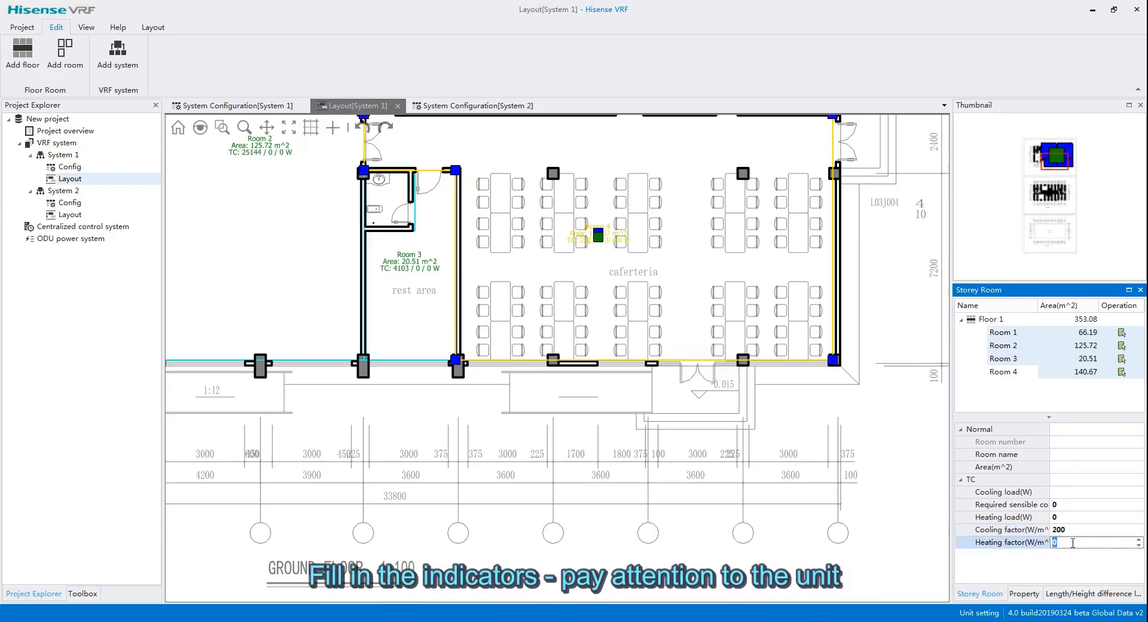
text(15)
text(0)
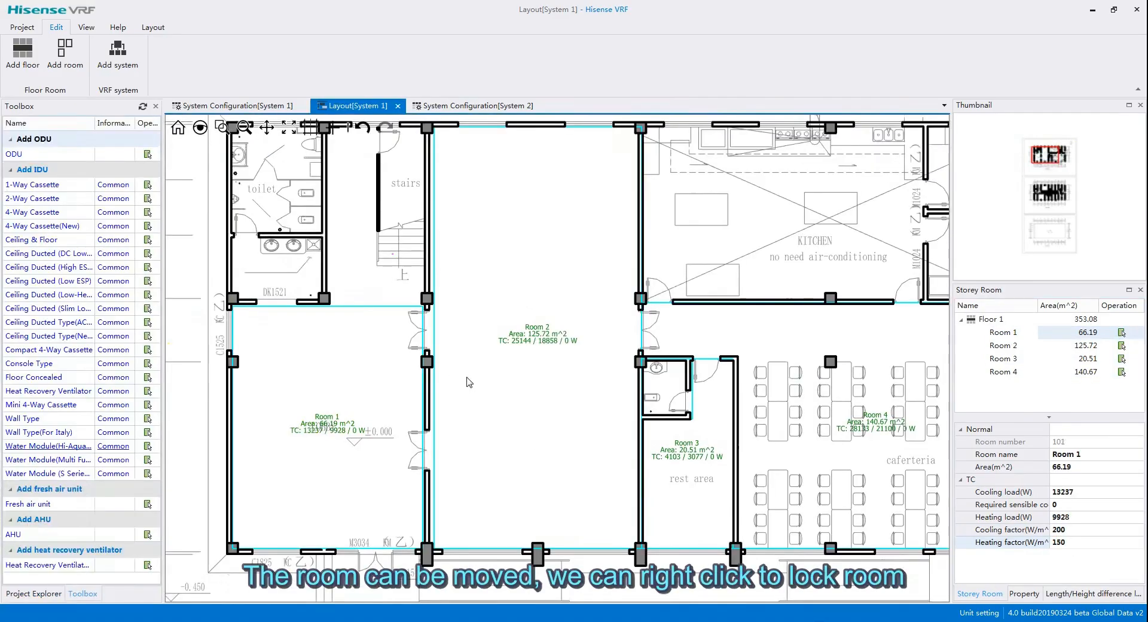
Step: Lock the rooms in the System 1 layout against being moved
click(357, 308)
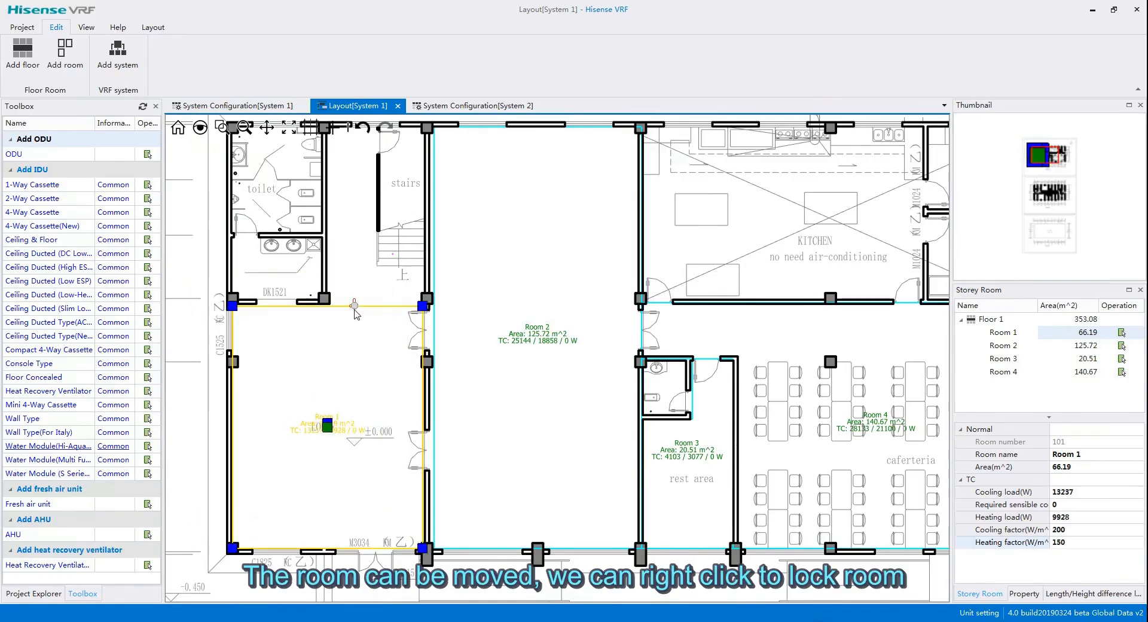
click(490, 288)
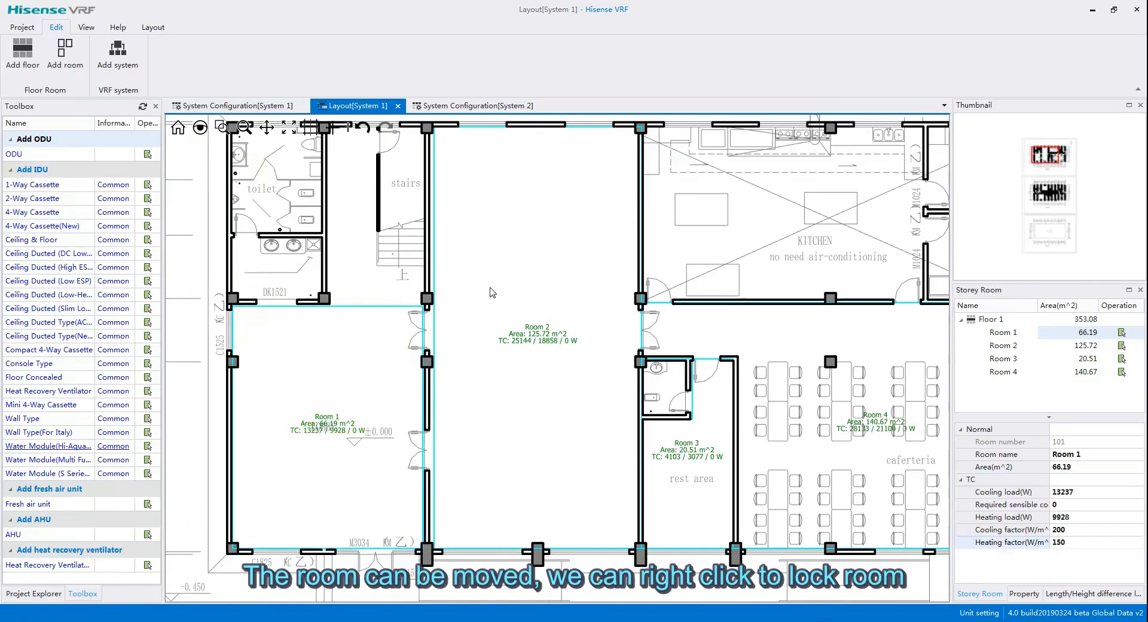
right_click(492, 292)
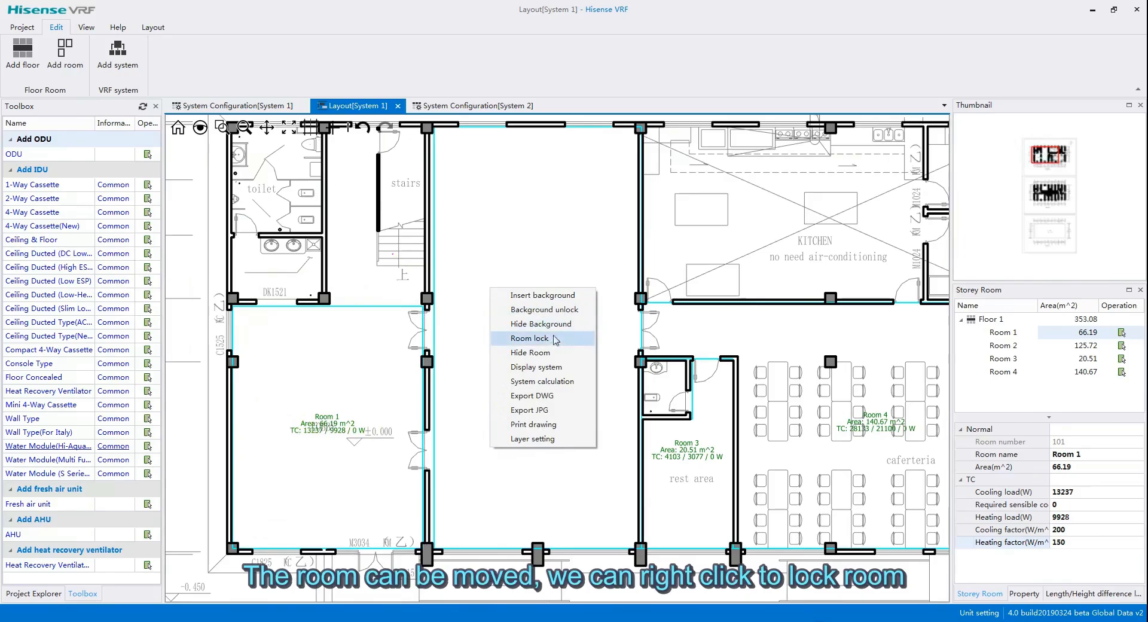
click(530, 338)
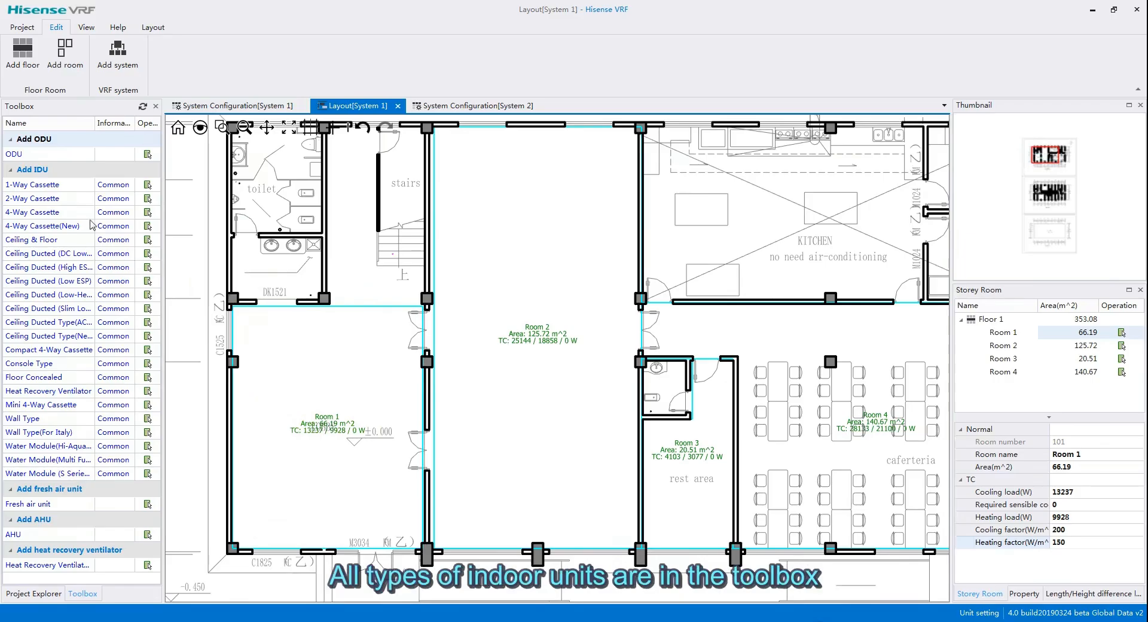
Step: Select two AVD-38UX2SCL indoor units of type Ceiling Ducted (Low ESP) for Room 1 on Floor 1
drag(337, 370, 330, 337)
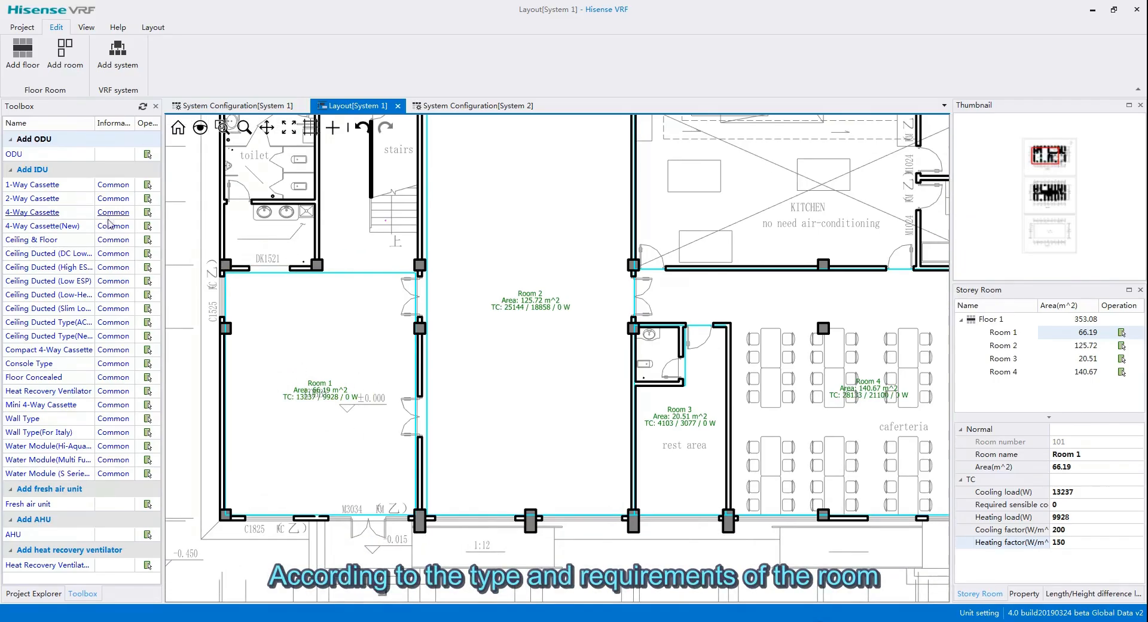
drag(310, 350, 313, 316)
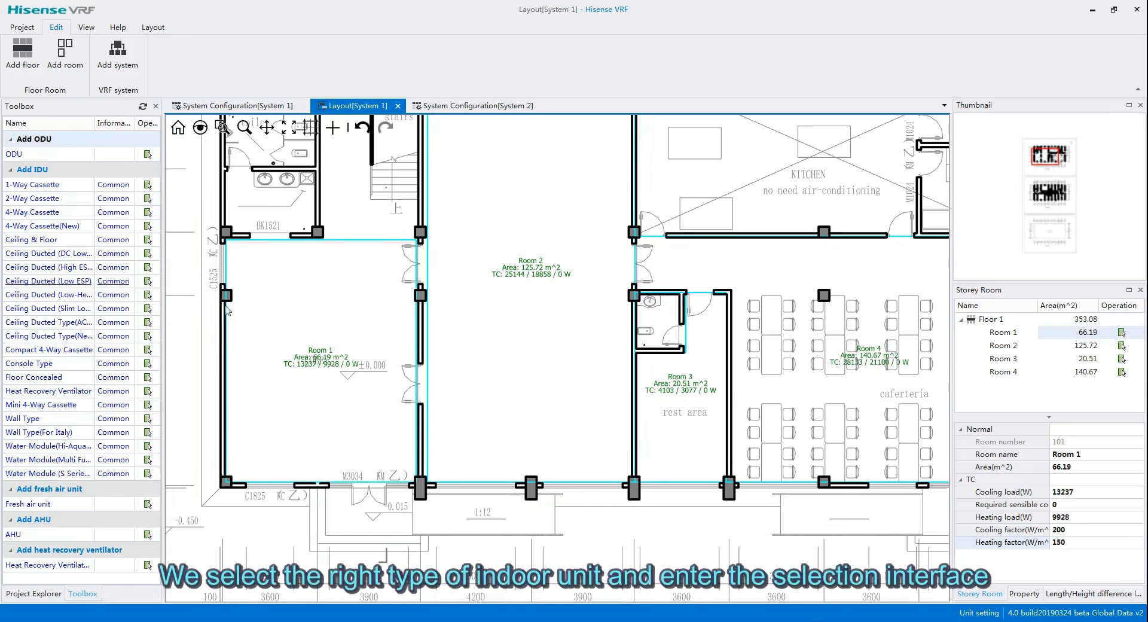
click(147, 281)
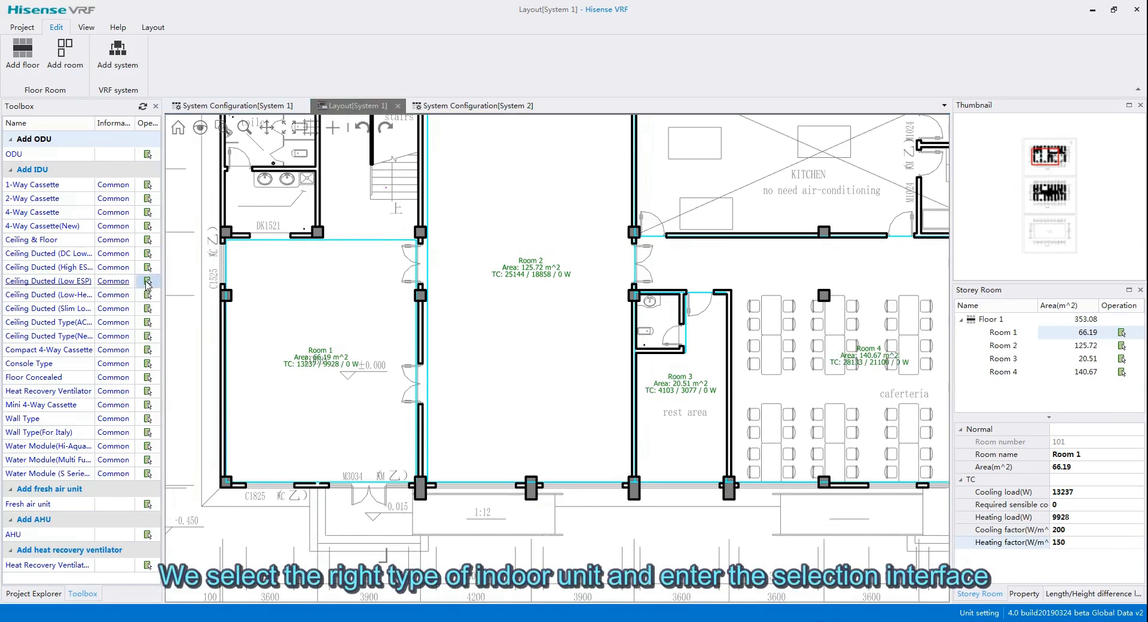
drag(541, 147, 683, 47)
click(536, 65)
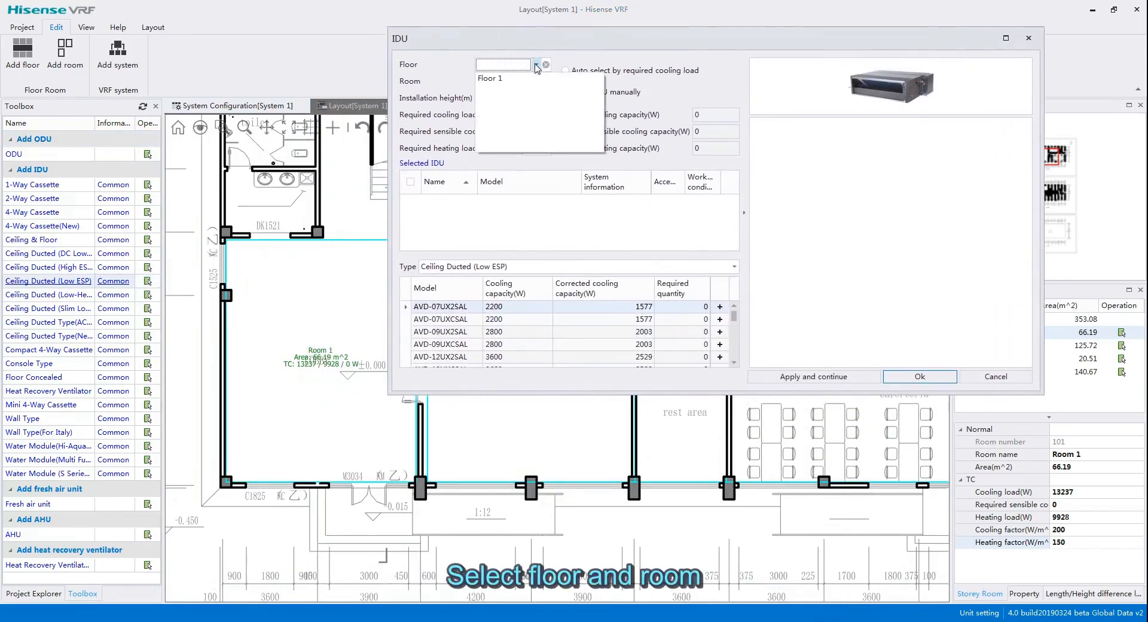
click(512, 79)
click(532, 83)
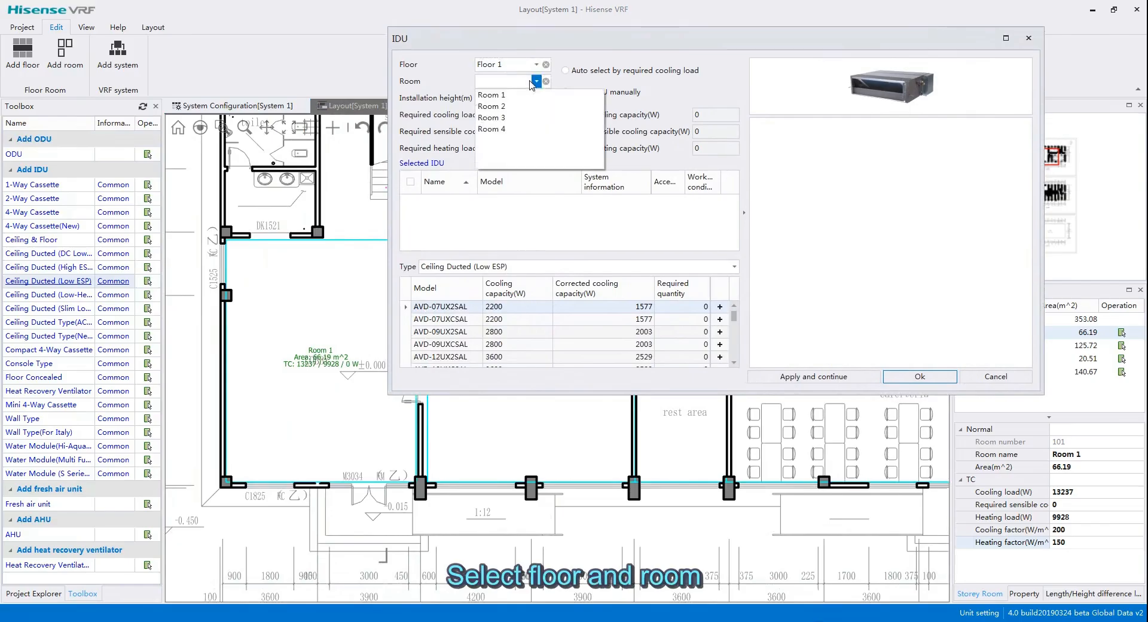
click(502, 96)
drag(734, 315, 737, 344)
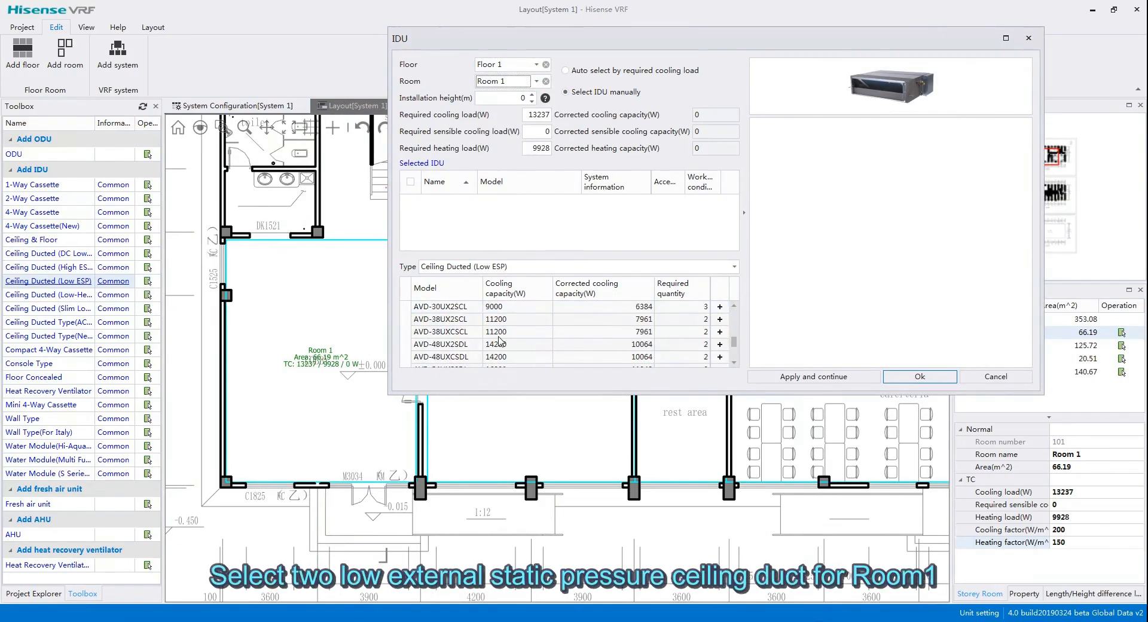
click(720, 320)
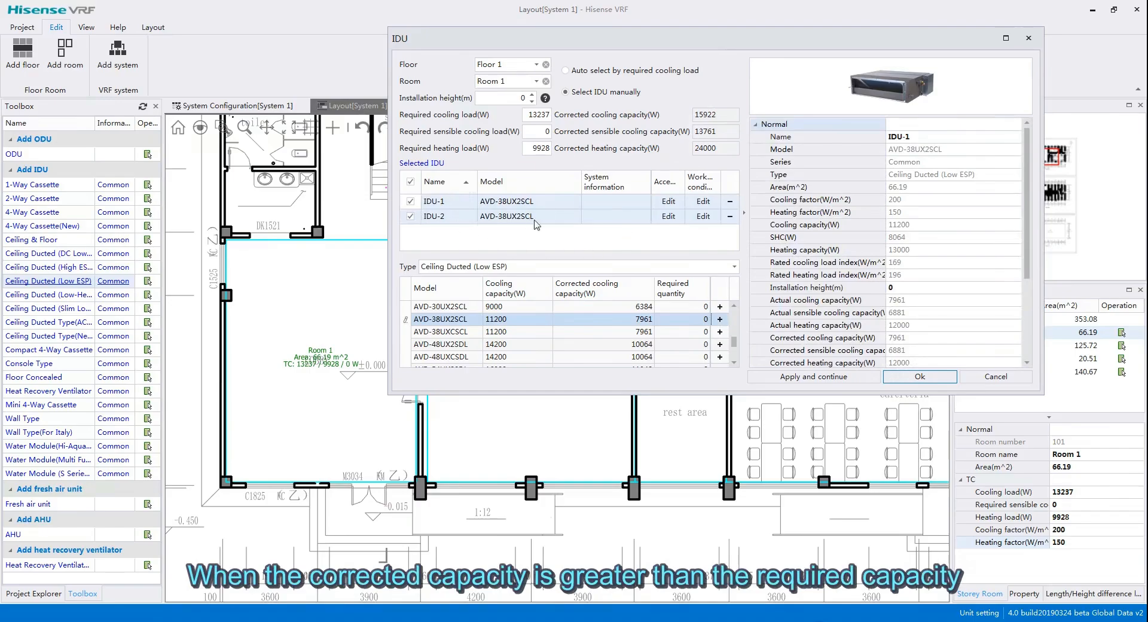
Step: Replace the second indoor unit of Room 1 with an AVD-30UXCSCL and apply the selection to continue with Room 2
click(729, 216)
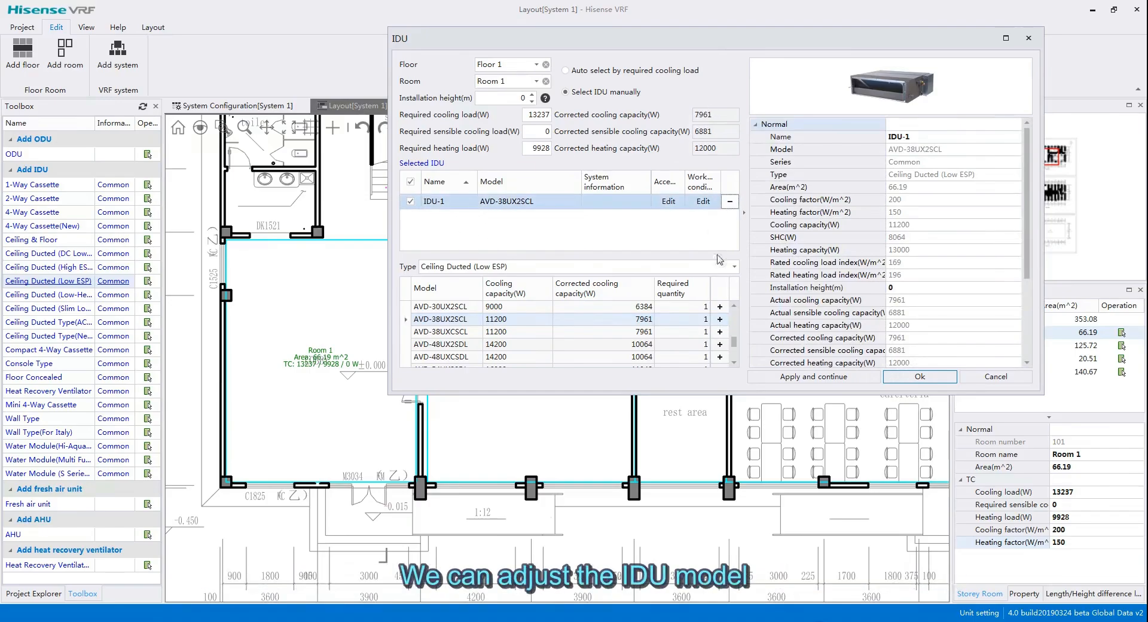
click(734, 307)
click(734, 307)
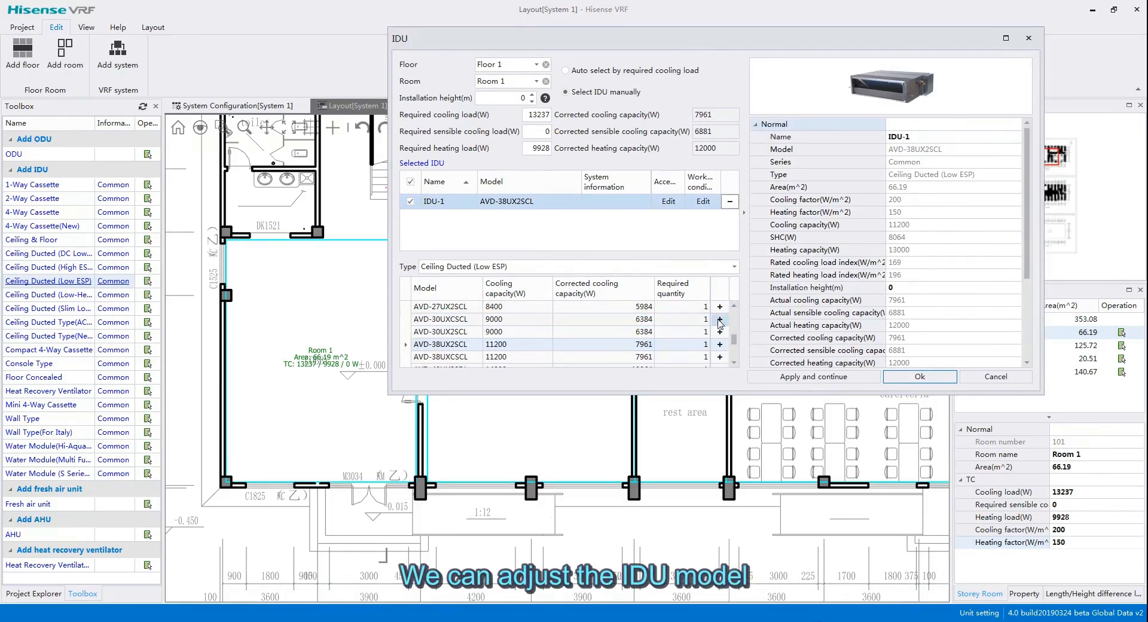
click(721, 320)
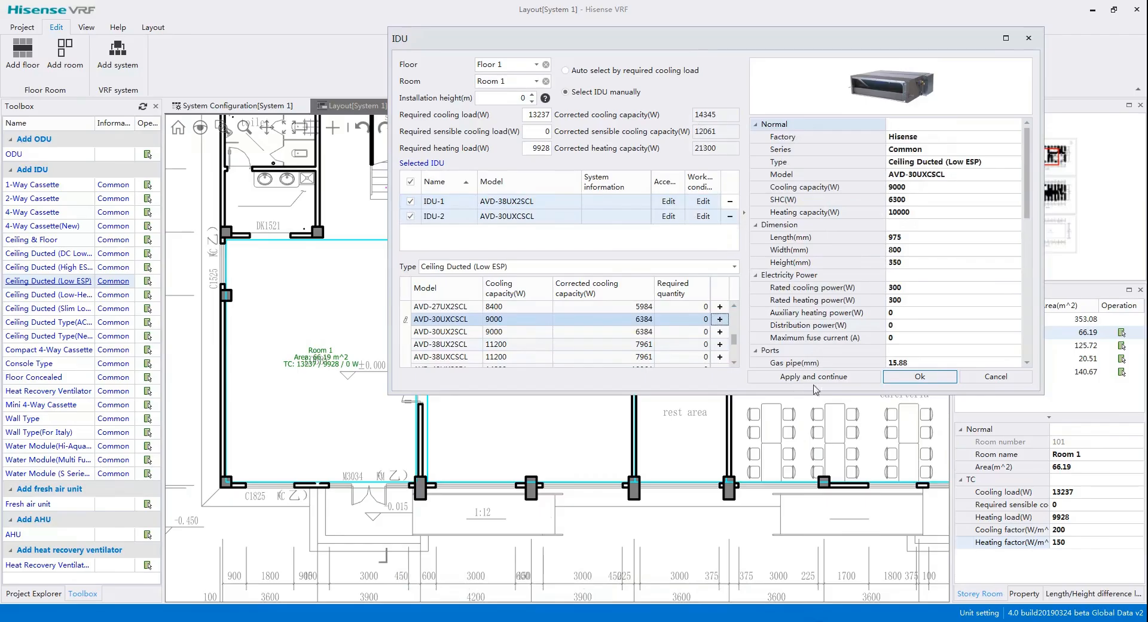
click(836, 378)
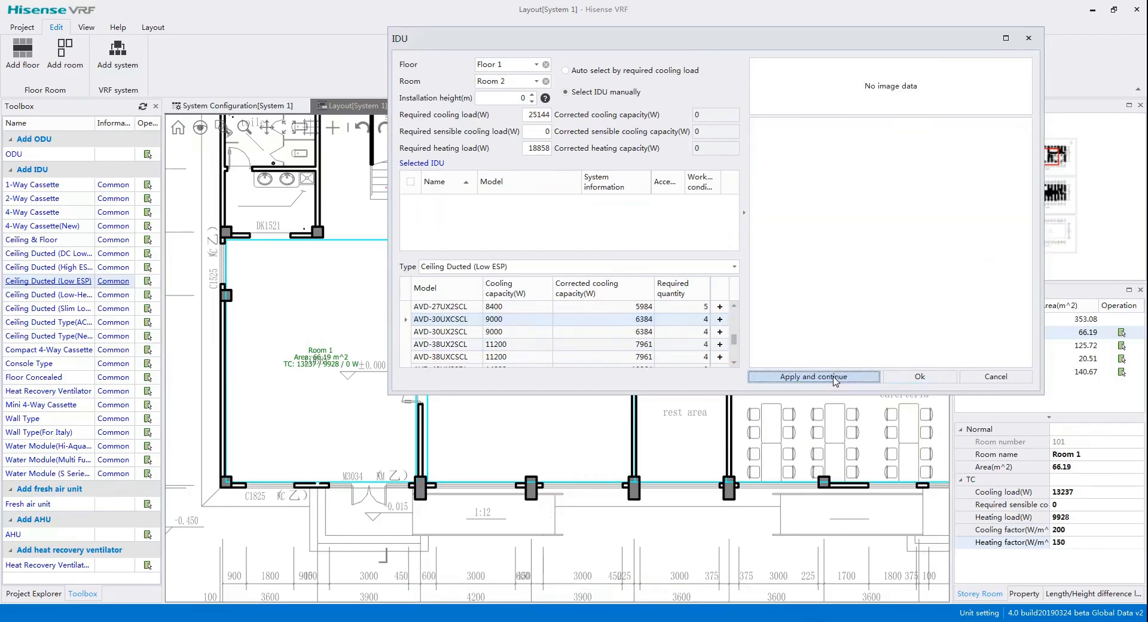
Step: Select three AVBC-38HJFKA indoor units of type 4-Way Cassette(New) for Room 2 and apply the selection
click(986, 282)
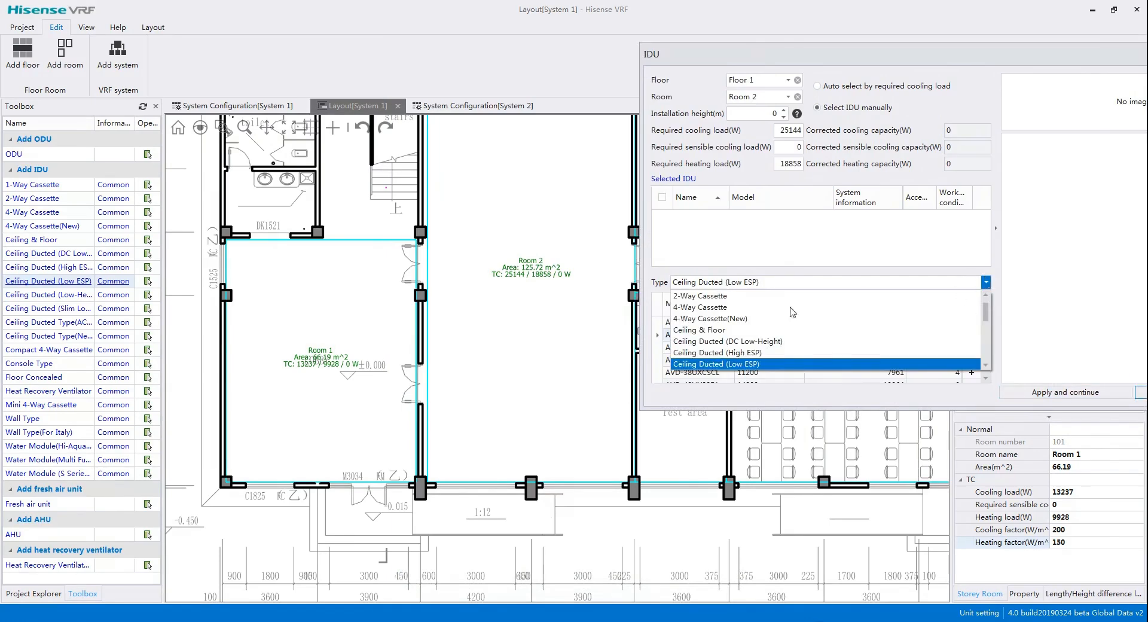
click(725, 319)
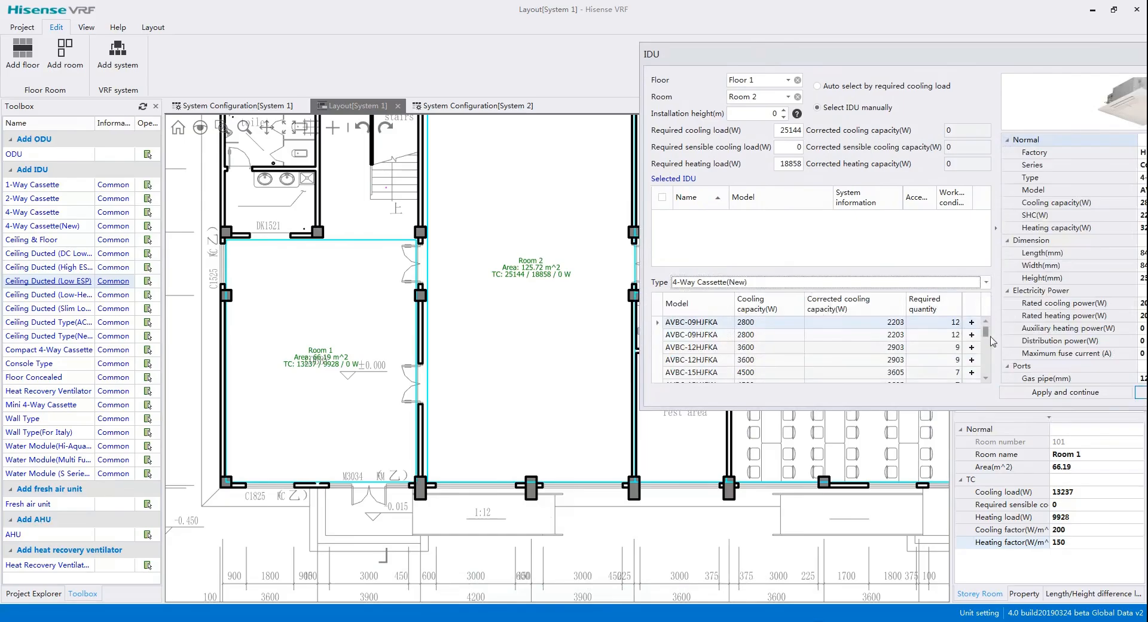
drag(987, 333, 987, 359)
click(972, 359)
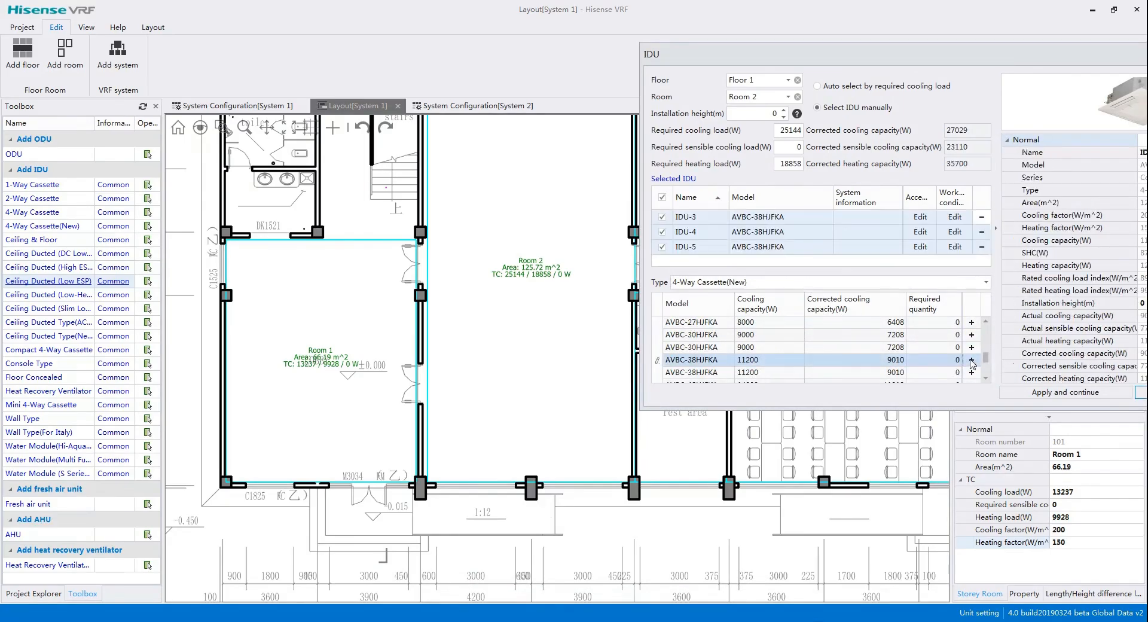
click(1066, 391)
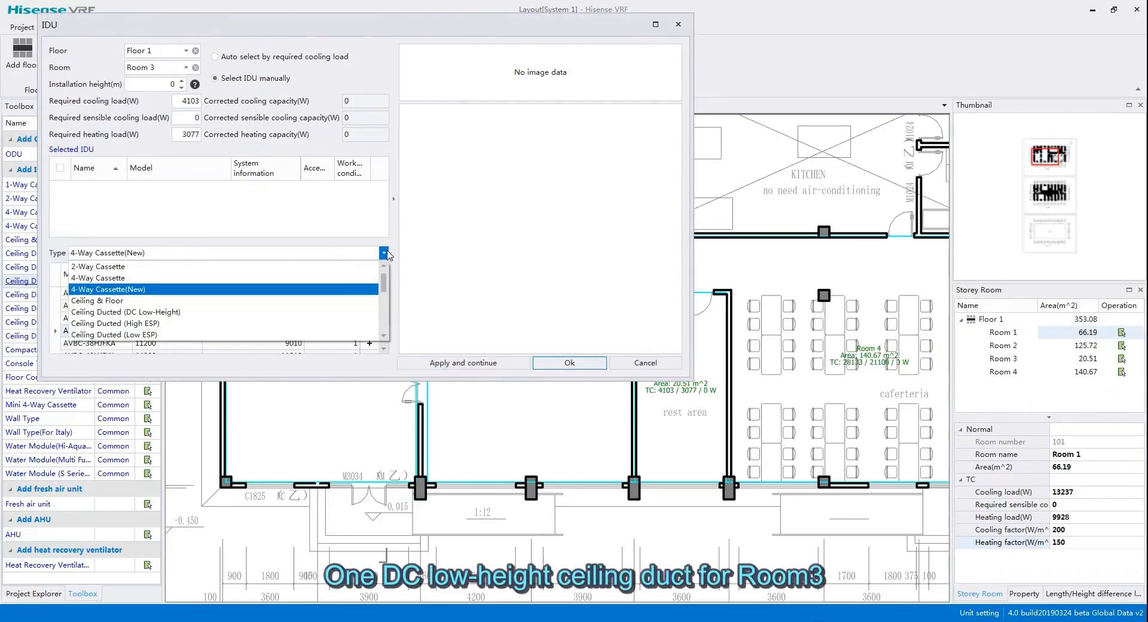
Step: Auto-select one AVE-19HJFDL indoor unit of type Ceiling Ducted Type(New DC Low-height) for Room 3 by required cooling load and apply it
drag(384, 286, 385, 298)
click(131, 312)
click(243, 293)
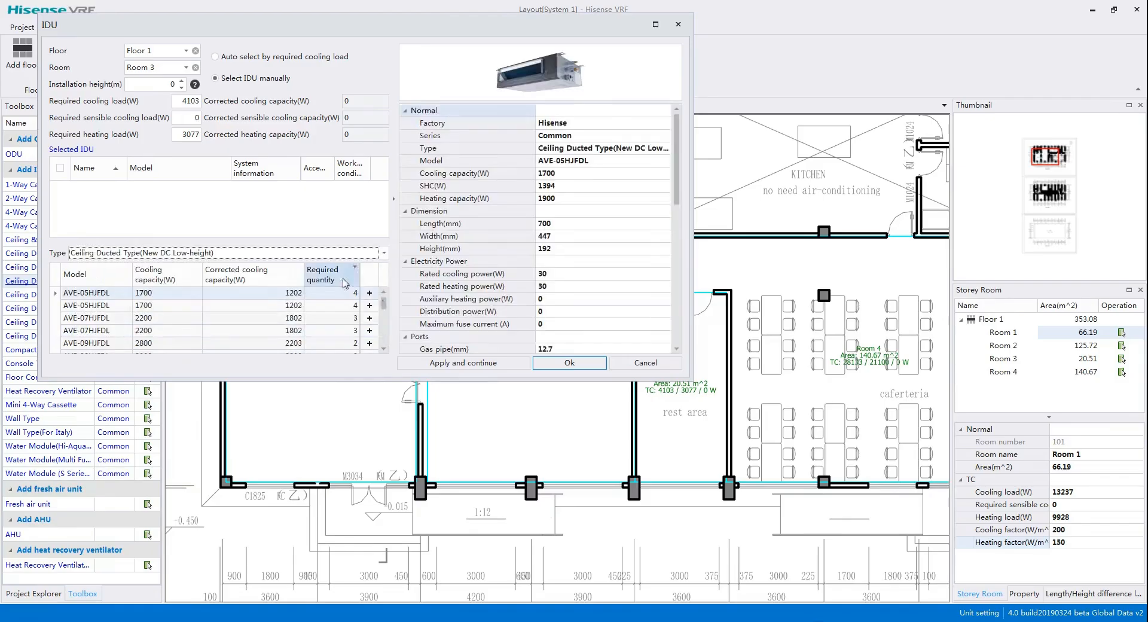
click(226, 58)
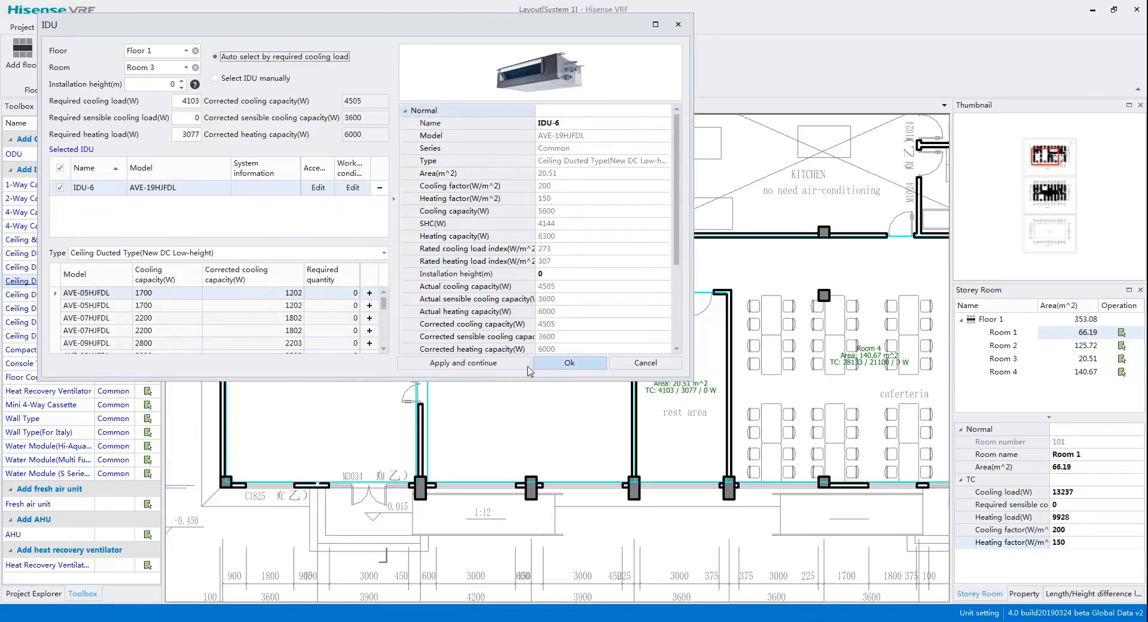
click(495, 364)
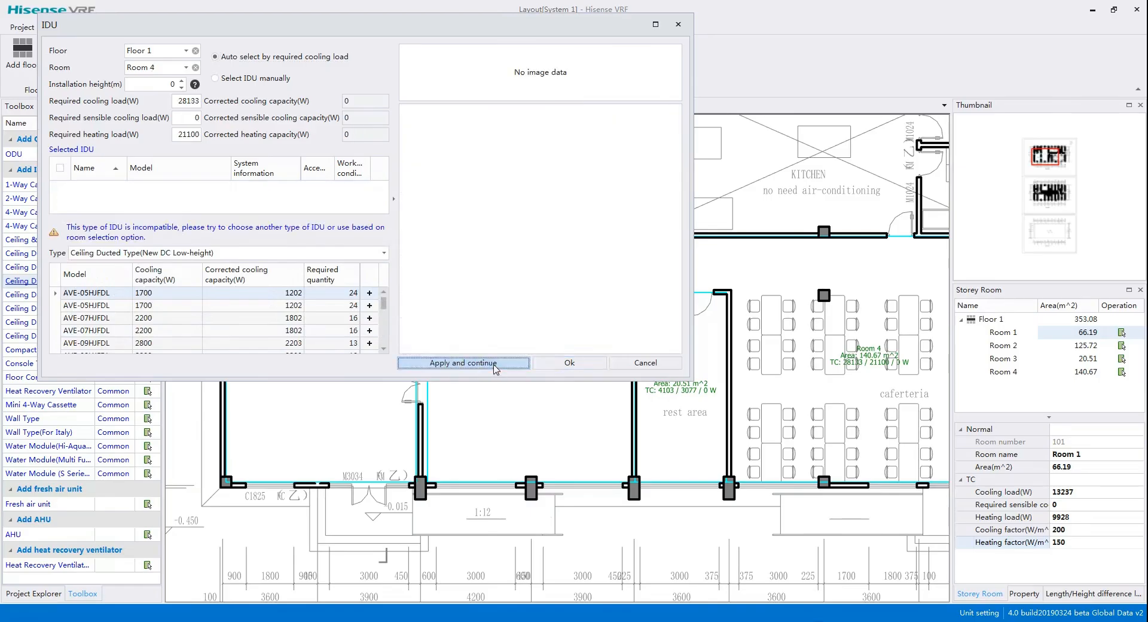
Step: Manually select four AVD-38UXCSCH indoor units of type Ceiling Ducted (High ESP) for Room 4 and finish the indoor unit selection
drag(382, 300, 381, 322)
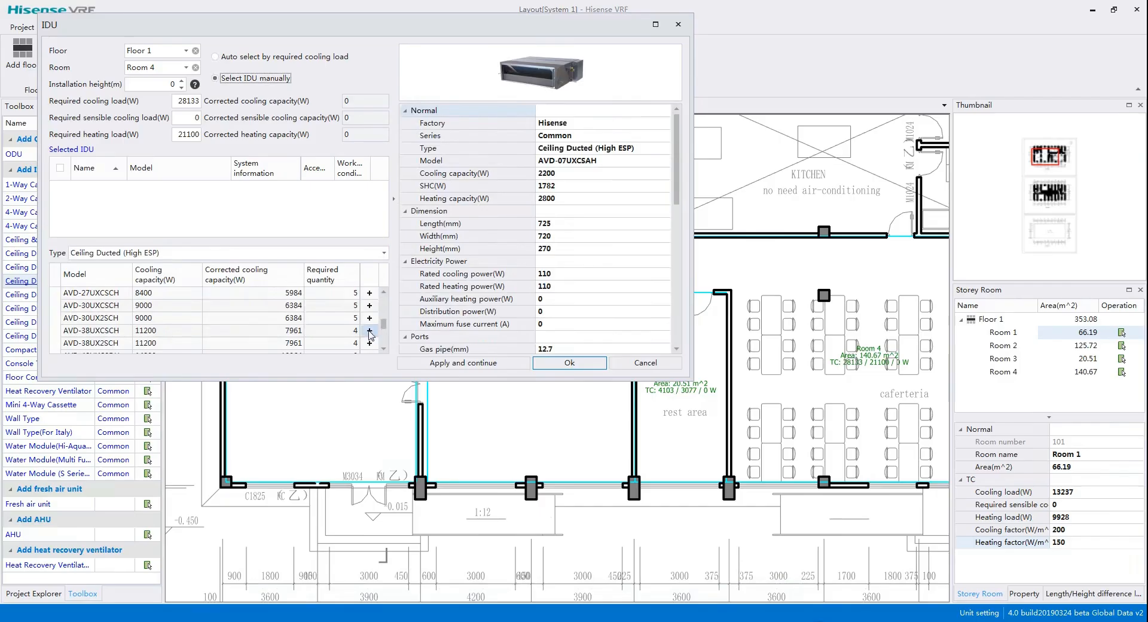
click(369, 331)
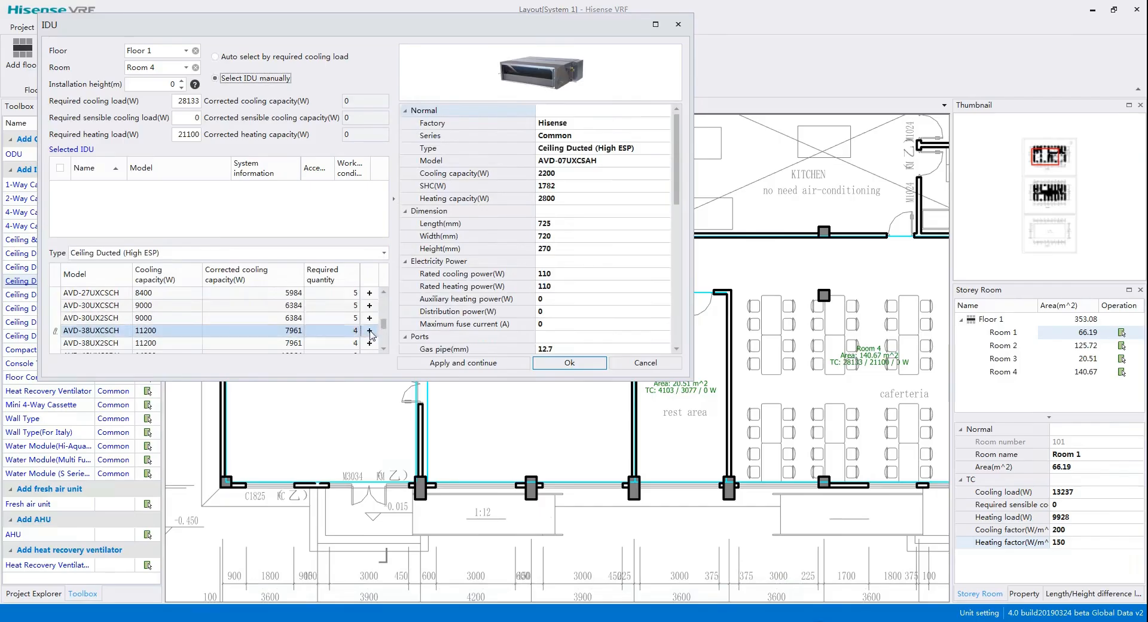
click(567, 363)
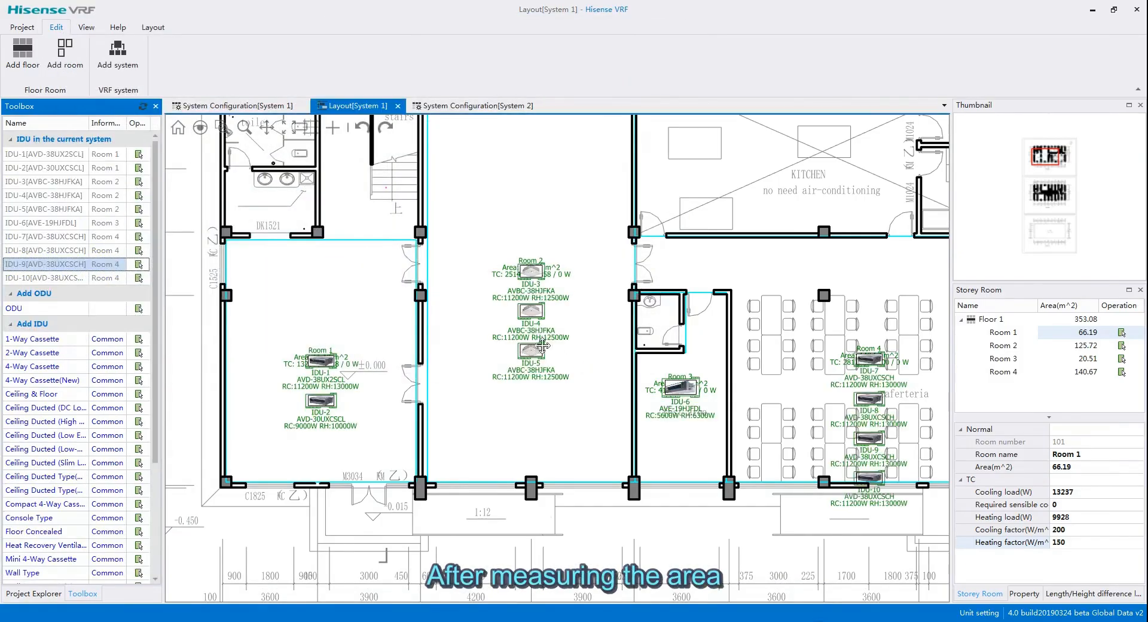
Step: Move IDU-1 and IDU-2 towards the outer left wall of Room 1, aligned one above the other
drag(589, 369, 502, 319)
drag(617, 307, 720, 358)
click(335, 366)
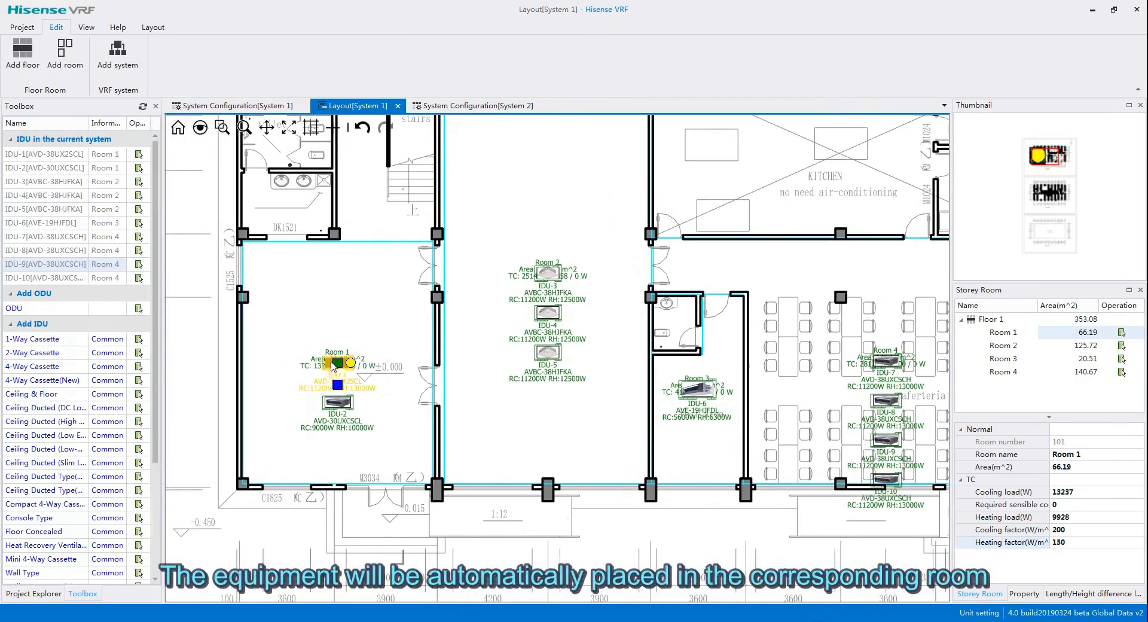
drag(333, 352, 280, 323)
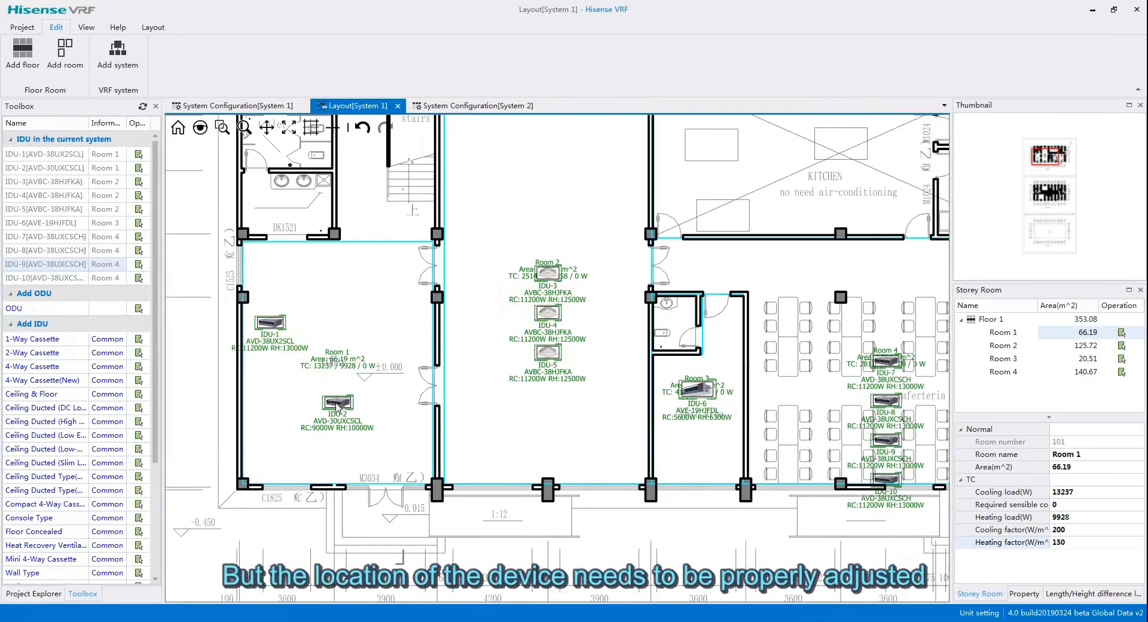
click(337, 405)
drag(322, 405, 269, 409)
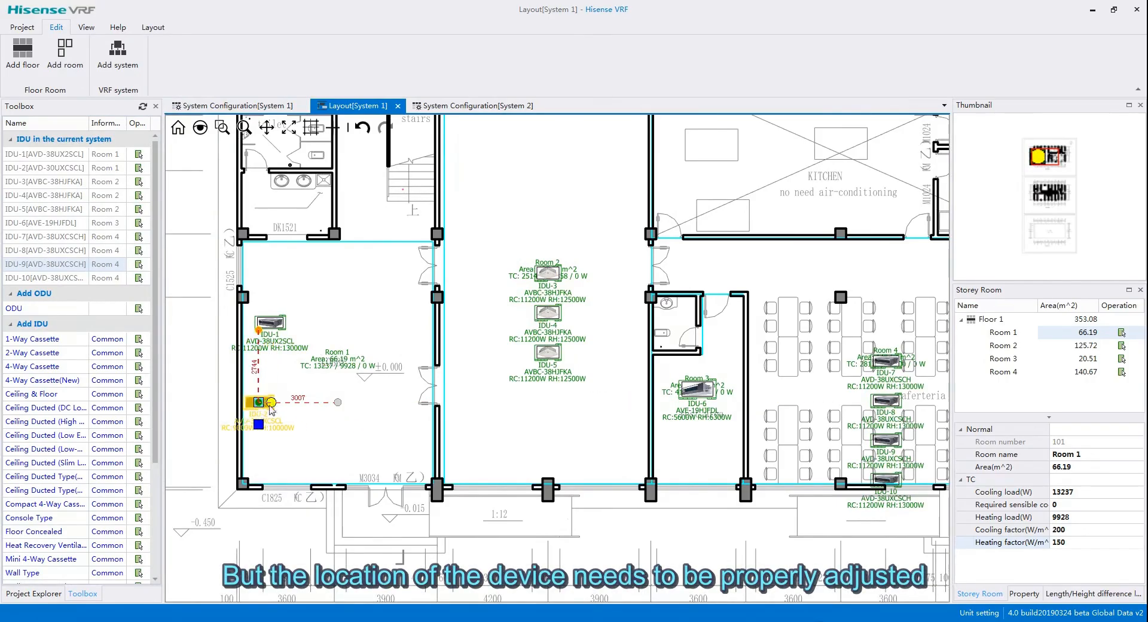
drag(270, 409, 270, 409)
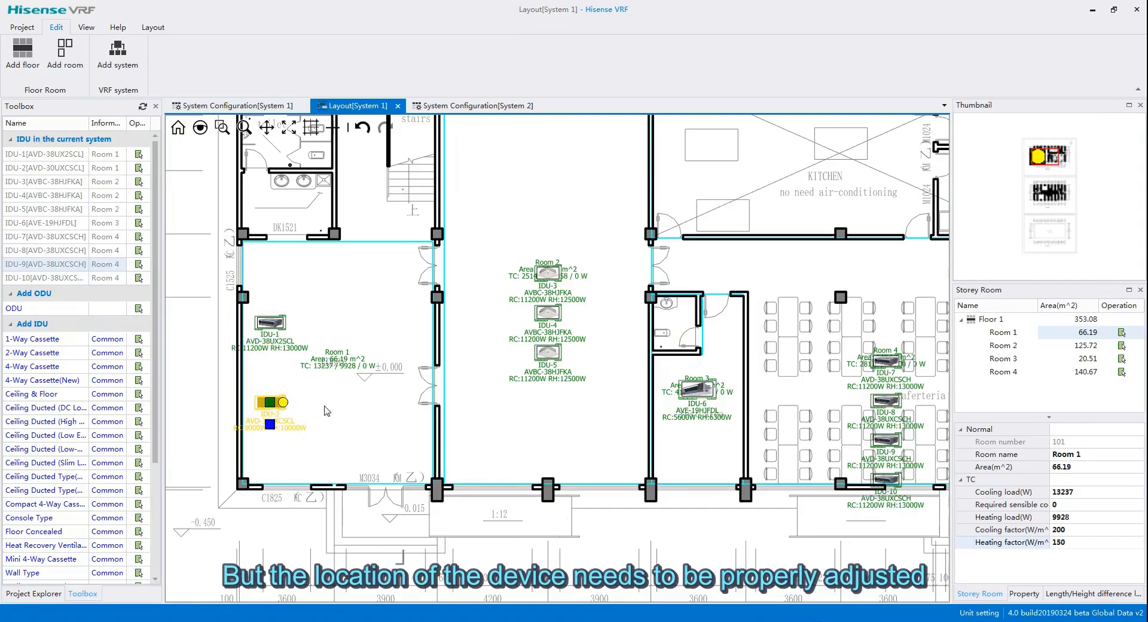
click(328, 411)
Step: Set the equipment display in the drawing settings to DWG format
click(153, 27)
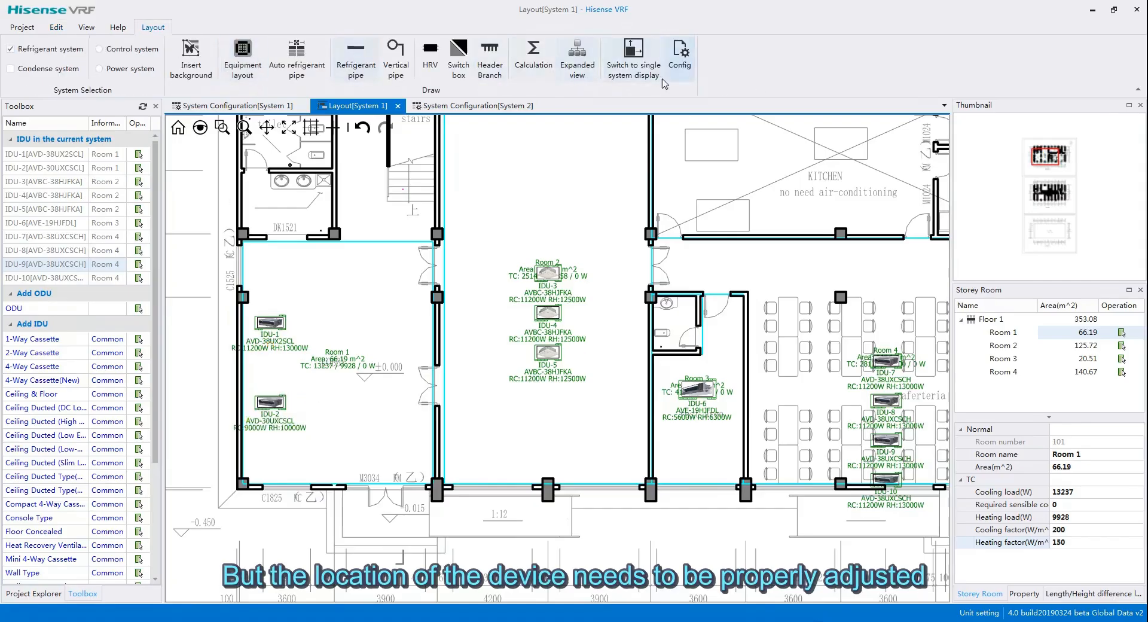
click(679, 58)
click(669, 260)
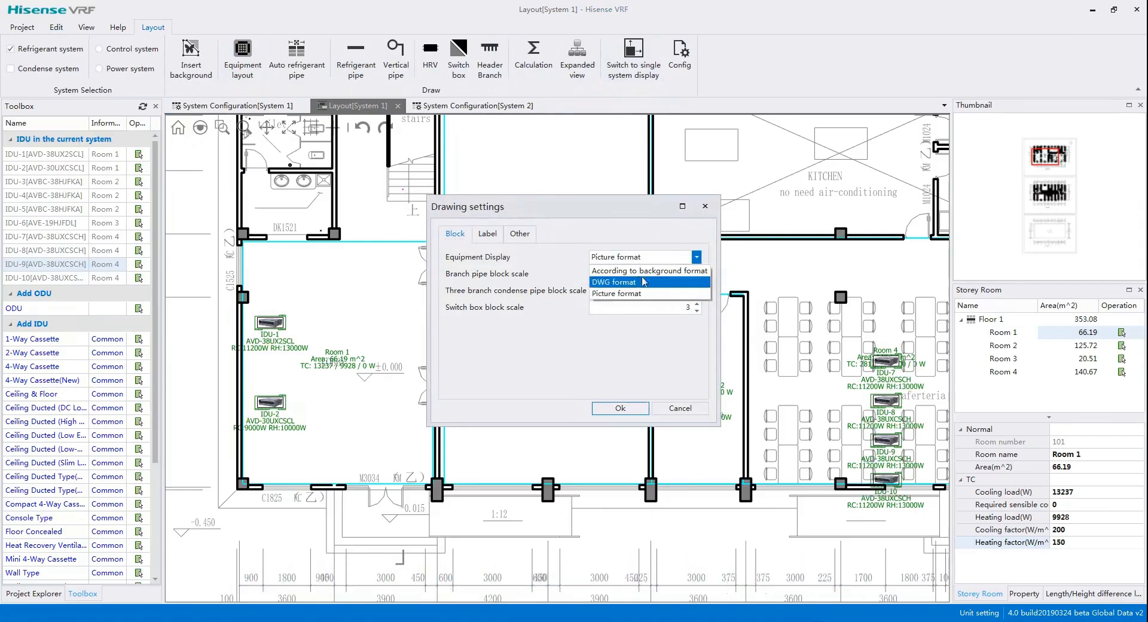
click(637, 282)
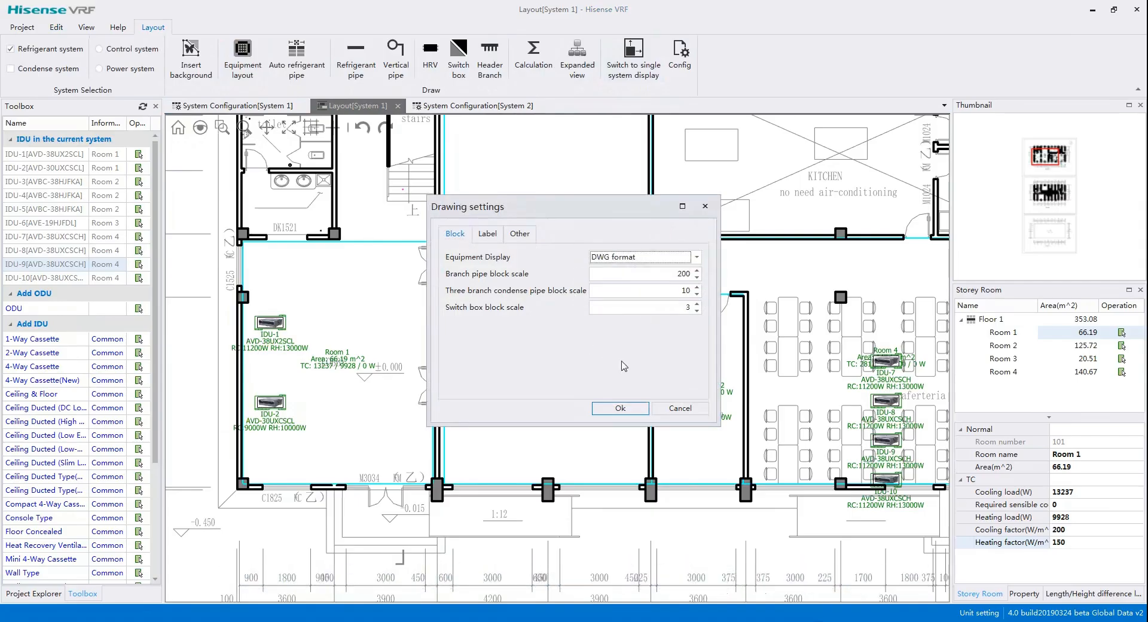
click(622, 408)
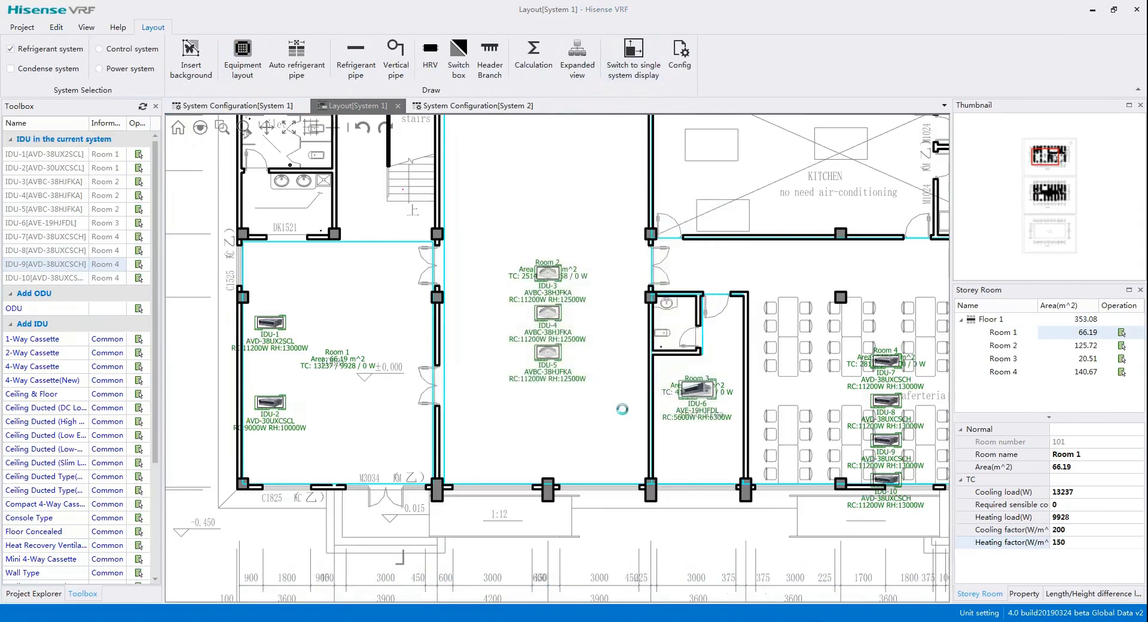
Step: Rotate IDU-1 and IDU-2 in Room 1 a quarter turn to face into the room, and arrange the other rooms' indoor units
drag(402, 404, 417, 382)
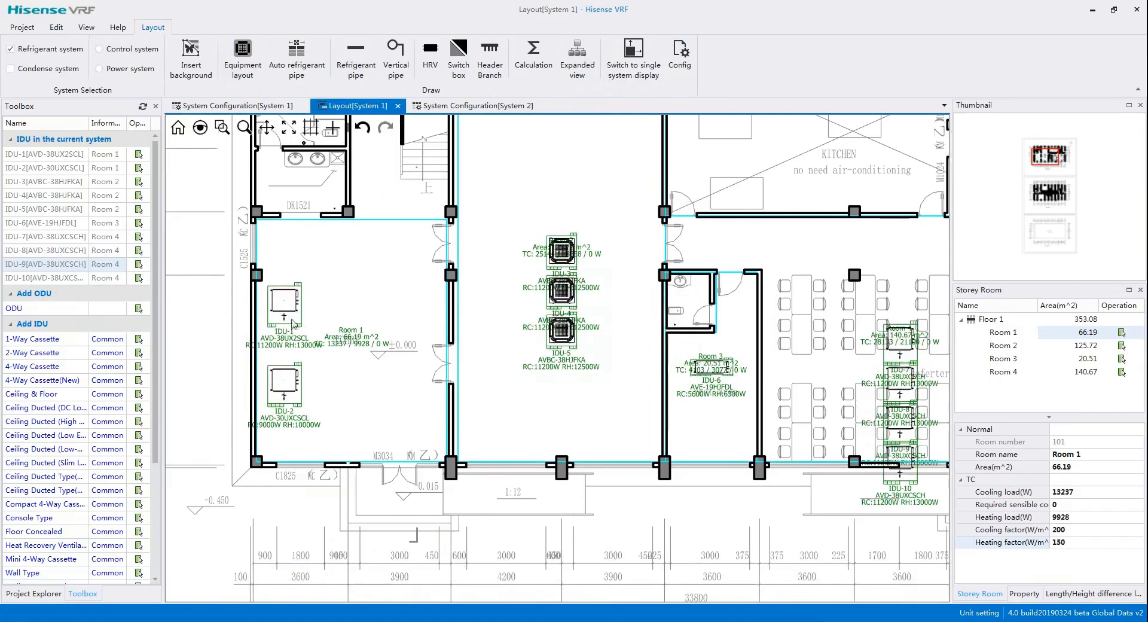
click(286, 312)
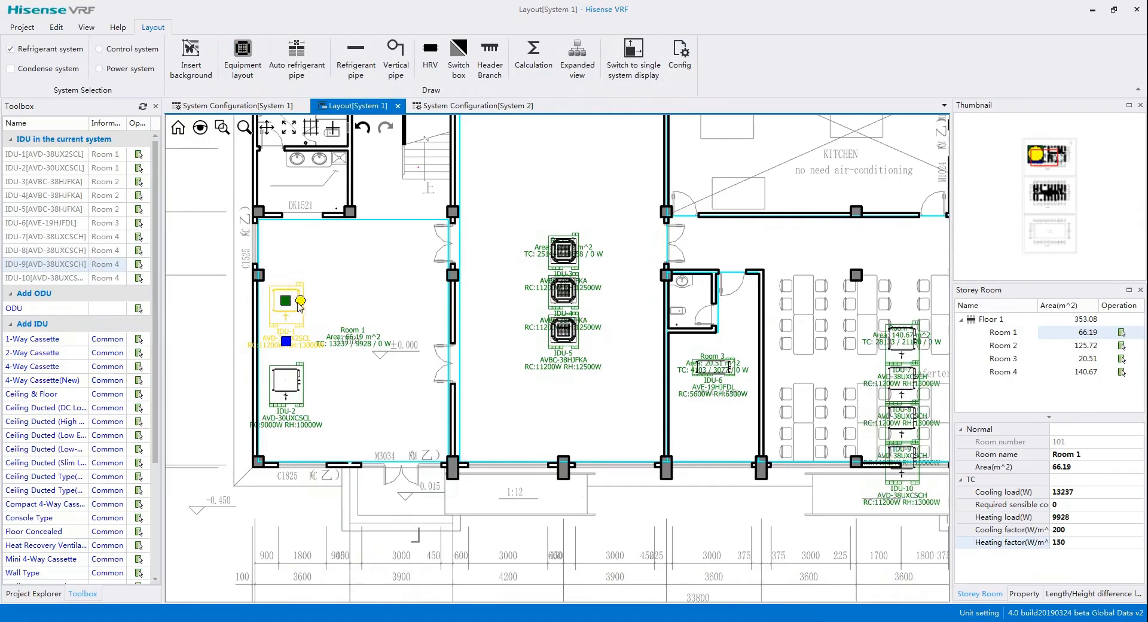
drag(301, 303, 293, 260)
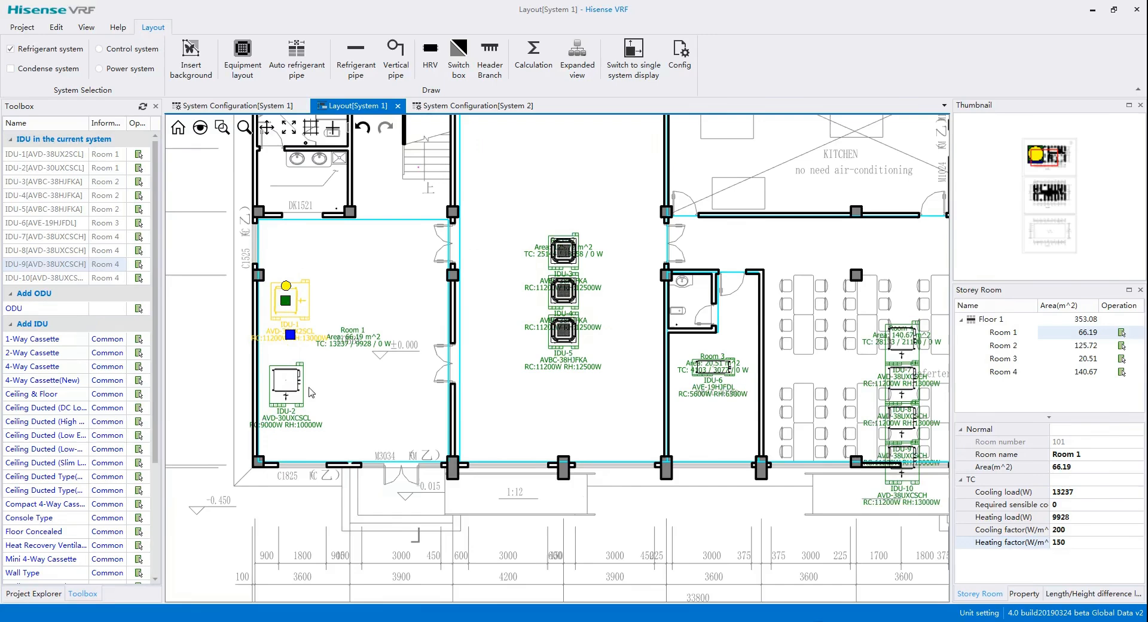
scroll(320, 340, down, 1)
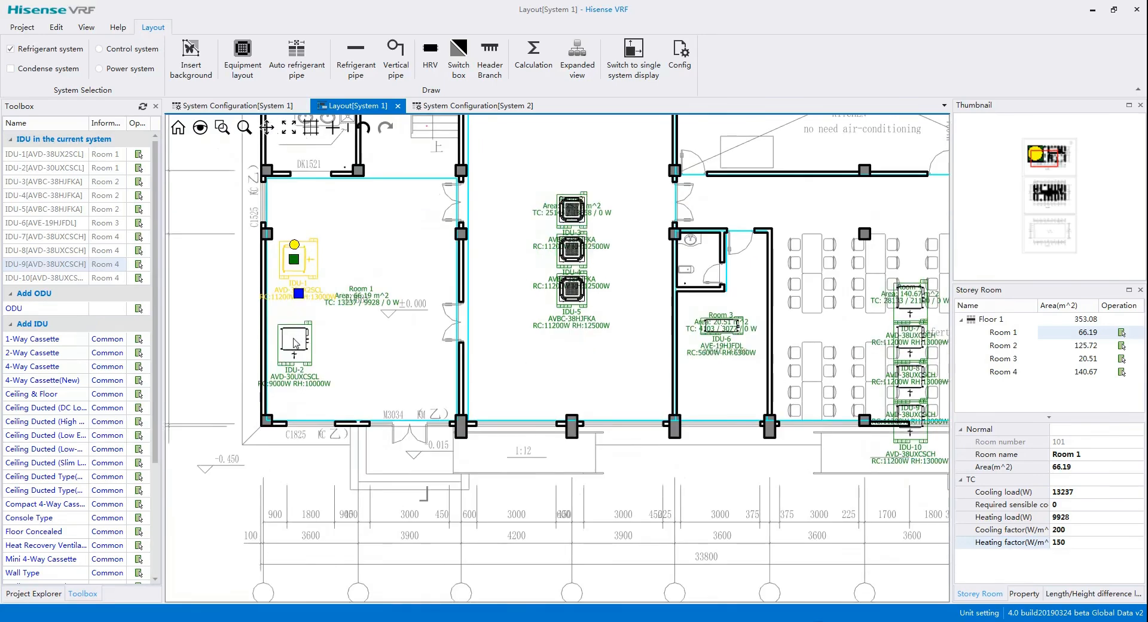
click(294, 343)
click(306, 342)
drag(309, 340, 291, 325)
drag(289, 244, 306, 159)
drag(437, 306, 387, 430)
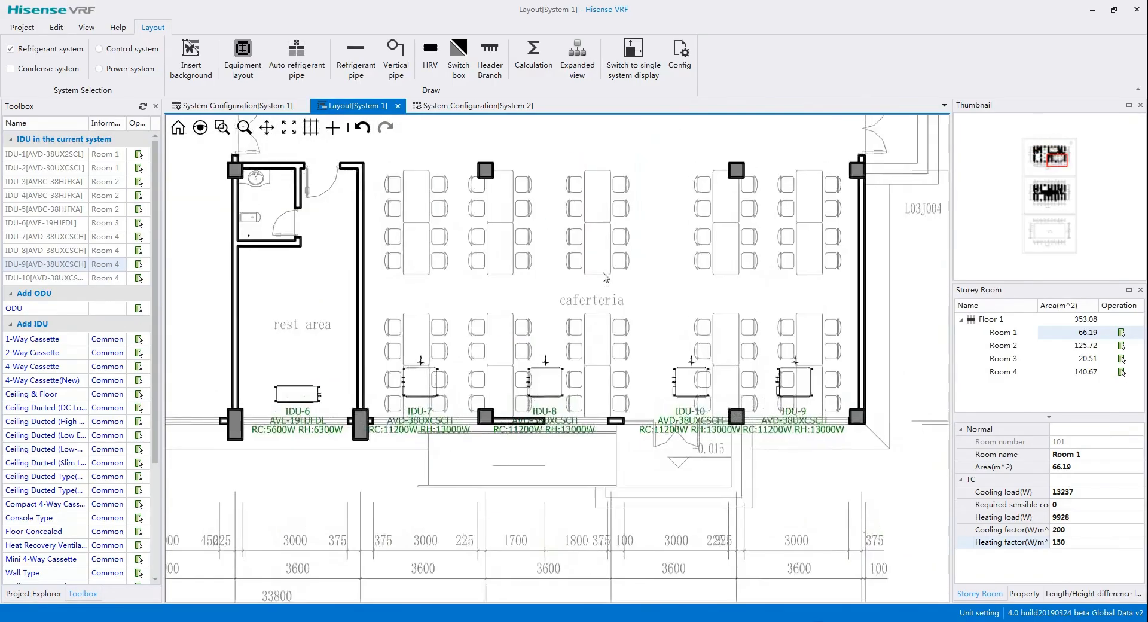
Step: Start adding an outdoor unit to the System 1 layout and choose the S Series
scroll(604, 276, down, 5)
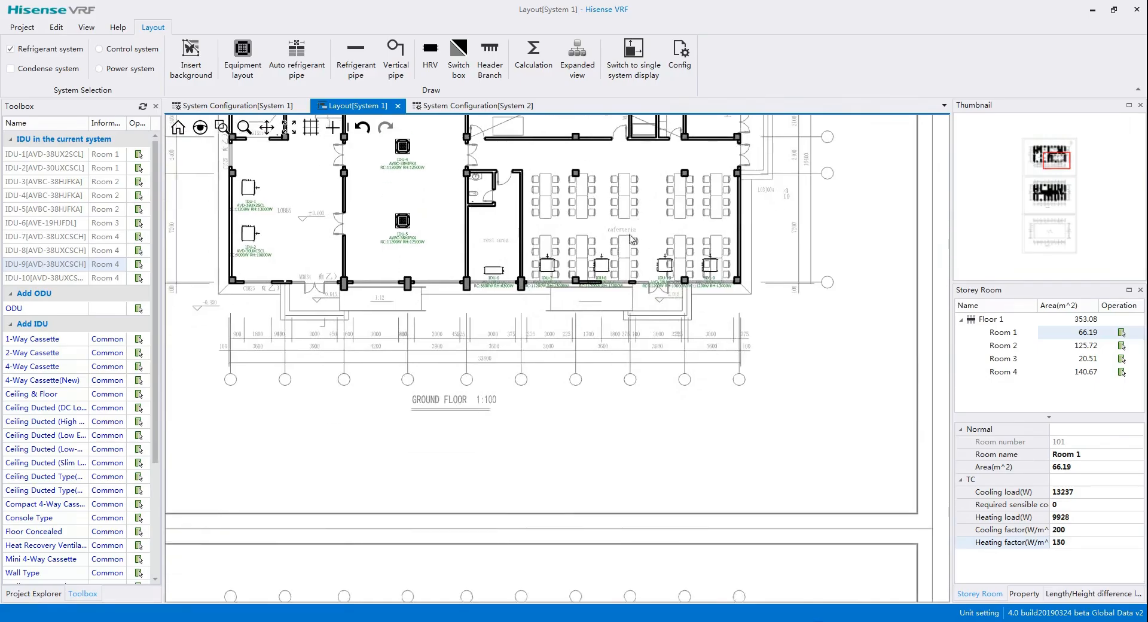
scroll(637, 239, down, 2)
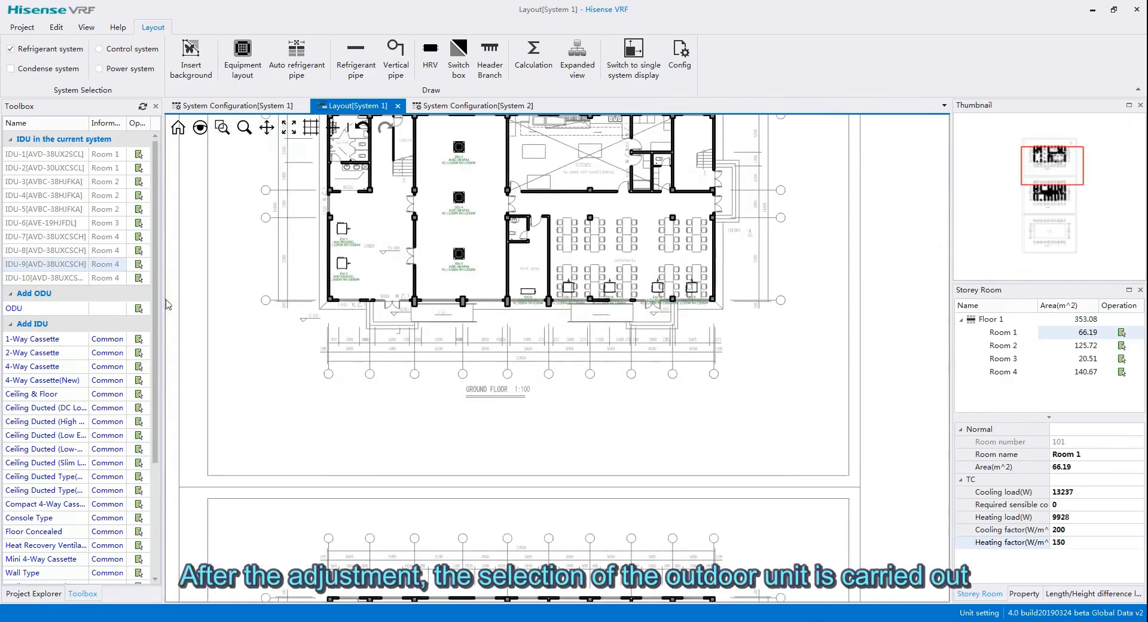
click(138, 309)
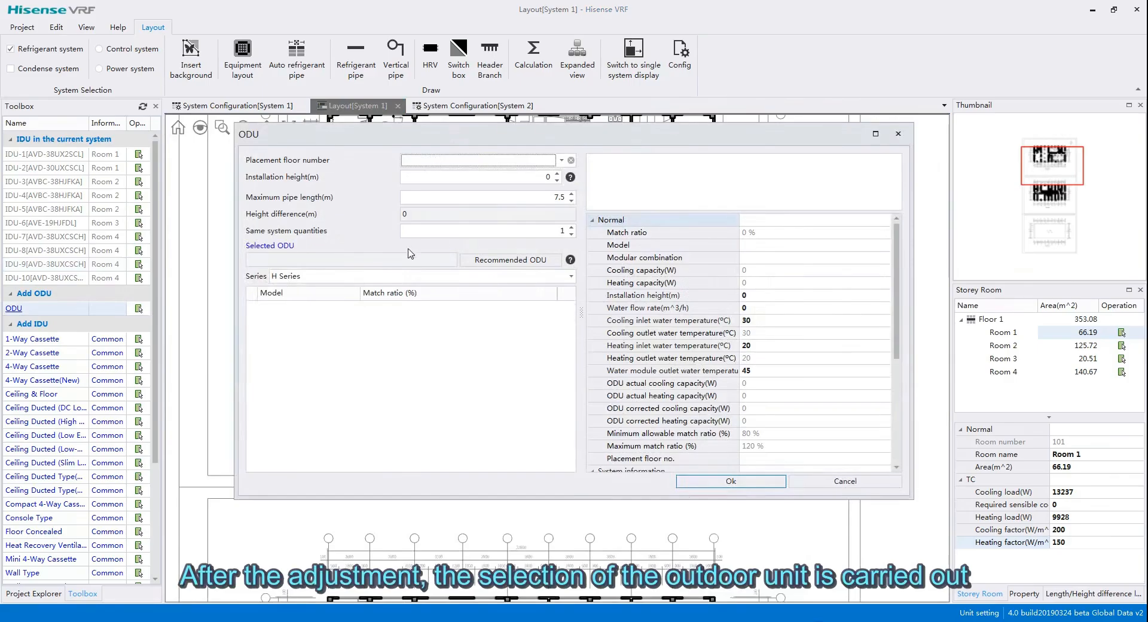
click(569, 277)
drag(570, 303, 571, 340)
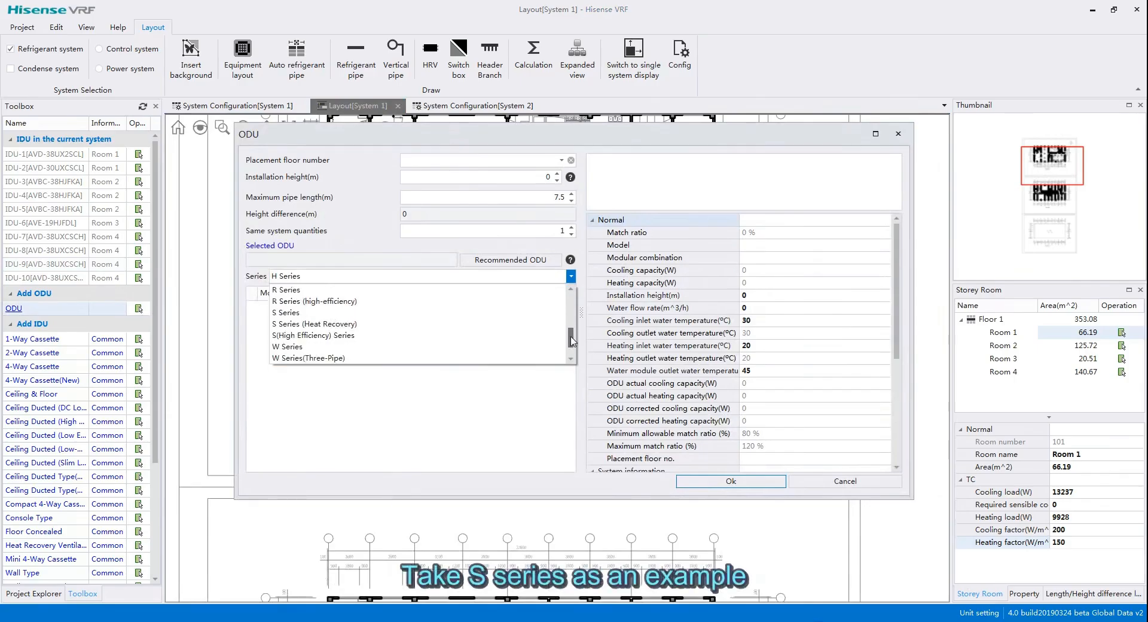
click(286, 314)
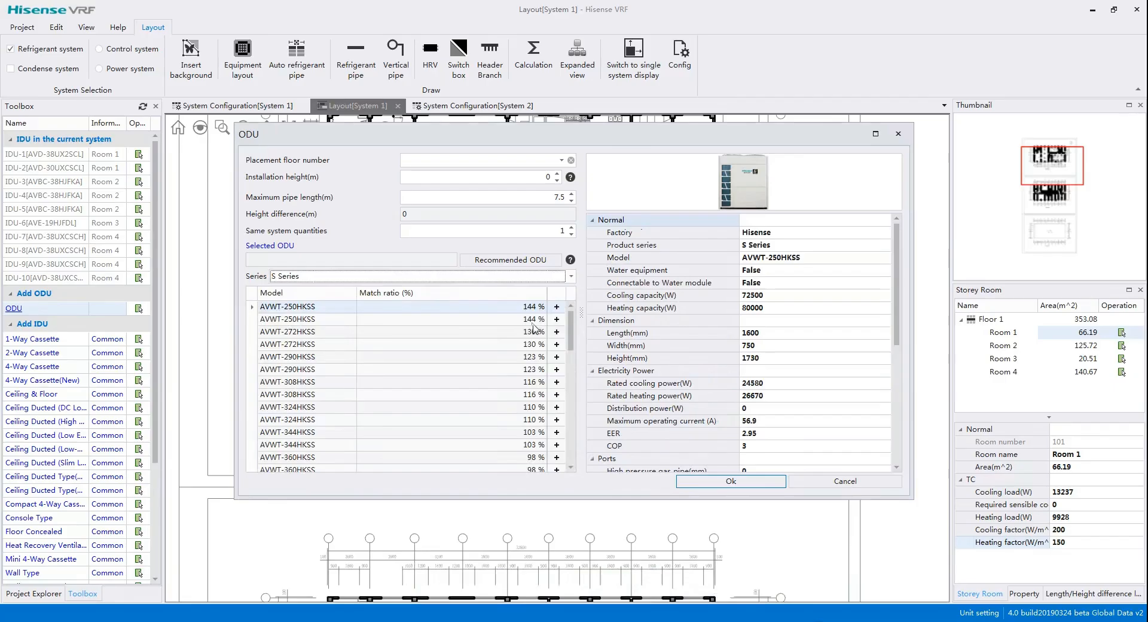
Step: Look through the S Series models and their match ratios, and have the recommended outdoor unit AVWT-360HKSS selected
drag(573, 326, 543, 464)
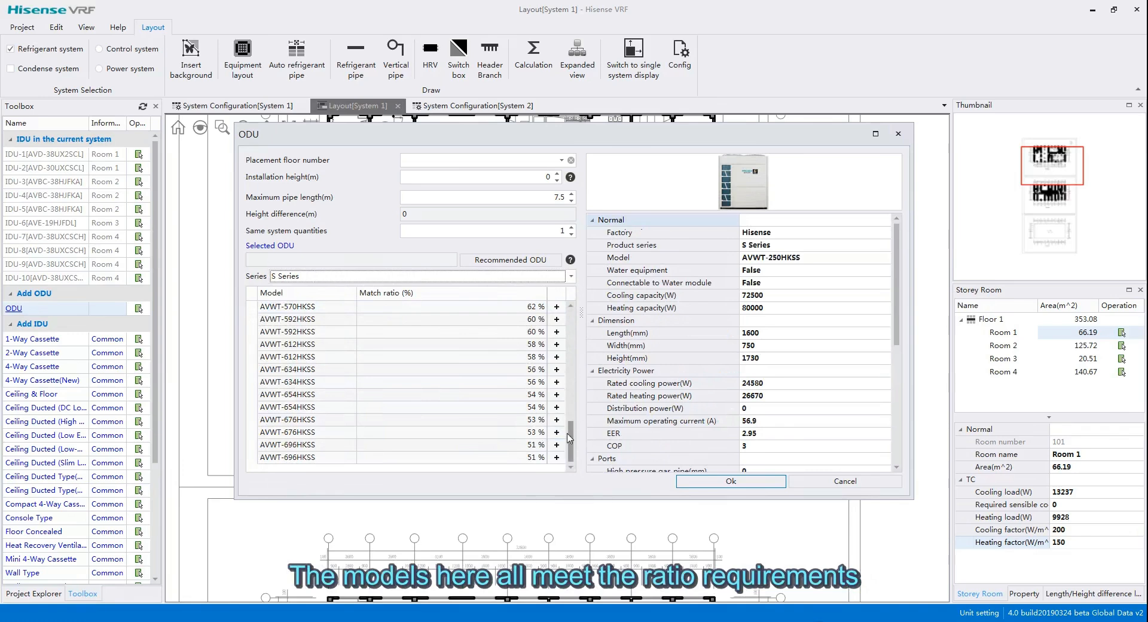
drag(571, 437, 571, 326)
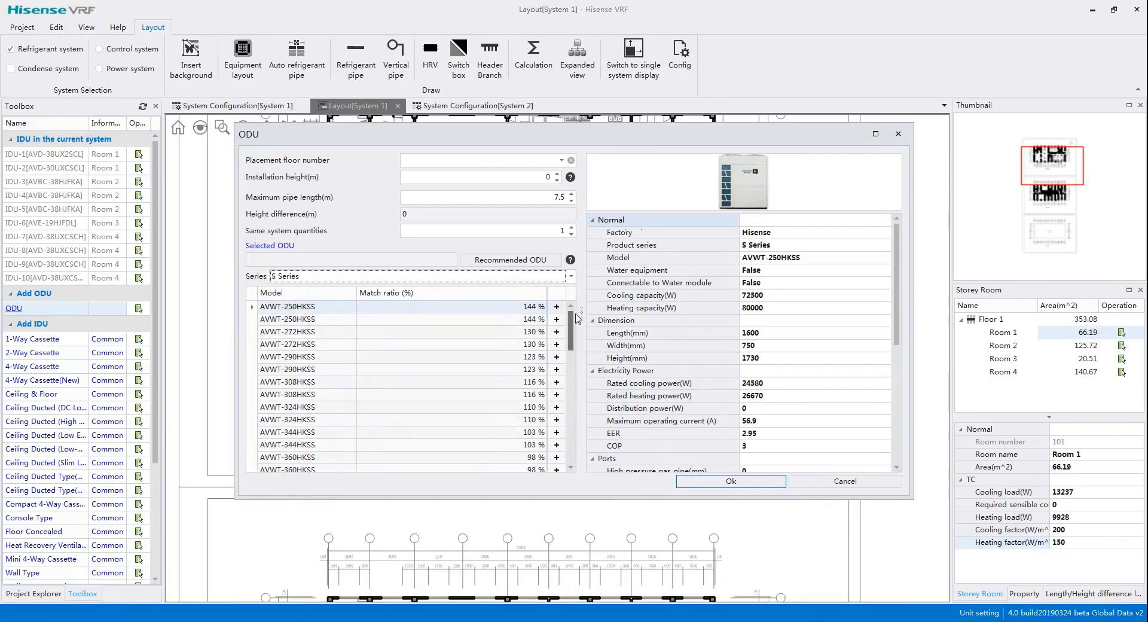
click(513, 259)
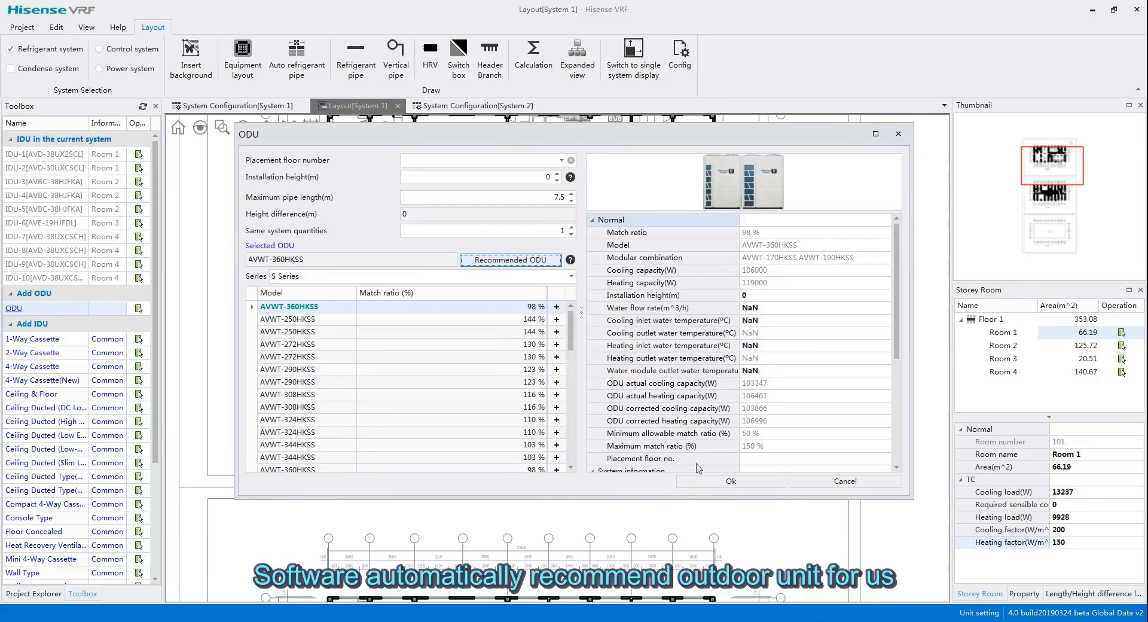
Step: Accept the AVWT-360HKSS outdoor unit and place it in the upper-left area of the roof floor plan
click(713, 482)
click(460, 431)
scroll(442, 443, down, 3)
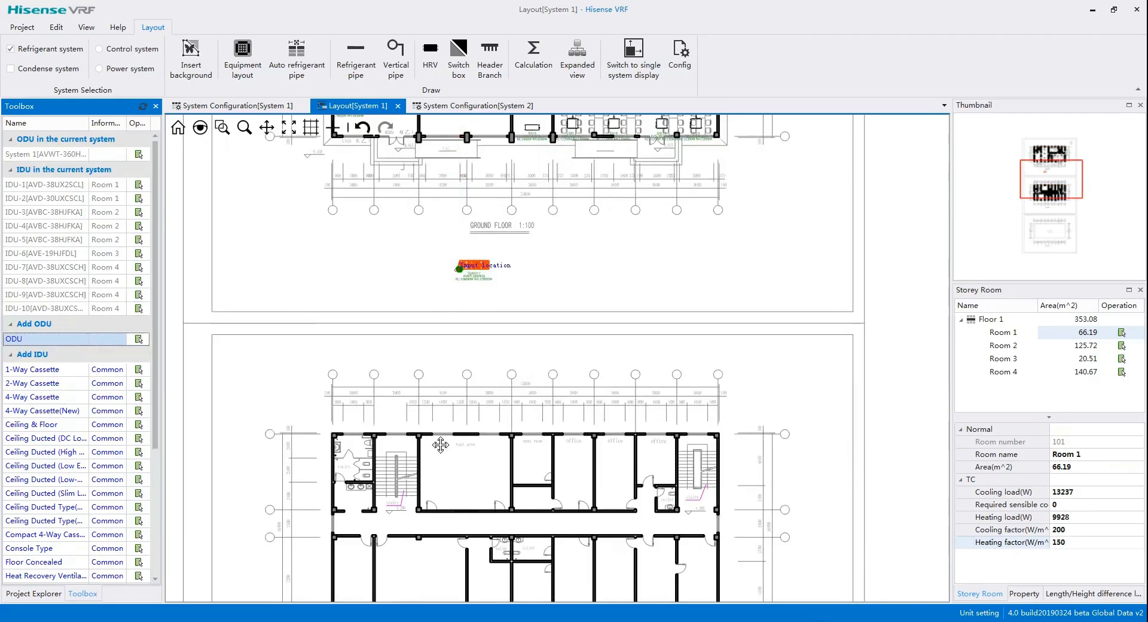
scroll(440, 444, down, 4)
click(446, 442)
scroll(456, 319, down, 2)
scroll(455, 320, down, 6)
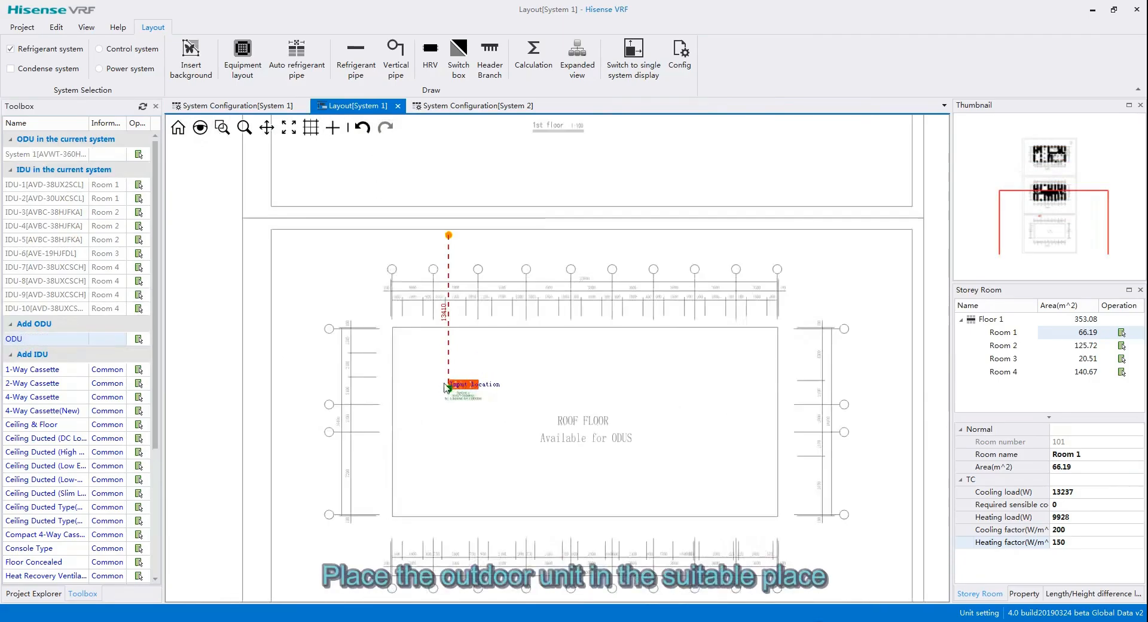
scroll(448, 390, up, 3)
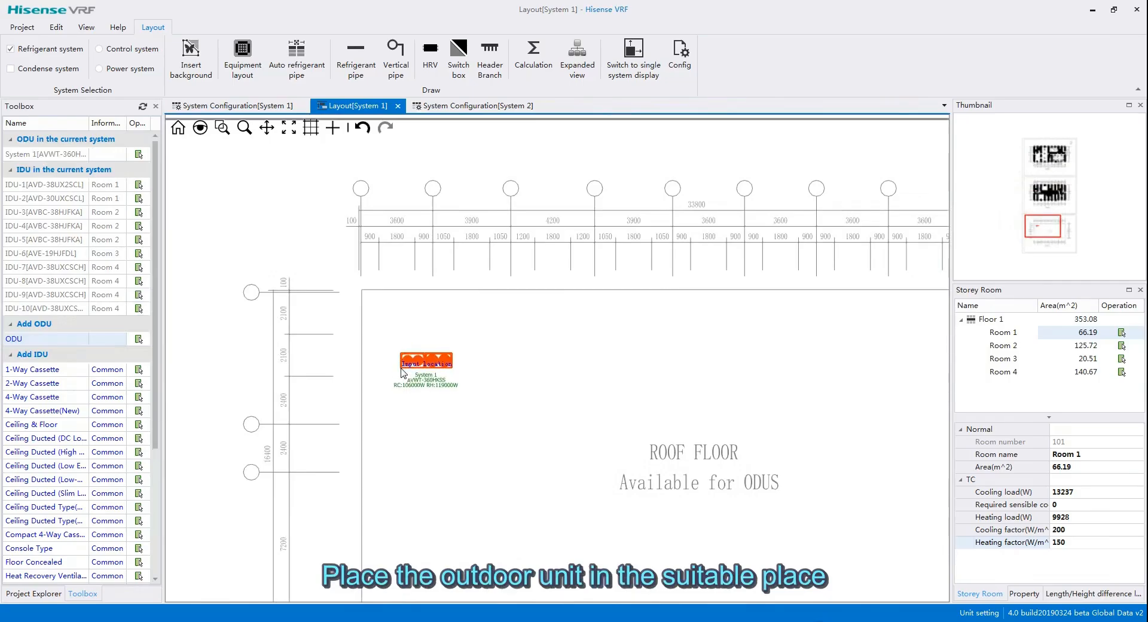
click(402, 371)
scroll(512, 298, up, 3)
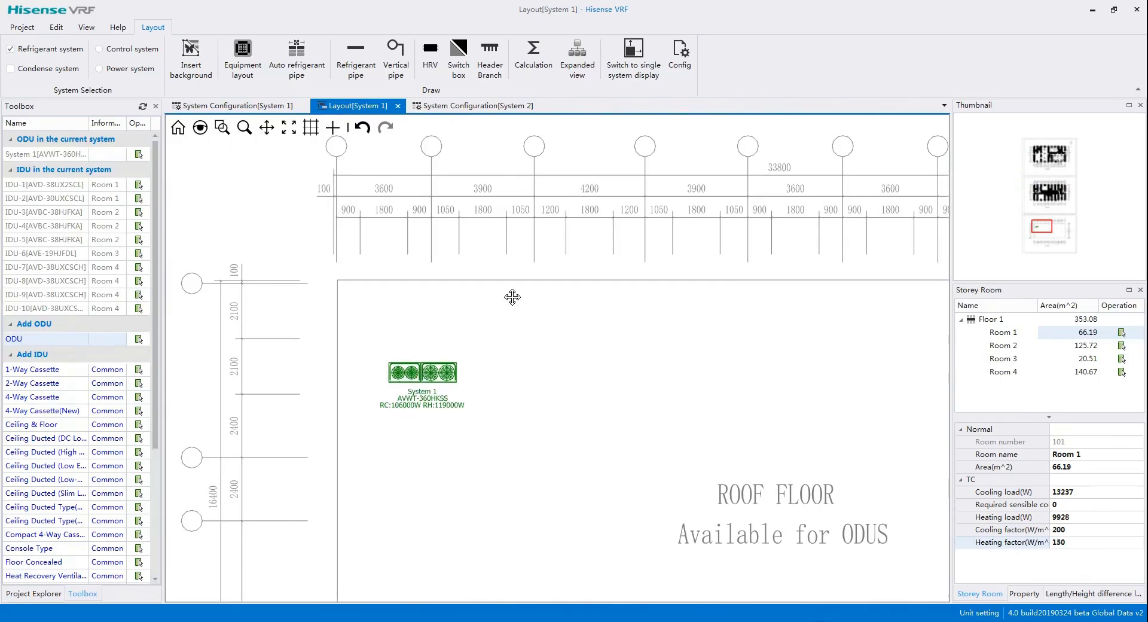
Step: Try moving the System 1 outdoor unit left across the roof outline, and move it back to its former place
click(458, 376)
drag(391, 396, 279, 381)
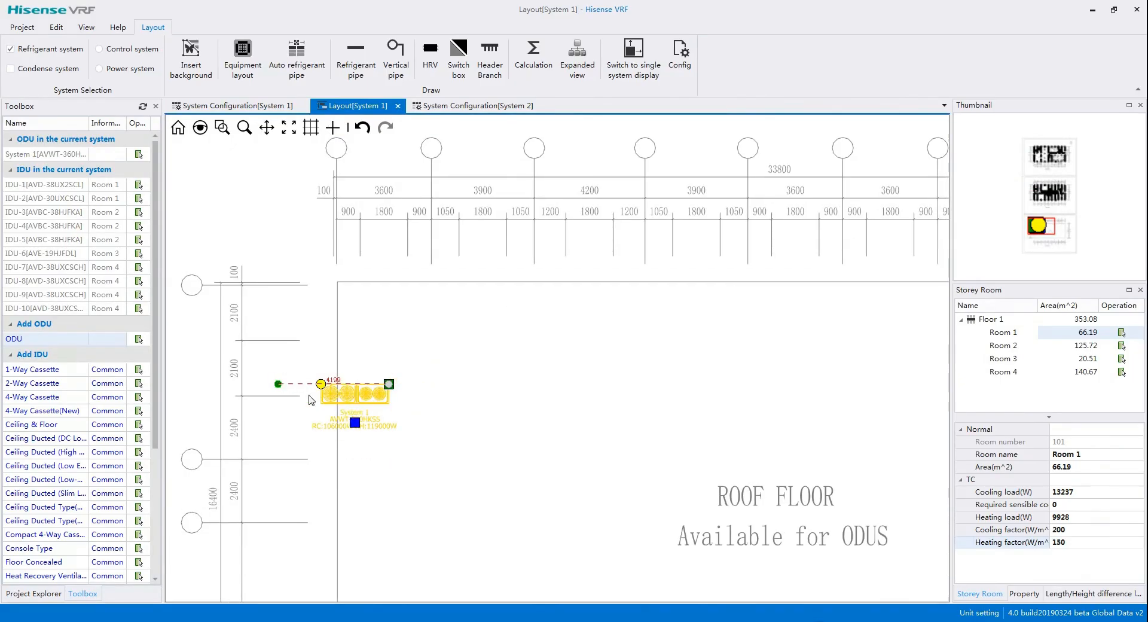
click(359, 396)
drag(356, 396, 421, 375)
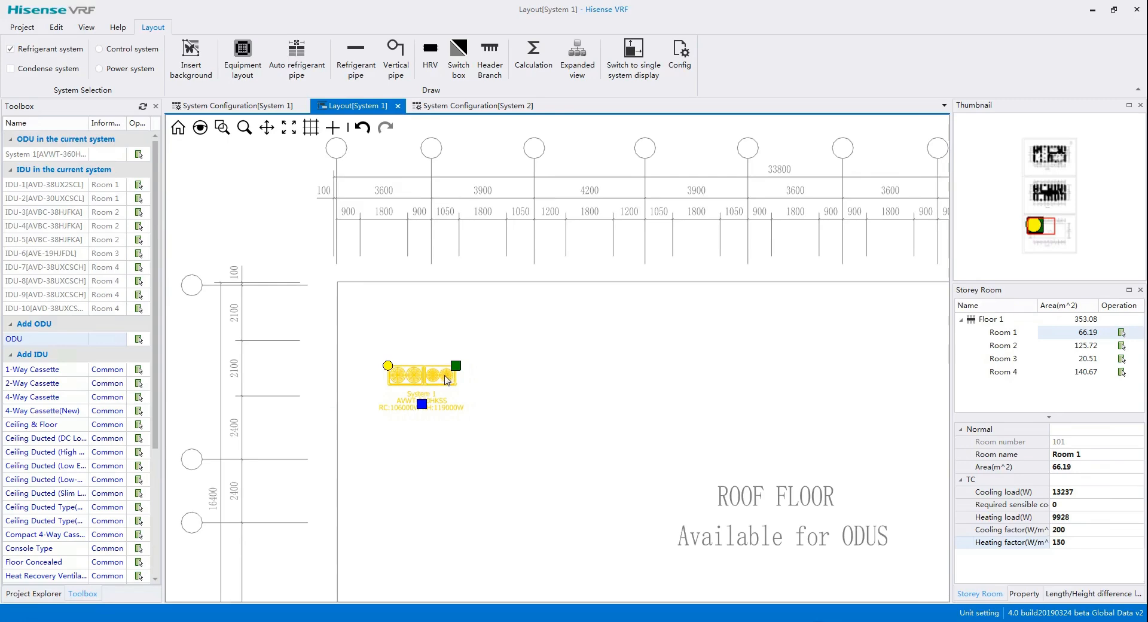
click(406, 273)
Step: Draw a straight refrigerant pipe about 2.7 m long from the outdoor unit's connection point up toward the roof edge
click(356, 57)
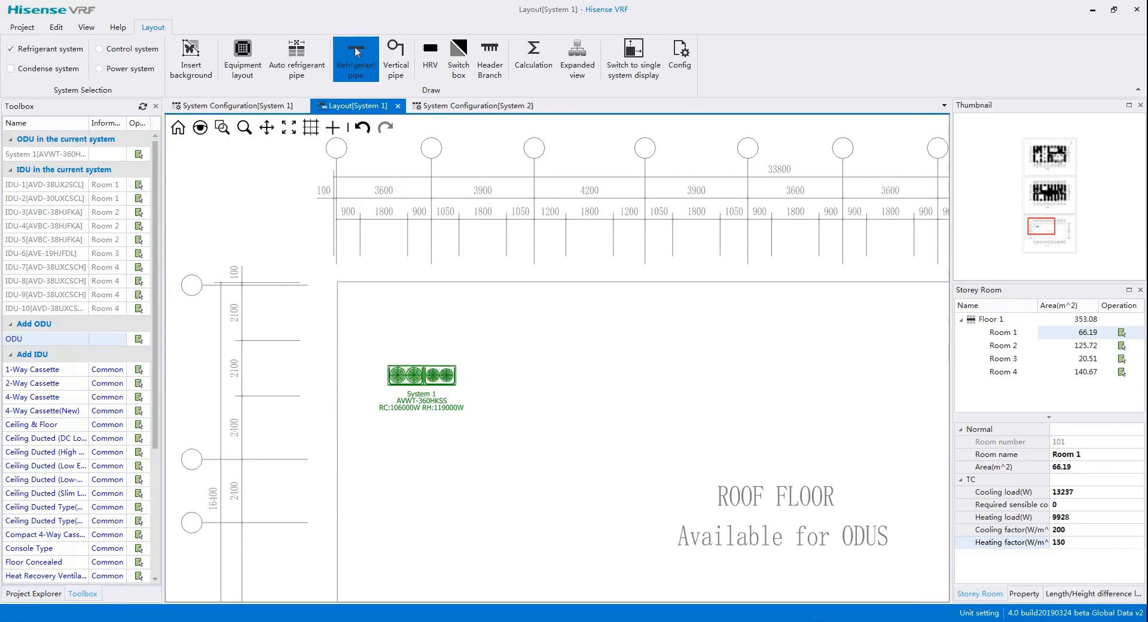
scroll(392, 371, up, 5)
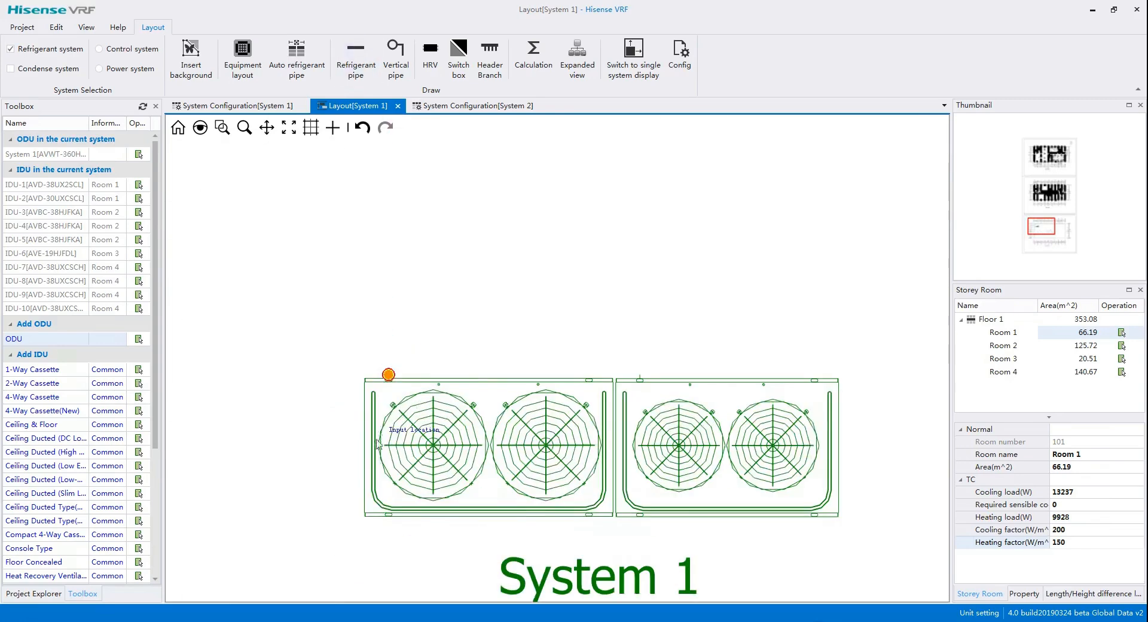
click(389, 377)
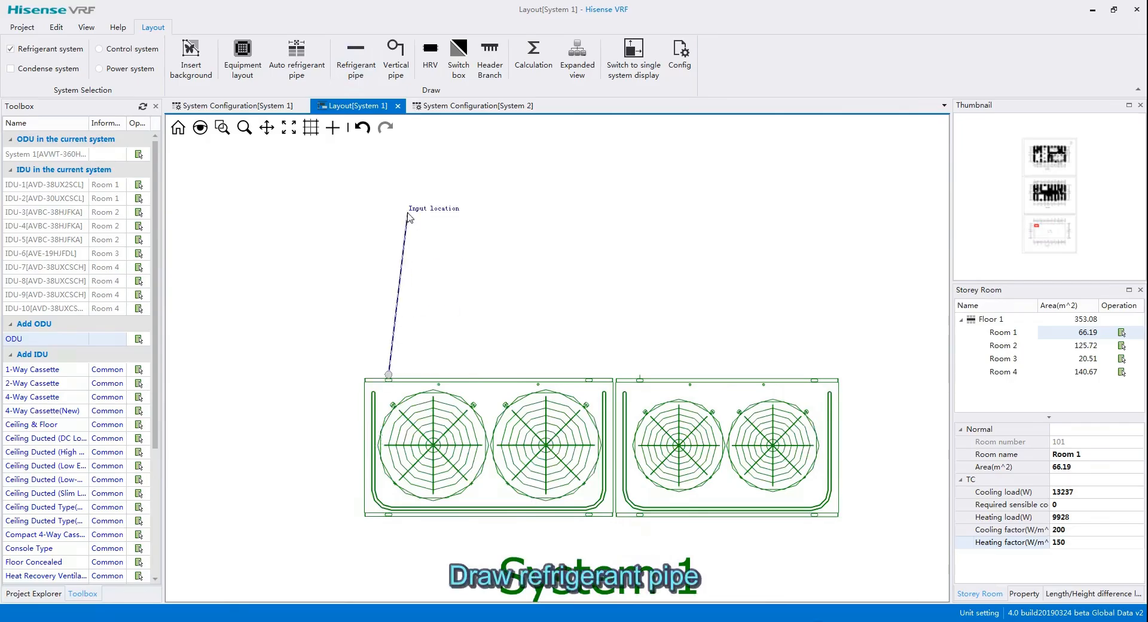
scroll(419, 286, down, 3)
scroll(421, 283, down, 2)
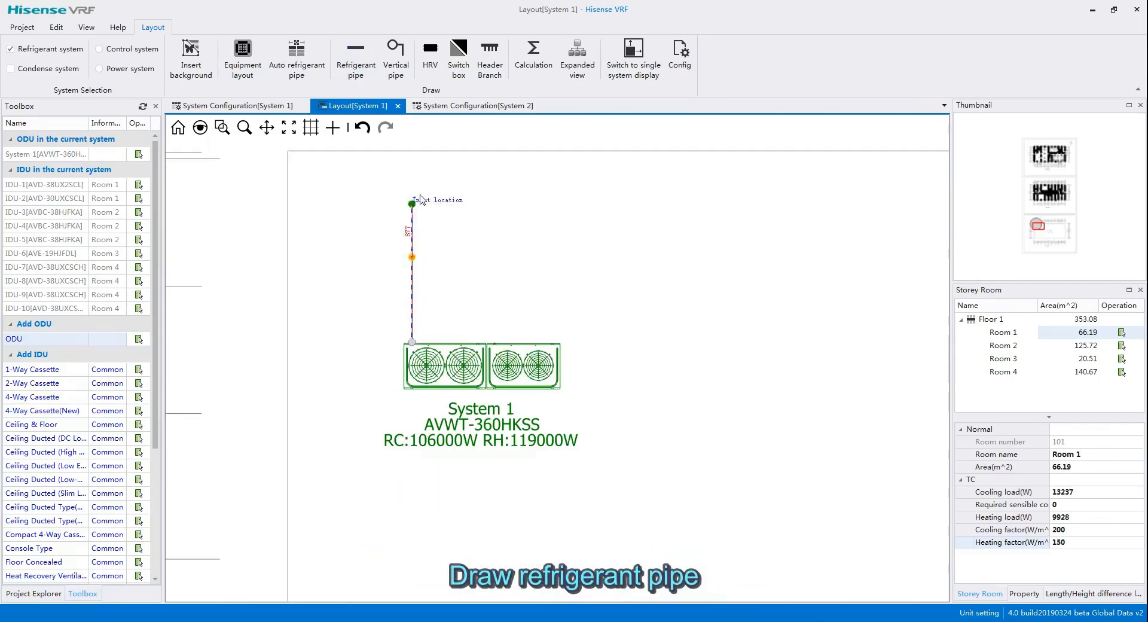
click(413, 176)
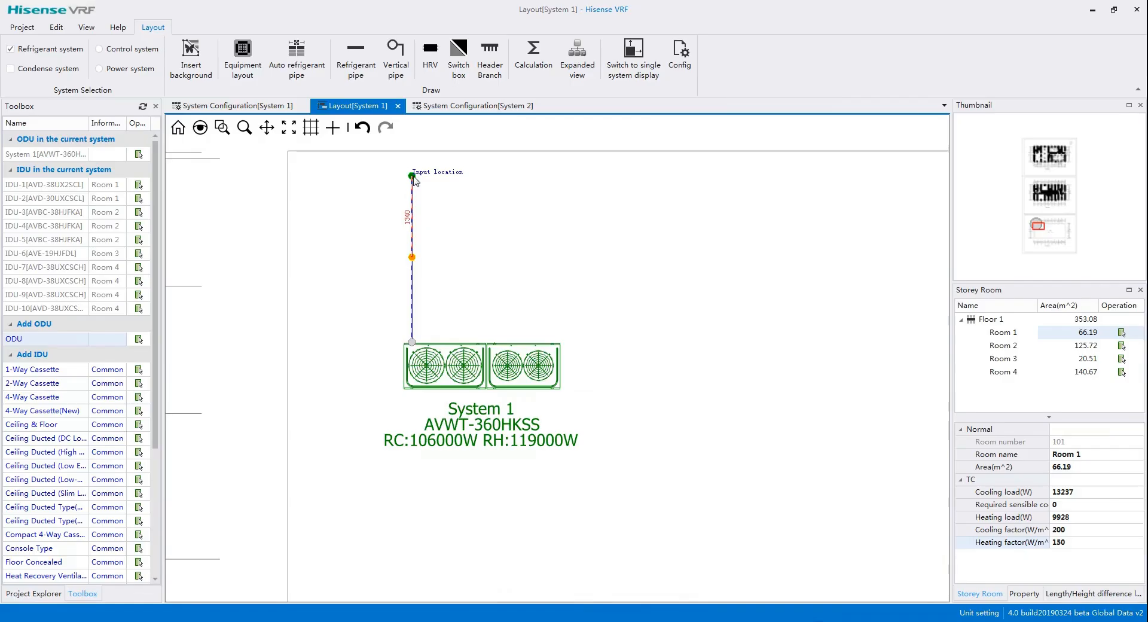
click(416, 180)
right_click(416, 180)
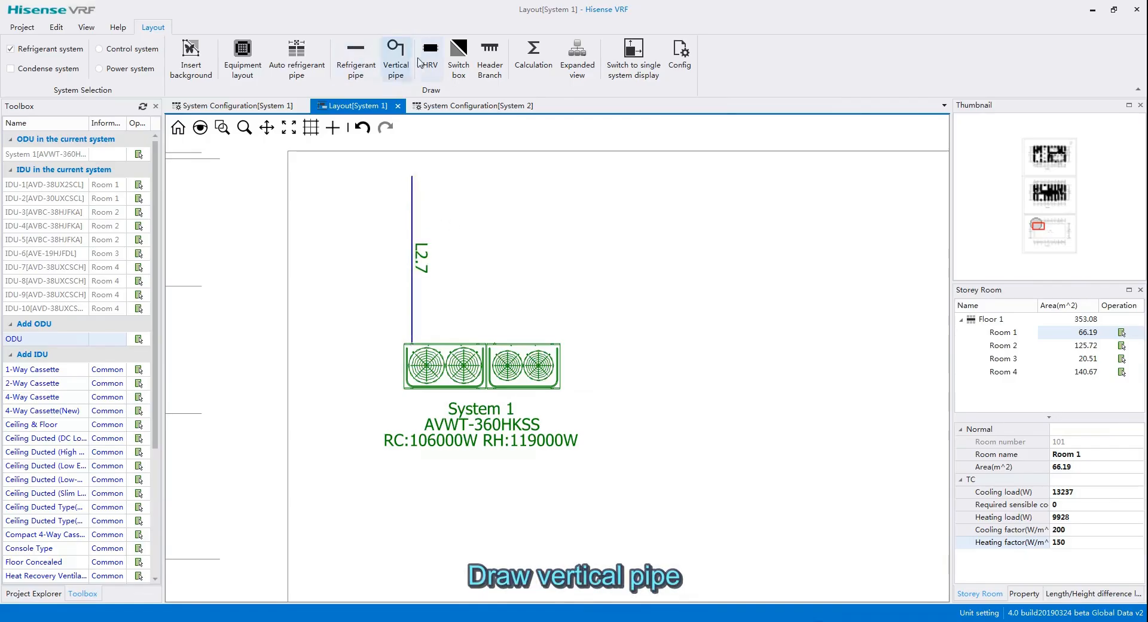
Step: Add a refrigerant vertical pipe named F1 with a length of 6 m at the free end of the roof pipe
click(396, 59)
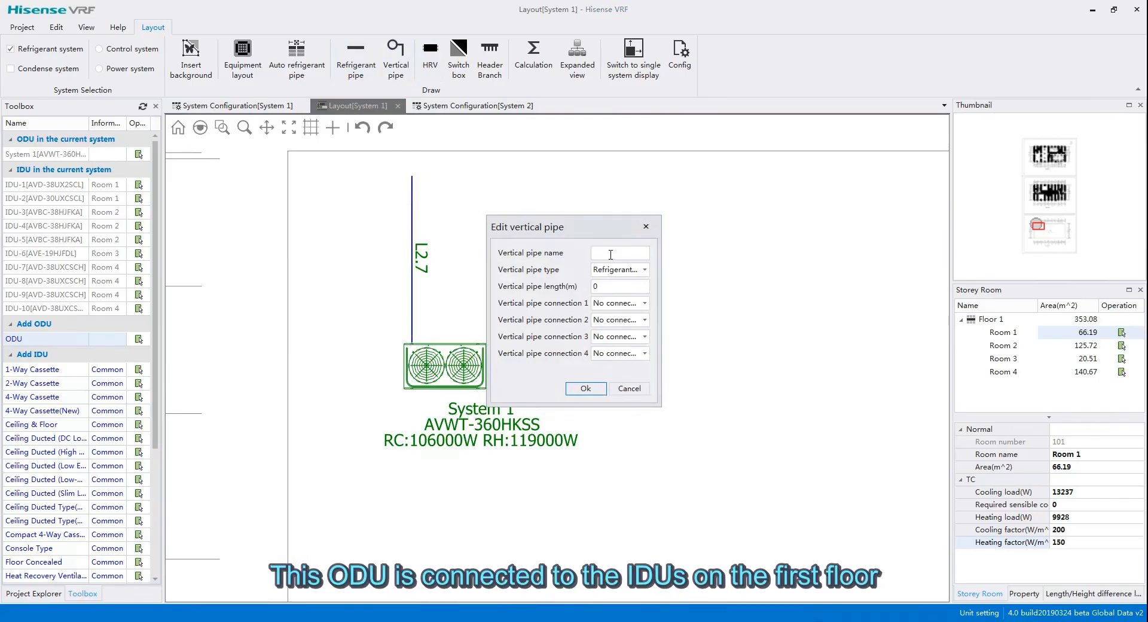
text(G)
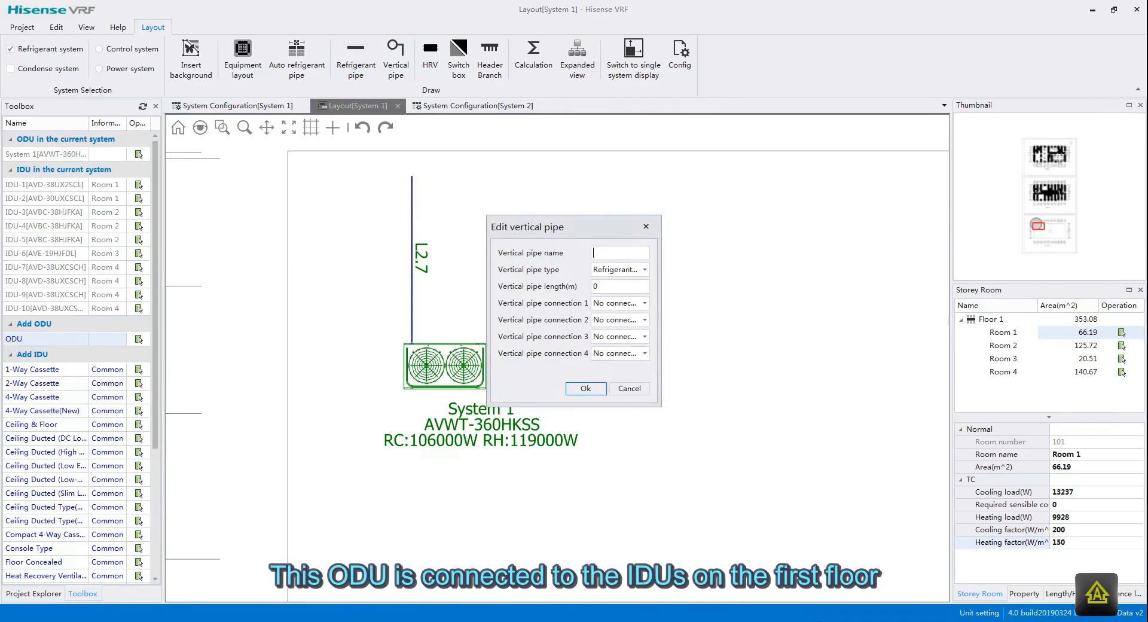
text(1)
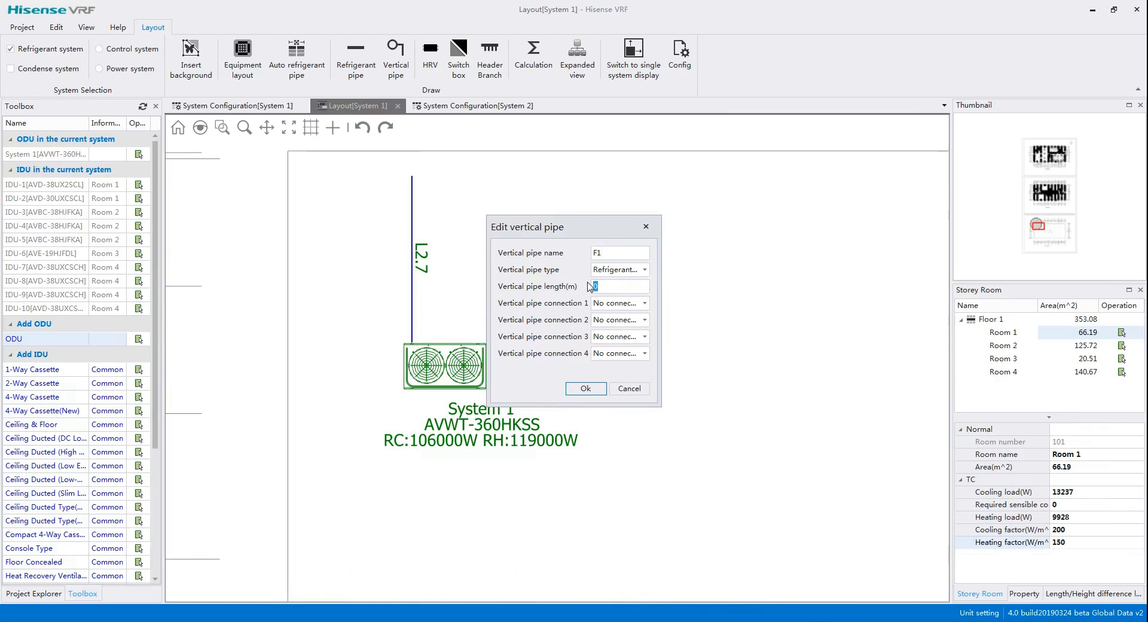
click(586, 389)
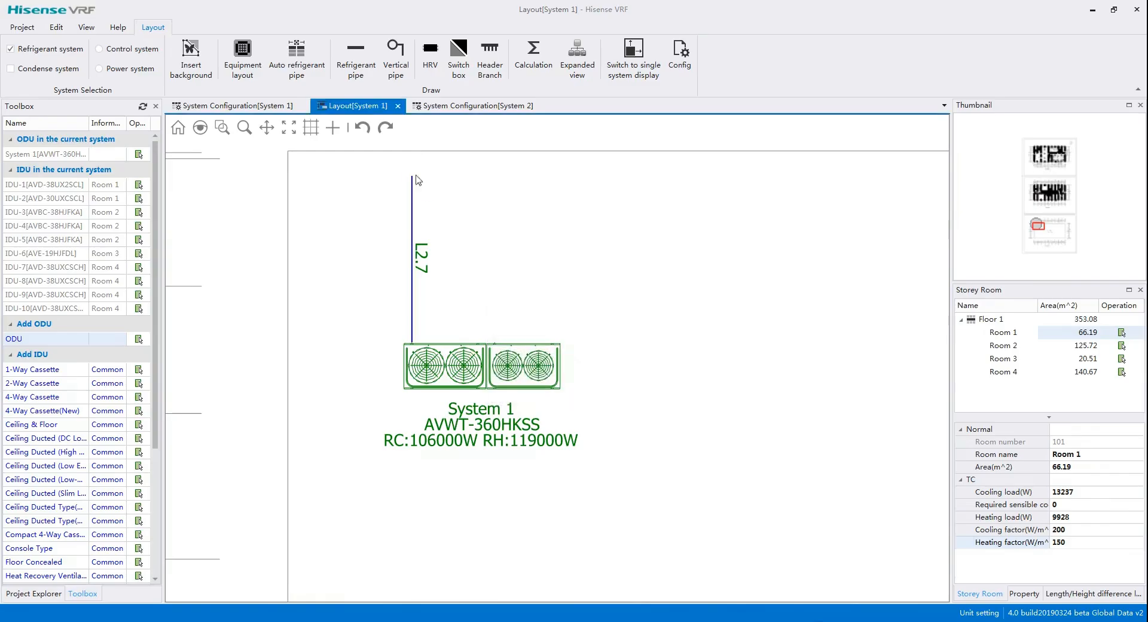
scroll(454, 187, down, 5)
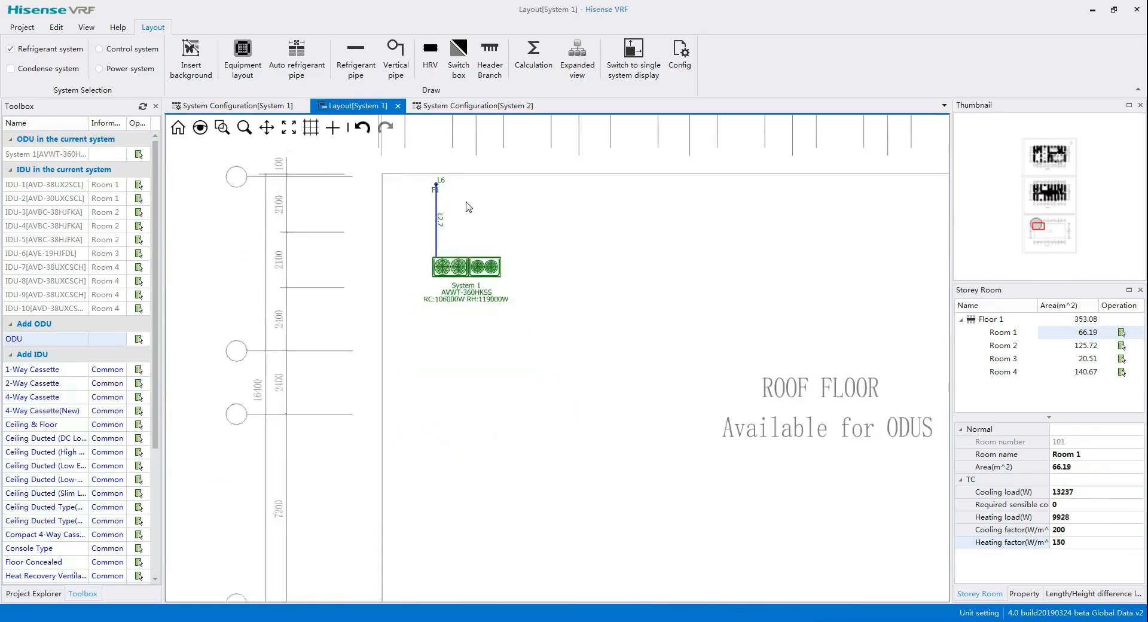
Step: Add a vertical pipe named F1-1, connected to F1, in the upper-right corner of the ground floor toilet
scroll(488, 329, up, 3)
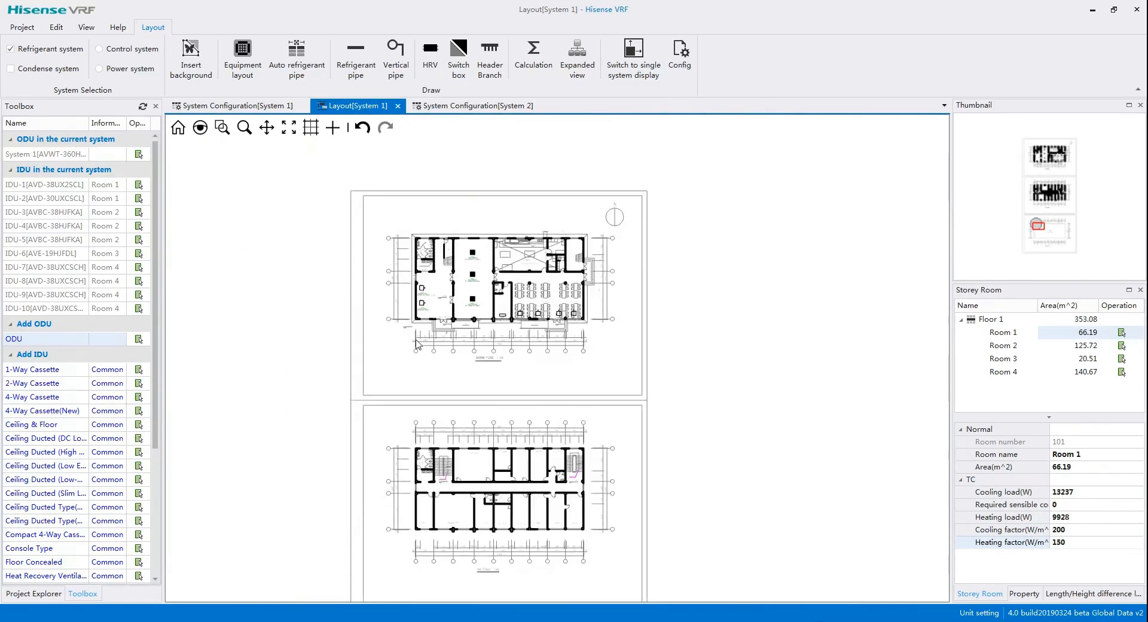
scroll(439, 242, up, 2)
scroll(440, 245, up, 4)
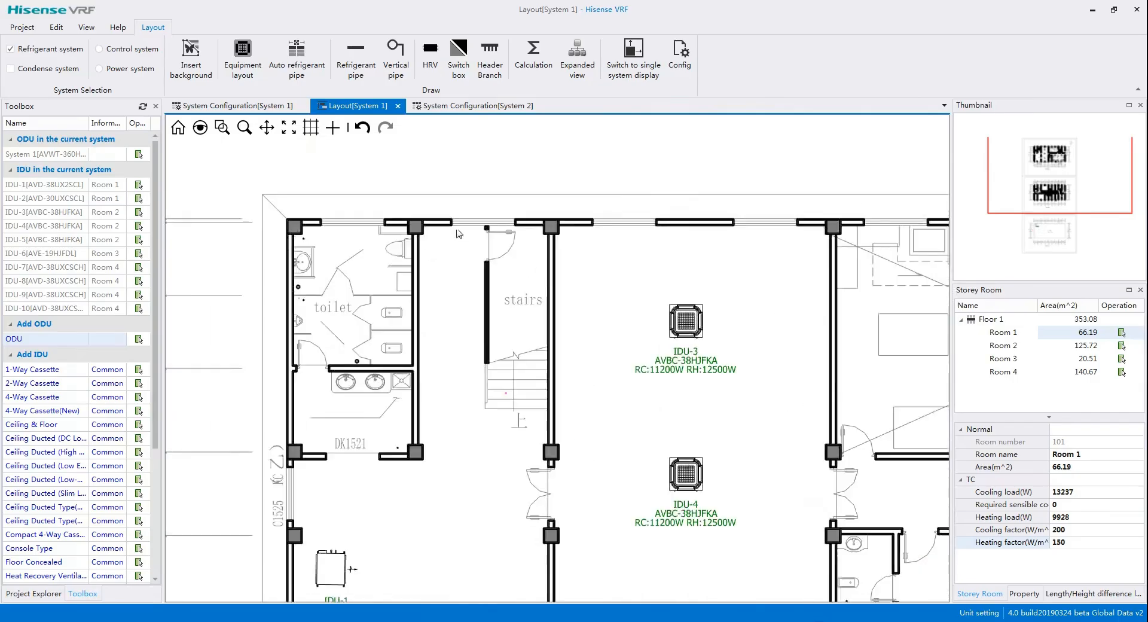
scroll(468, 205, up, 1)
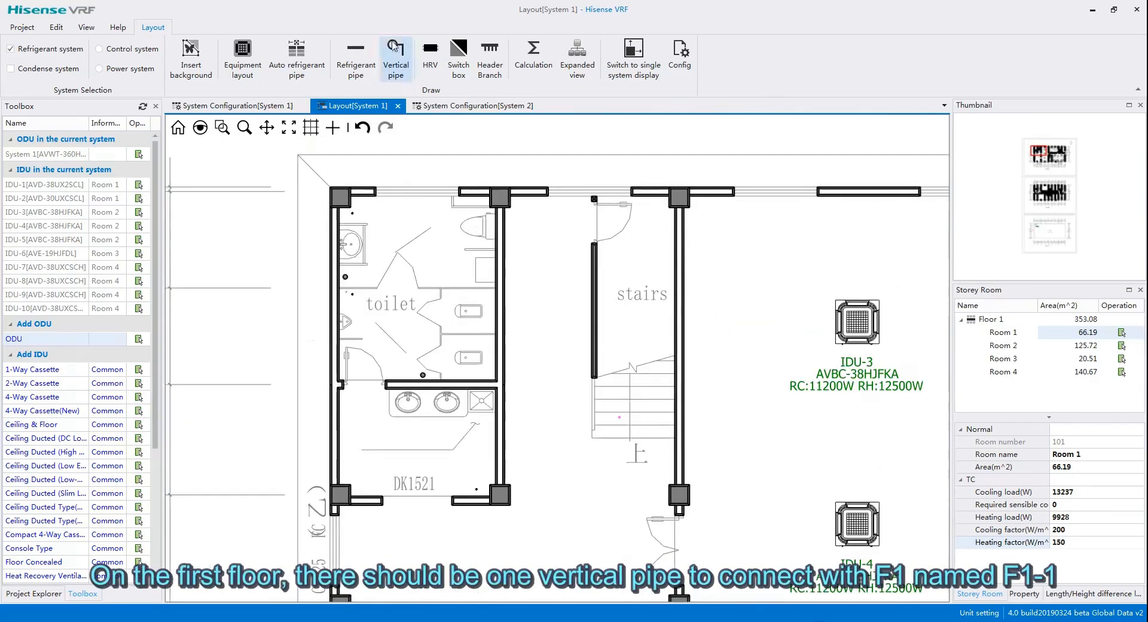
click(396, 57)
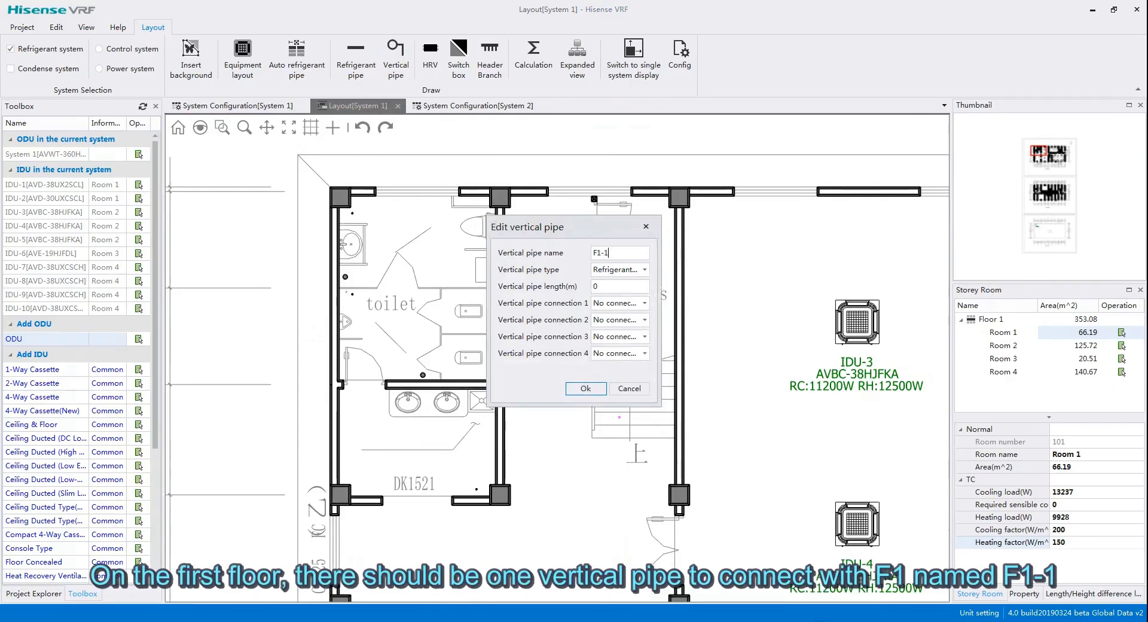
click(638, 305)
click(614, 333)
click(586, 389)
scroll(445, 213, up, 2)
scroll(446, 213, up, 2)
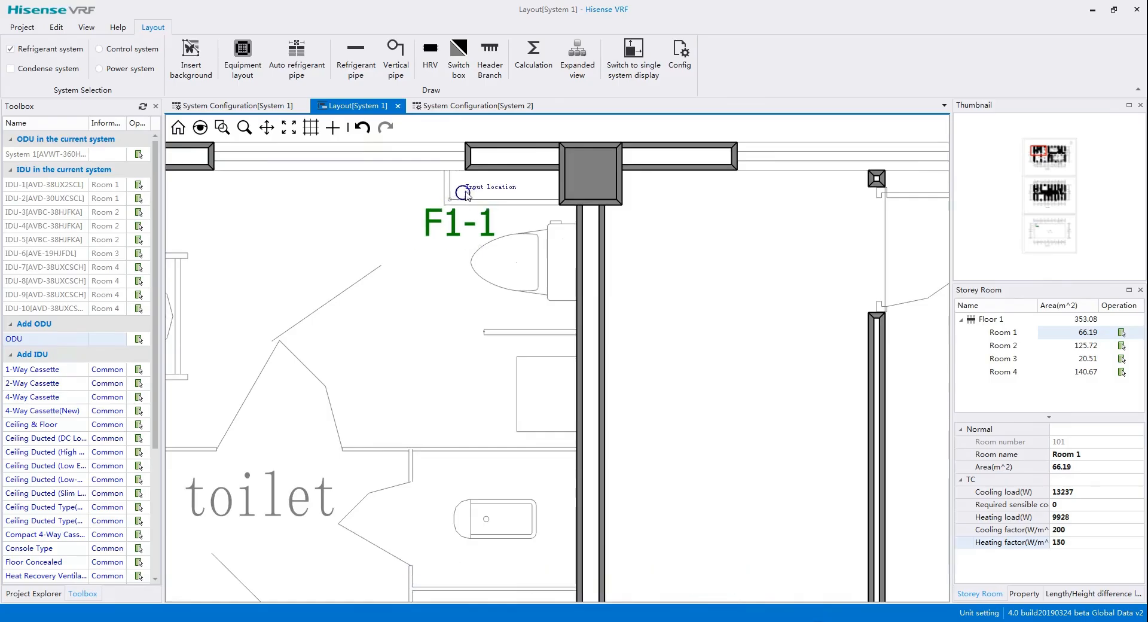
click(477, 186)
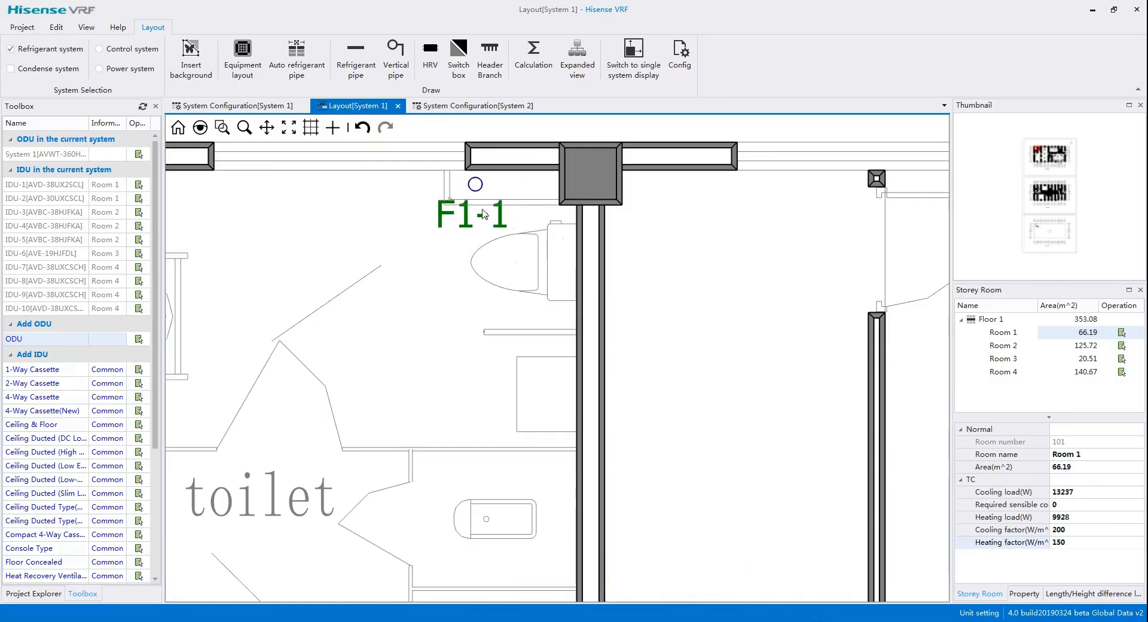
Step: Draw the main refrigerant pipe from F1-1 down the lobby's left wall and along the lower wall to IDU-9 in the cafeteria
click(355, 55)
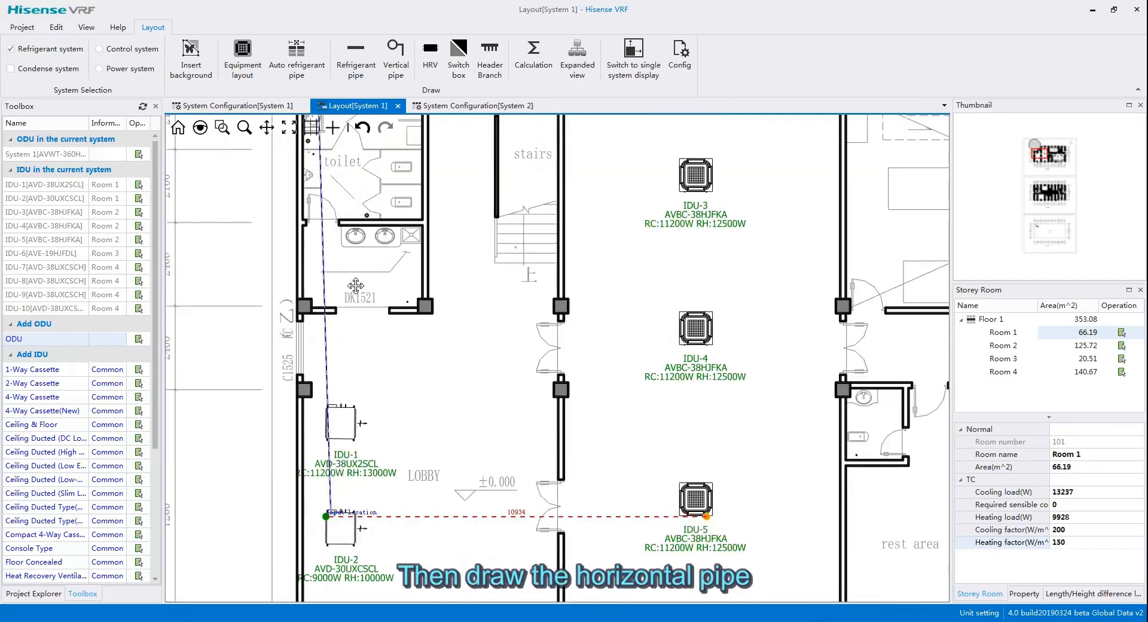
click(353, 281)
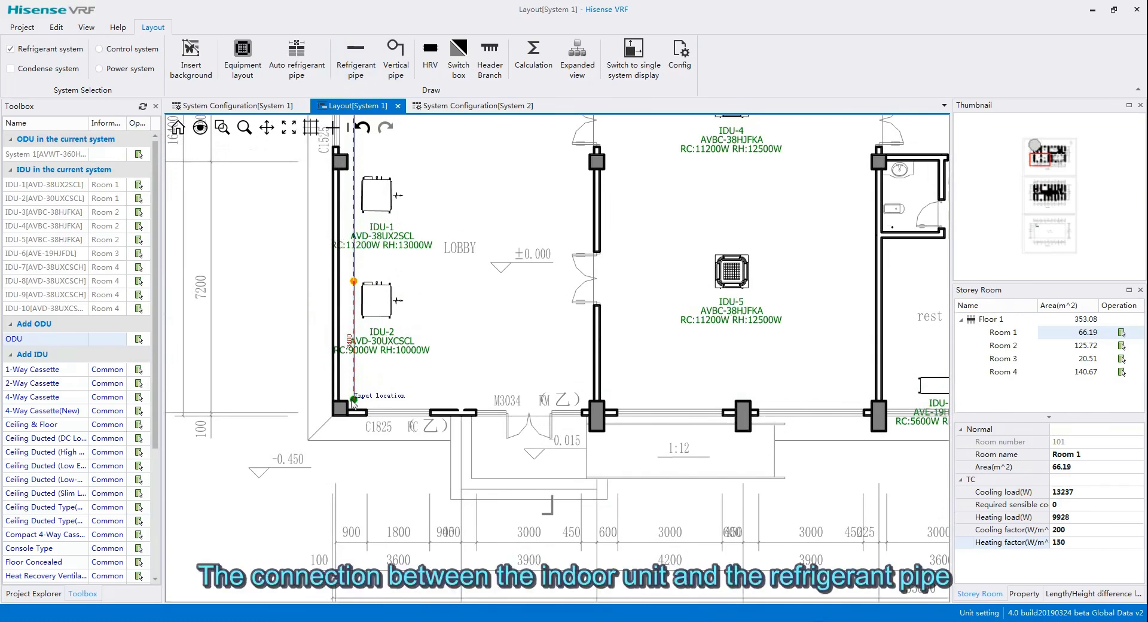
click(352, 399)
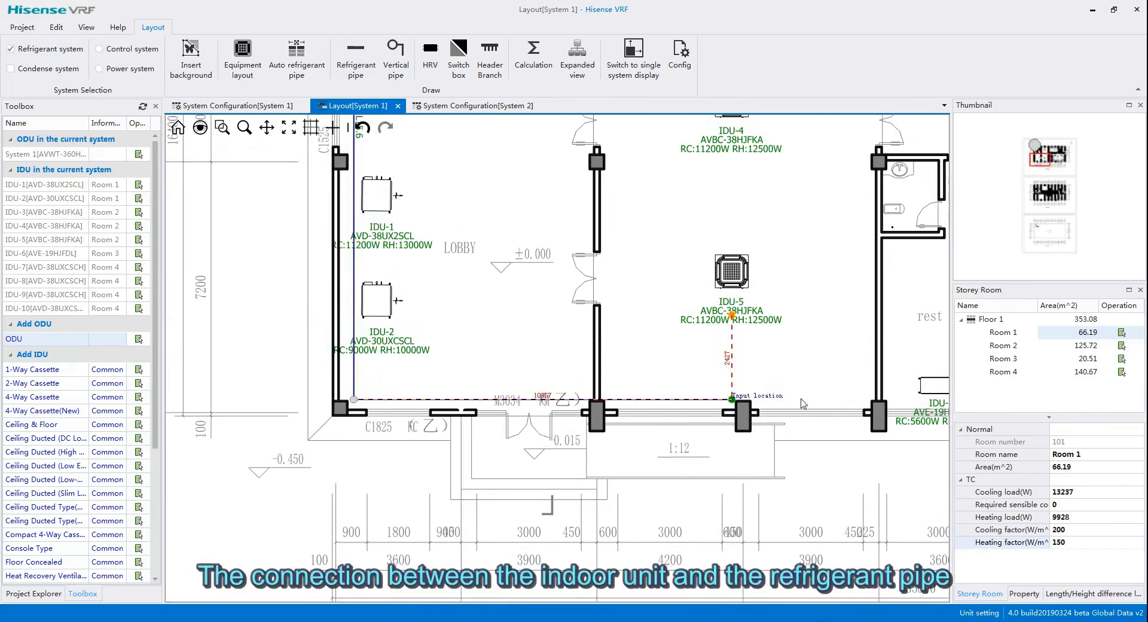
click(851, 399)
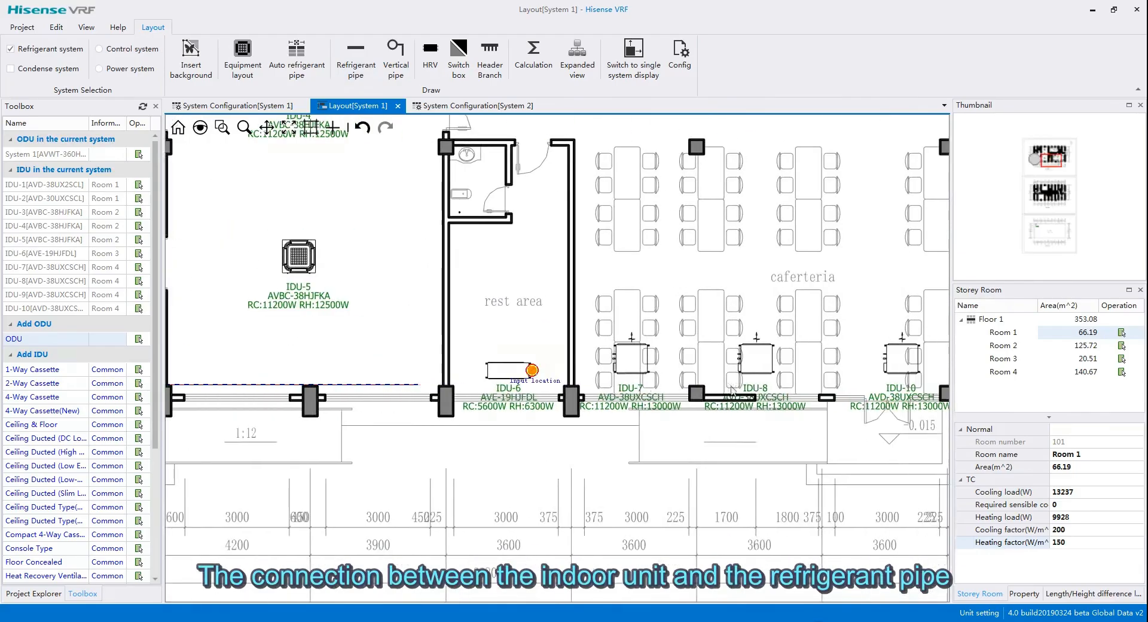
drag(846, 388, 557, 388)
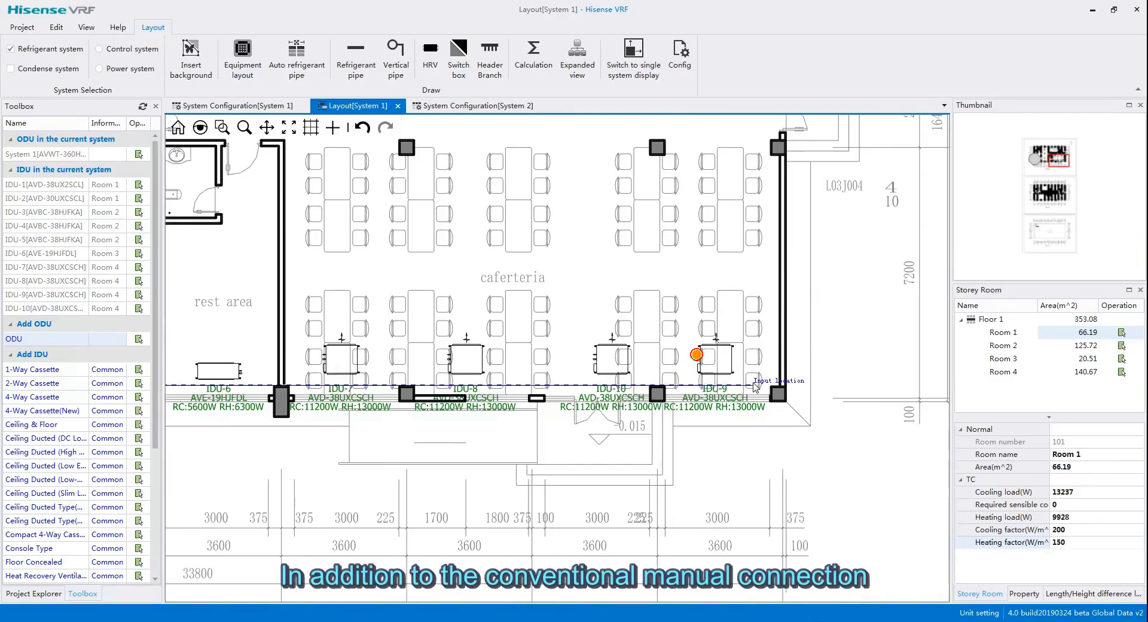
click(755, 383)
right_click(754, 383)
Step: Connect IDU-1 and IDU-2 in the lobby to the main refrigerant pipe with Equipment connection pipe
drag(546, 287, 649, 313)
scroll(622, 308, down, 2)
drag(587, 294, 714, 357)
scroll(600, 312, down, 1)
scroll(273, 349, up, 2)
drag(318, 335, 365, 332)
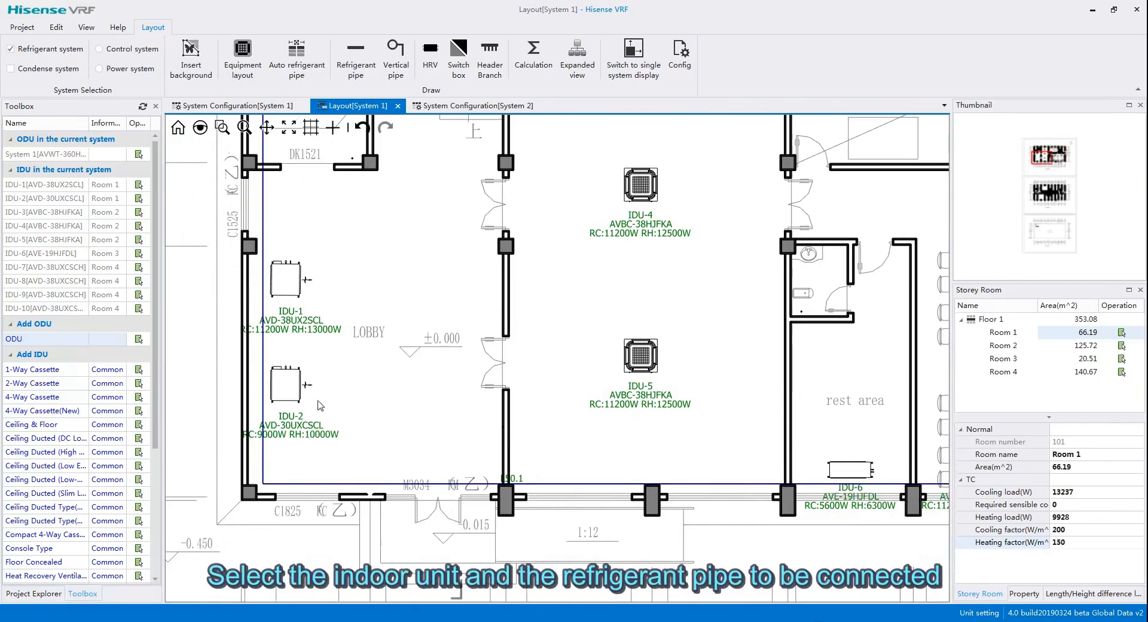
drag(358, 455, 262, 255)
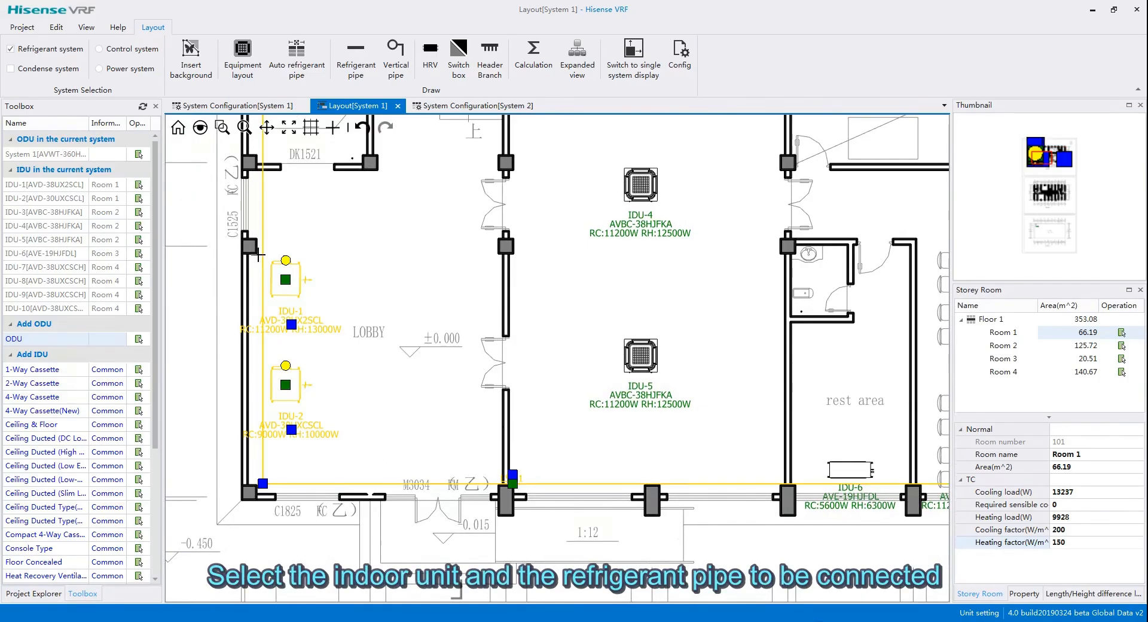
right_click(313, 277)
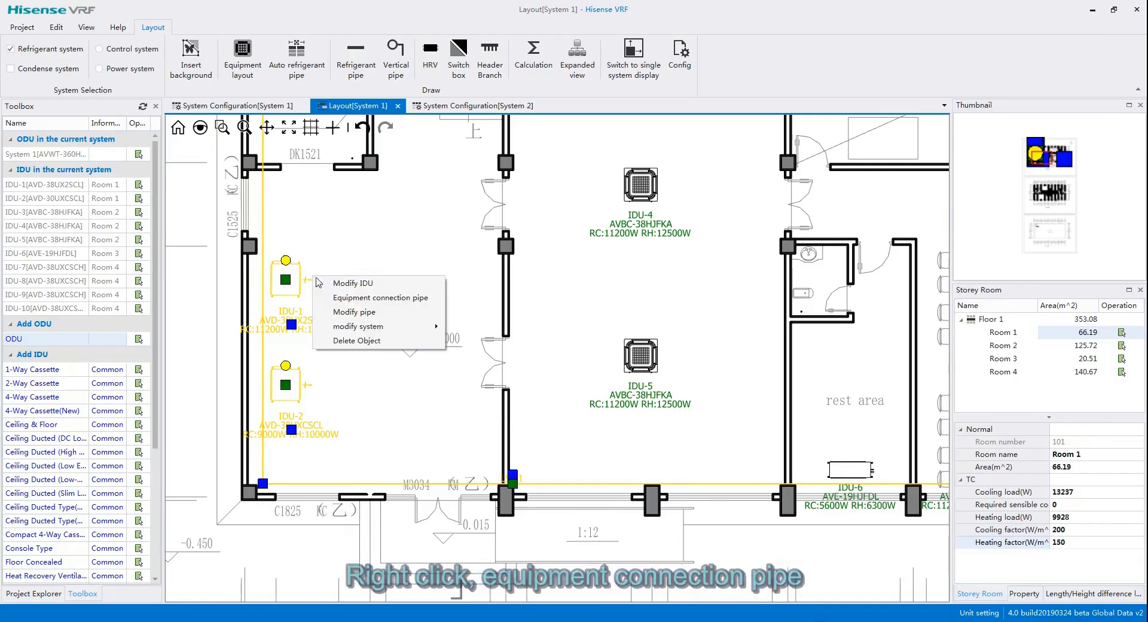
click(351, 299)
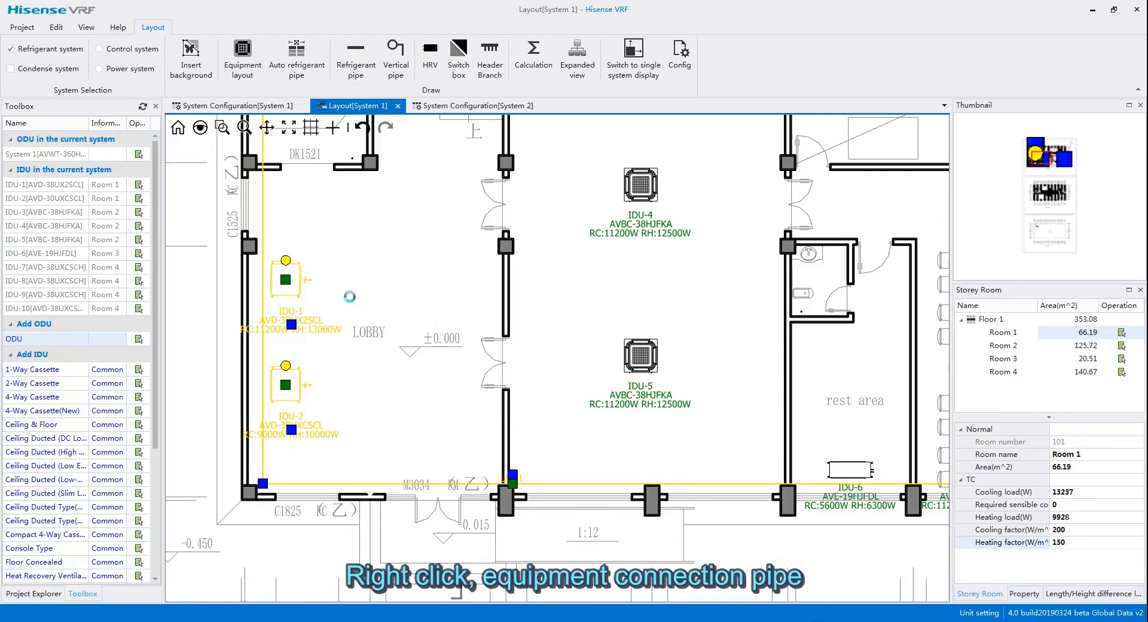
Step: Reposition the overlapping equipment labels, moving those of IDU-6 in the rest area and the cafeteria indoor units above their units
scroll(374, 341, right, 5)
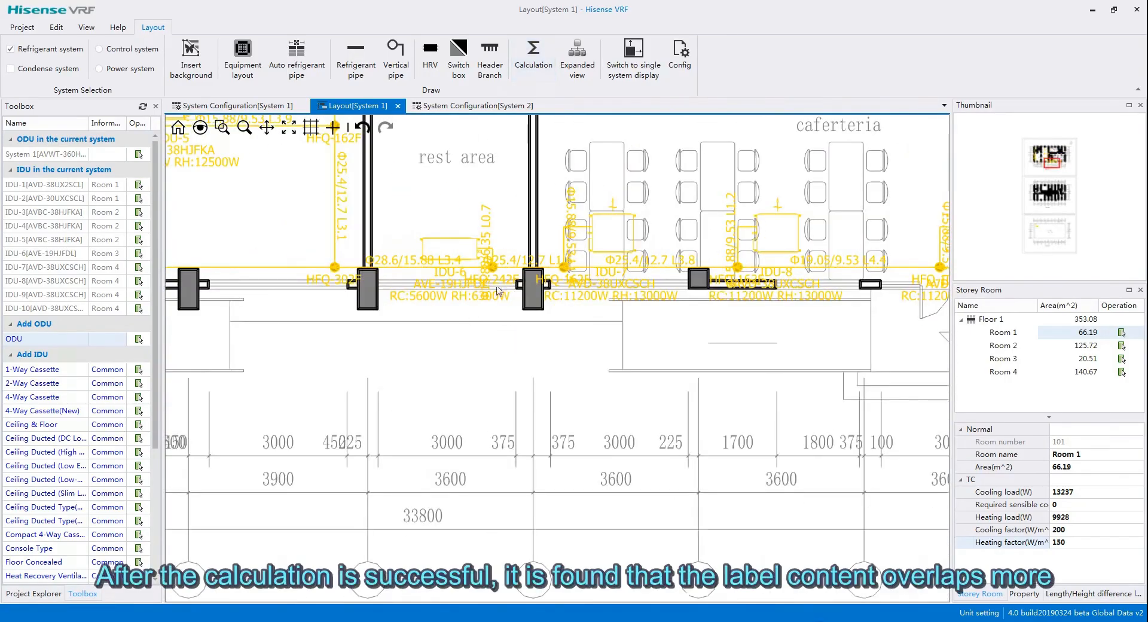
click(463, 312)
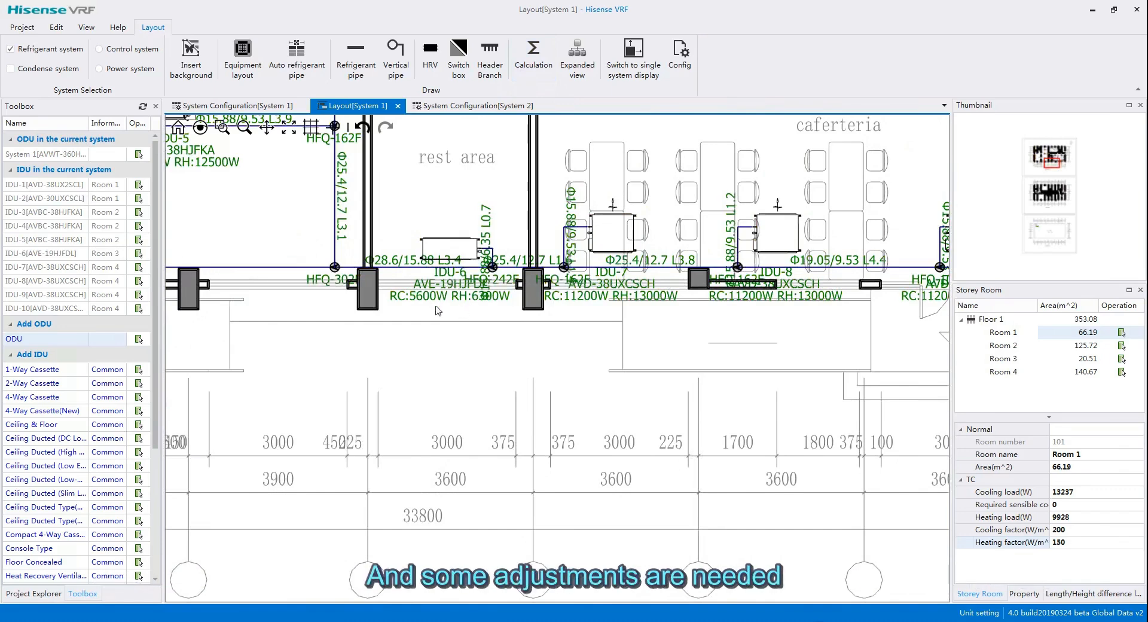
click(436, 301)
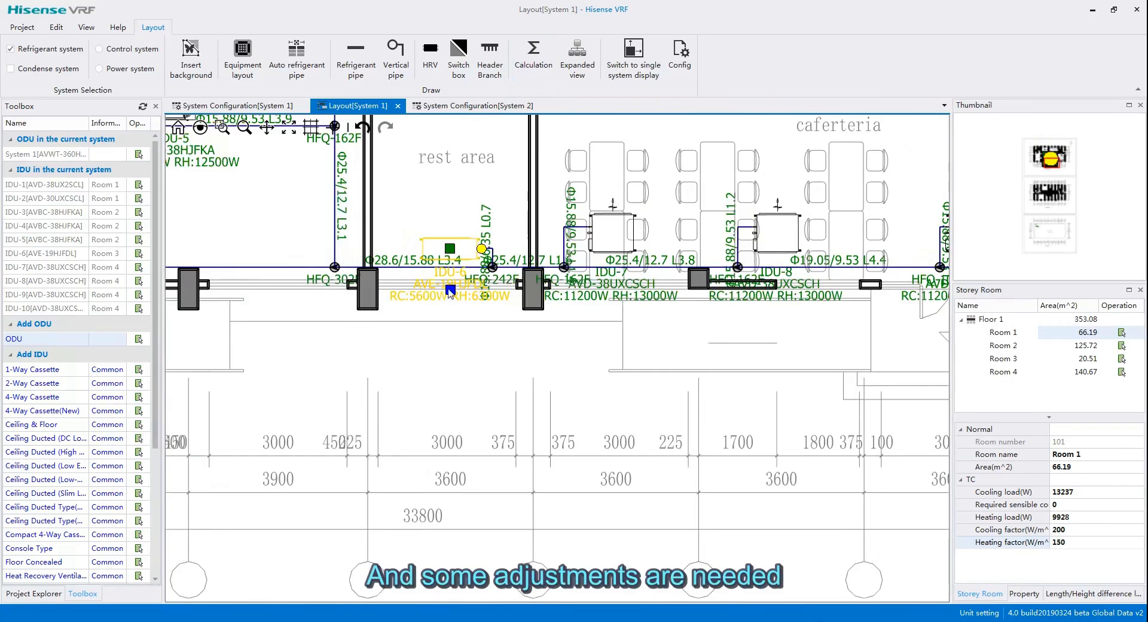
drag(452, 233, 450, 202)
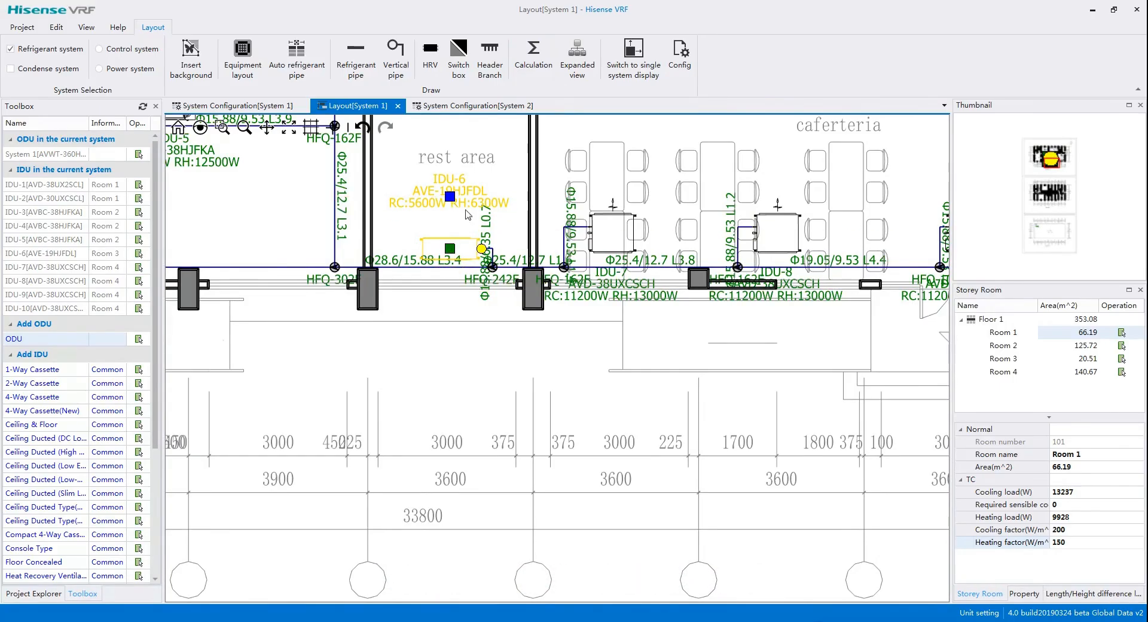
click(626, 284)
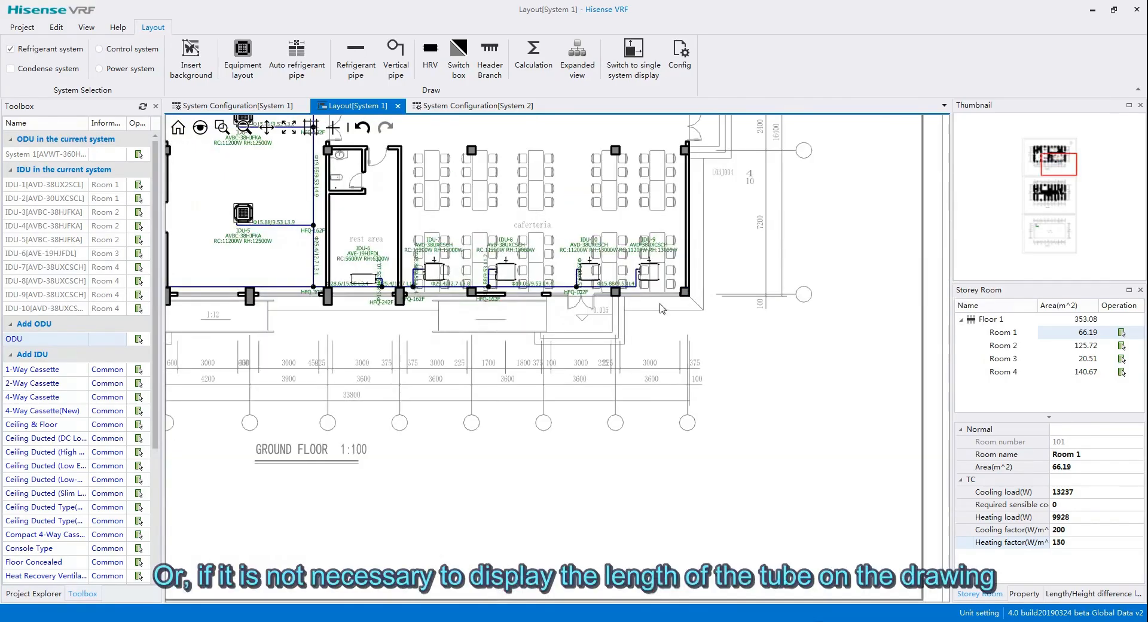
Step: Set the pipe label content of the rest area and cafeteria pipes to Pipe diameter label only, with Length label disabled
drag(662, 306, 351, 228)
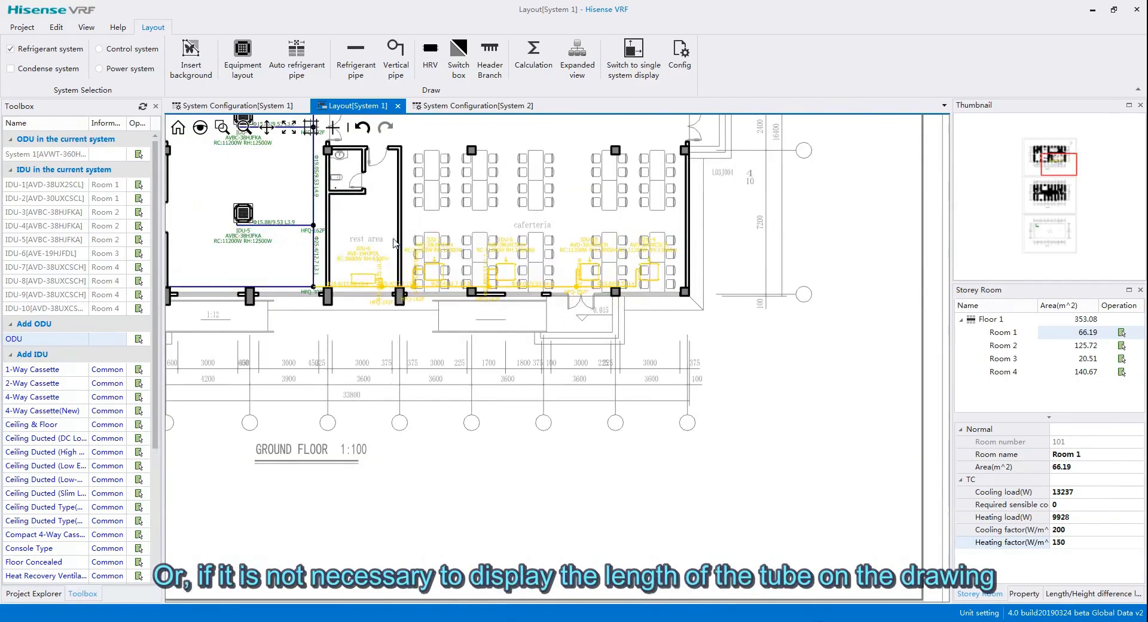
right_click(565, 227)
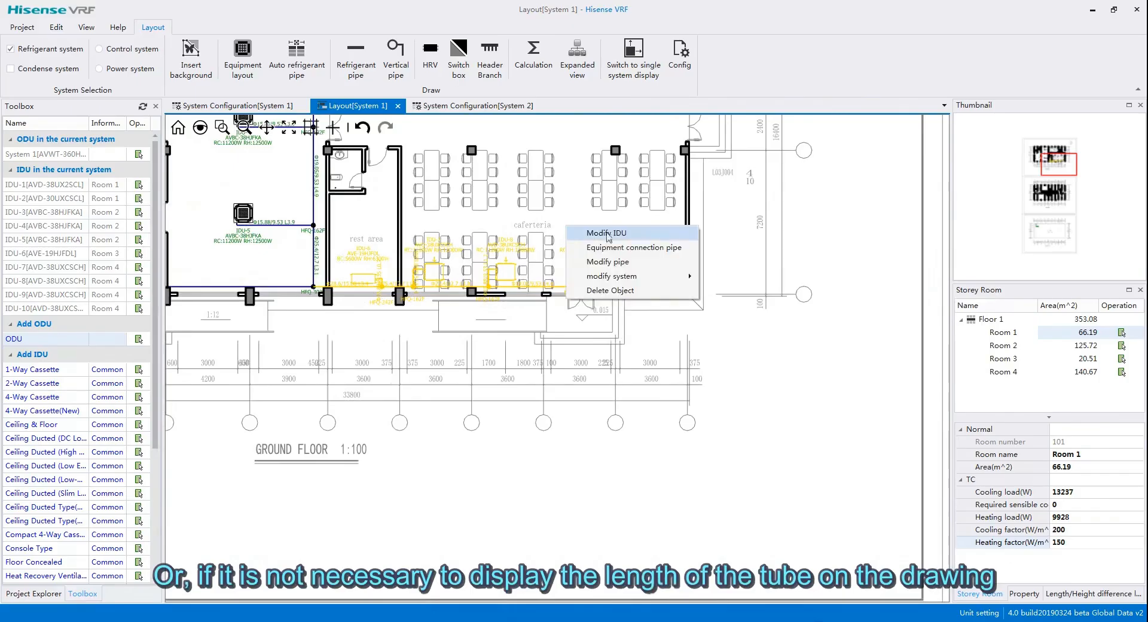
click(610, 262)
drag(275, 156, 692, 174)
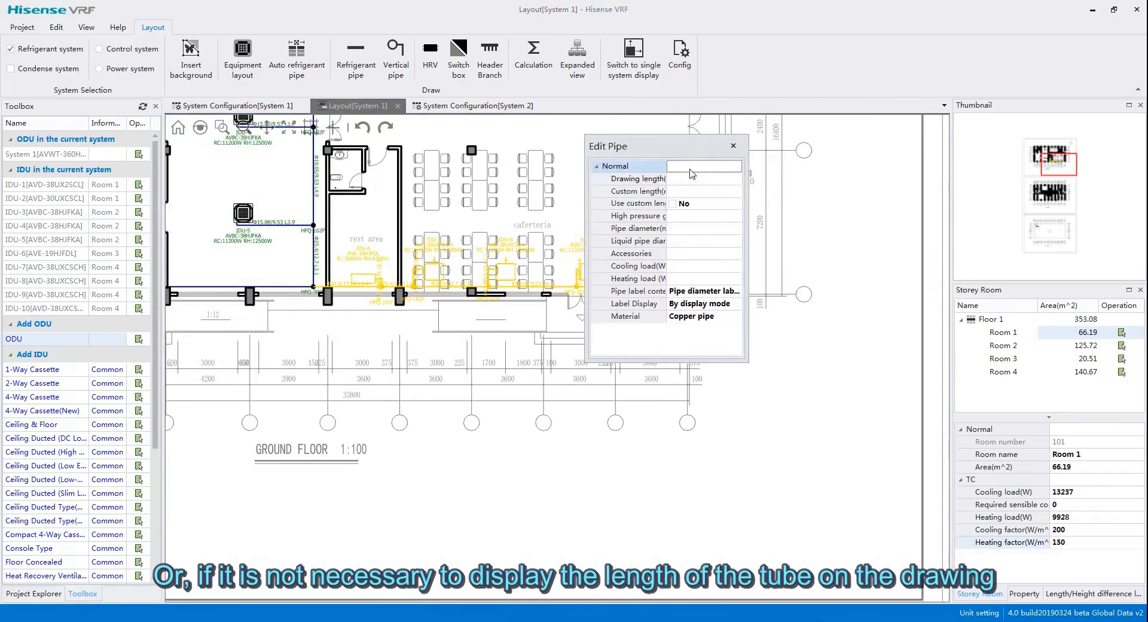
drag(747, 288, 944, 289)
click(906, 295)
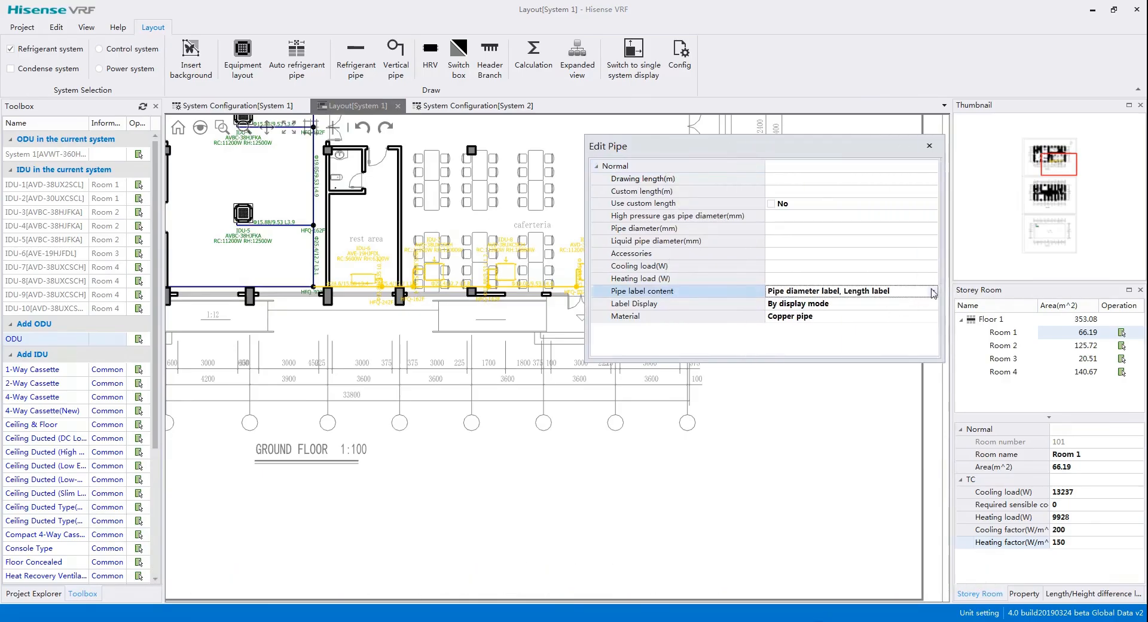
click(932, 292)
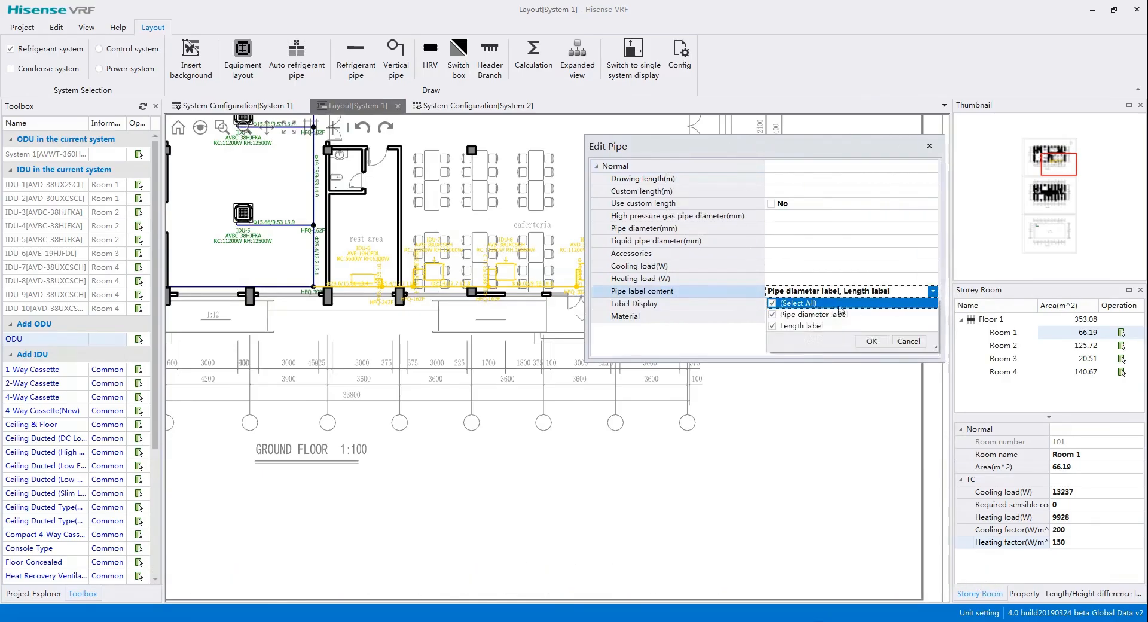
click(773, 326)
click(872, 342)
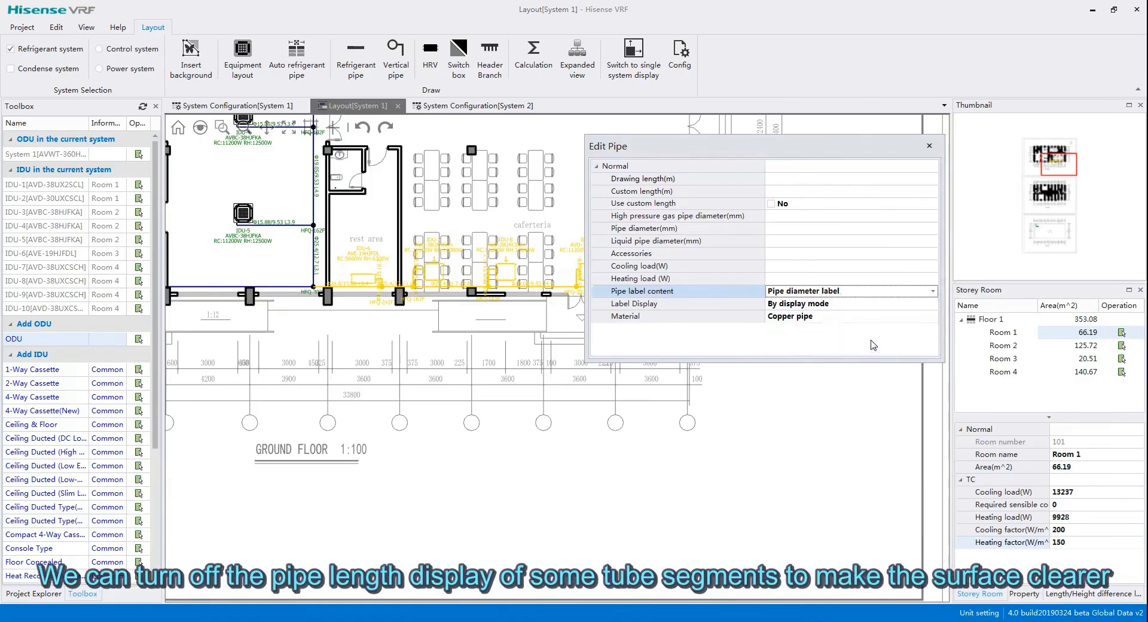
click(931, 149)
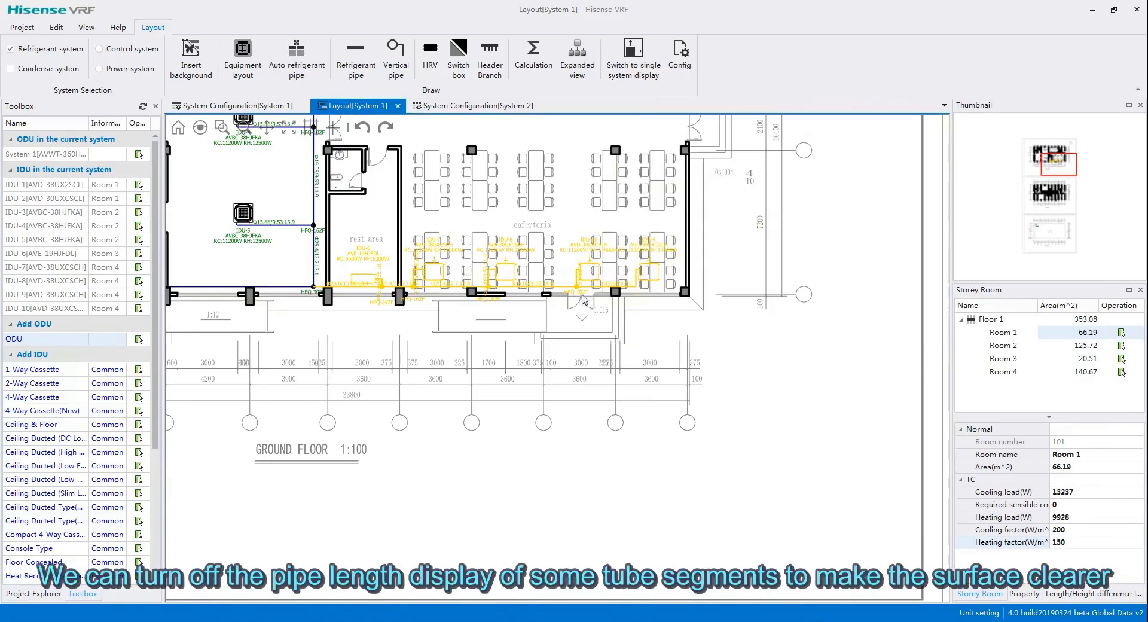
scroll(477, 296, up, 3)
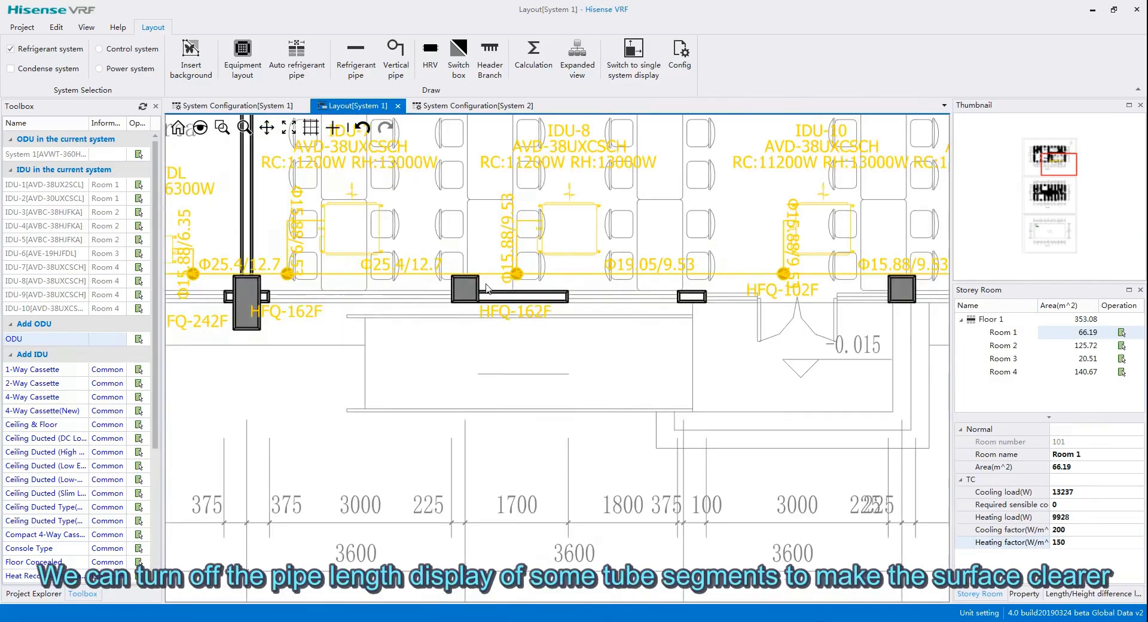
click(498, 287)
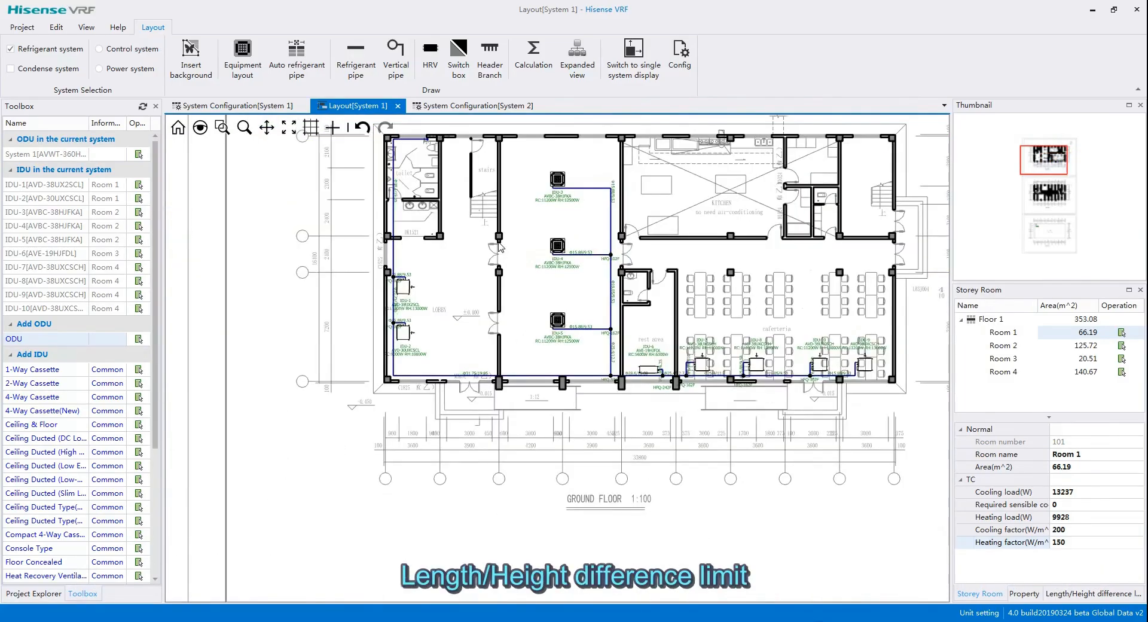
Step: Check the Length/Height difference limit values of System 1, including total pipe length and the ODU to farthest IDU length
click(1093, 593)
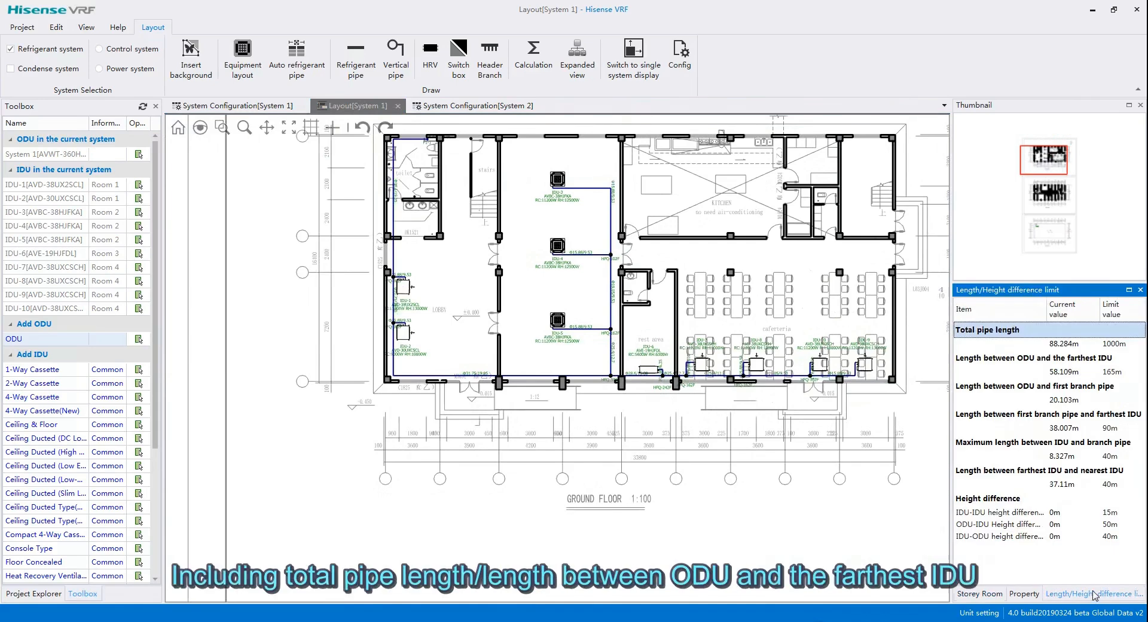
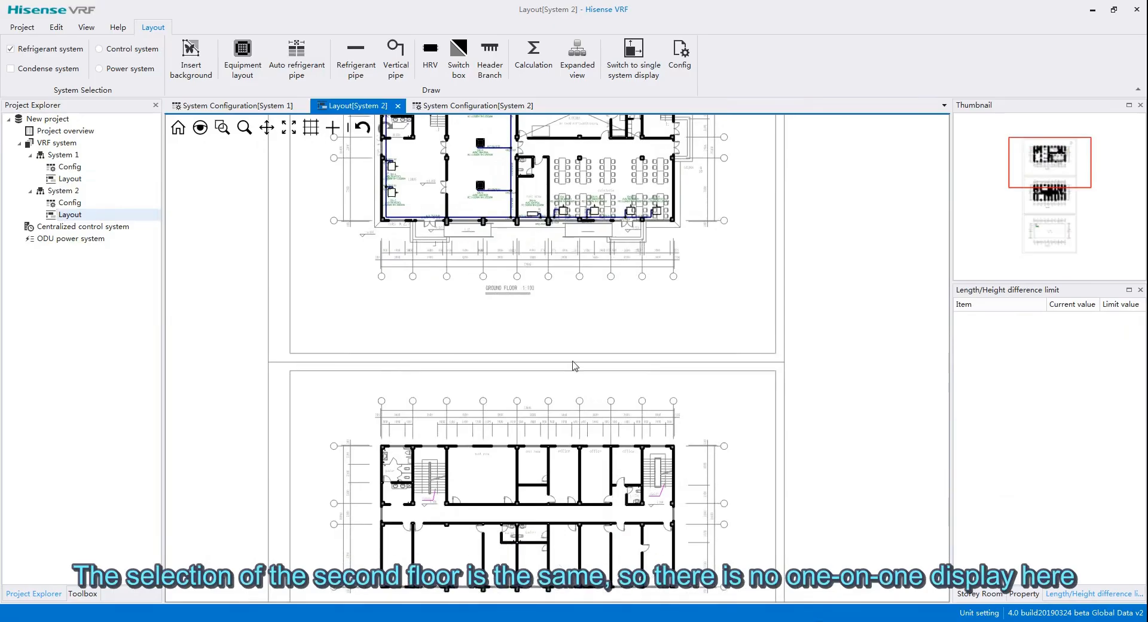
drag(580, 418, 572, 320)
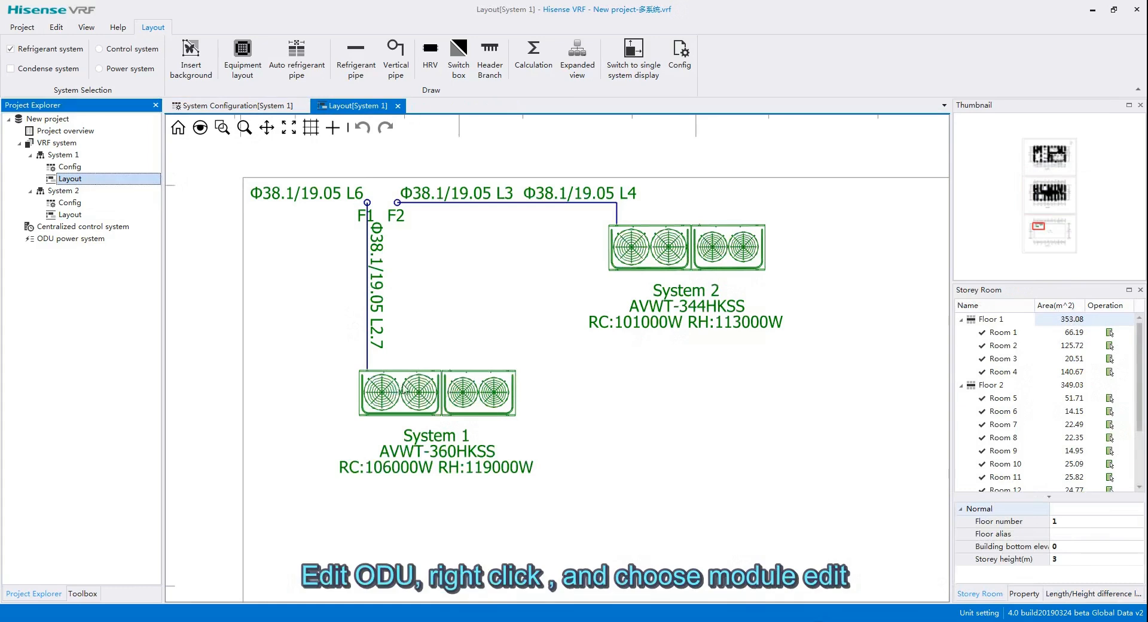
Step: Lay out System 1's outdoor unit as separate modules with Module edit, drawing the connecting pipes to the left
click(411, 388)
right_click(410, 388)
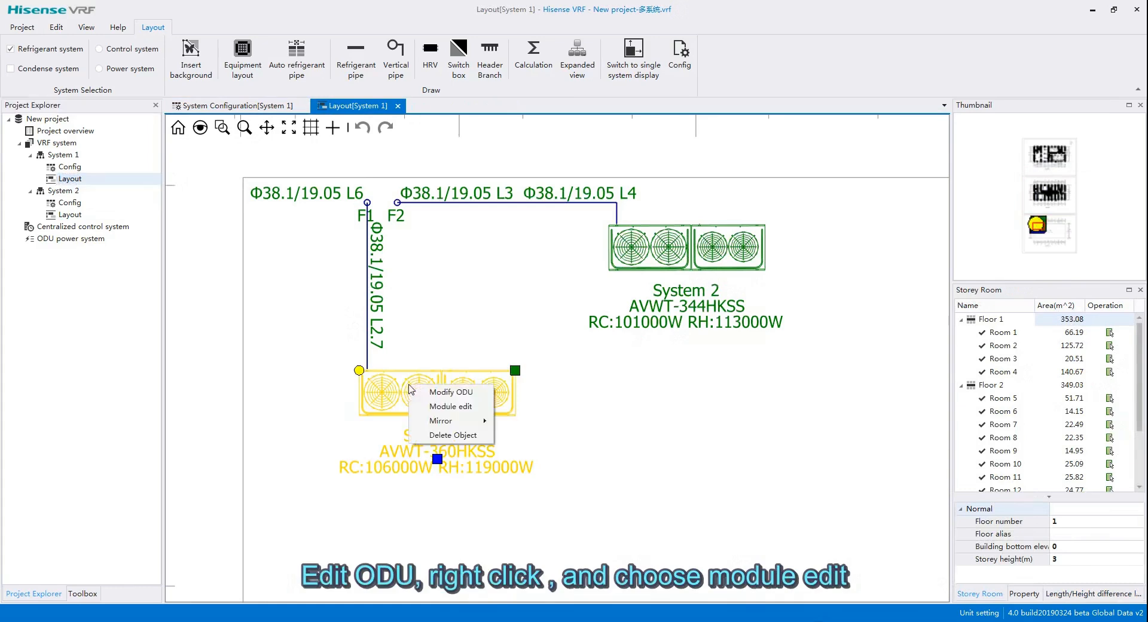
click(439, 407)
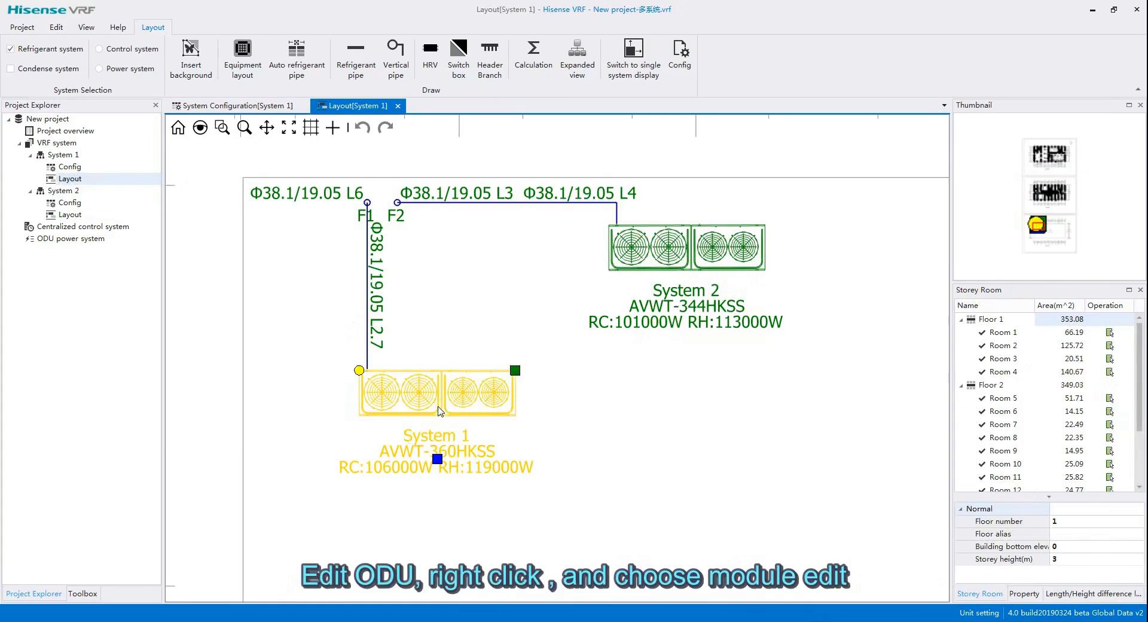
click(398, 151)
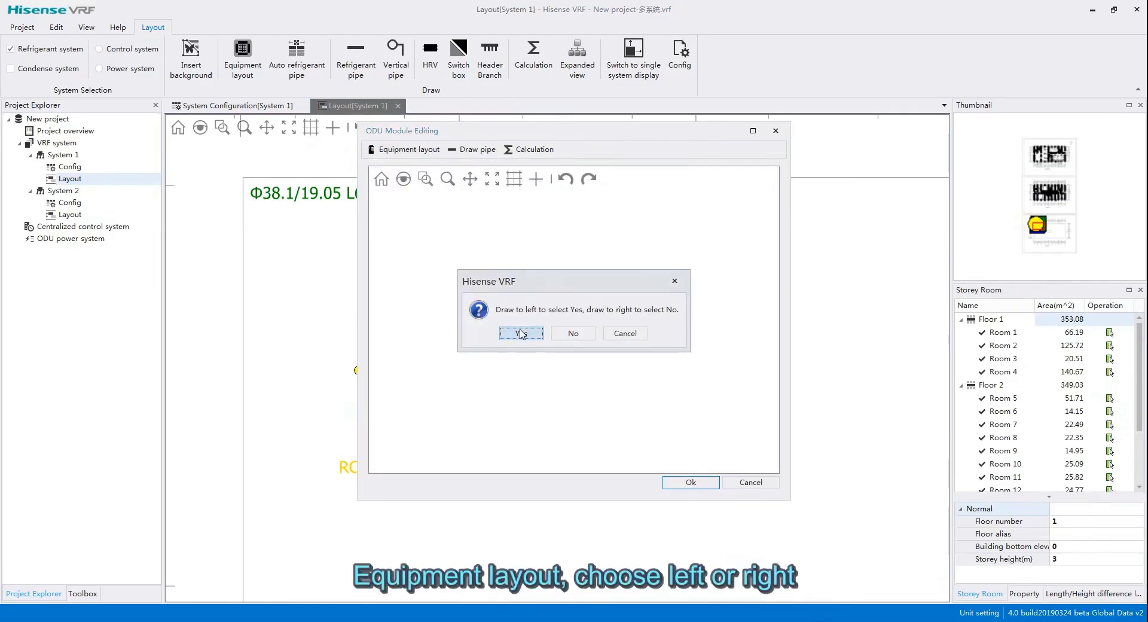
click(522, 333)
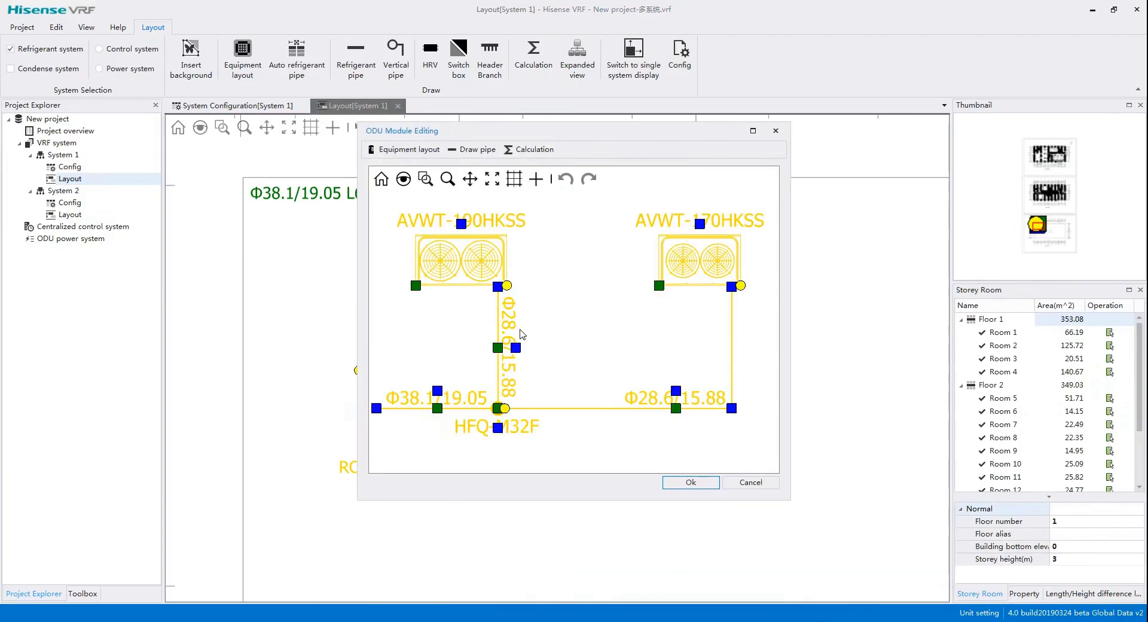
click(683, 482)
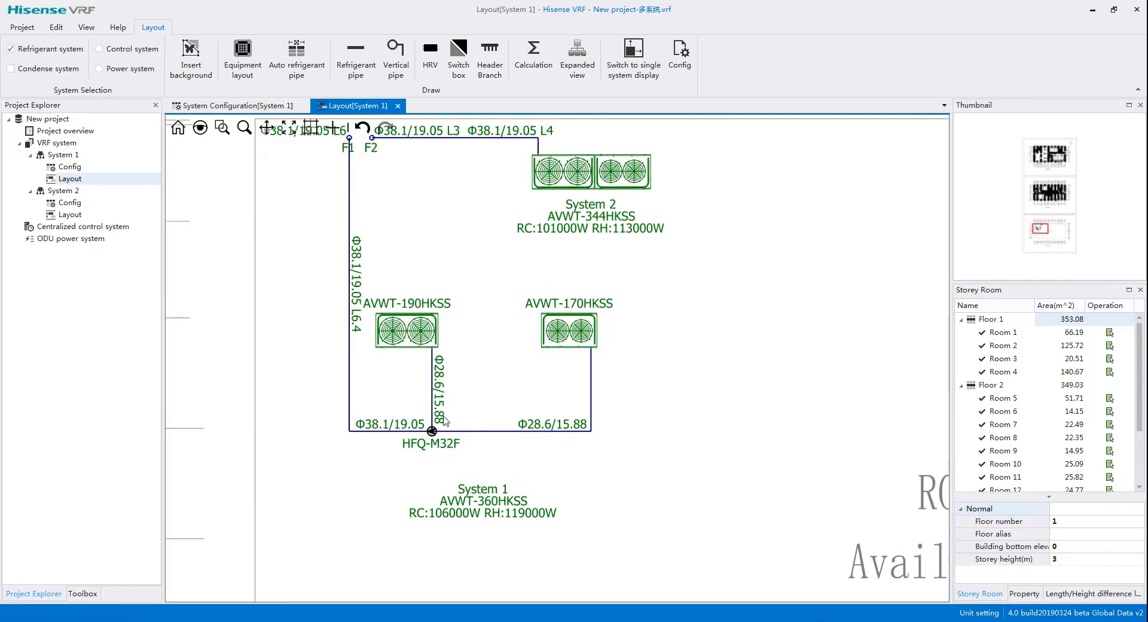
Step: Open the ODU power system and place the outdoor units of both systems with Equipment layout
click(57, 239)
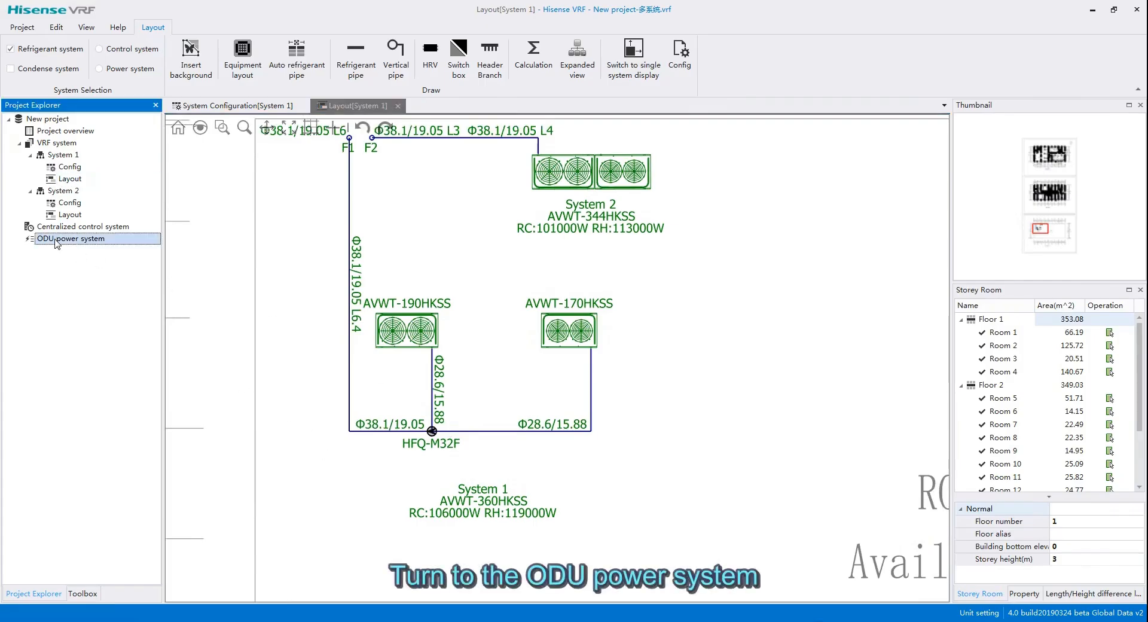
double_click(57, 240)
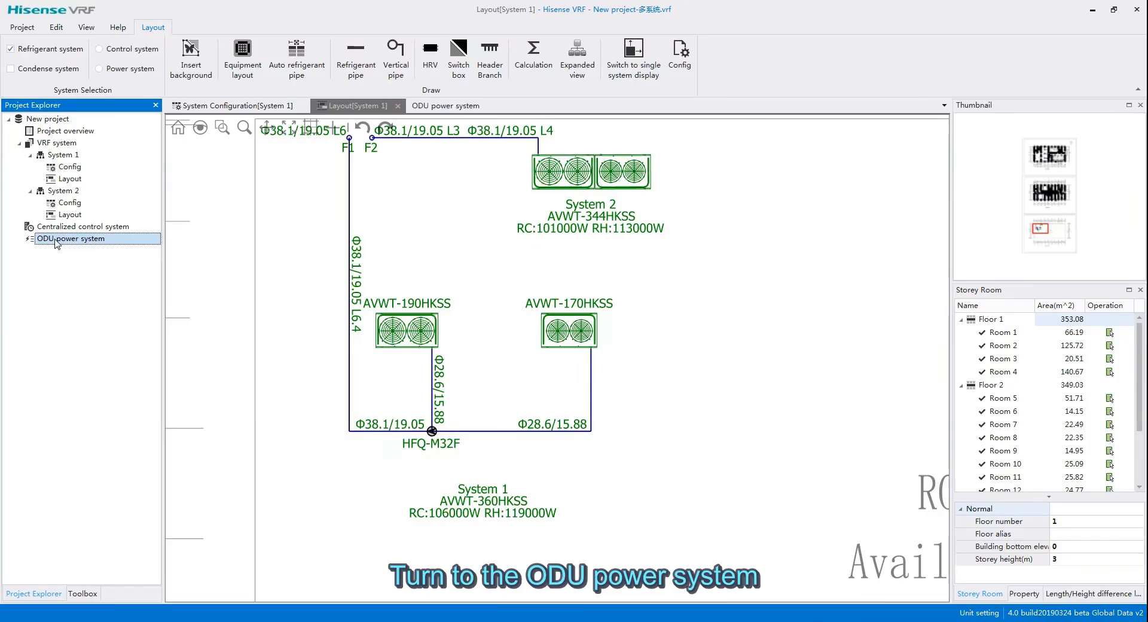
click(27, 55)
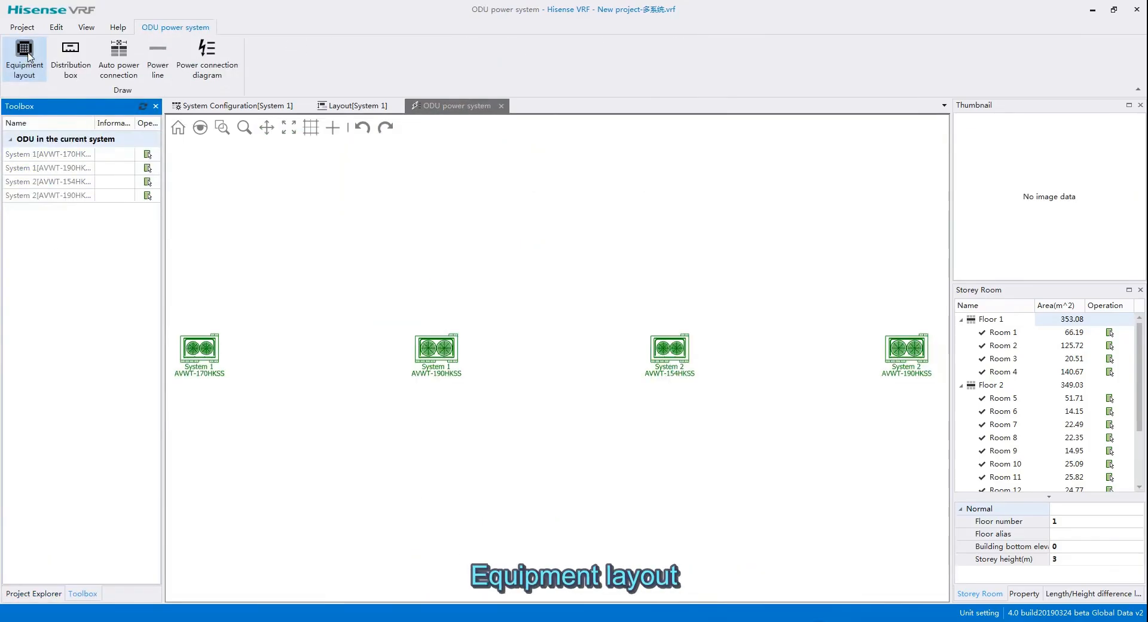
Step: Add a distribution box named Distribution box-ODU below the System 1 AVWT-170HKSS outdoor unit
click(72, 53)
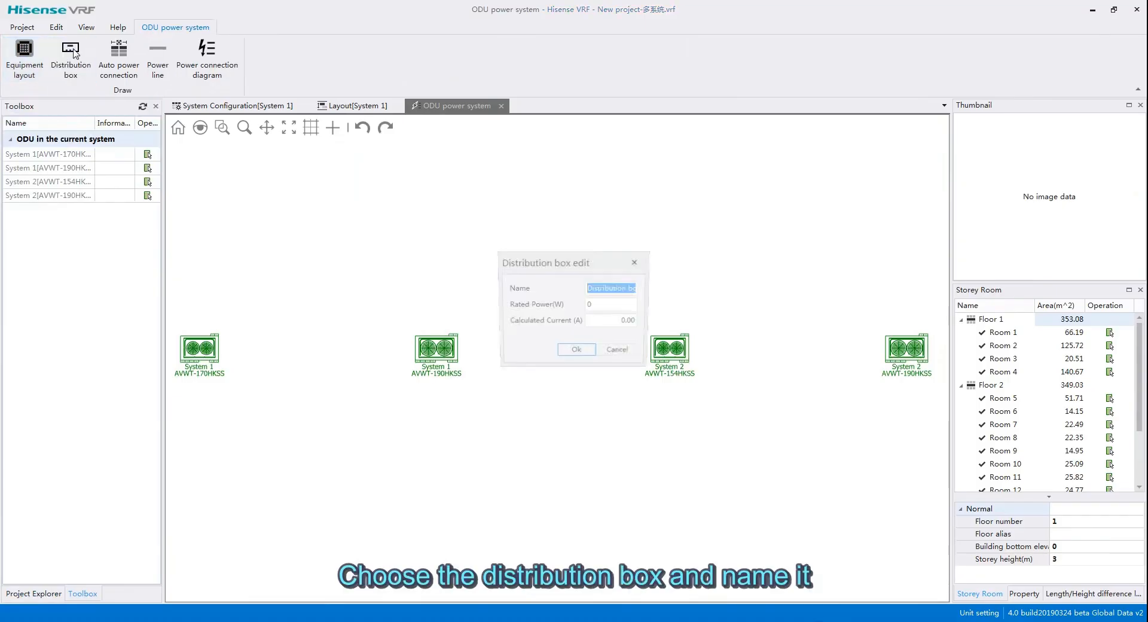
click(631, 288)
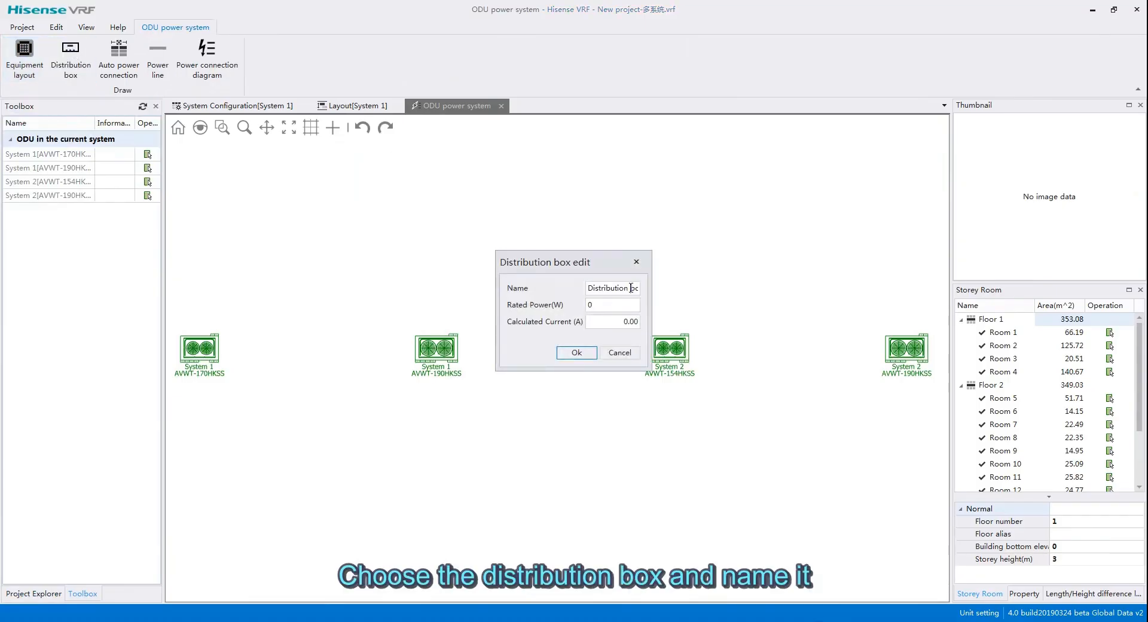
key(End)
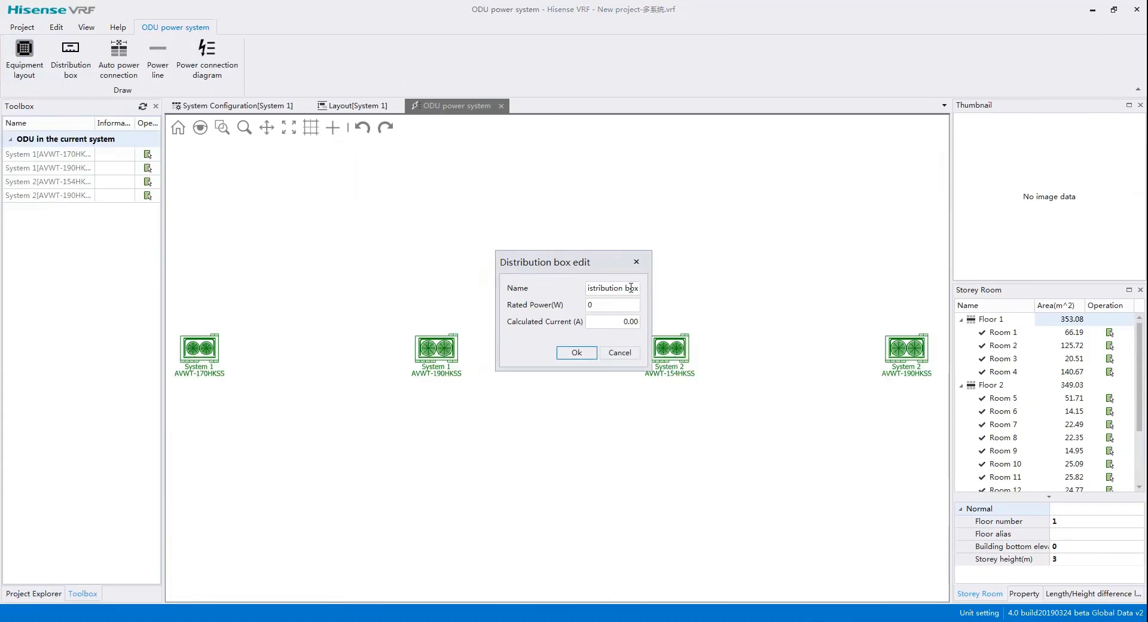
text(-ODU)
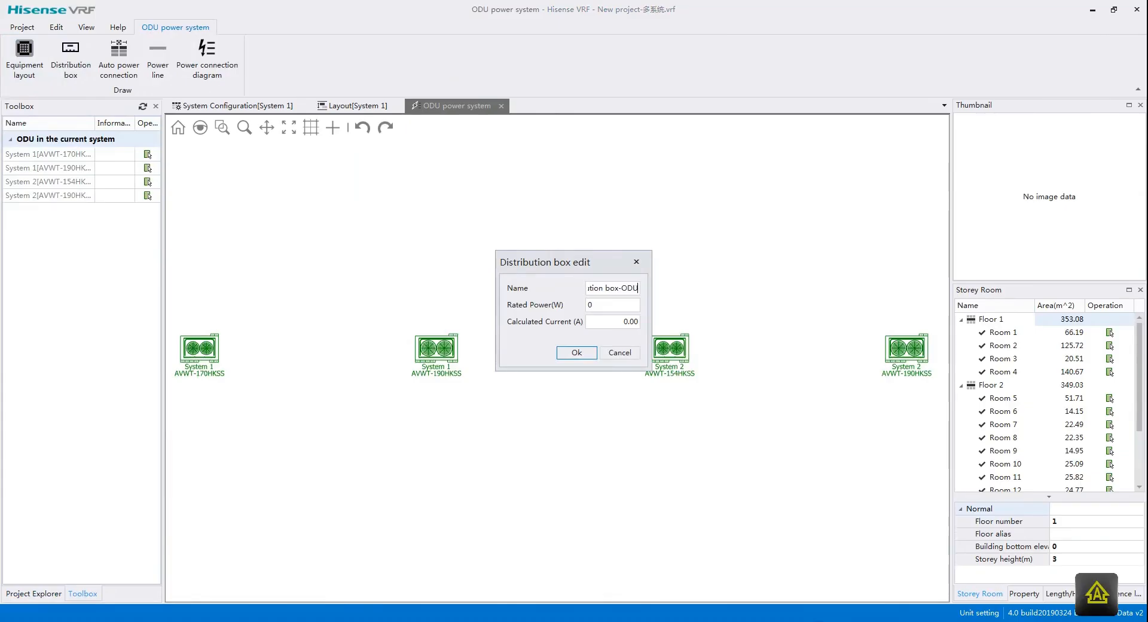
click(577, 352)
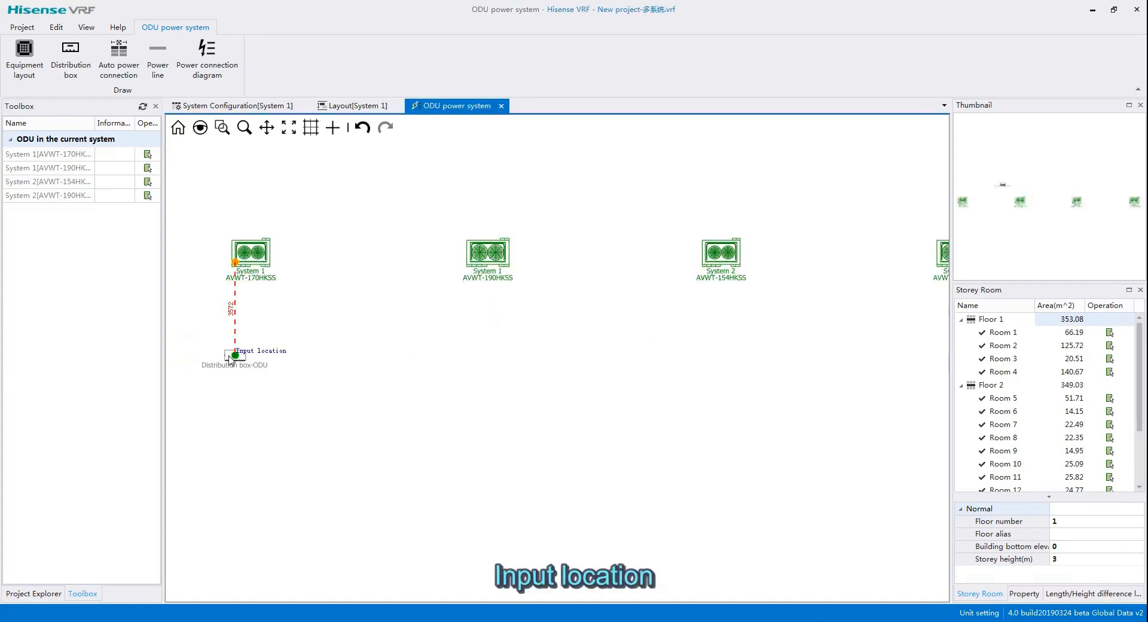
click(229, 358)
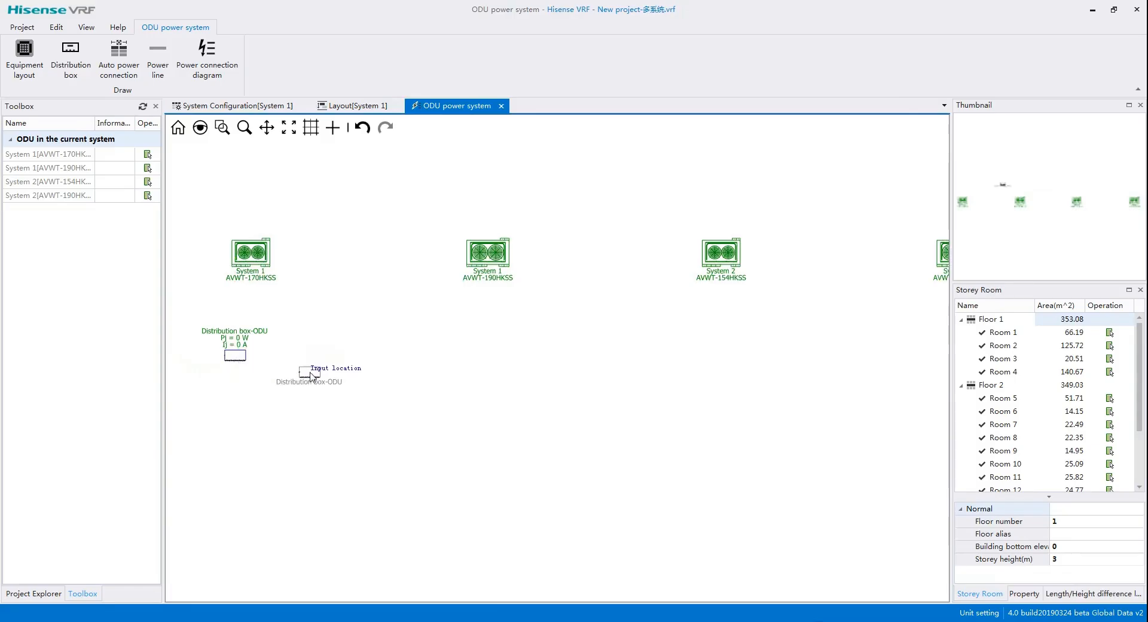
Step: Rotate the distribution box so its connection handle points left, and move its label below the box
click(240, 358)
click(245, 356)
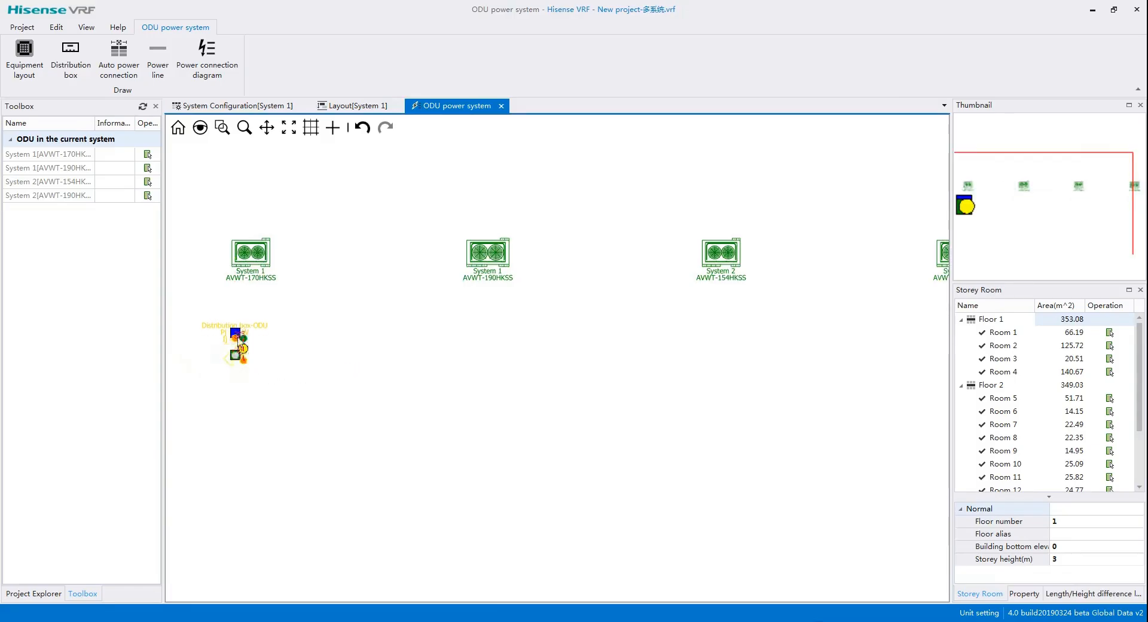
click(186, 355)
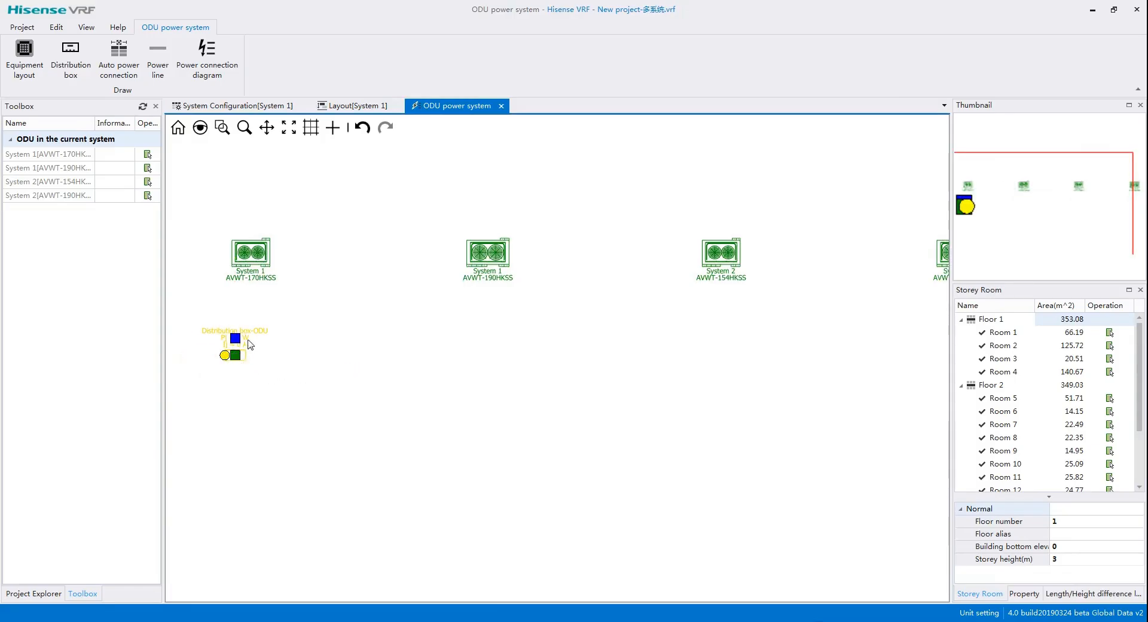
drag(237, 344, 236, 381)
click(295, 382)
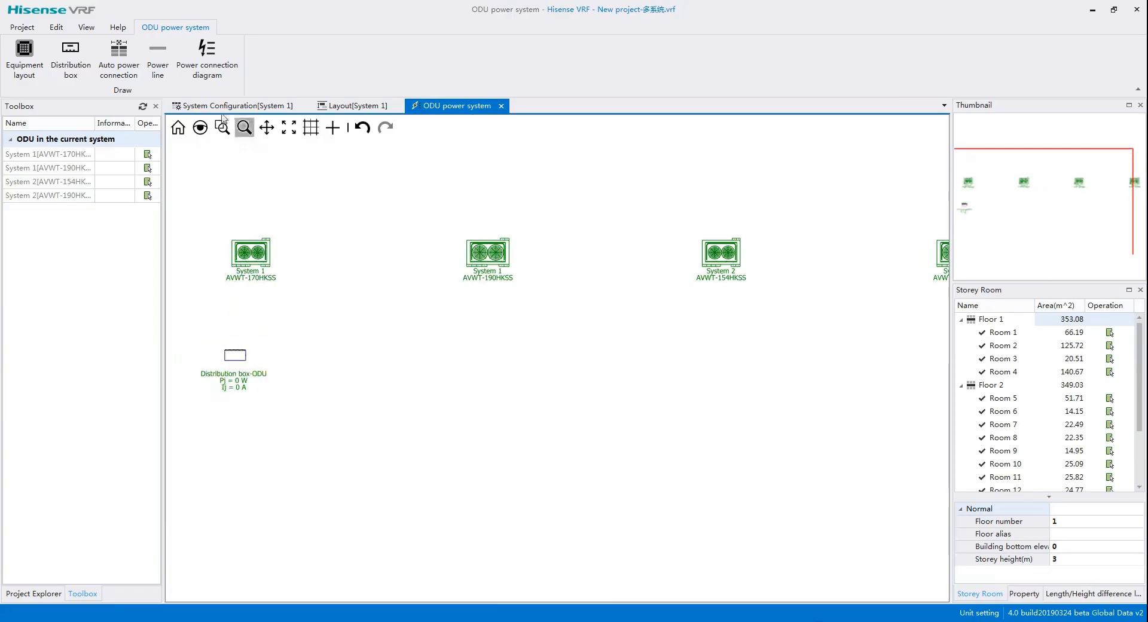
Step: Wire all four outdoor units to Distribution box-ODU with Auto power connection
click(127, 54)
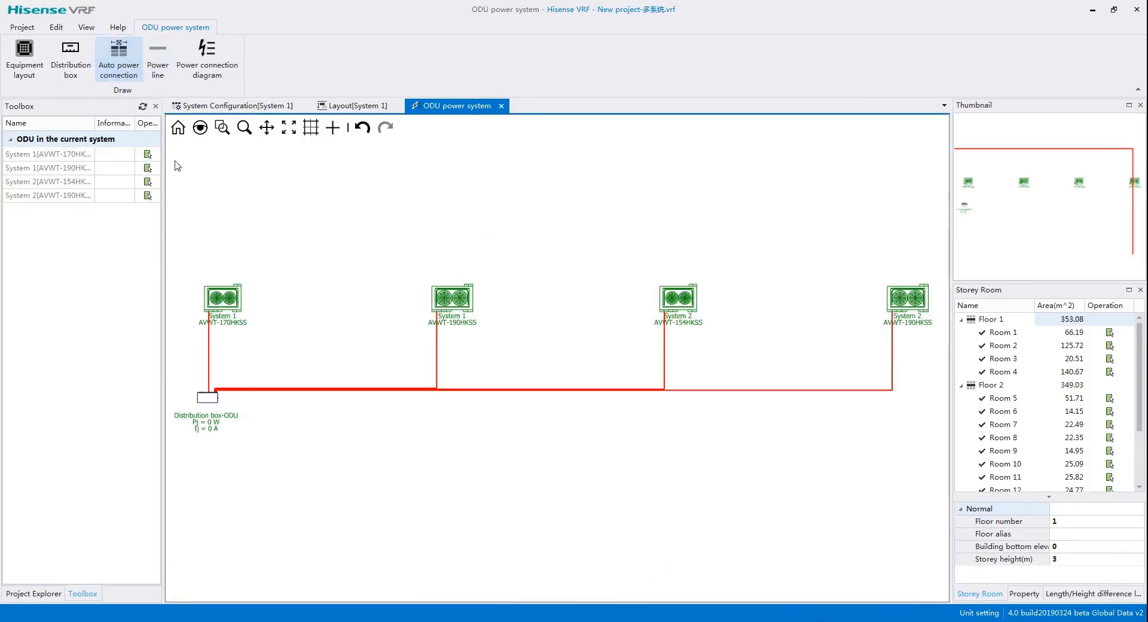
Step: Generate the power connection diagram for Distribution box-ODU, review its circuits, and close it
click(207, 53)
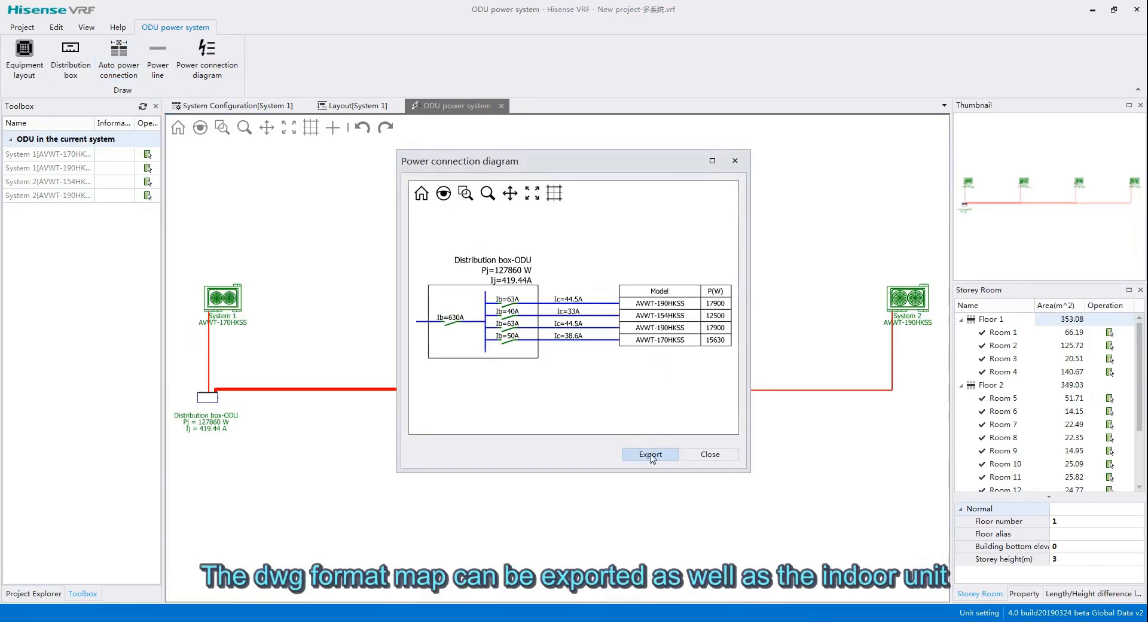
click(706, 455)
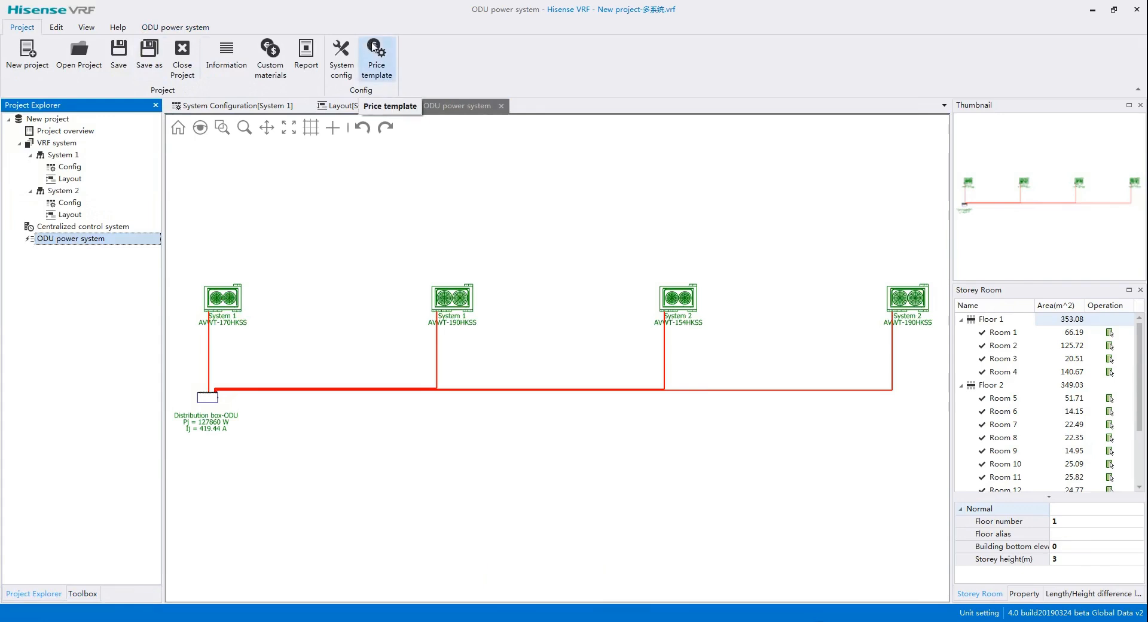
Step: Create a new price template listing all devices and accessories, save it as the Excel file Price, and close the price data
click(374, 48)
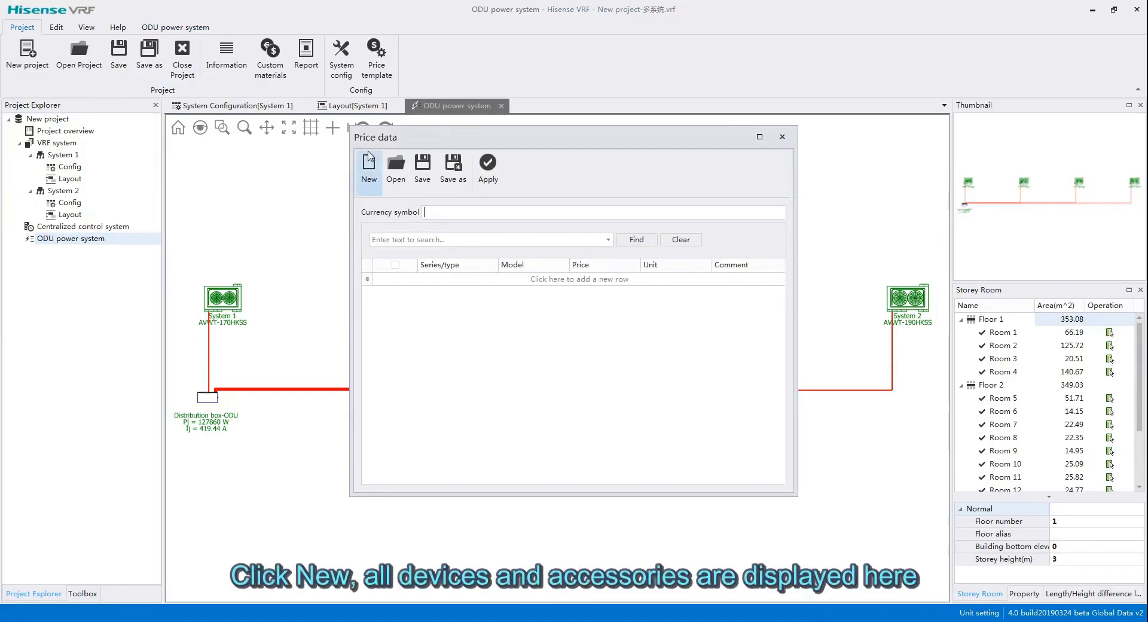
click(369, 166)
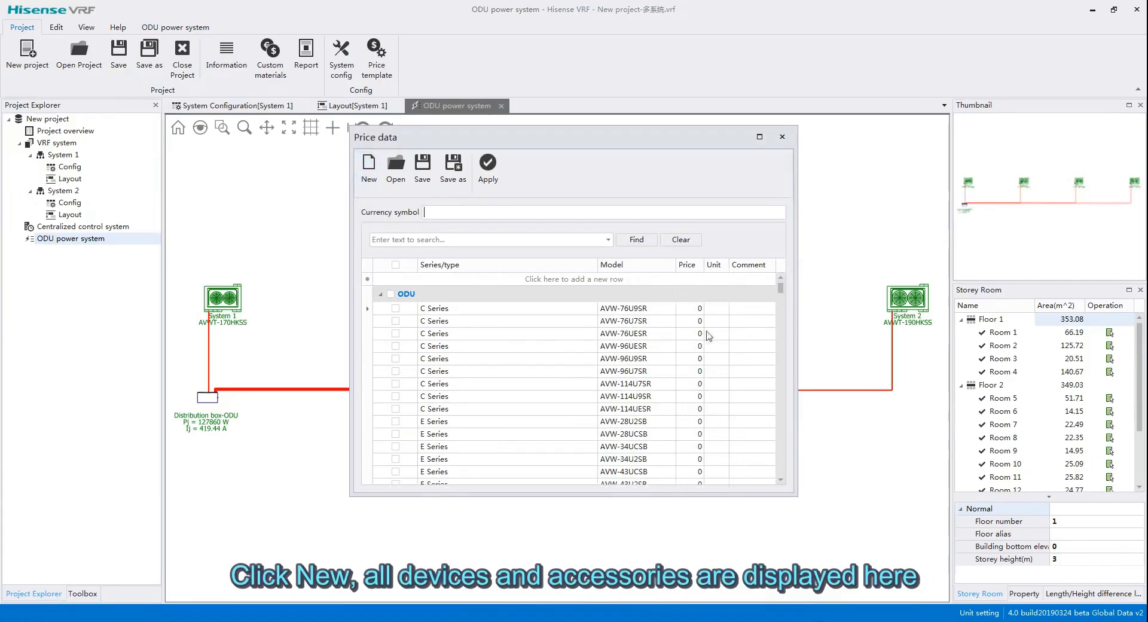
drag(781, 293, 783, 399)
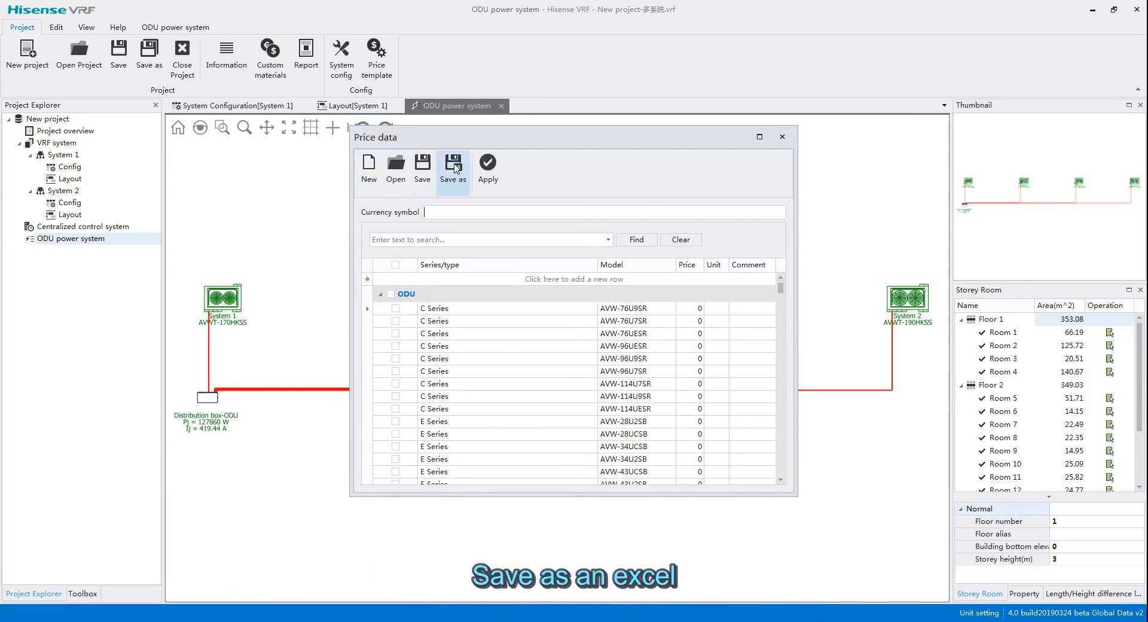
click(454, 168)
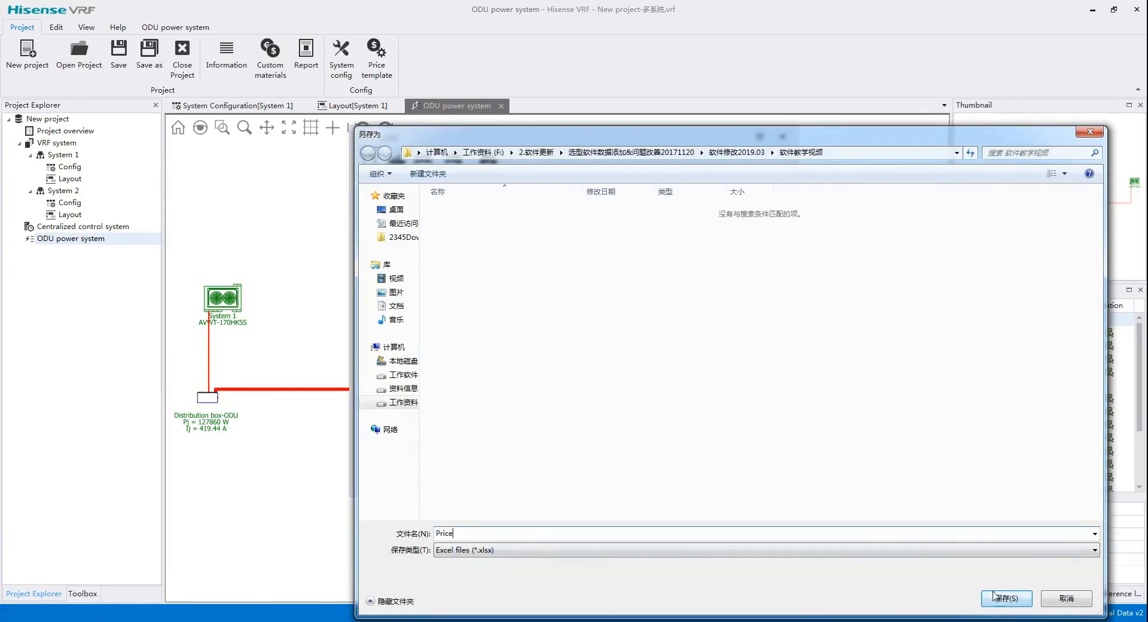
click(1004, 599)
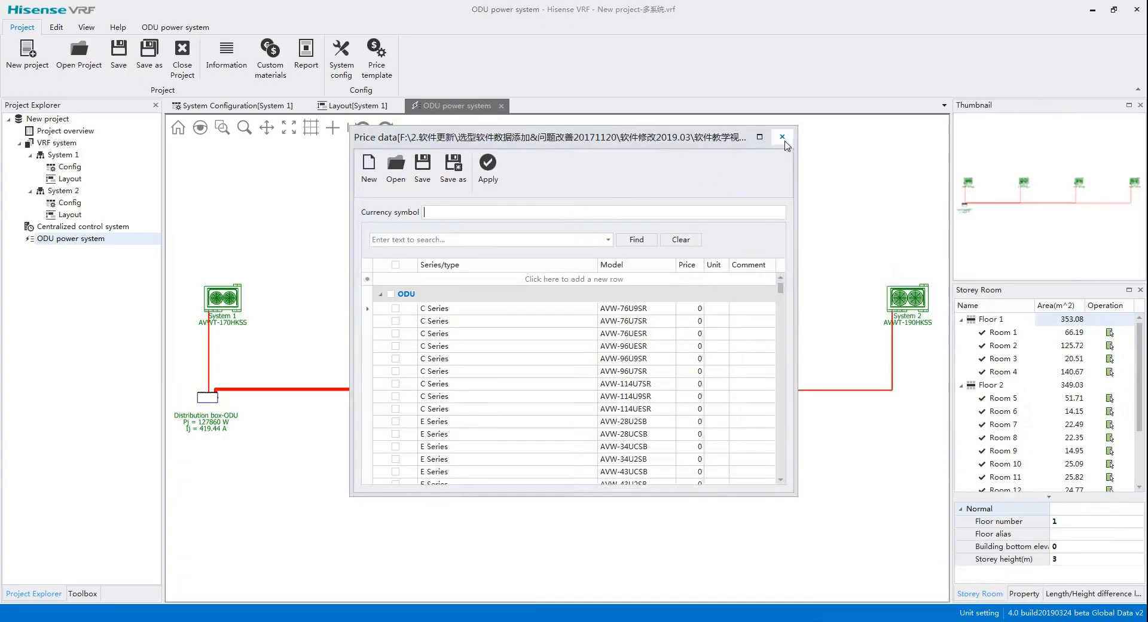
click(782, 137)
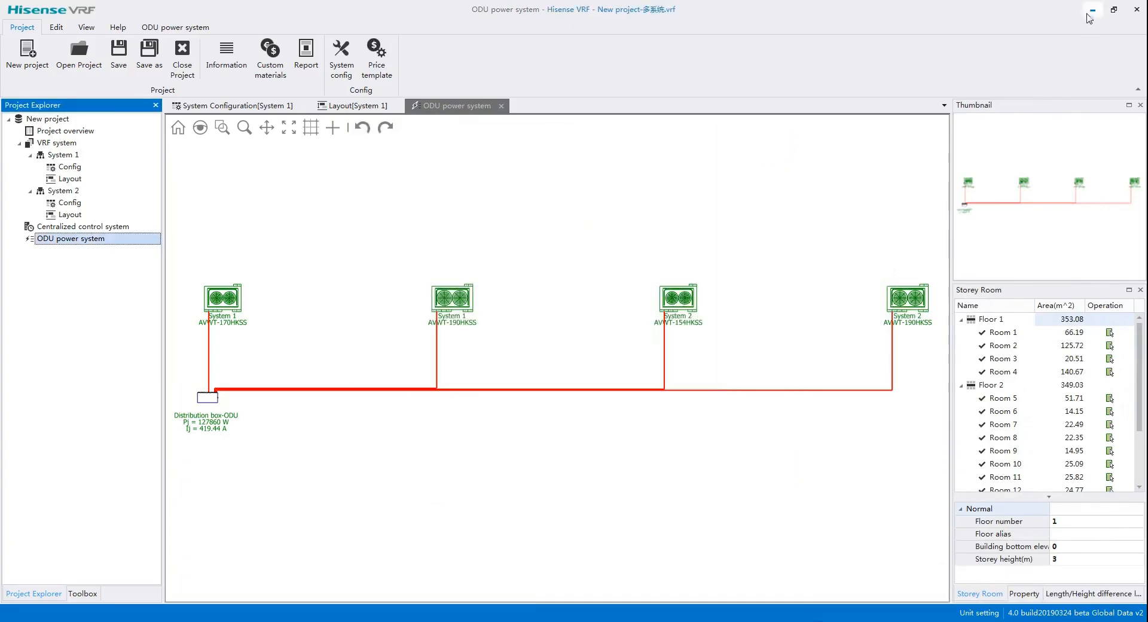
Step: Switch to the folder holding the saved price template and open Price.xlsx in Excel
click(1091, 11)
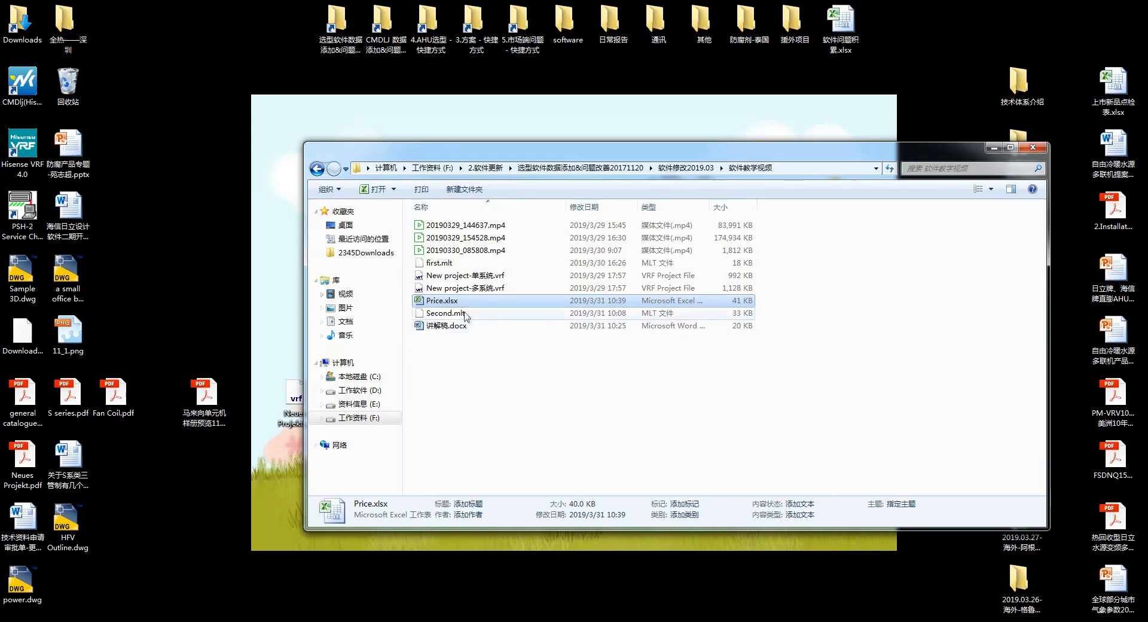
click(447, 303)
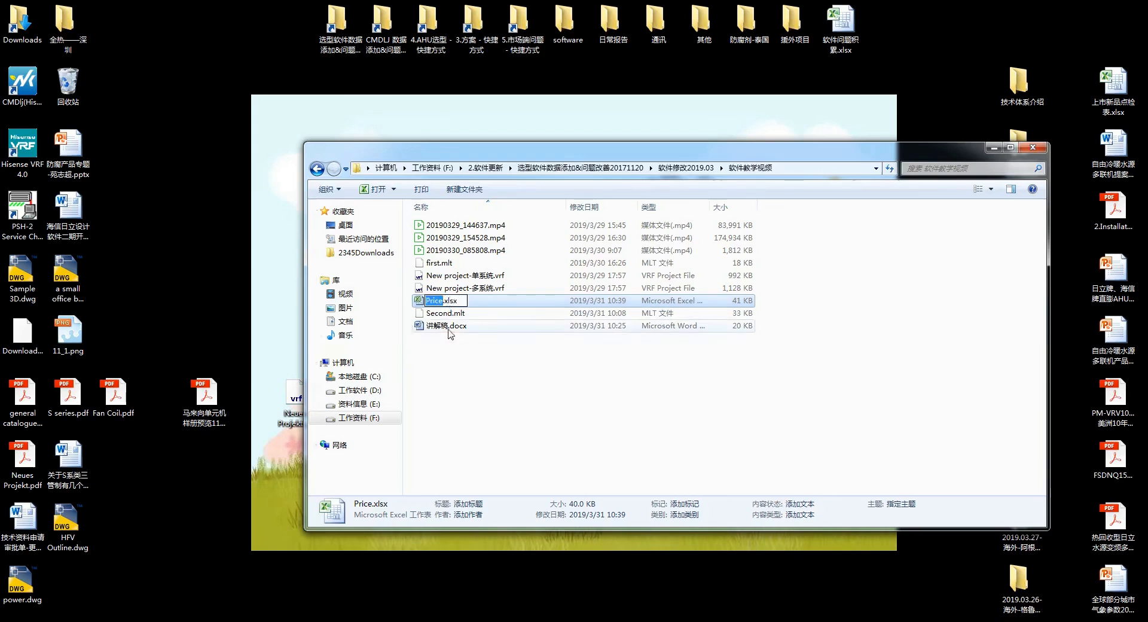
double_click(447, 301)
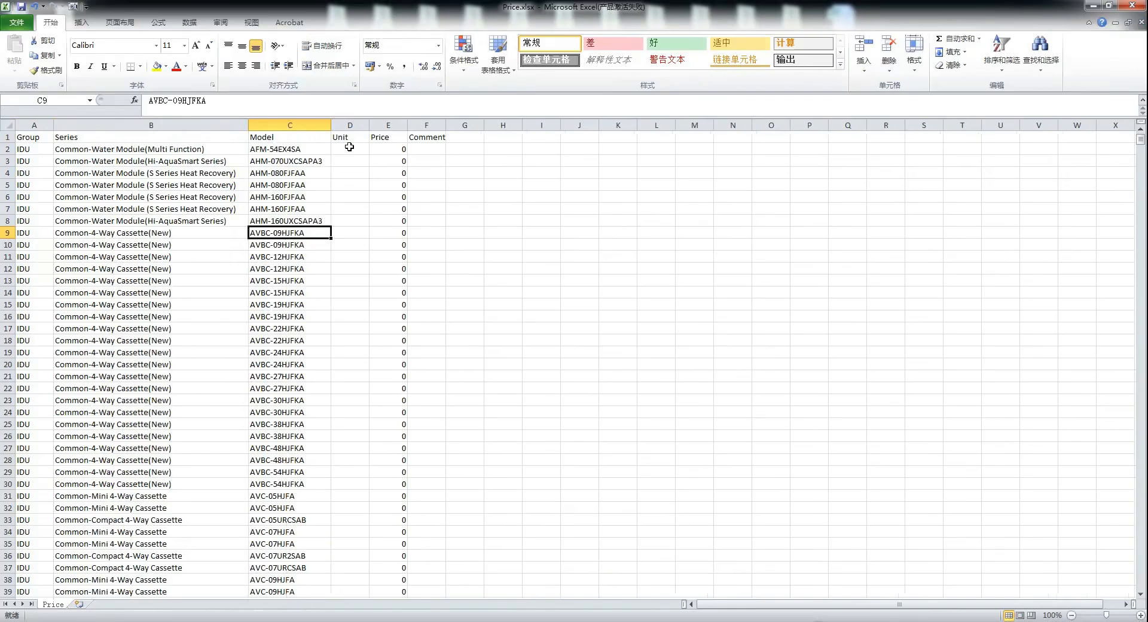
click(453, 189)
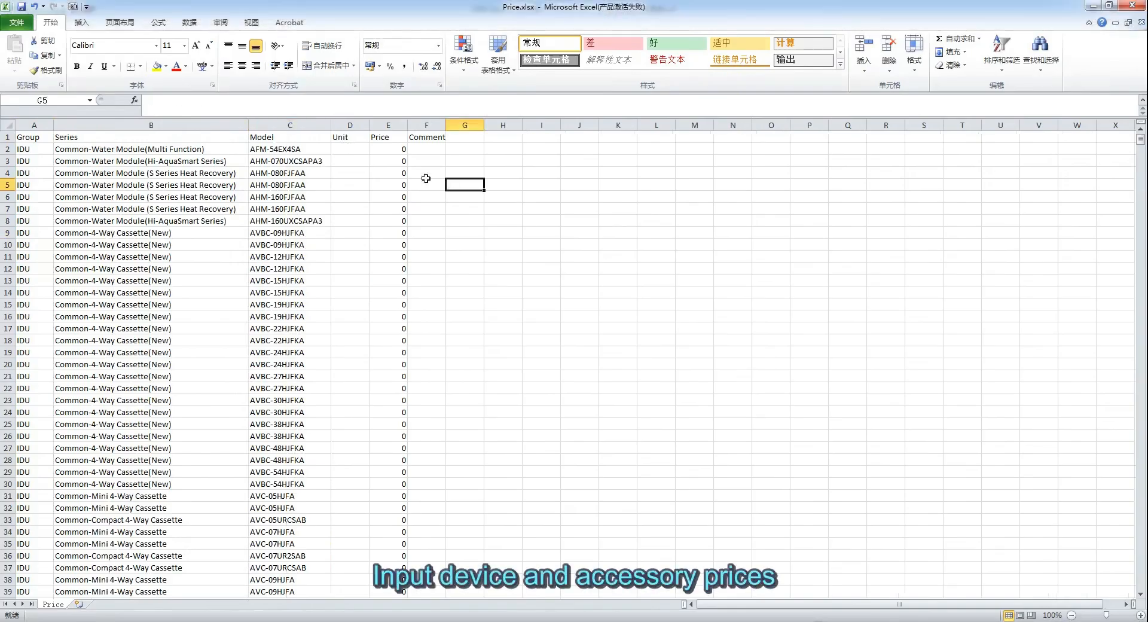
Step: Set the price of model AFM-54EX4SA to 1111, then save and close the workbook
click(390, 150)
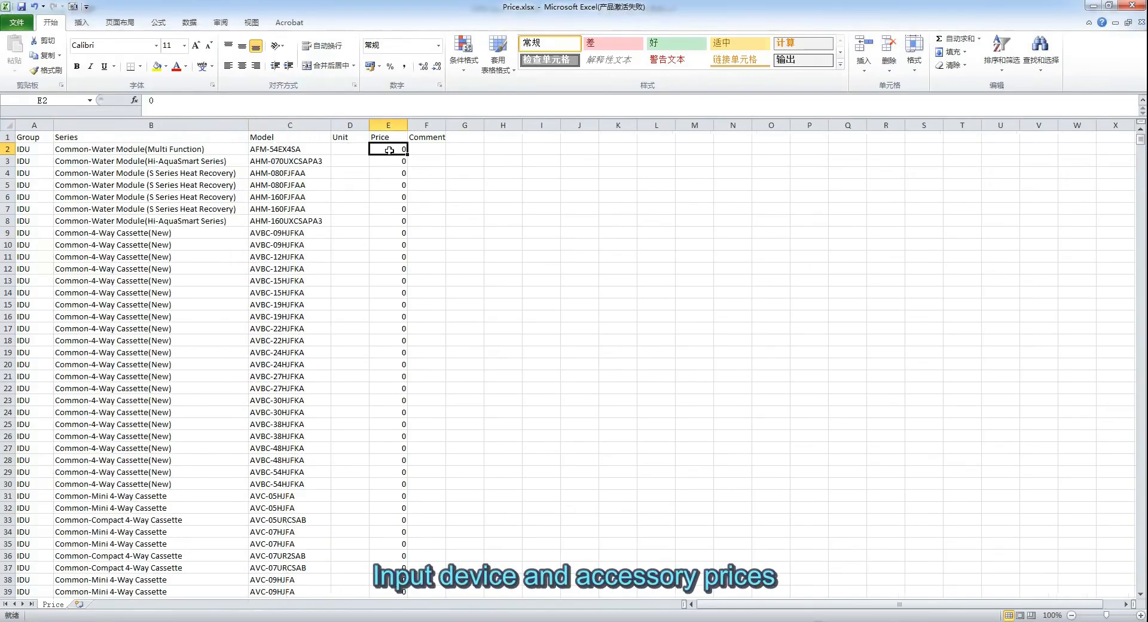
text(1111)
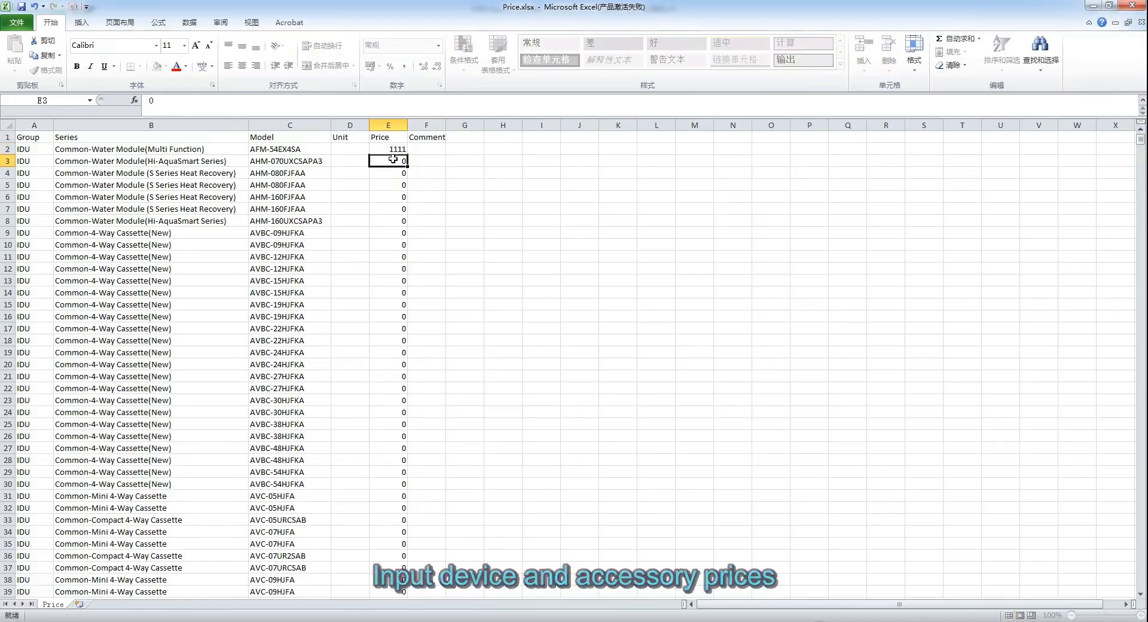
key(Return)
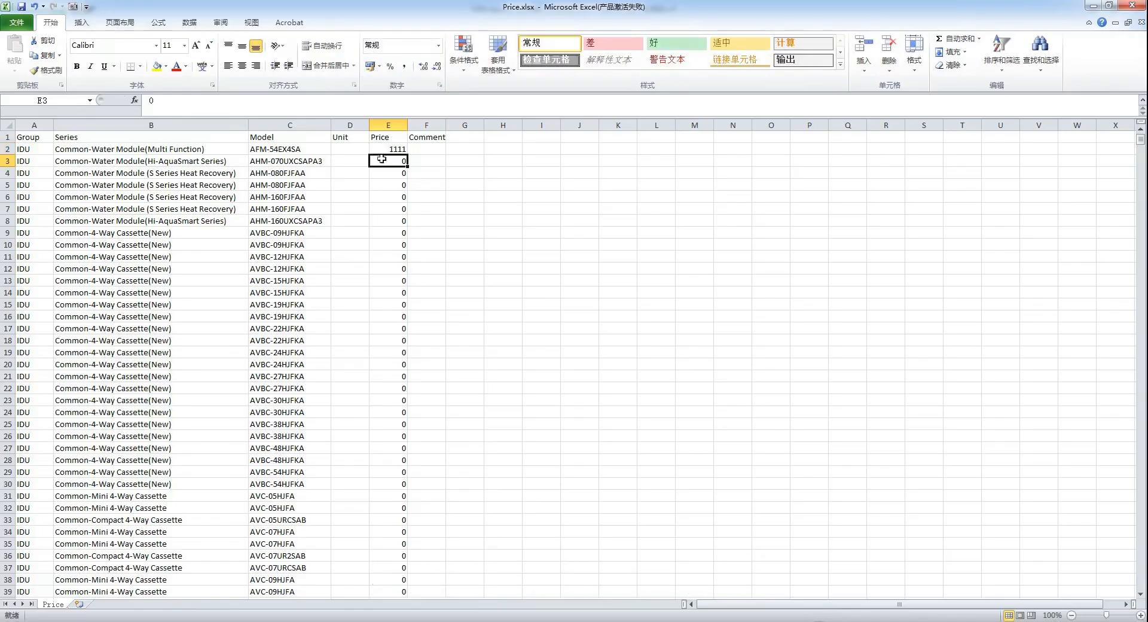
click(24, 9)
click(1140, 22)
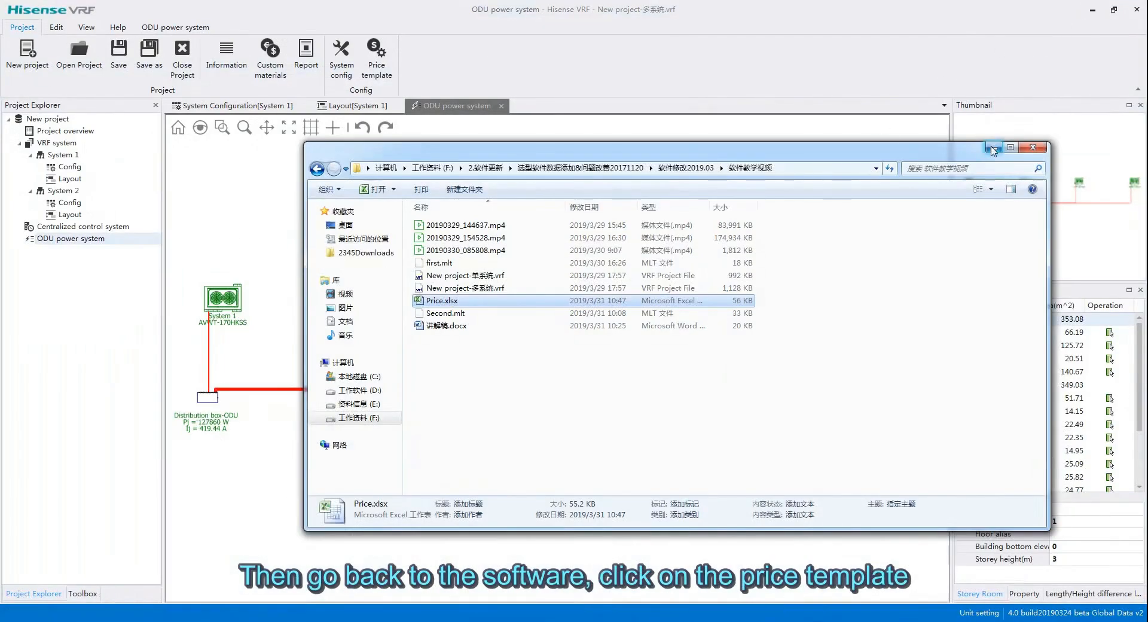
Step: Return to Hisense VRF and load the modified Price.xlsx into the price template
click(995, 148)
click(377, 57)
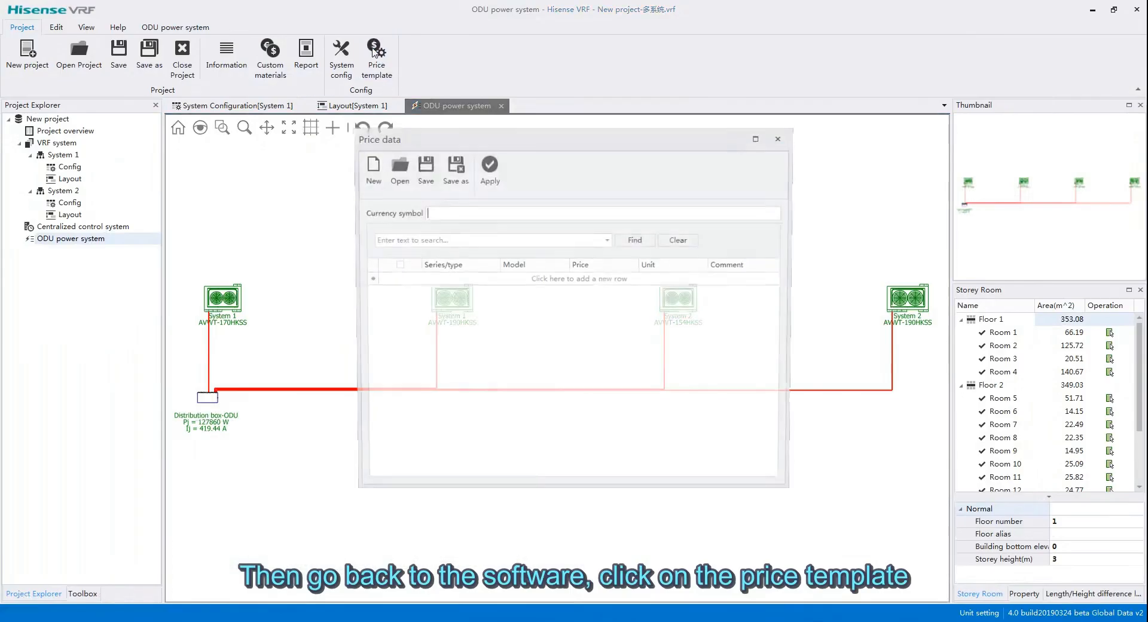
click(394, 172)
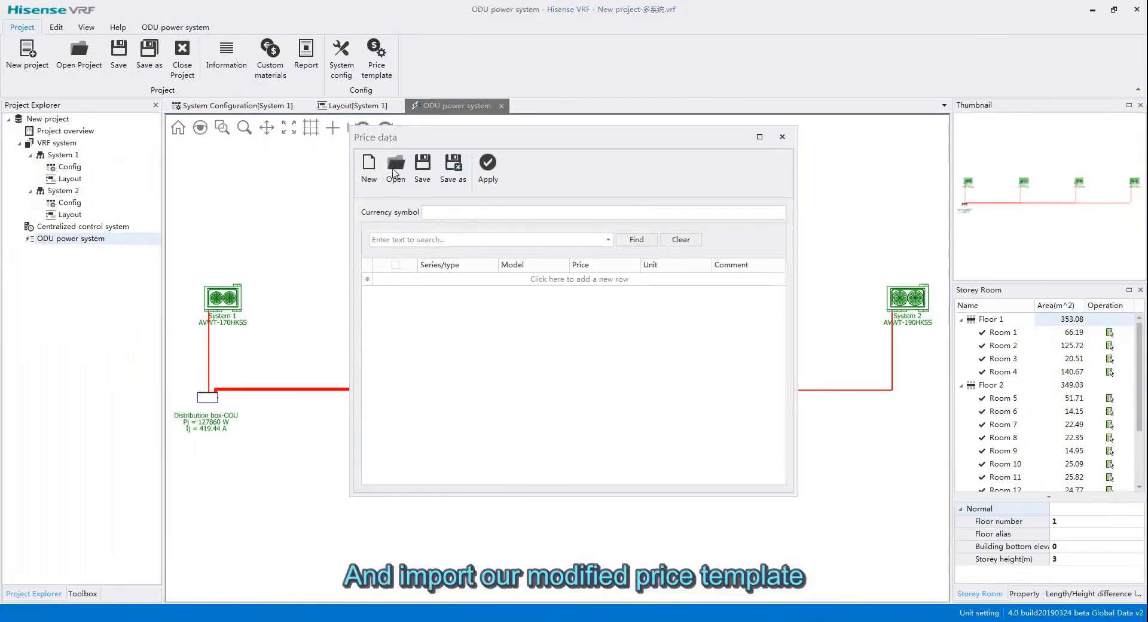
click(496, 210)
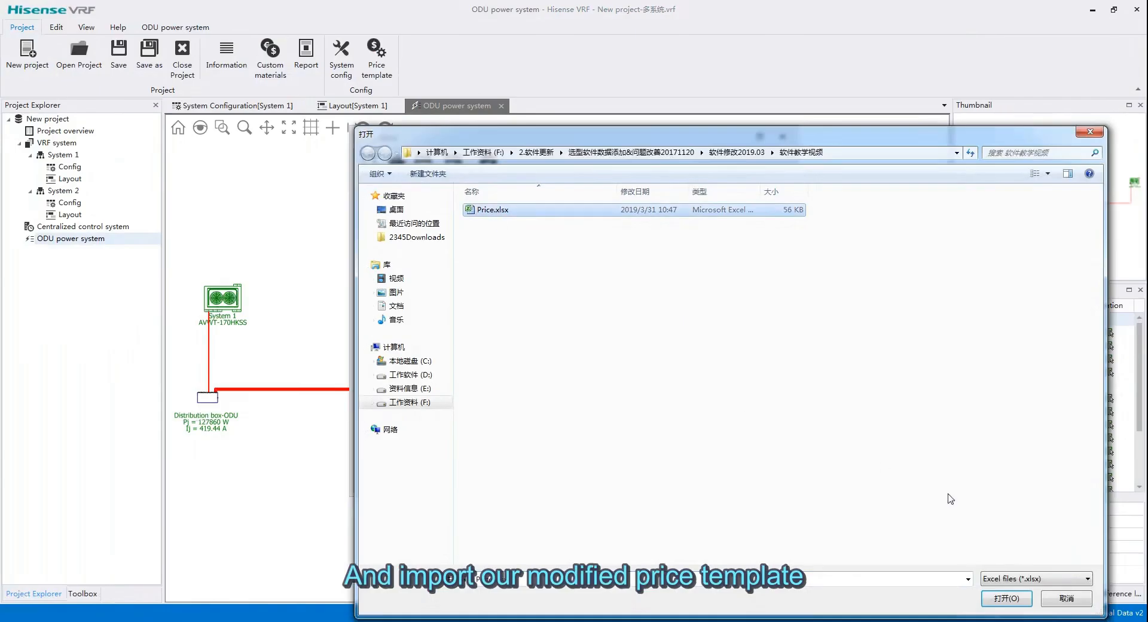
click(1013, 599)
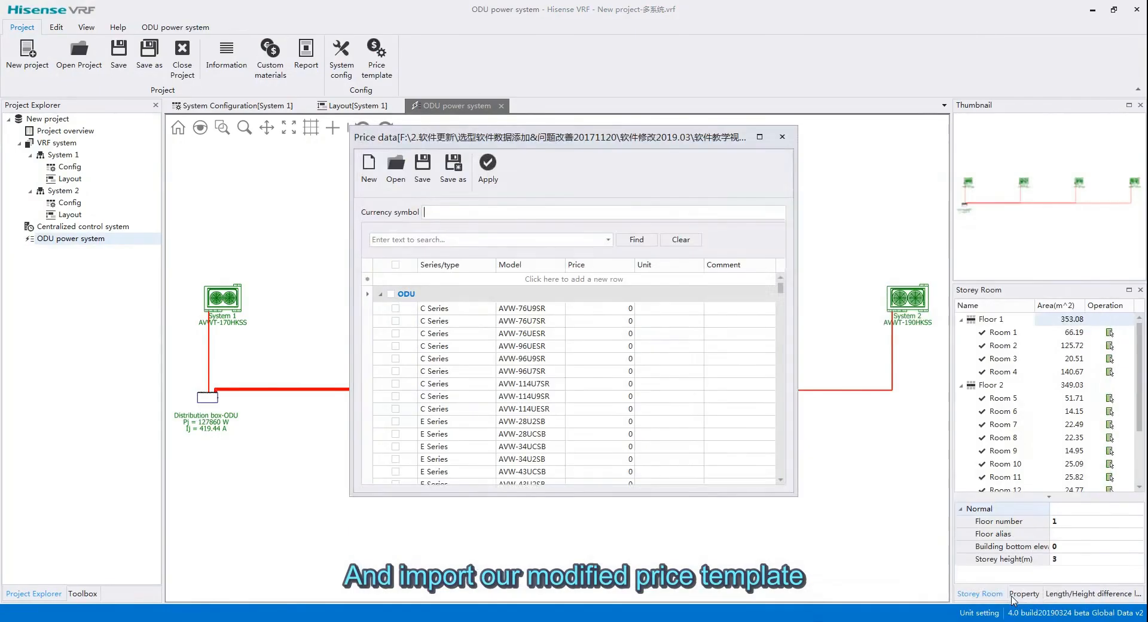
Step: Check the AFM-54EX4SA price in the IDU group, apply the loaded price data to the project, and close it
drag(782, 308, 782, 422)
drag(782, 422, 782, 423)
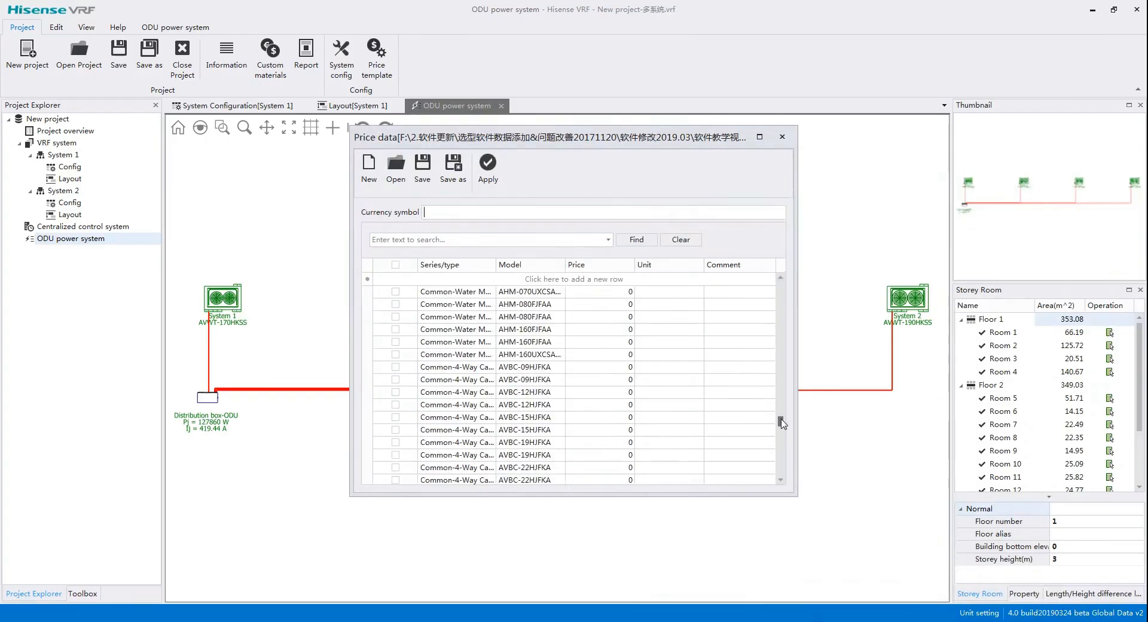
click(781, 278)
click(781, 278)
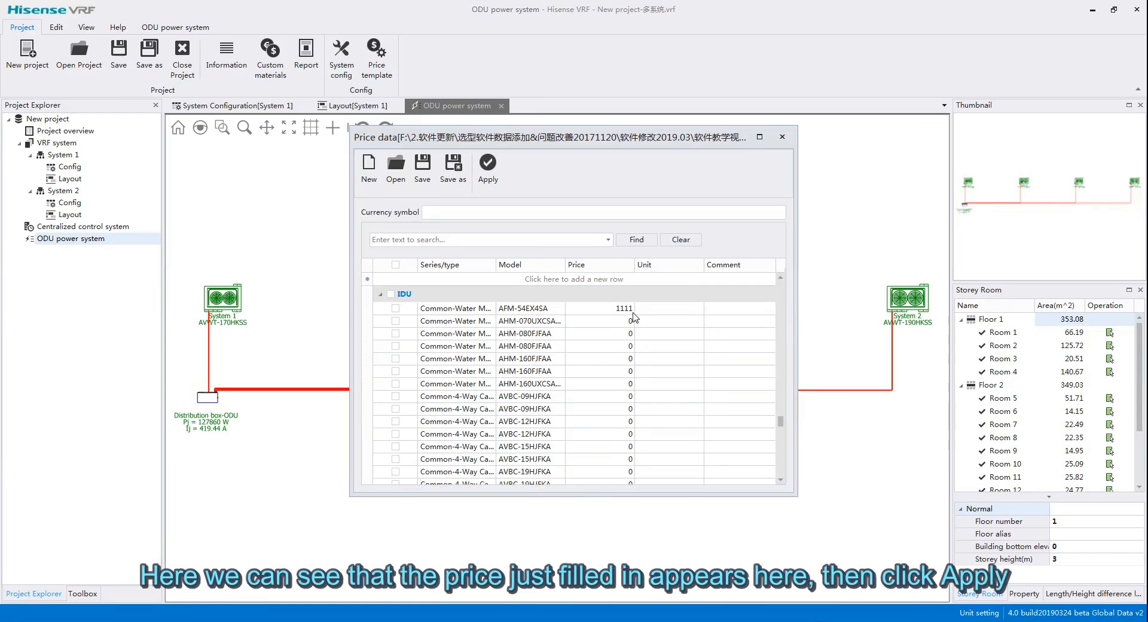
click(489, 172)
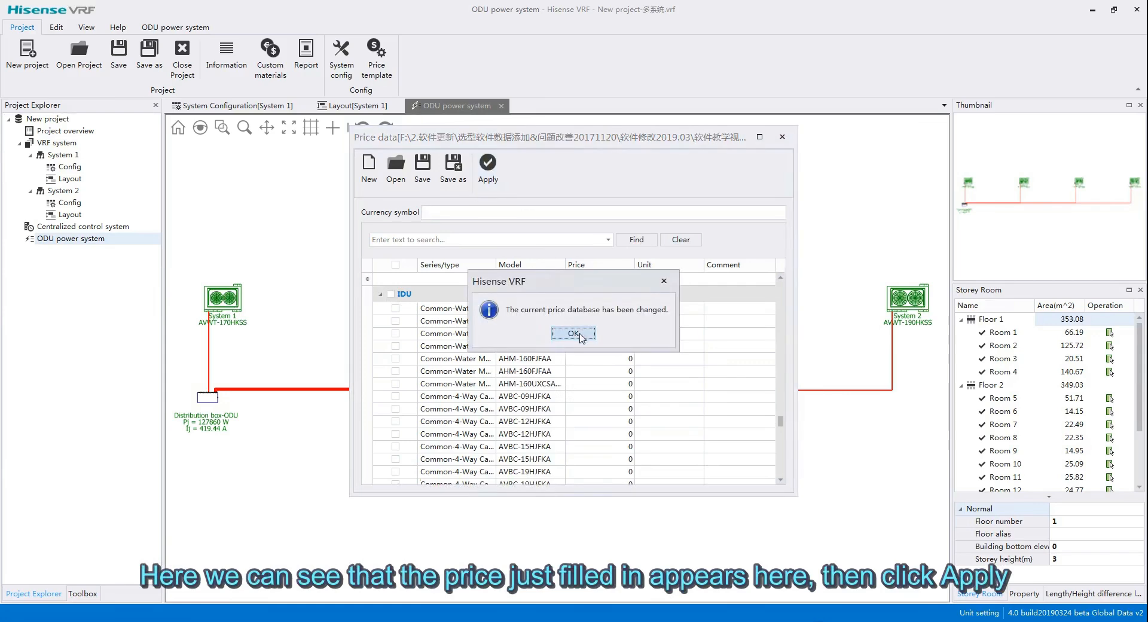
click(580, 335)
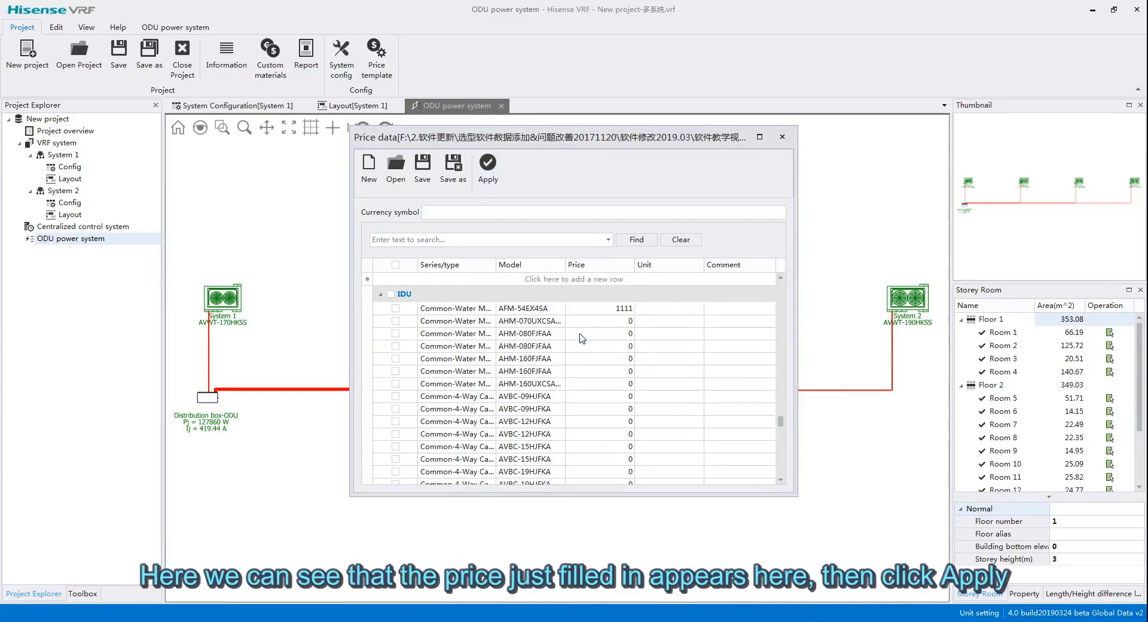
click(782, 139)
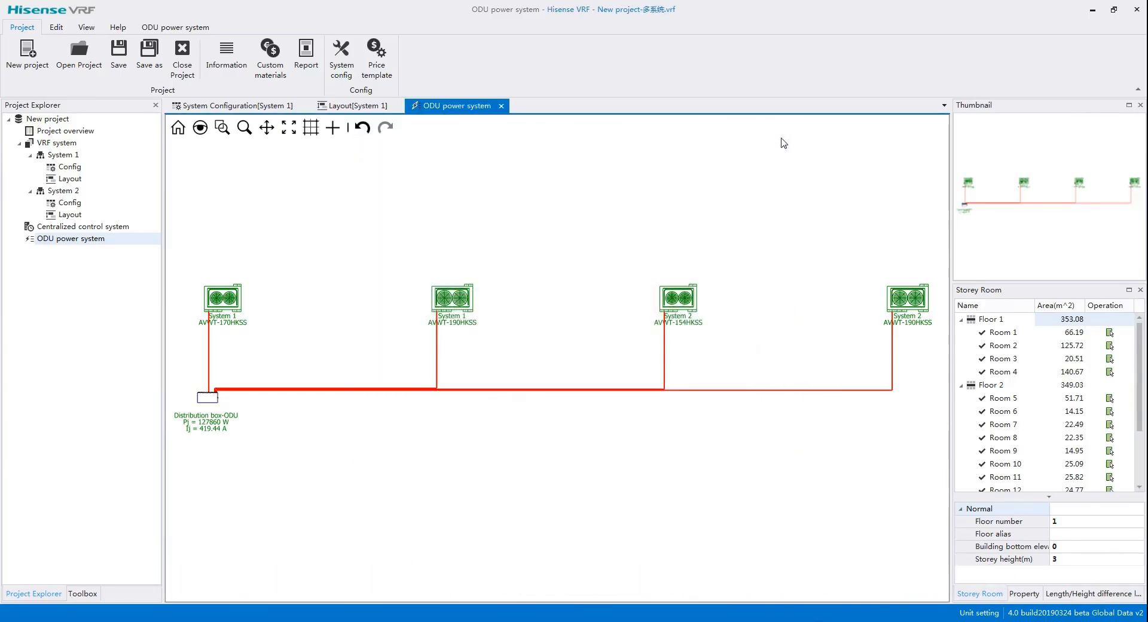
Step: Start a project report, review the format and price options, and keep PDF with Display price
click(312, 53)
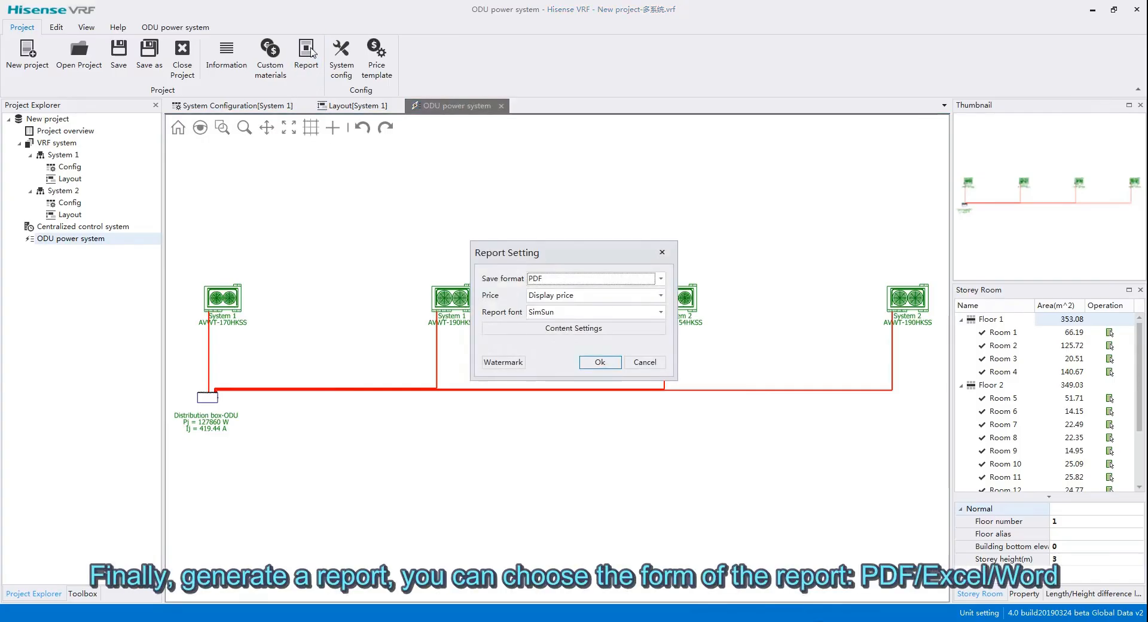
click(644, 281)
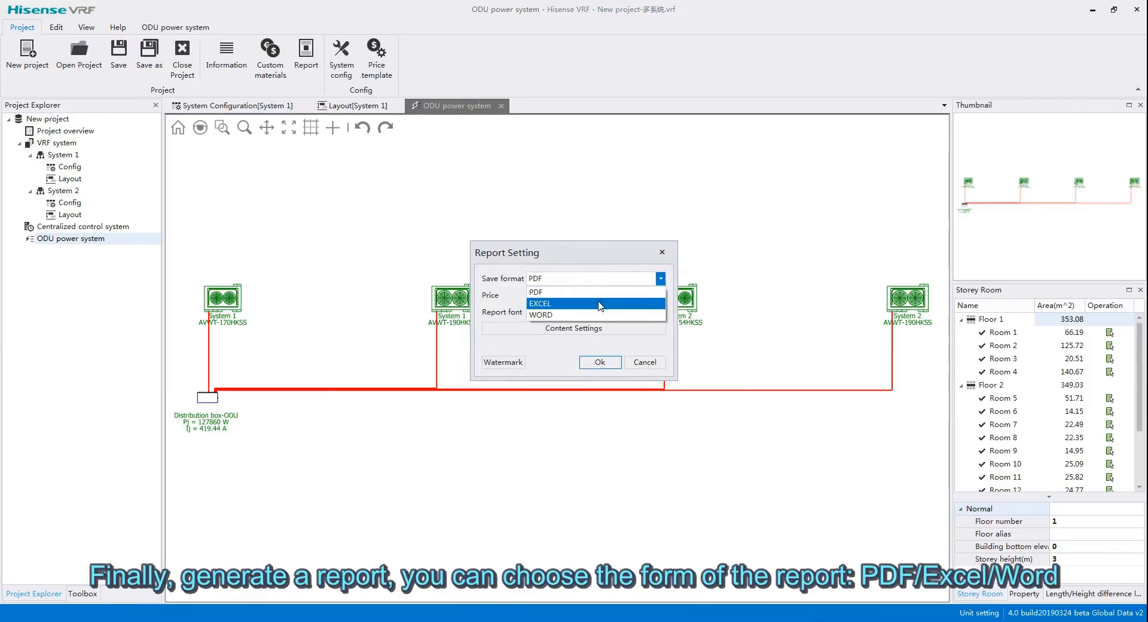
click(516, 302)
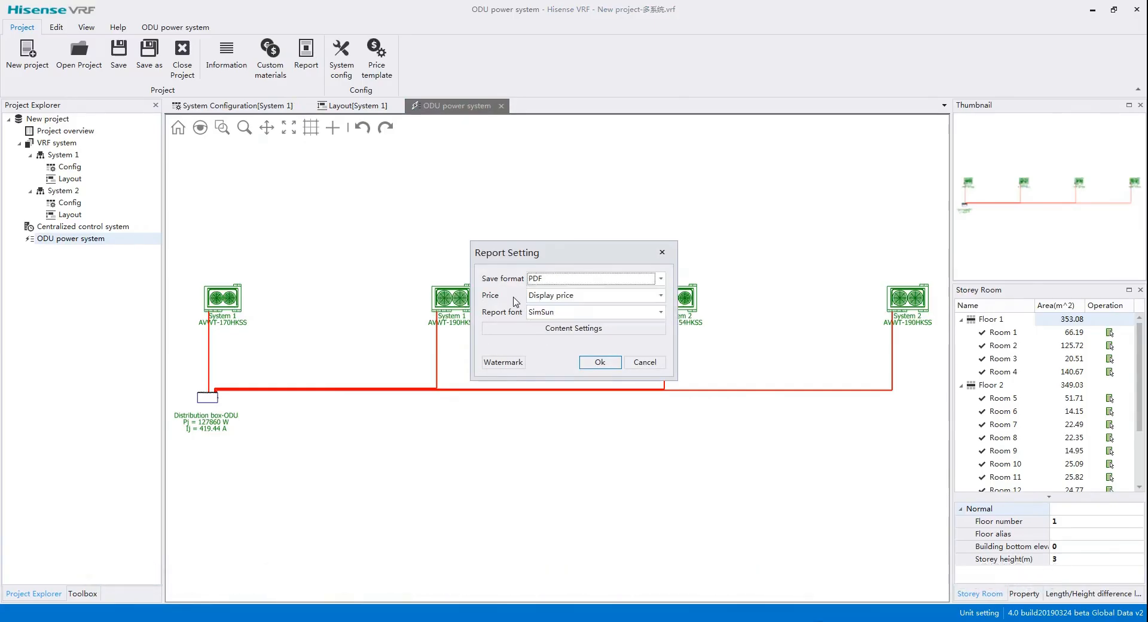
click(593, 299)
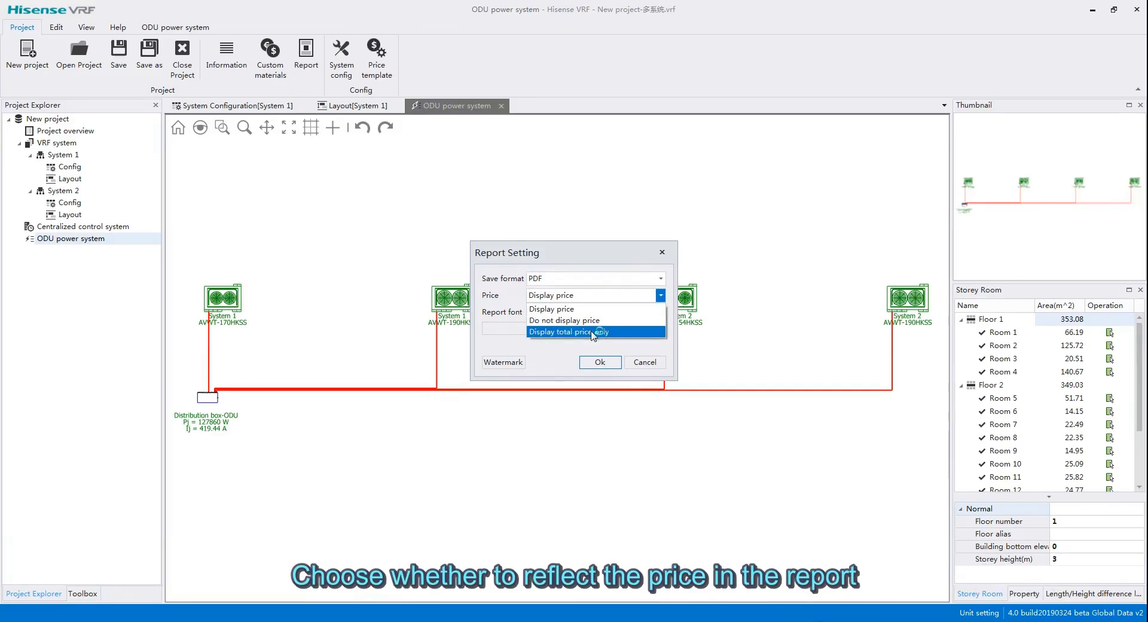
click(496, 318)
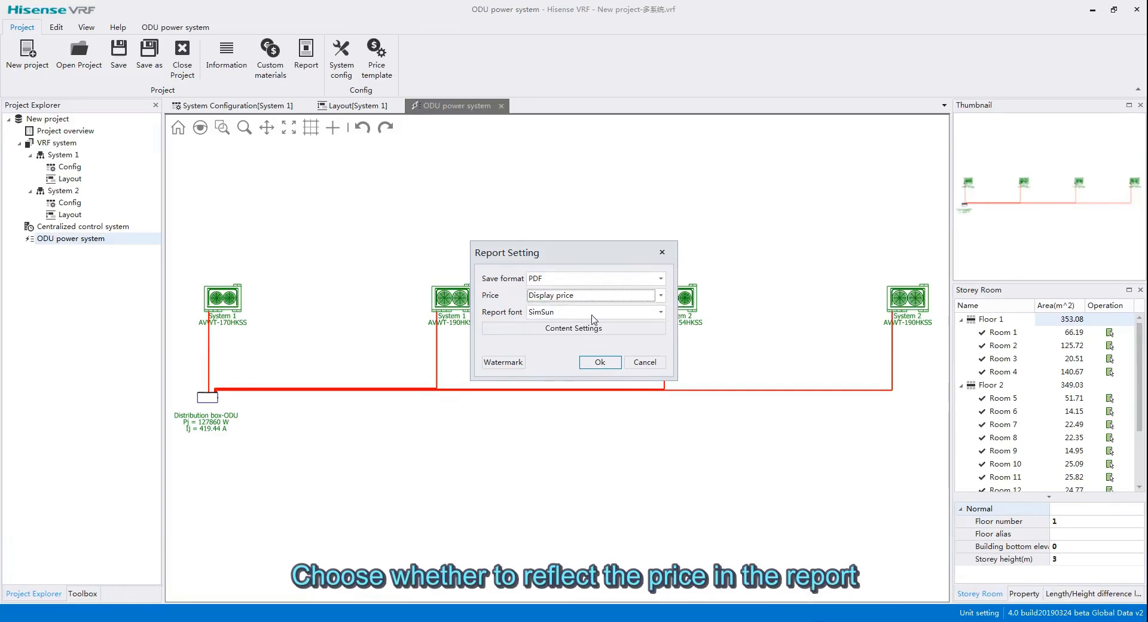
Step: Review the content items included in the report and confirm the selection with all visible items checked
click(610, 329)
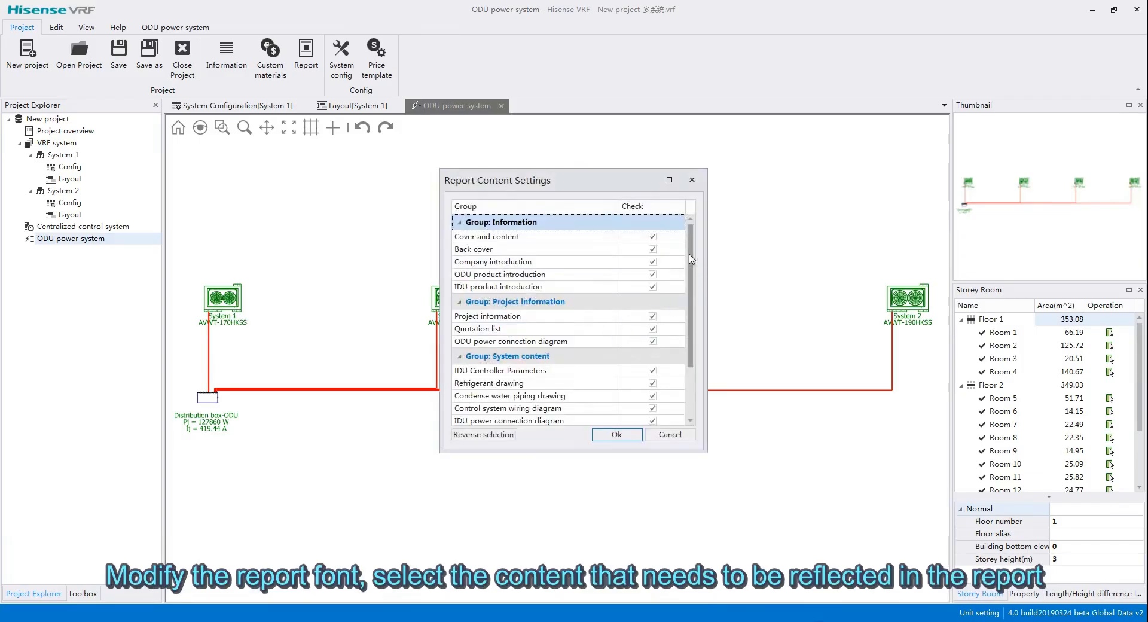
drag(692, 261, 692, 305)
click(616, 435)
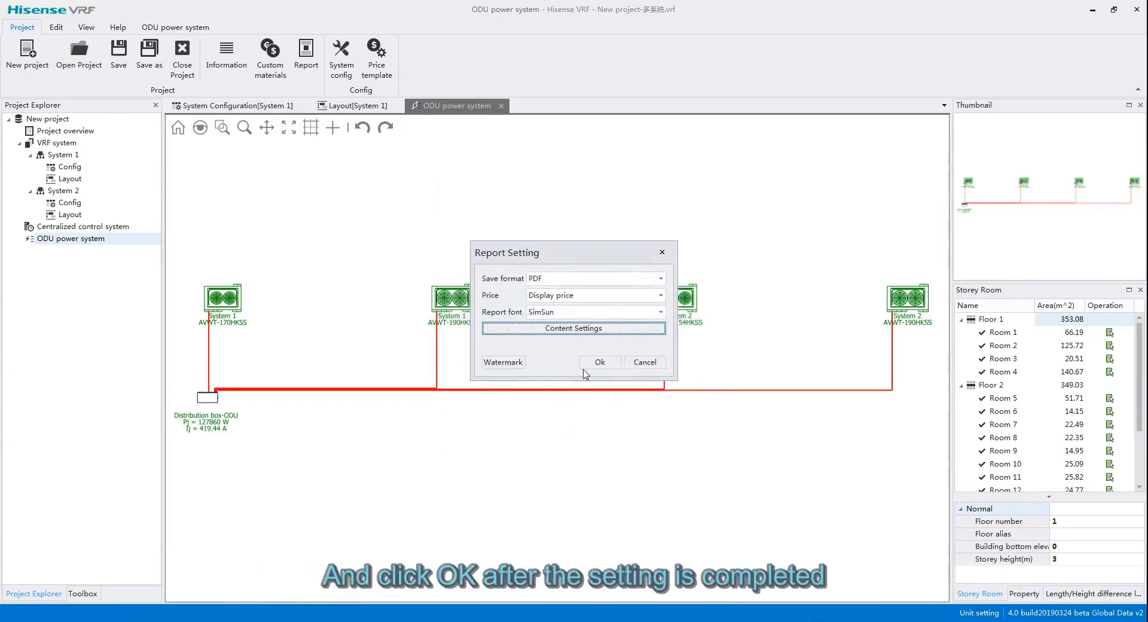